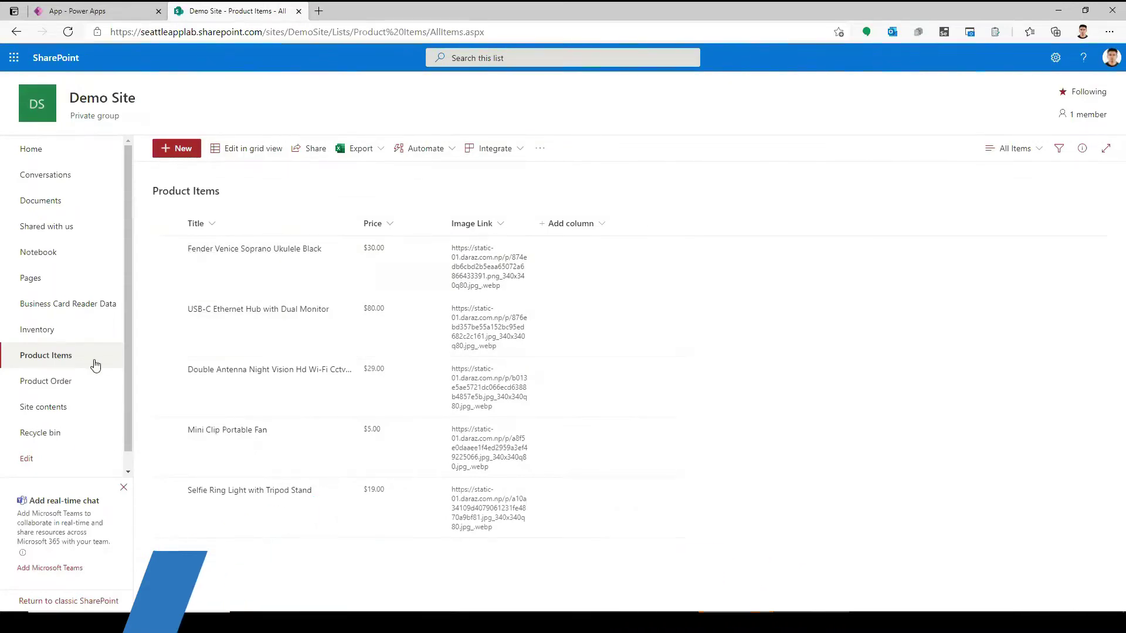
Open the empty Product Order list from the Demo Site sidebar via Product Items.
{"action": "left_click", "coordinate": [90, 363]}
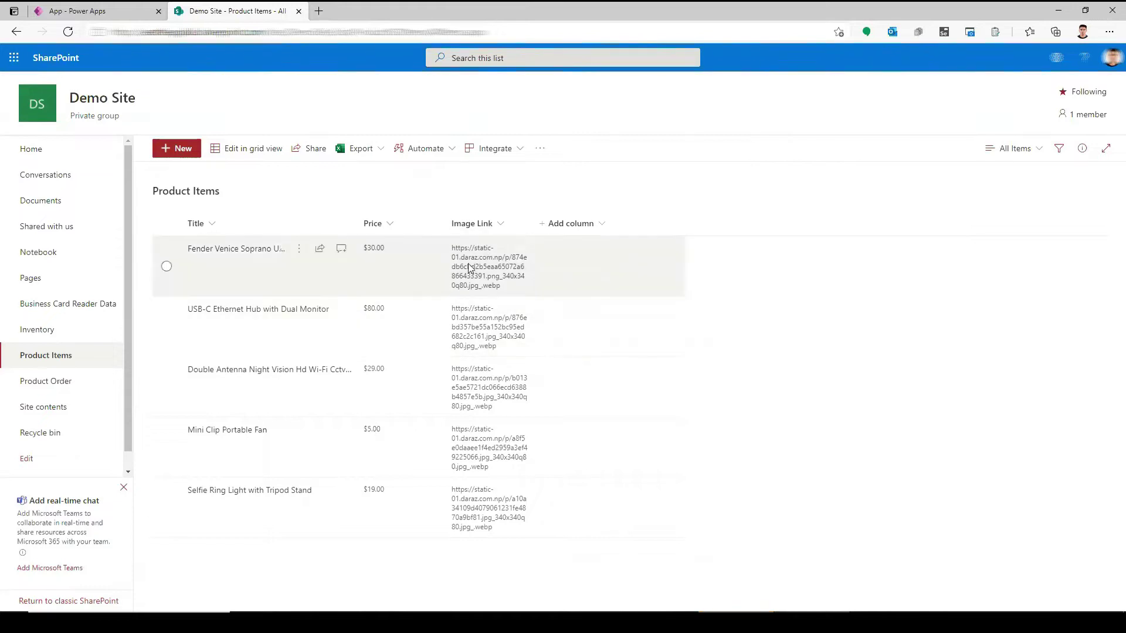
{"action": "left_click", "coordinate": [55, 387]}
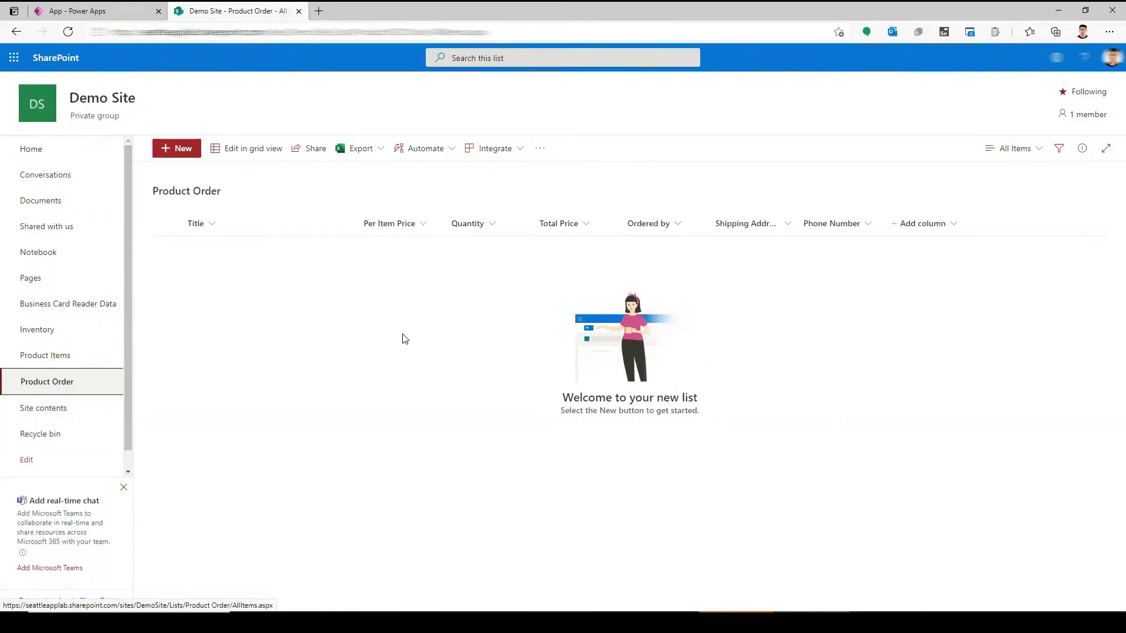
Start a blank canvas app and insert a vertical gallery.
{"action": "left_click", "coordinate": [105, 11]}
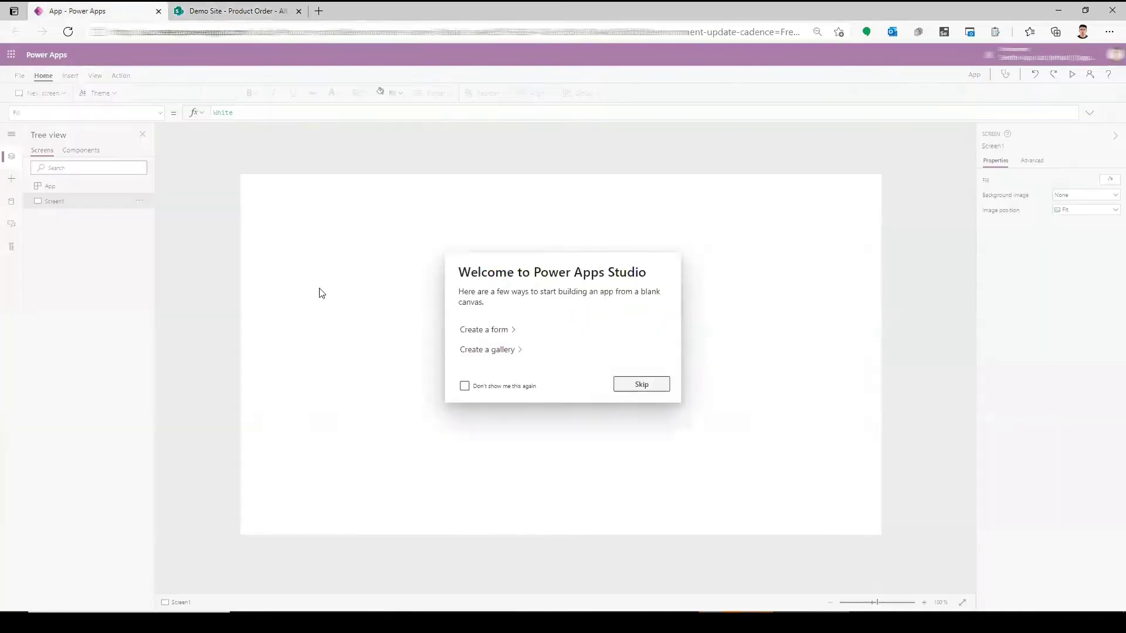
{"action": "left_click", "coordinate": [635, 387]}
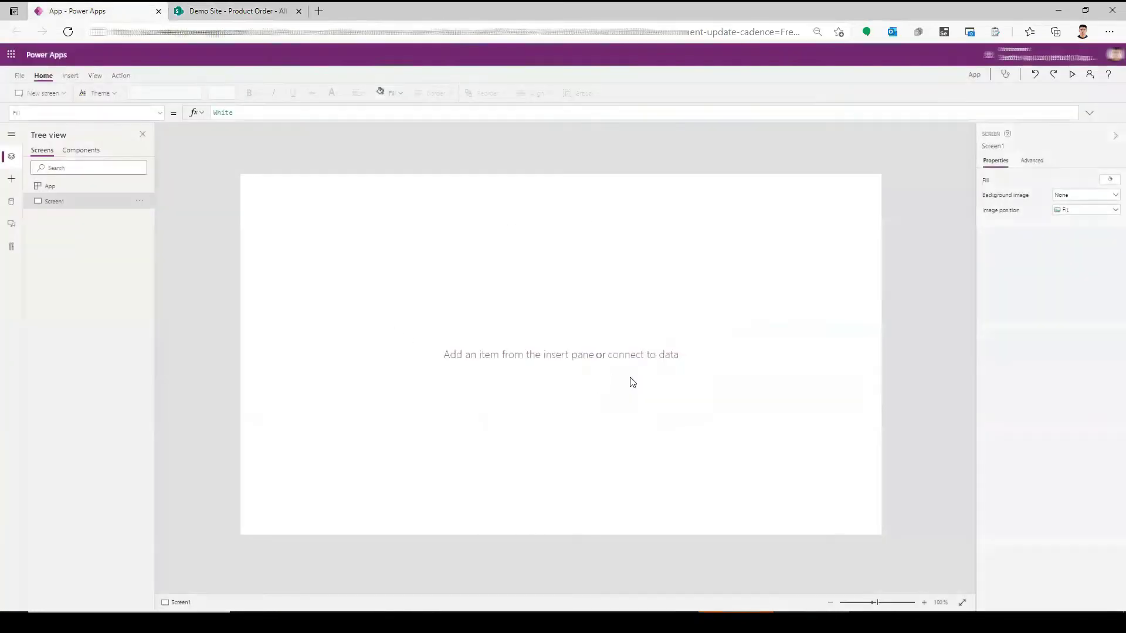
{"action": "left_click", "coordinate": [70, 76]}
{"action": "left_click", "coordinate": [253, 94]}
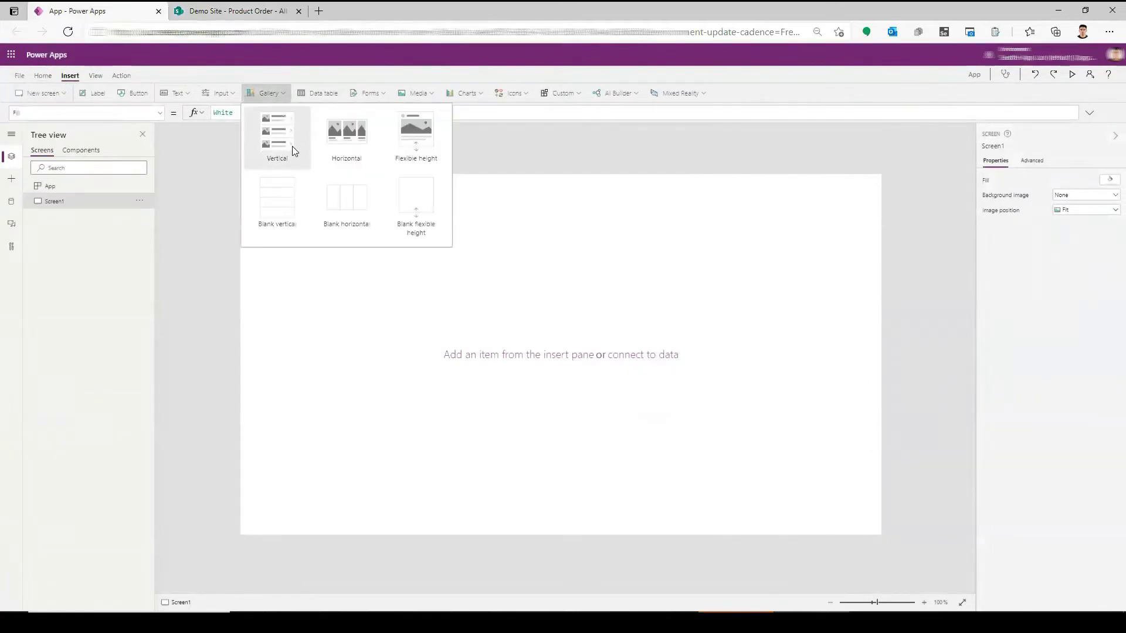
{"action": "left_click", "coordinate": [289, 143]}
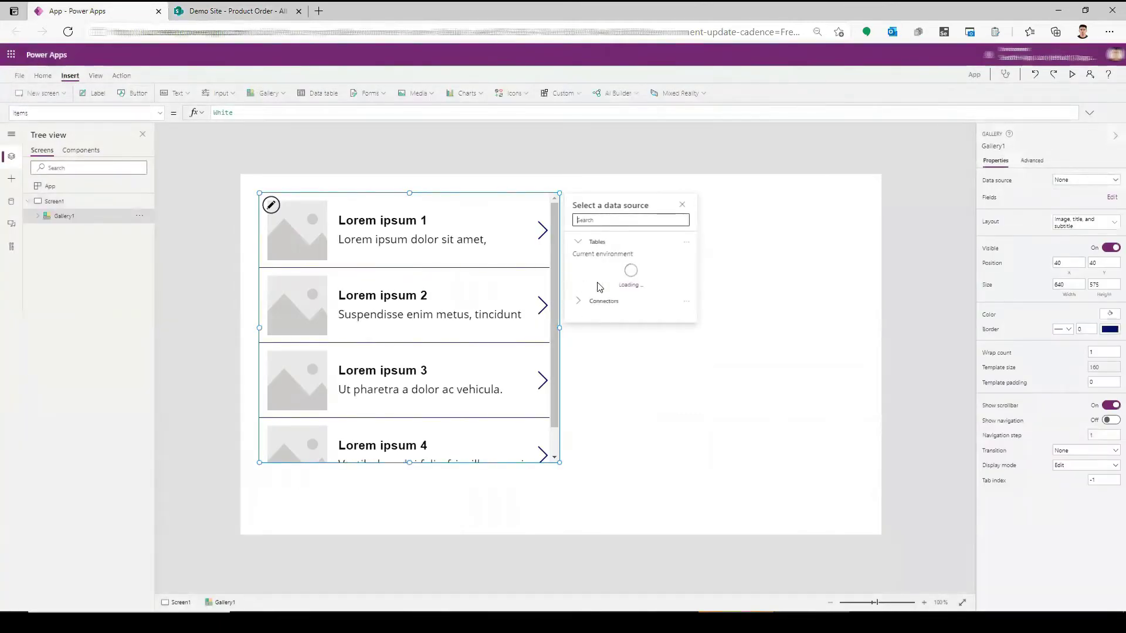
Reselect the gallery and search its data sources for SharePoint.
{"action": "left_click", "coordinate": [677, 427]}
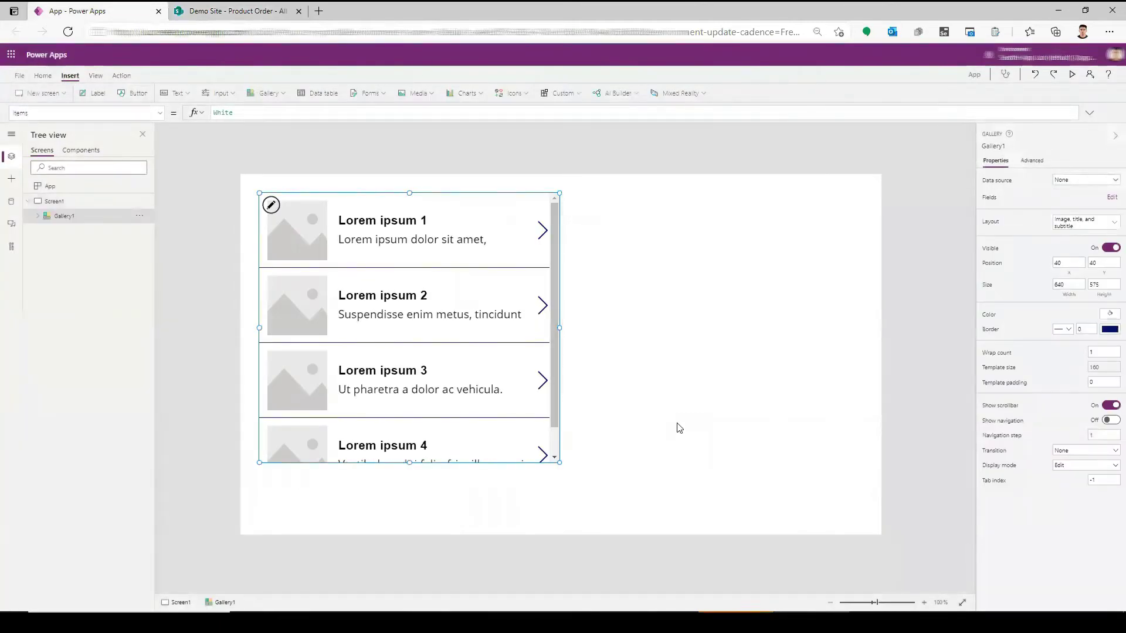
{"action": "left_click", "coordinate": [558, 313]}
{"action": "left_click", "coordinate": [609, 375]}
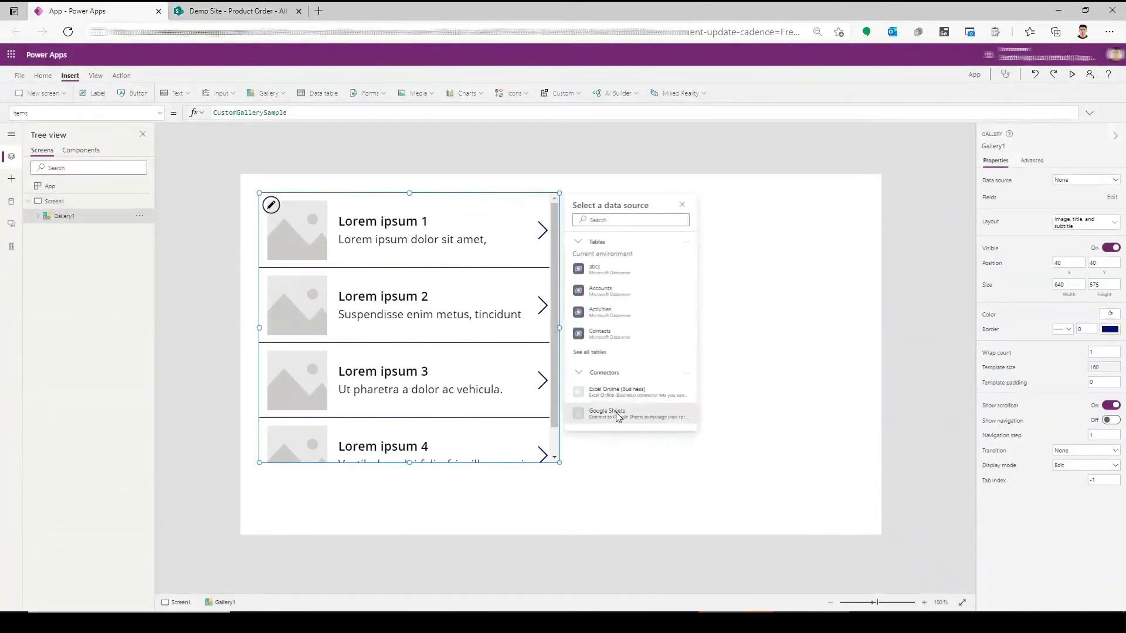
{"action": "left_click", "coordinate": [591, 353]}
{"action": "left_click", "coordinate": [615, 220]}
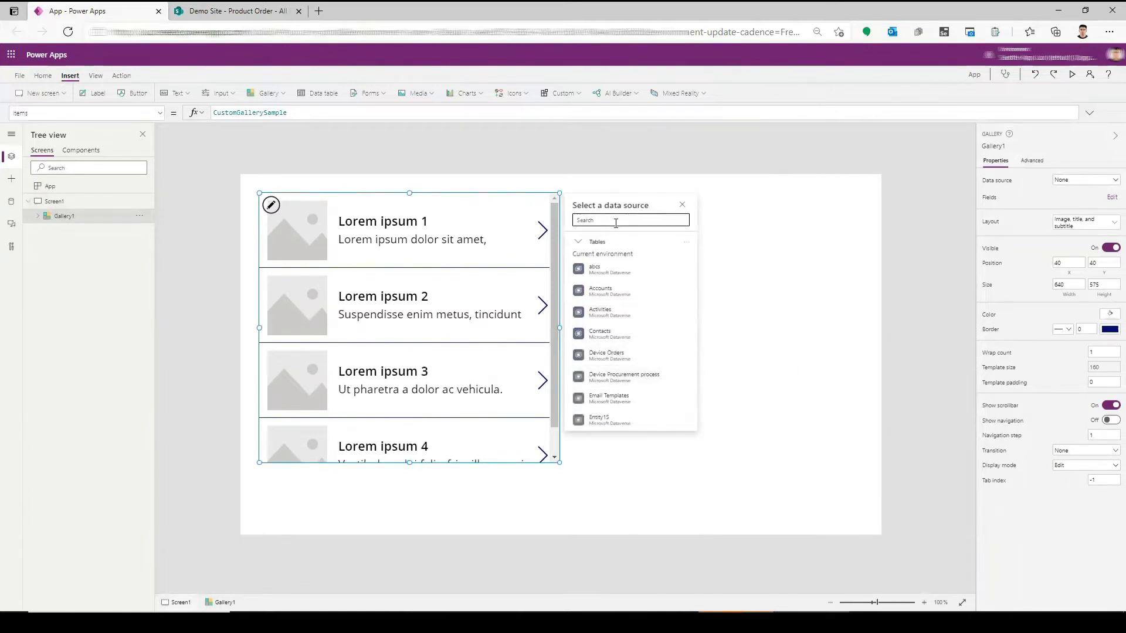
{"action": "type", "text": "share"}
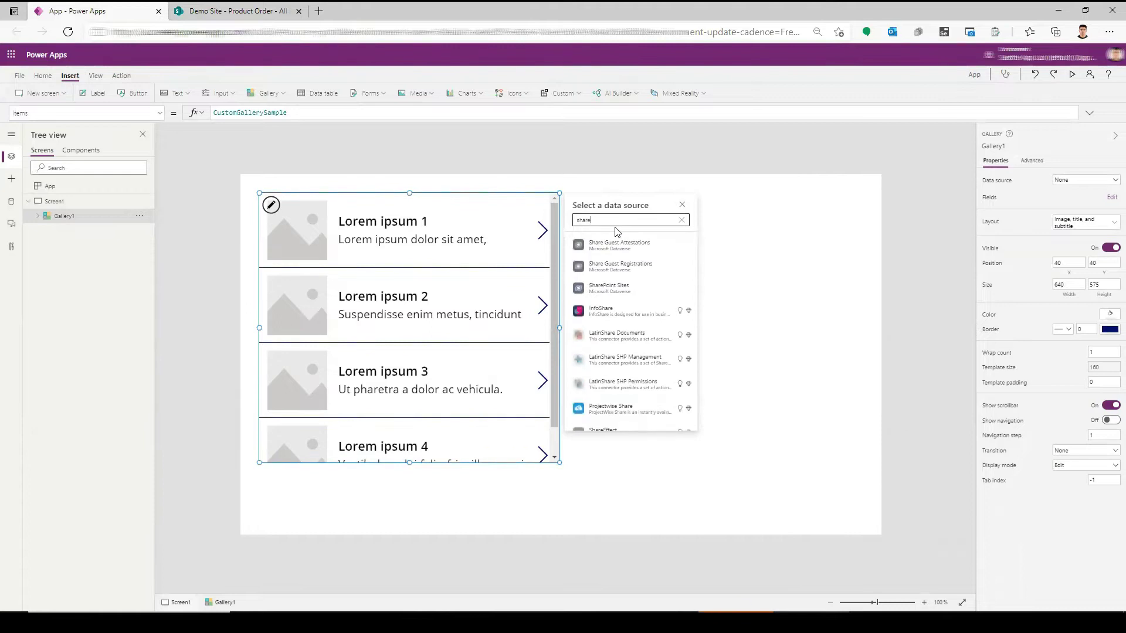
{"action": "type", "text": "po"}
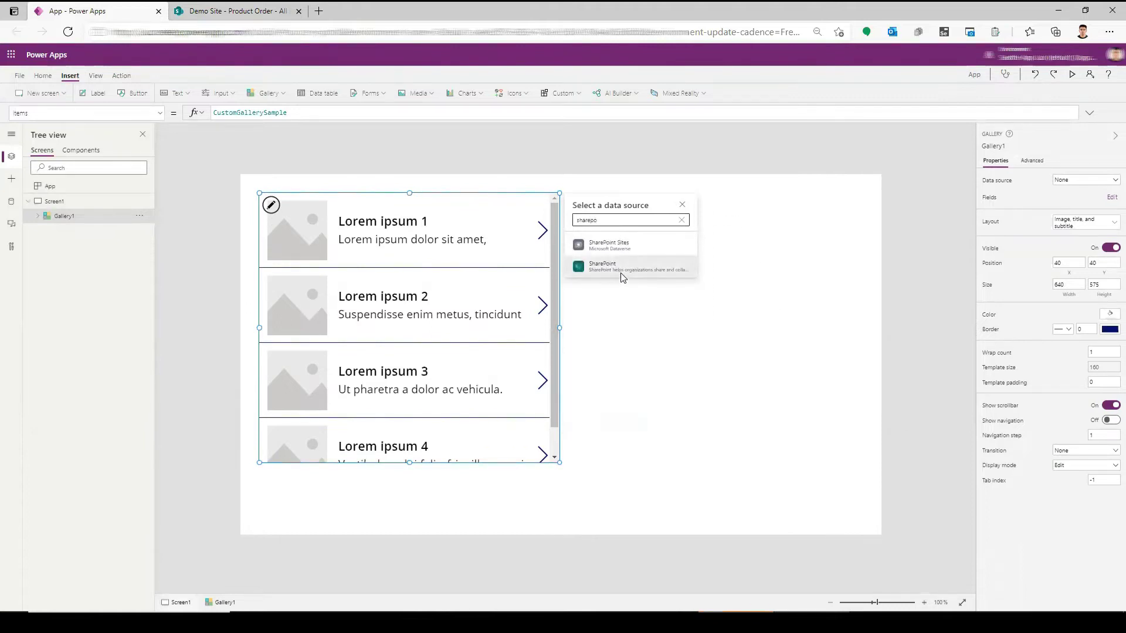
Choose SharePoint as the data source and copy the Product Items list URL.
{"action": "left_click", "coordinate": [625, 268]}
{"action": "left_click", "coordinate": [616, 243]}
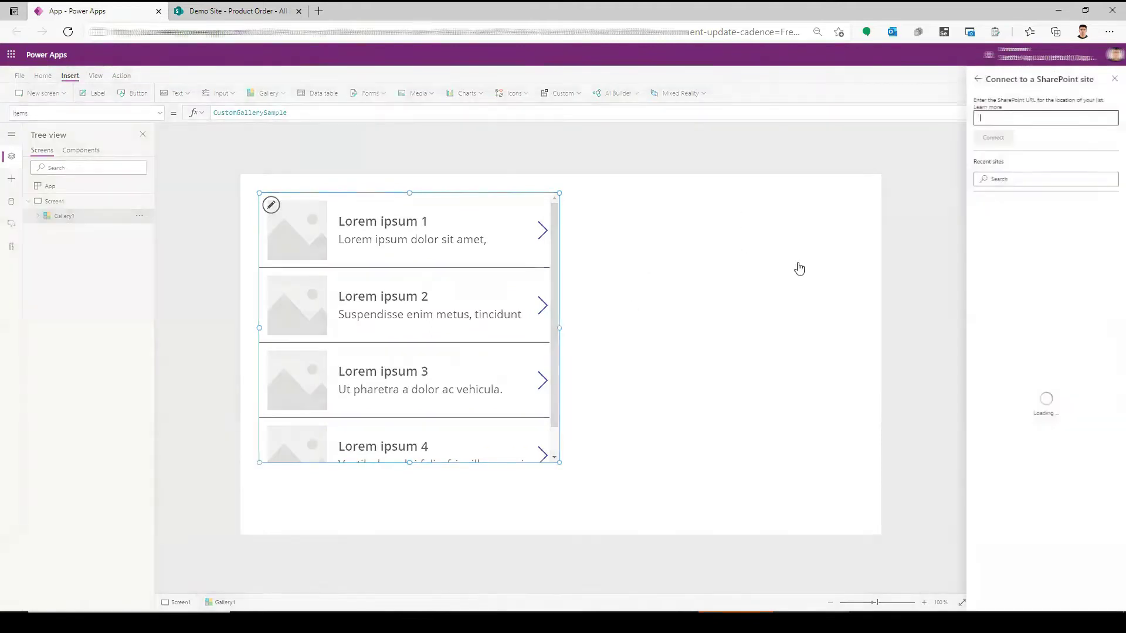
{"action": "left_click", "coordinate": [237, 10]}
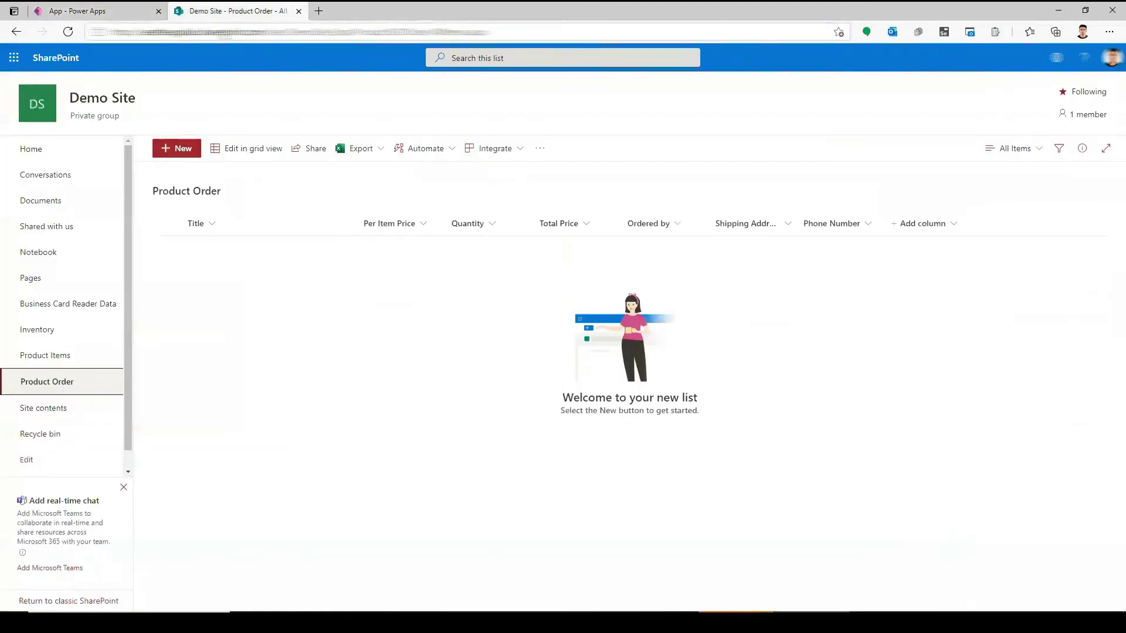
{"action": "left_click", "coordinate": [226, 32]}
{"action": "left_click", "coordinate": [64, 358]}
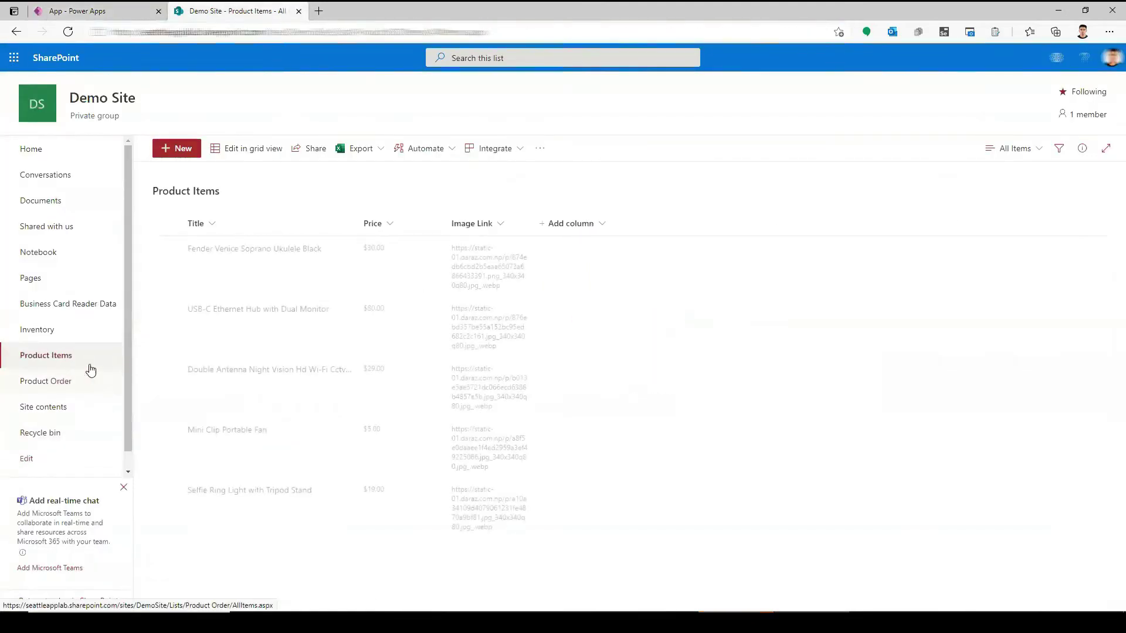
{"action": "right_click", "coordinate": [245, 32]}
{"action": "left_click", "coordinate": [274, 127]}
Paste the URL as the SharePoint site and connect the Product Items list.
{"action": "left_click", "coordinate": [78, 11]}
{"action": "right_click", "coordinate": [1039, 120]}
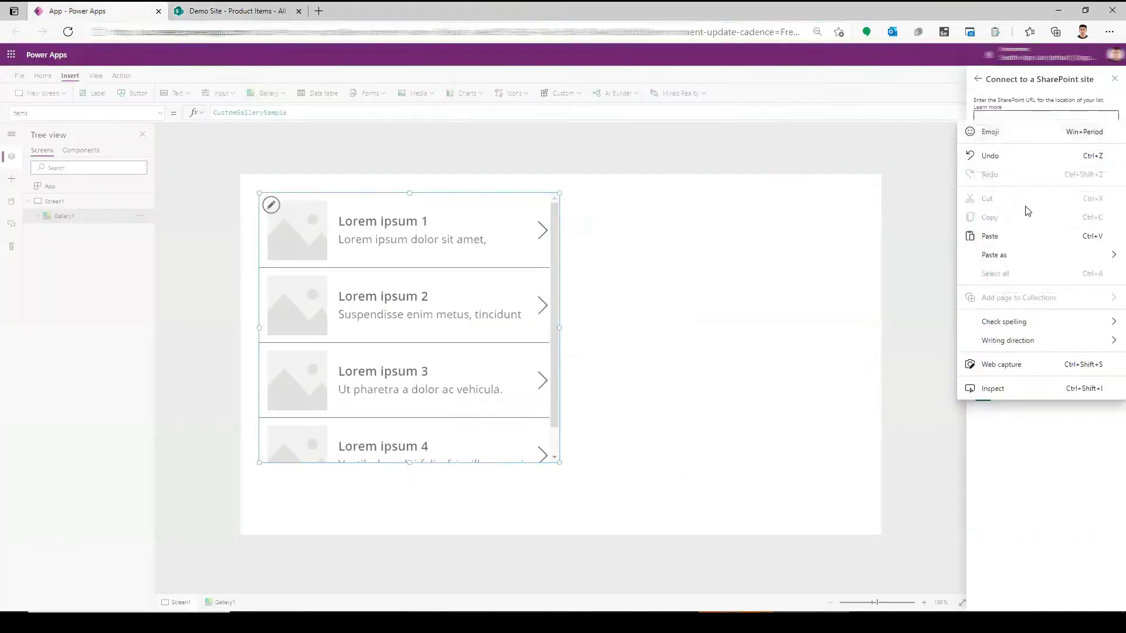
{"action": "left_click", "coordinate": [1046, 236]}
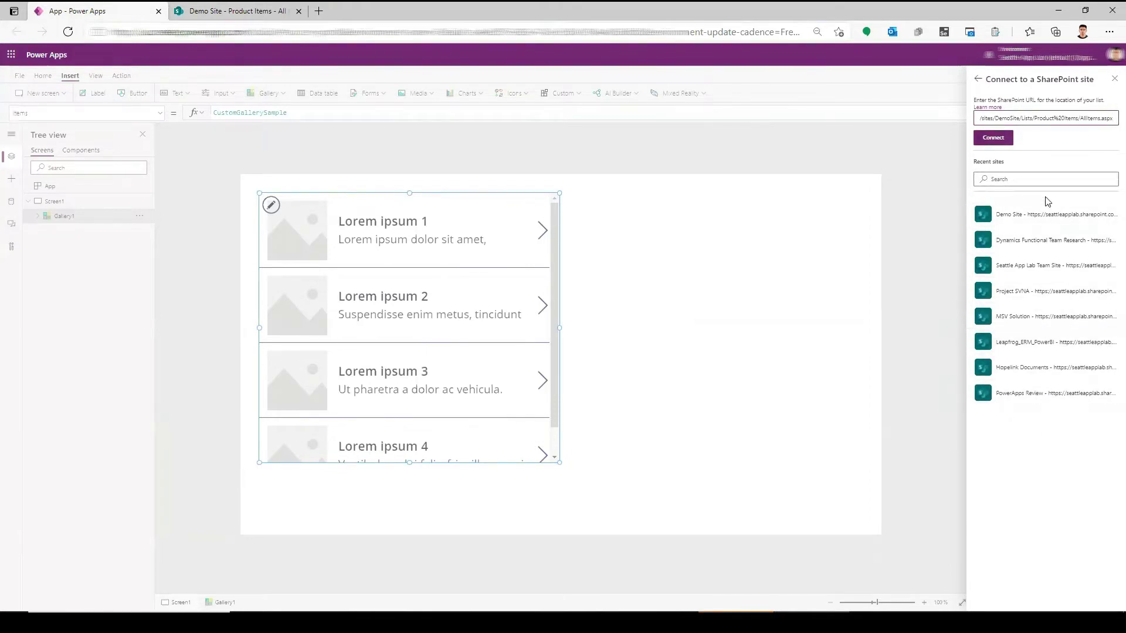
{"action": "left_click", "coordinate": [1001, 139]}
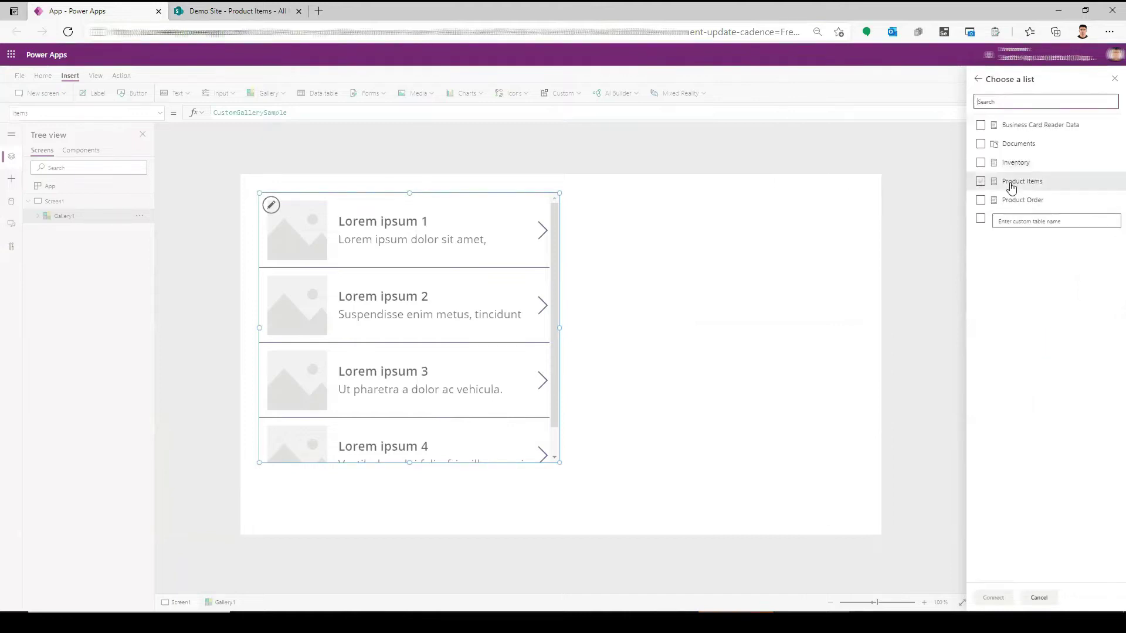
{"action": "left_click", "coordinate": [1013, 189]}
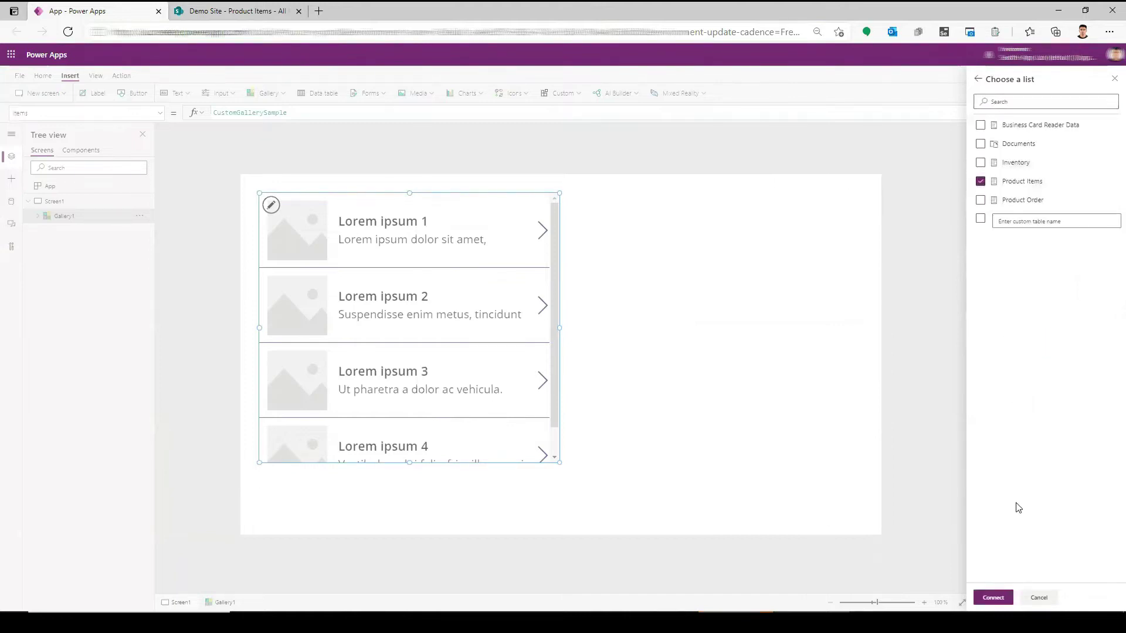
{"action": "left_click", "coordinate": [995, 598]}
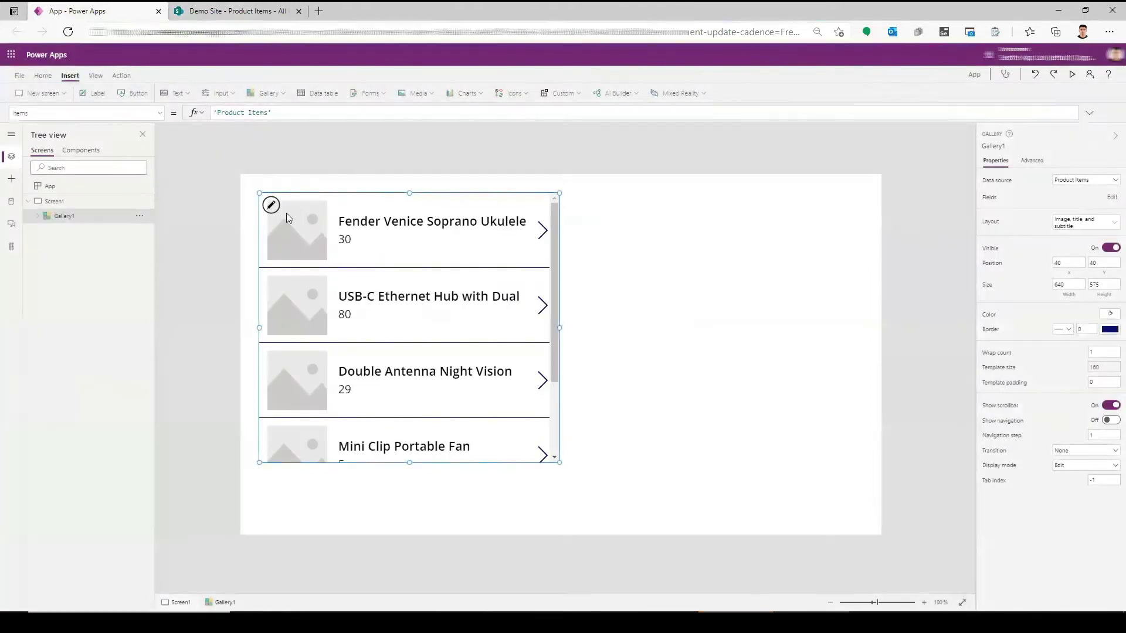
Change Subtitle1's Text formula to "$"&ThisItem.Price so prices read $30, $80.
{"action": "left_click", "coordinate": [233, 11]}
{"action": "left_click", "coordinate": [97, 11]}
{"action": "left_click", "coordinate": [712, 323]}
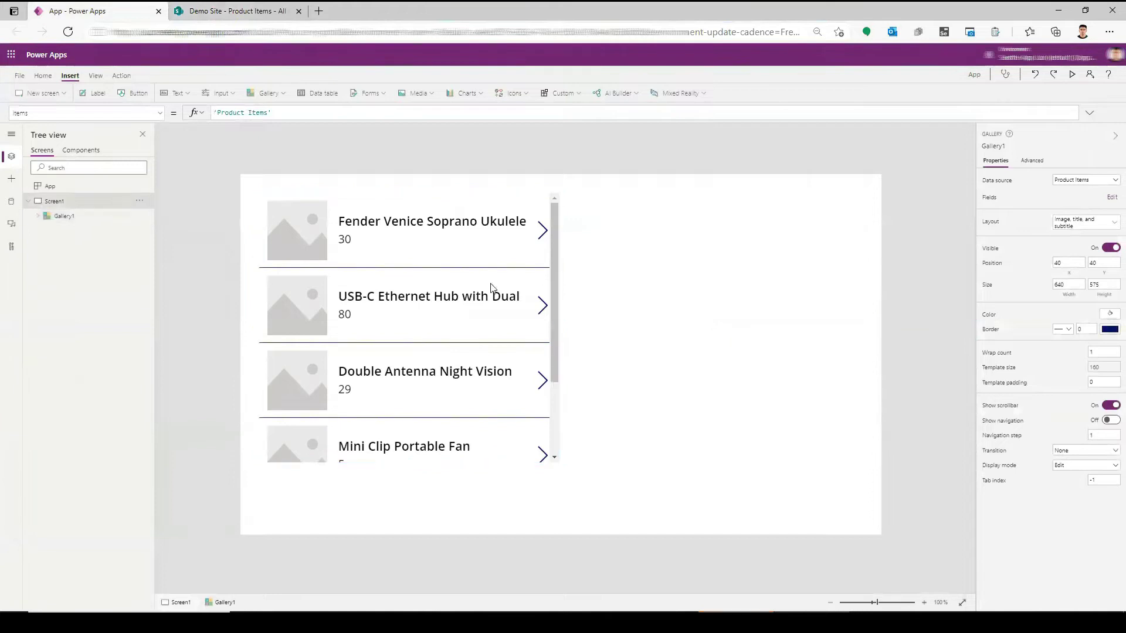
{"action": "left_click", "coordinate": [348, 239]}
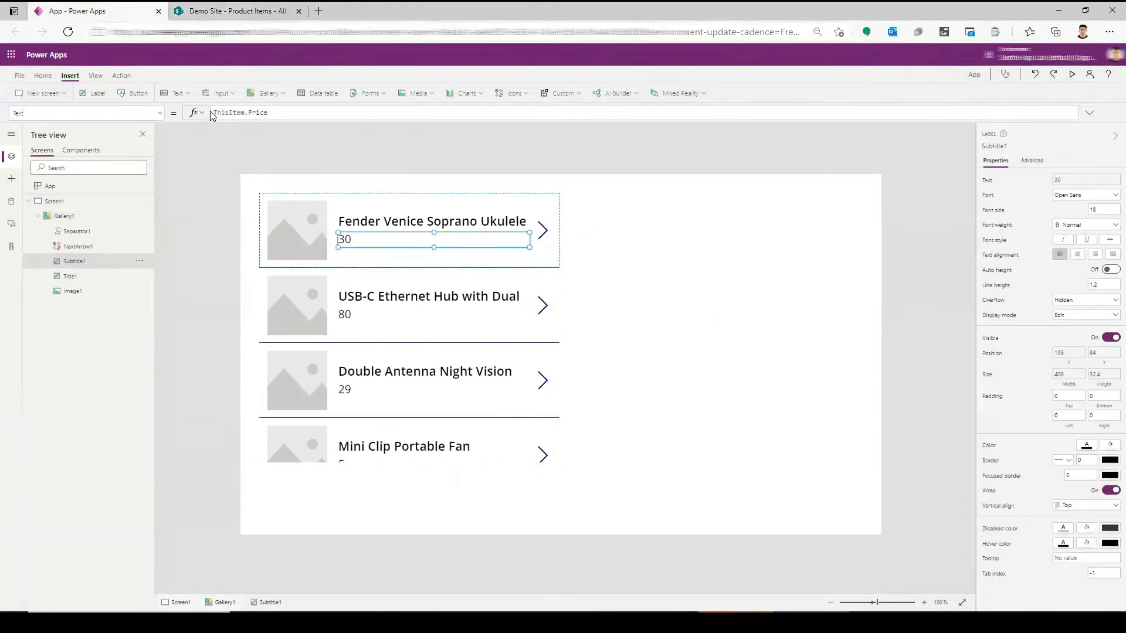
{"action": "type", "text": "\"\""}
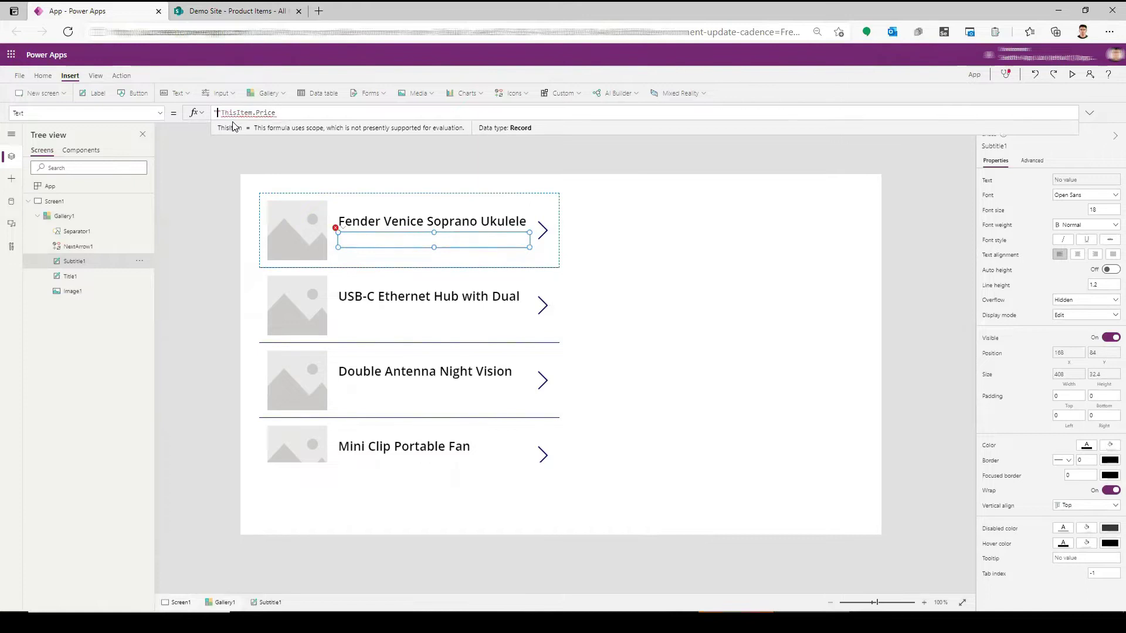
{"action": "type", "text": "$\""}
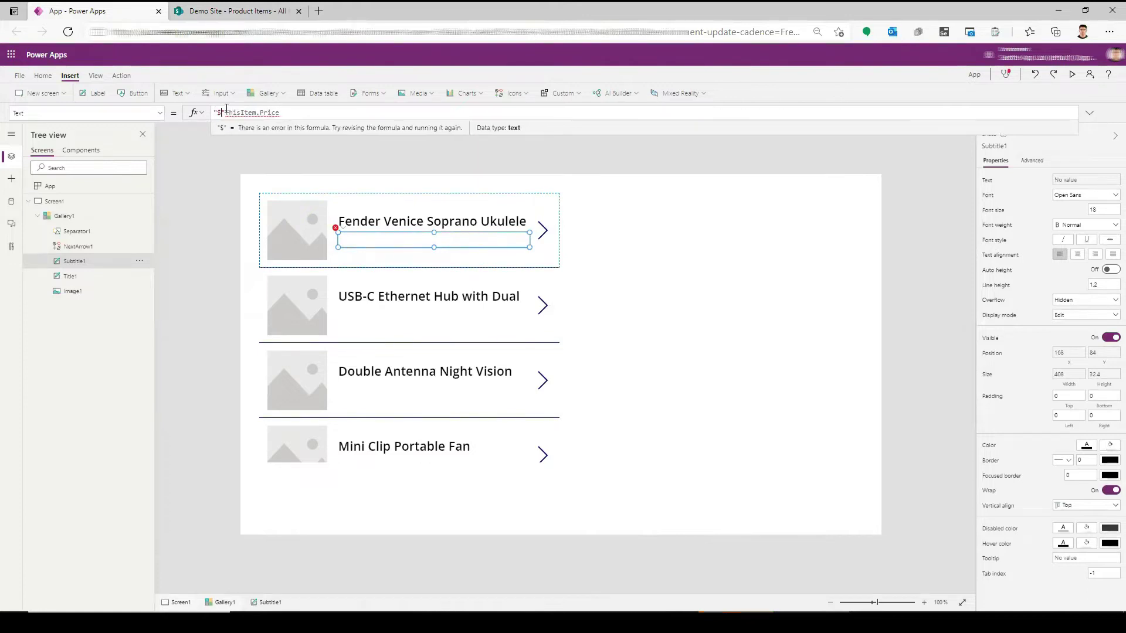
{"action": "type", "text": "&"}
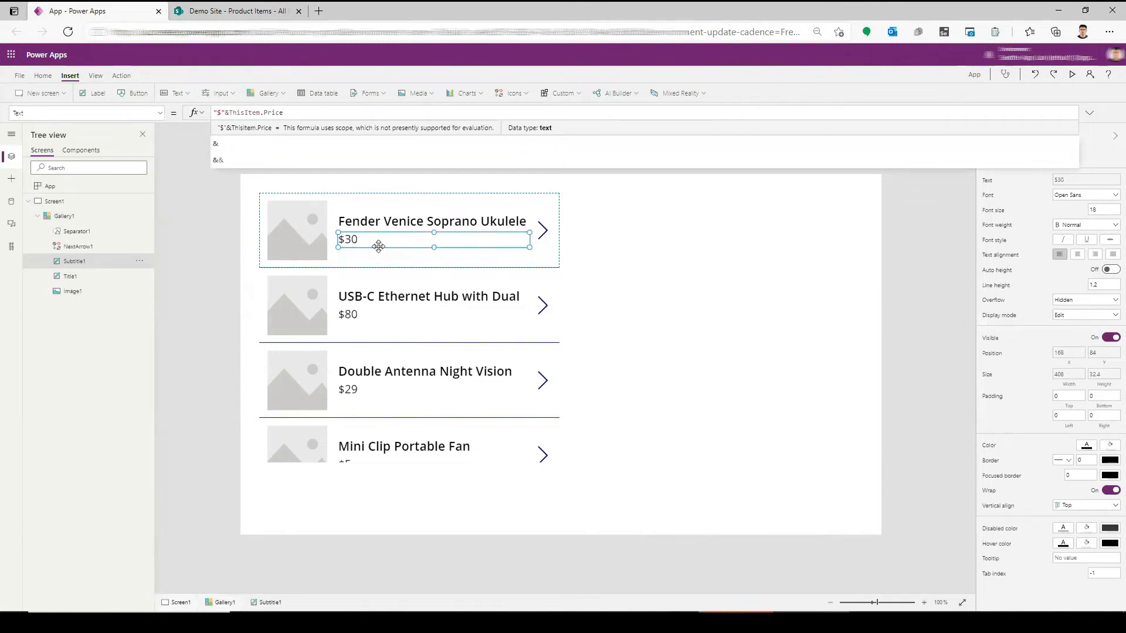
{"action": "left_click", "coordinate": [292, 240]}
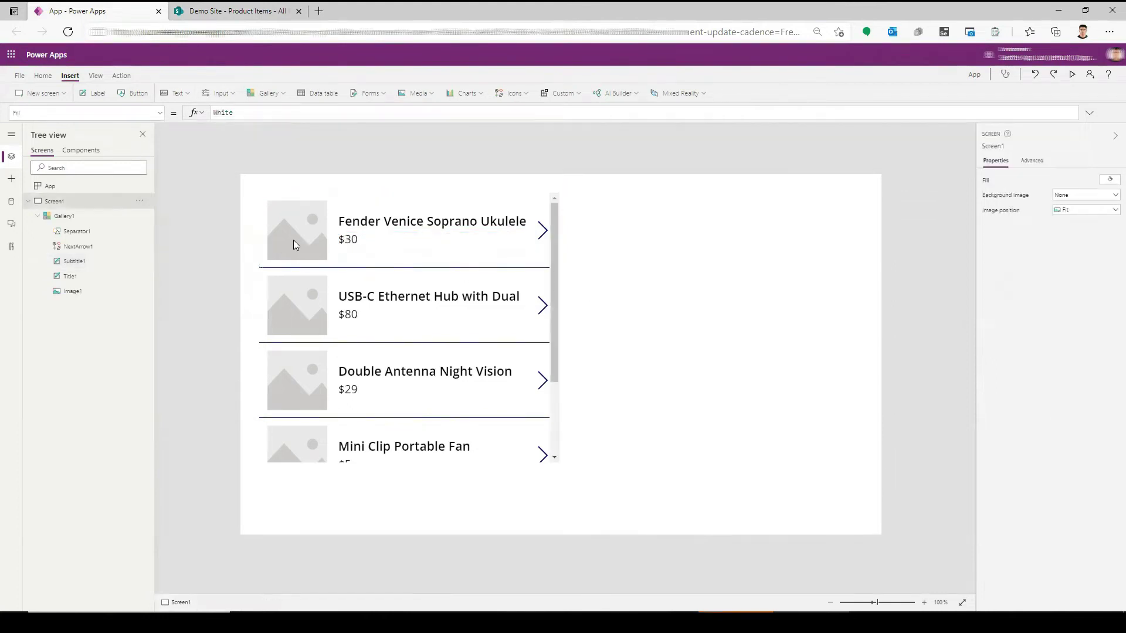
Set Image1's Image property to ThisItem.'Image Link', then select Gallery1.
{"action": "double_click", "coordinate": [246, 115]}
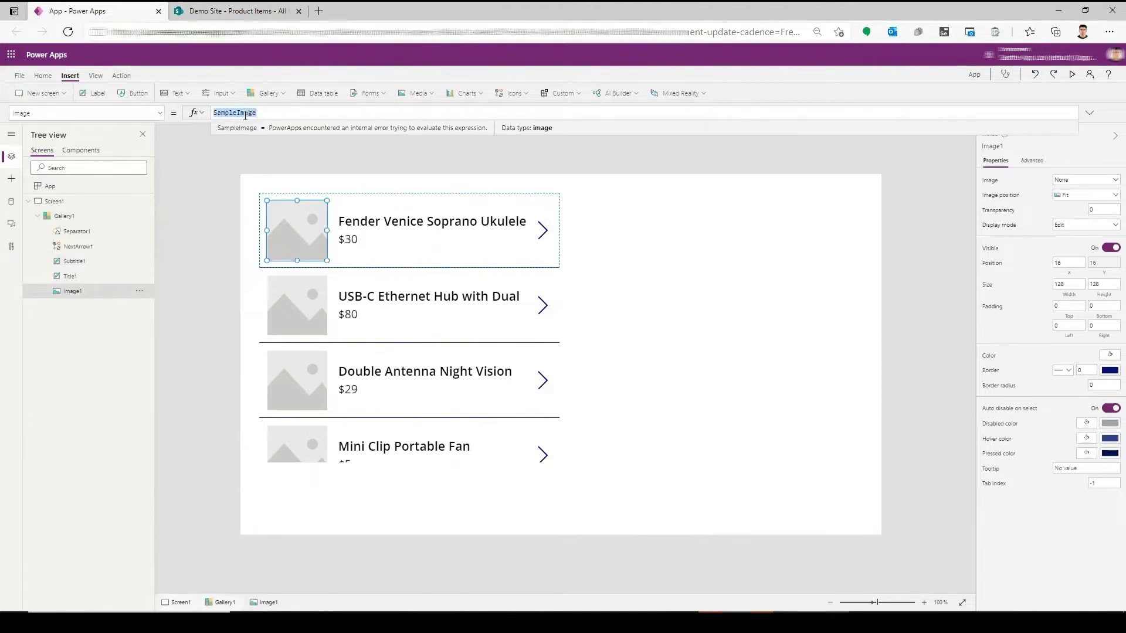
{"action": "type", "text": "ThisItem."}
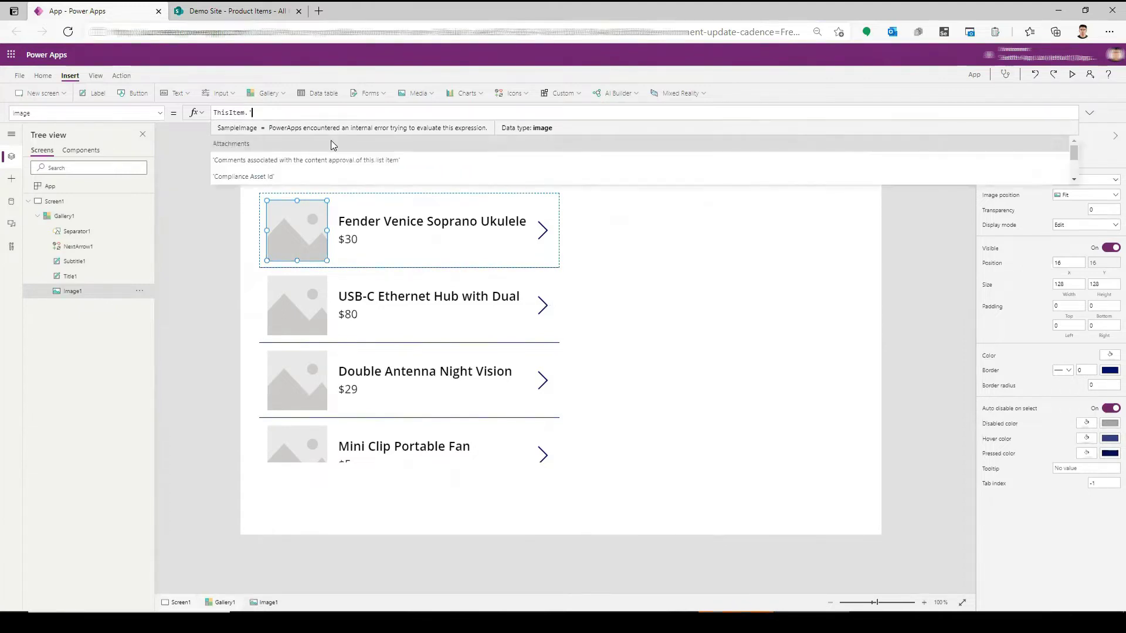
{"action": "type", "text": "IM"}
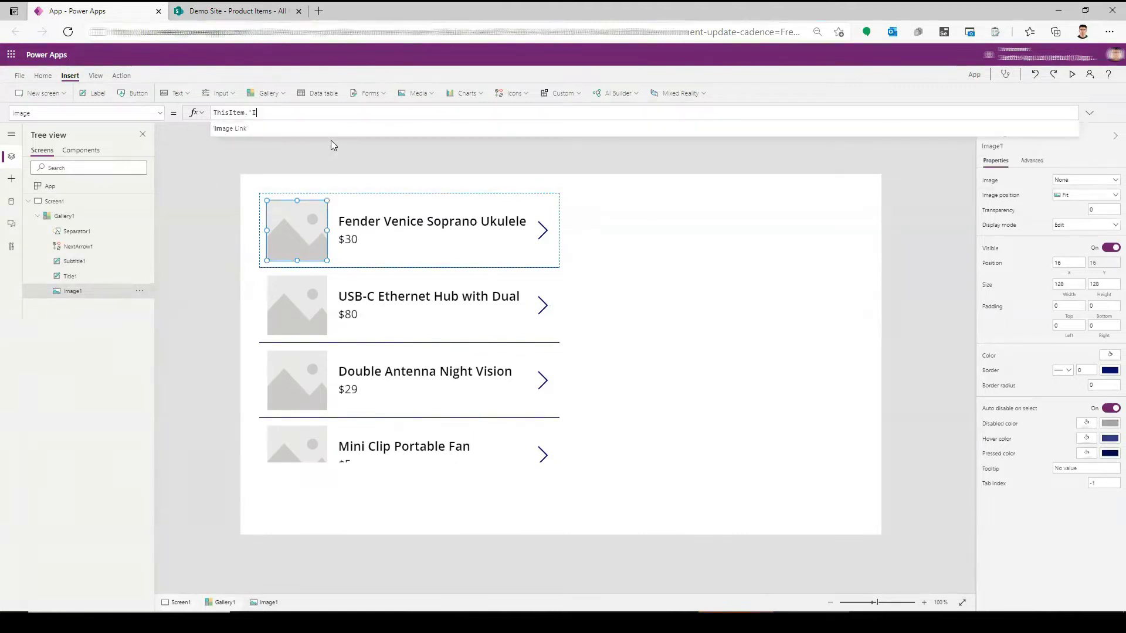
{"action": "key", "text": "BackSpace"}
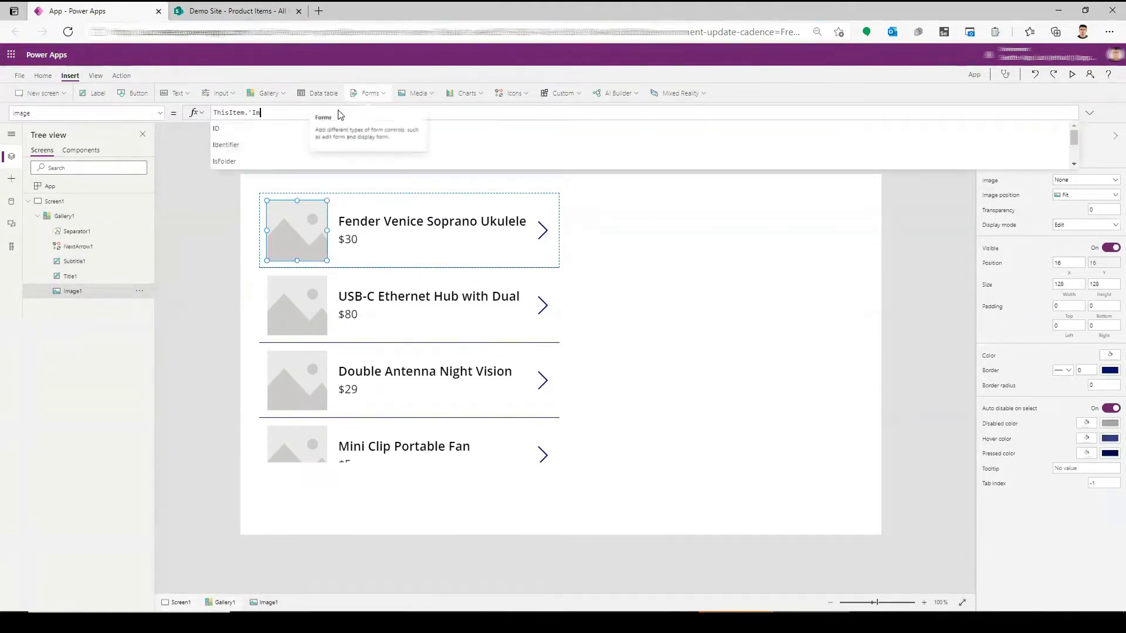
{"action": "type", "text": "m"}
{"action": "left_click", "coordinate": [263, 126]}
{"action": "left_click", "coordinate": [573, 448]}
{"action": "left_click", "coordinate": [372, 387]}
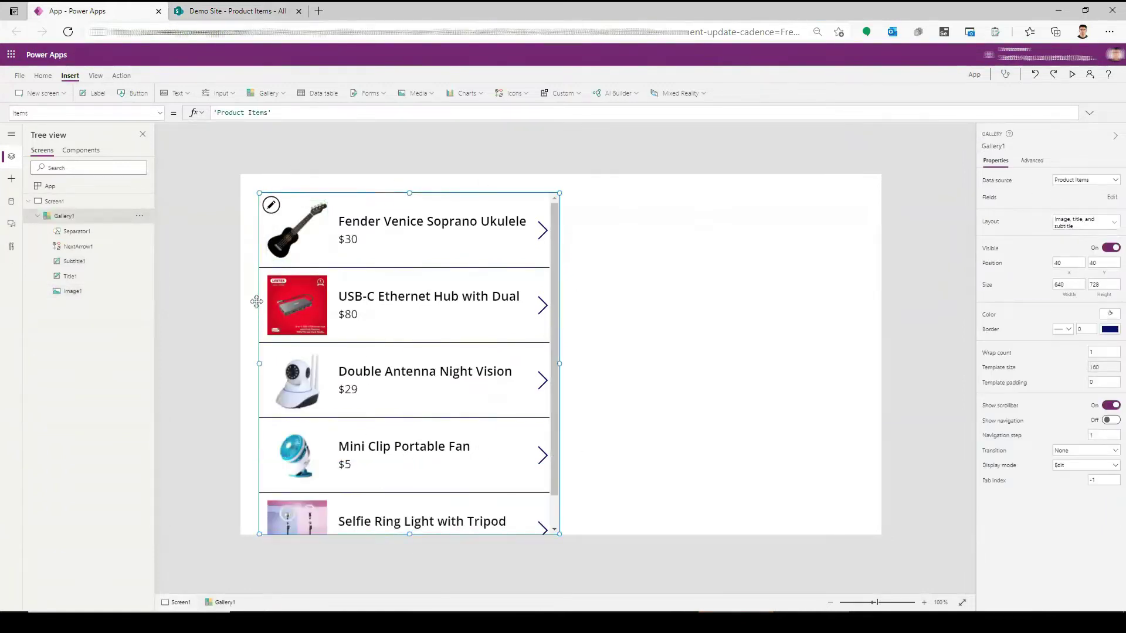
Move Gallery1 to the screen's top-left corner at position 0,0.
{"action": "left_click_drag", "start_coordinate": [343, 240], "coordinate": [314, 225]}
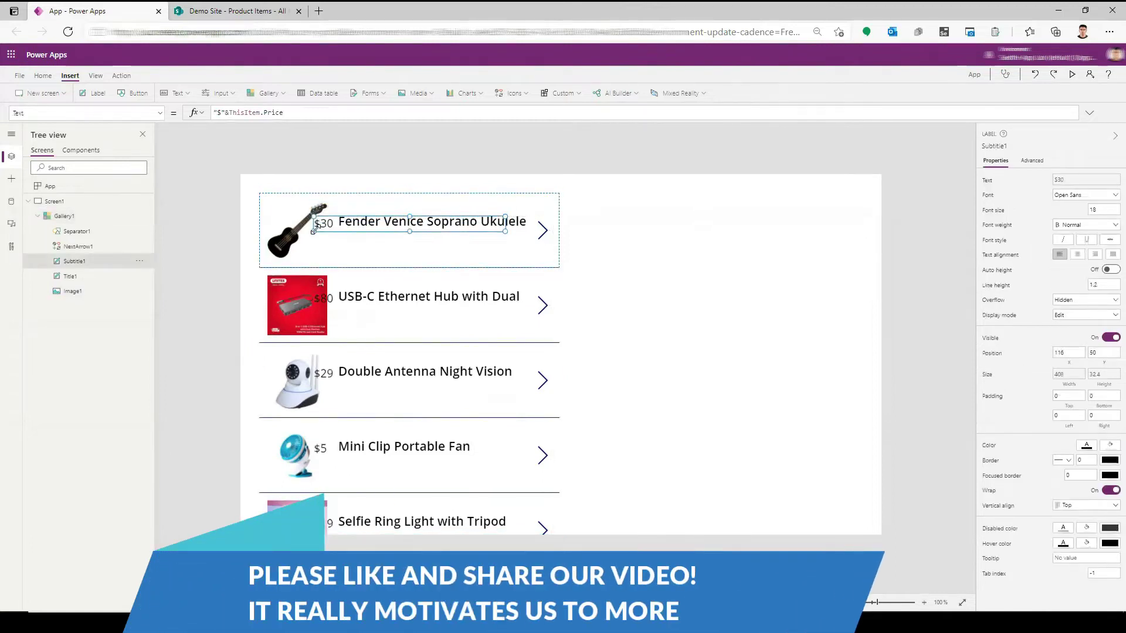
{"action": "key", "text": "ctrl+z"}
{"action": "left_click", "coordinate": [623, 315]}
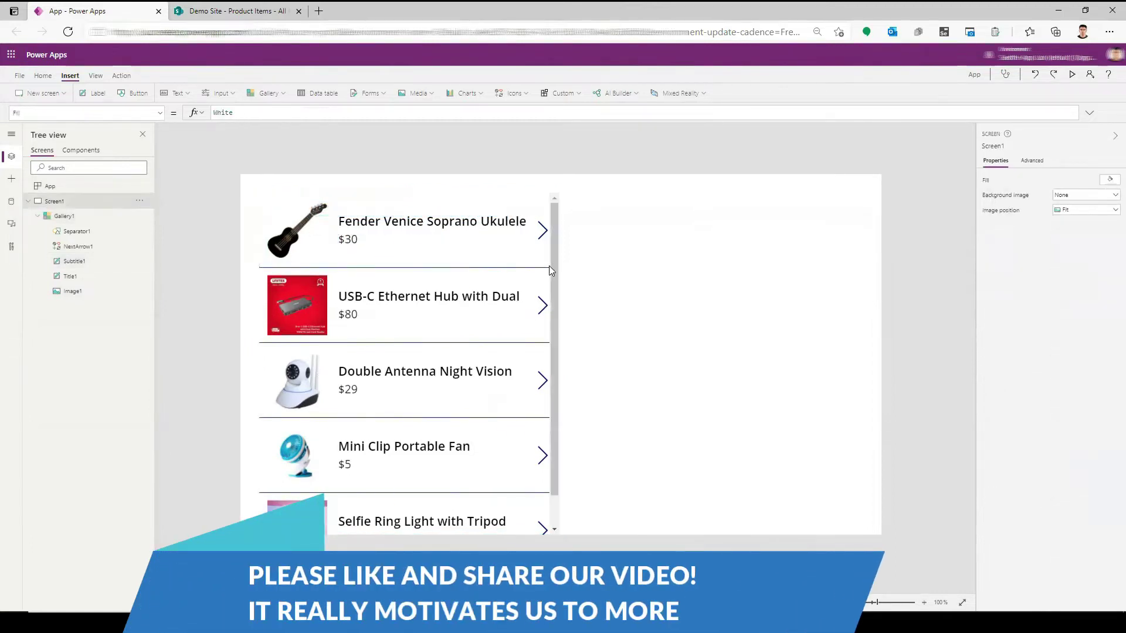
{"action": "left_click", "coordinate": [551, 270]}
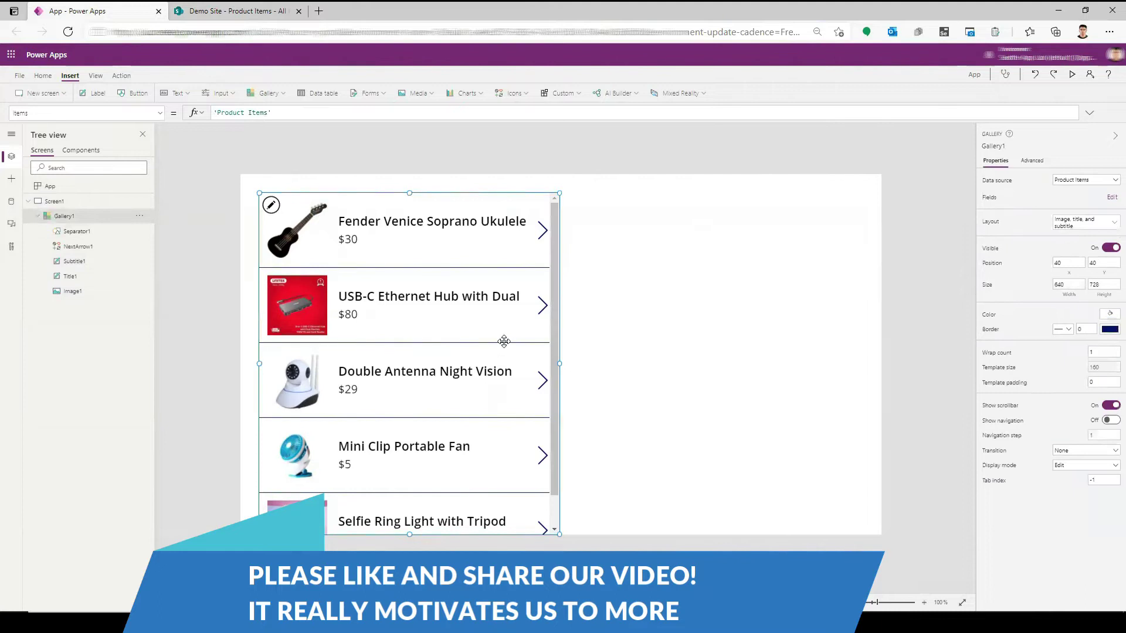
{"action": "left_click_drag", "start_coordinate": [503, 333], "coordinate": [484, 314]}
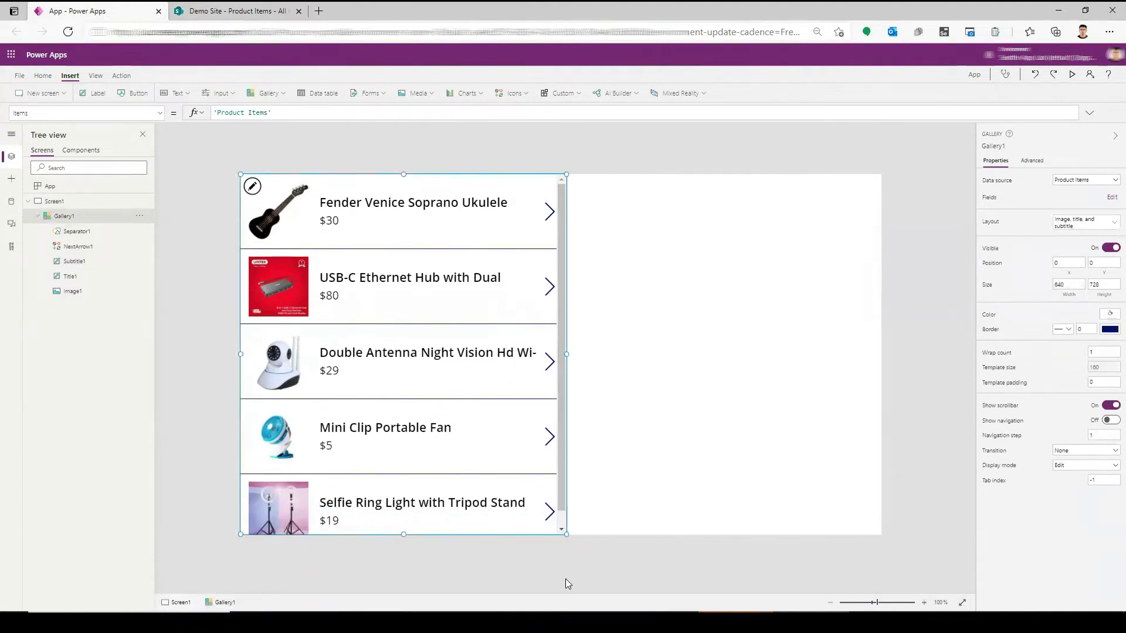
Delete NextArrow1 to remove the arrow from every gallery row.
{"action": "left_click", "coordinate": [759, 402]}
{"action": "left_click", "coordinate": [551, 212]}
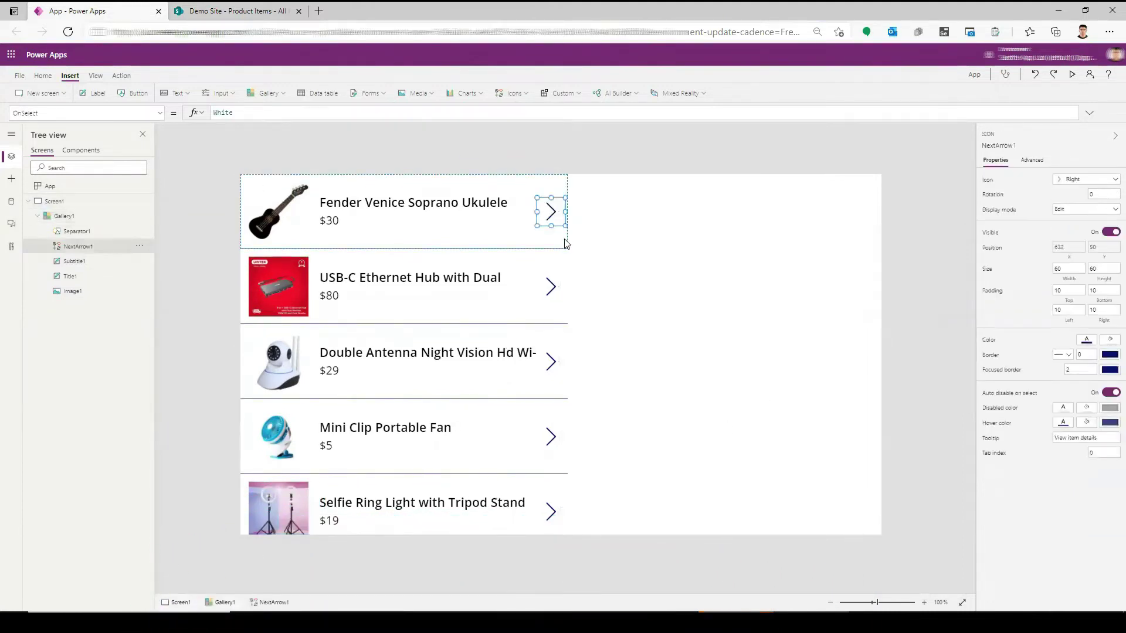
{"action": "key", "text": "Delete"}
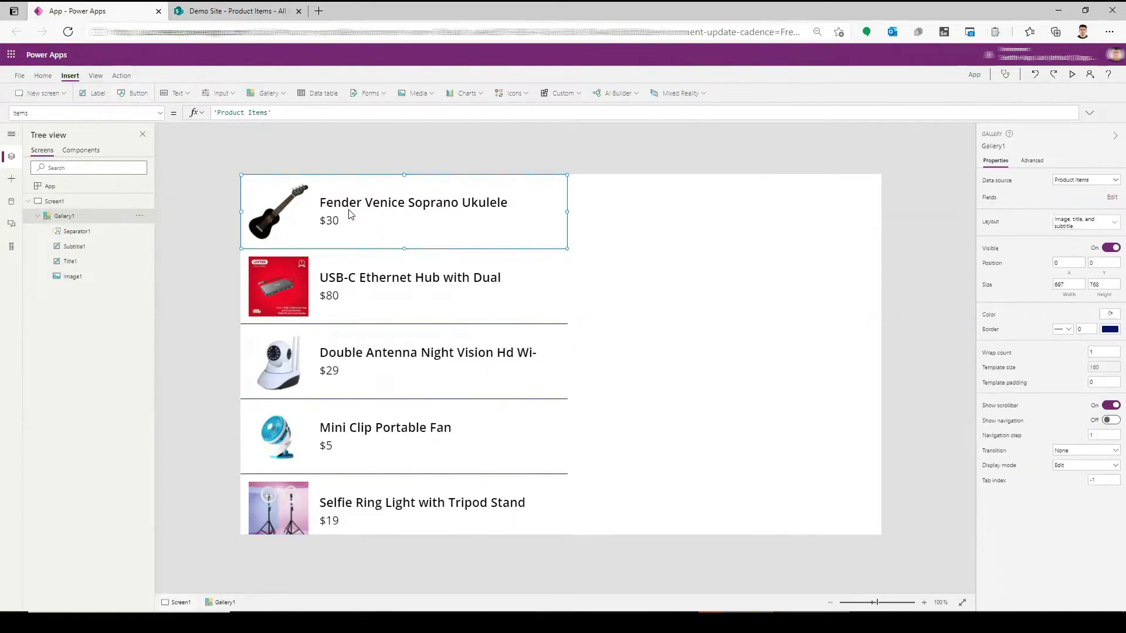
Add an 'Add to my cart' button with font size 12 to each product row.
{"action": "mouse_move", "coordinate": [299, 207]}
{"action": "left_mouse_down"}
{"action": "mouse_move", "coordinate": [486, 238]}
{"action": "mouse_move", "coordinate": [531, 230]}
{"action": "left_mouse_up"}
{"action": "type", "text": "A"}
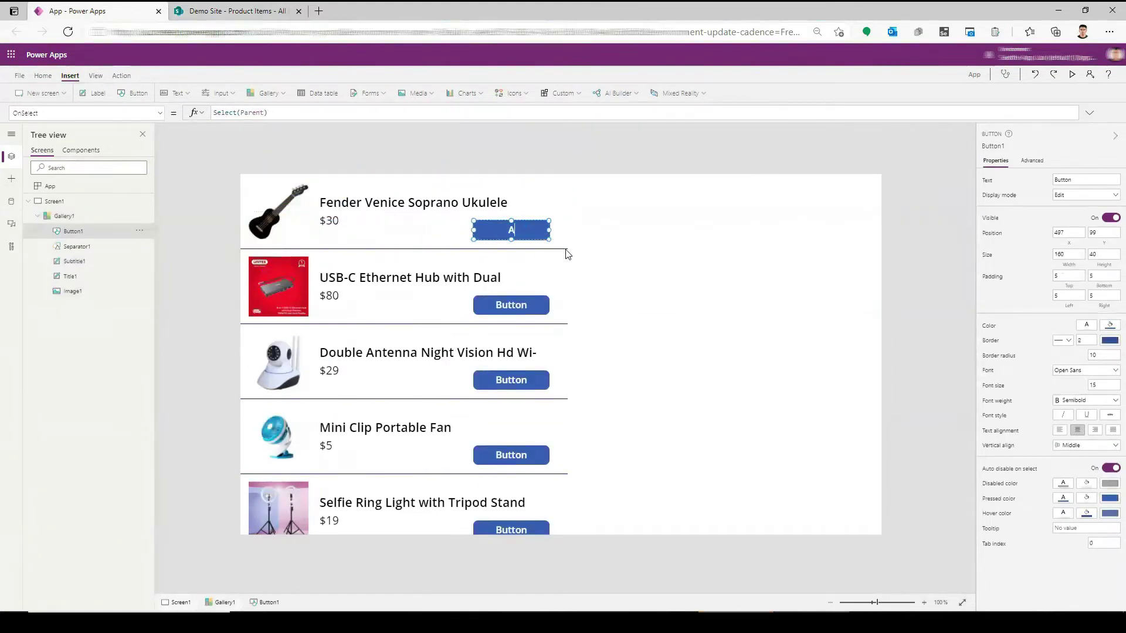
{"action": "type", "text": "dd to "}
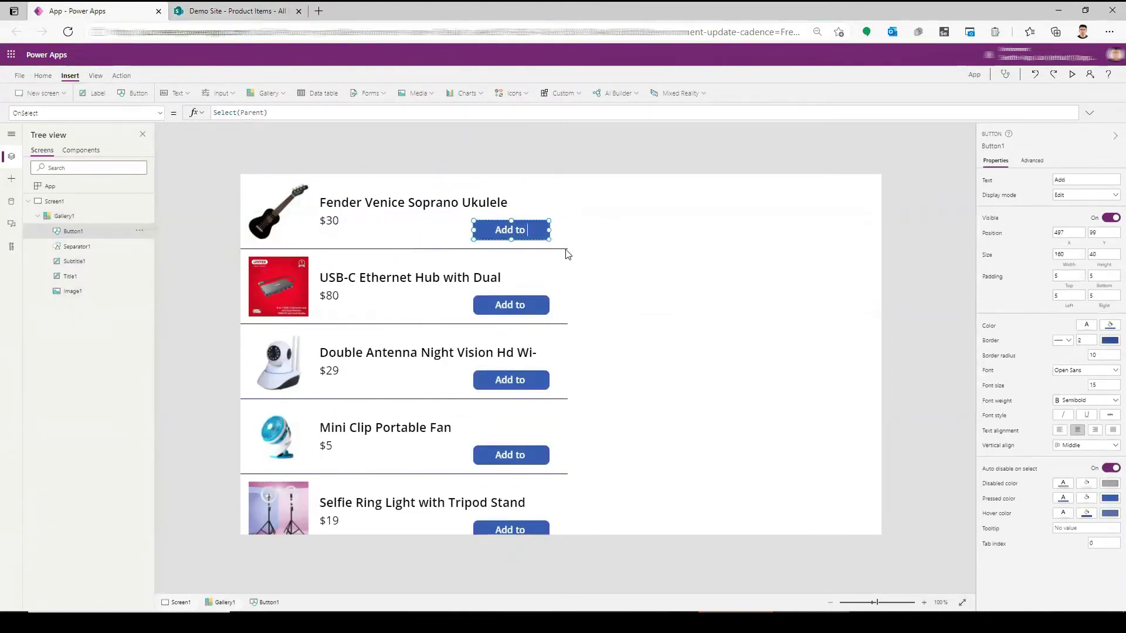
{"action": "type", "text": "my cart"}
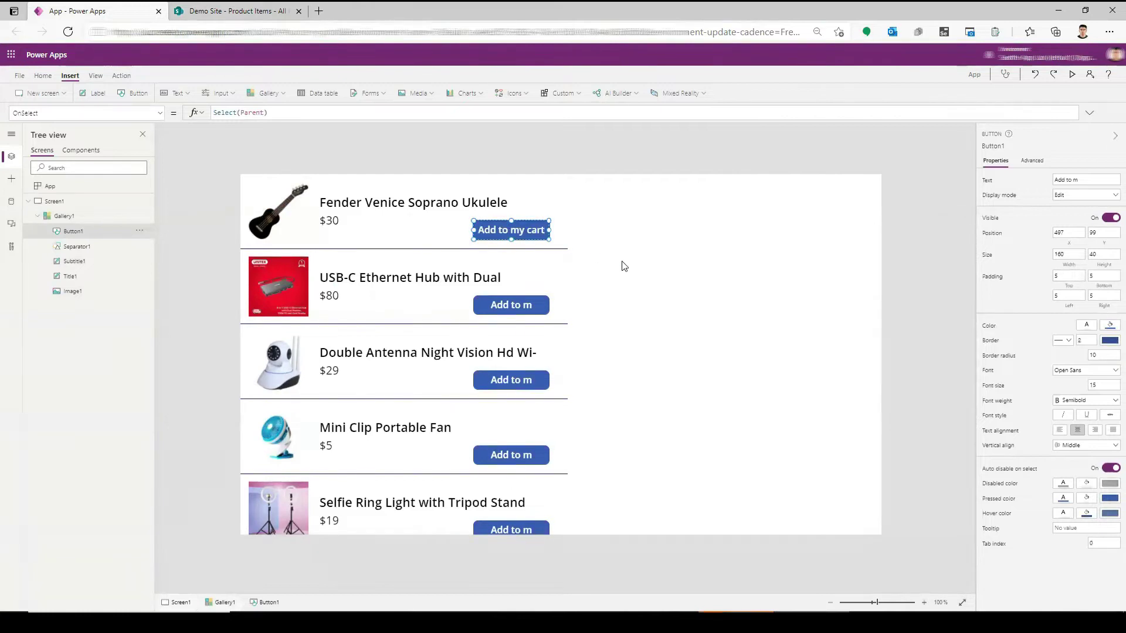
{"action": "left_click", "coordinate": [683, 309]}
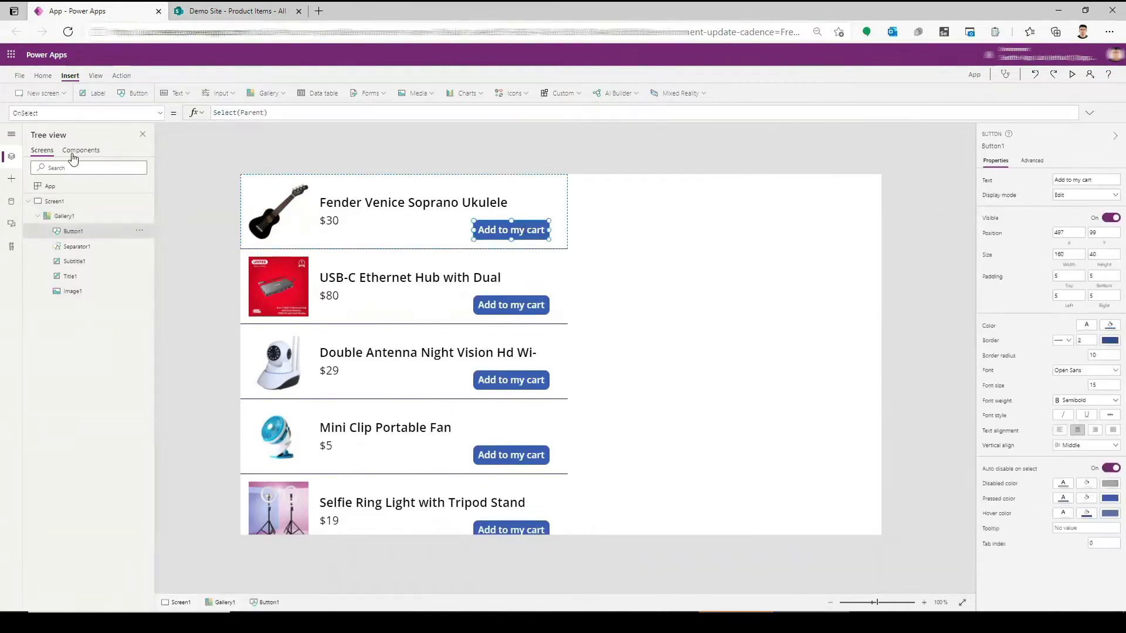
{"action": "left_click", "coordinate": [42, 75]}
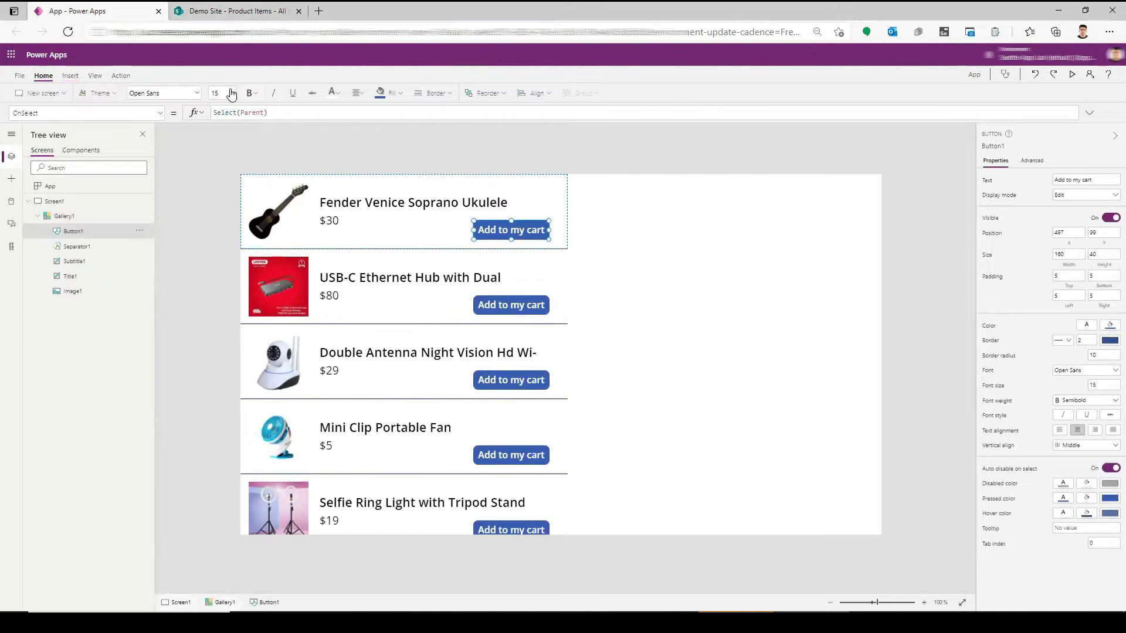
{"action": "left_click", "coordinate": [227, 92]}
{"action": "left_click", "coordinate": [218, 153]}
{"action": "left_click", "coordinate": [616, 308]}
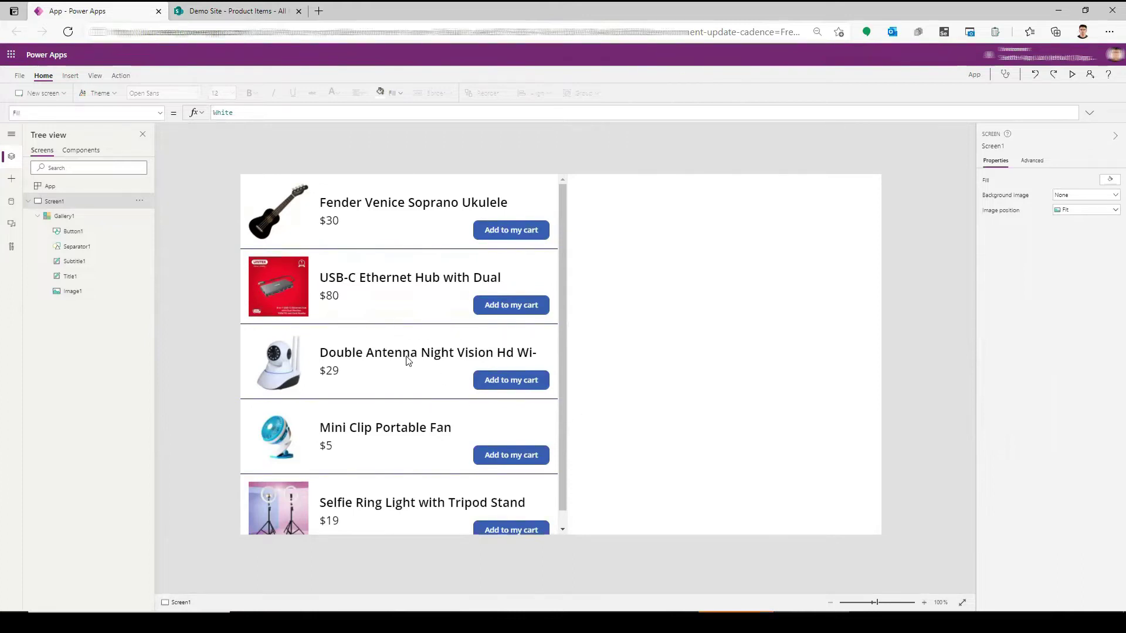
Insert a second vertical gallery and drag it to the right side.
{"action": "left_click", "coordinate": [70, 75]}
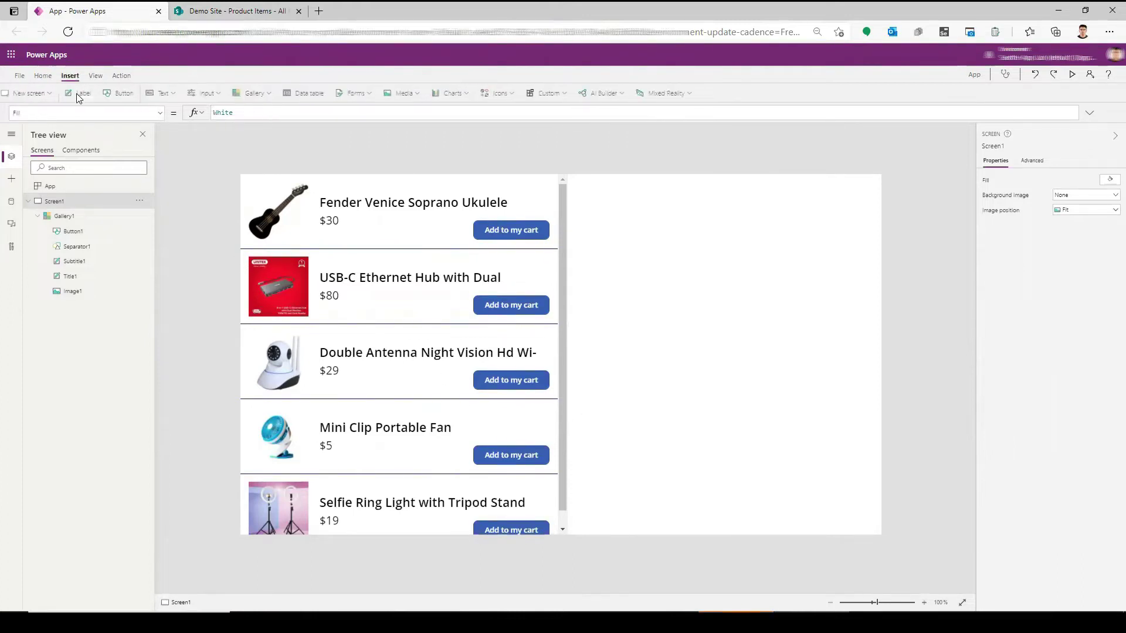
{"action": "left_click", "coordinate": [267, 94]}
{"action": "left_click", "coordinate": [287, 136]}
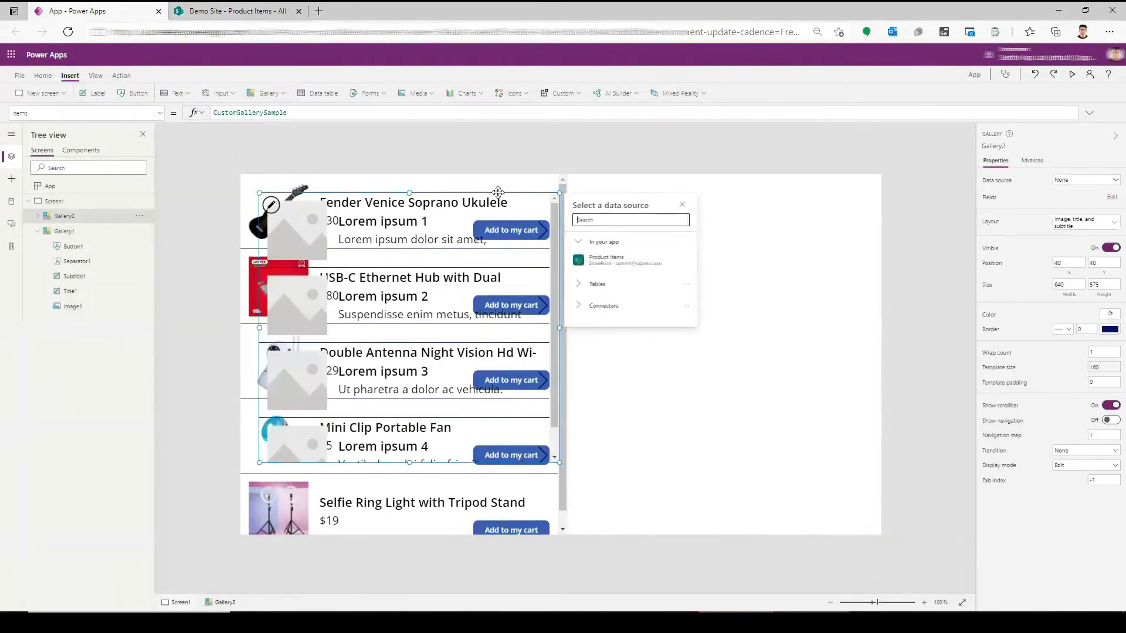
{"action": "left_click_drag", "start_coordinate": [498, 191], "coordinate": [821, 173]}
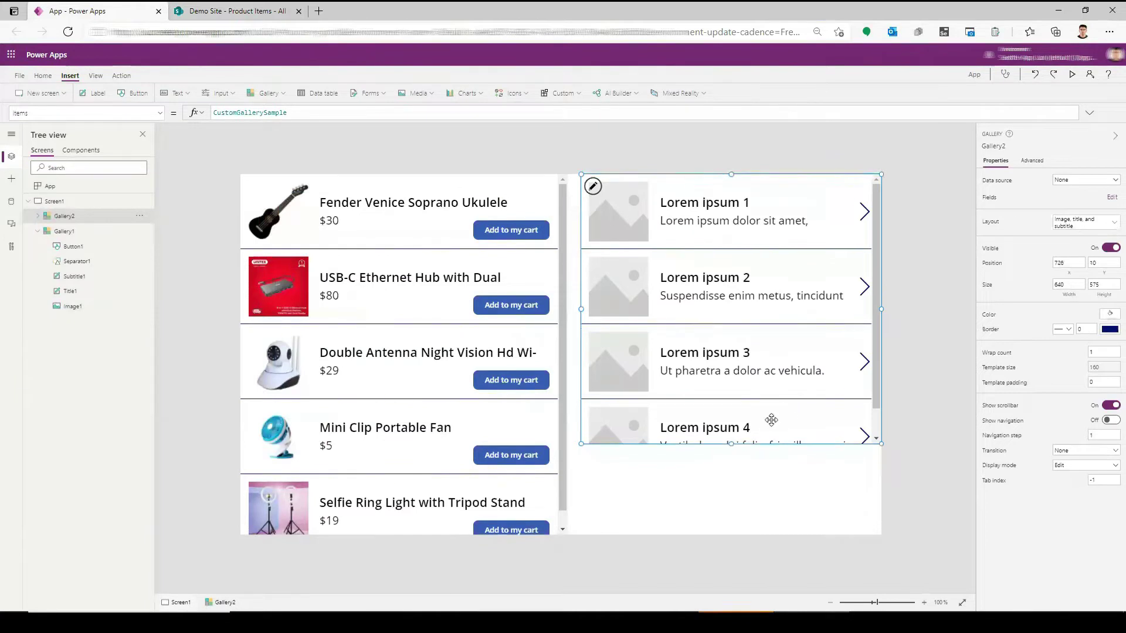
Shorten Gallery2 to three rows, then select Button1 and its property dropdown.
{"action": "left_click_drag", "start_coordinate": [731, 443], "coordinate": [740, 407]}
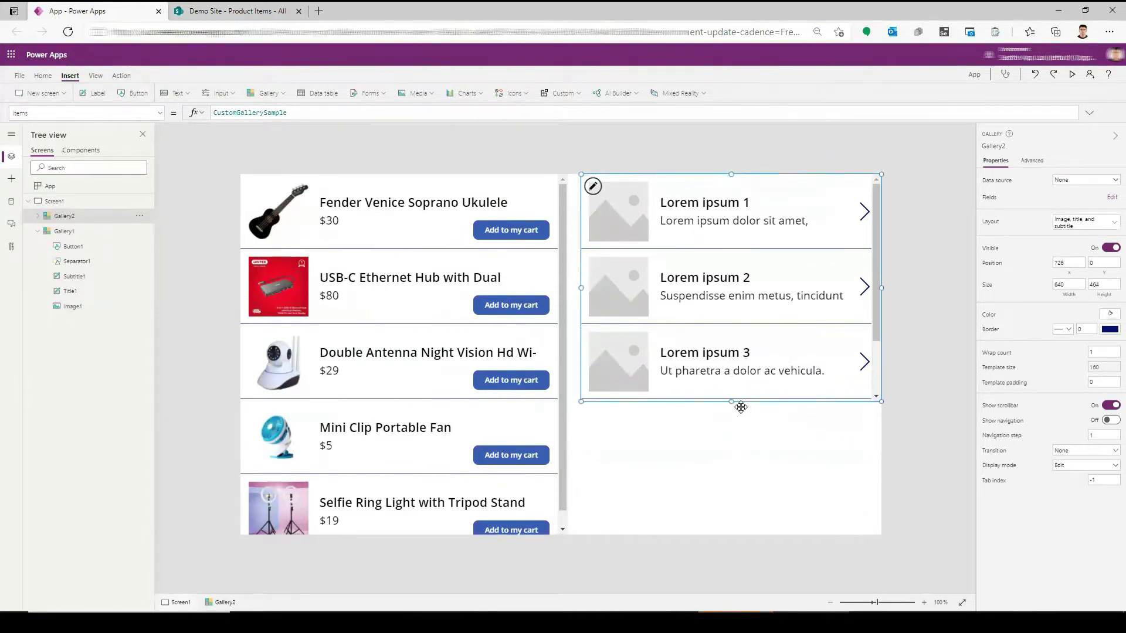
{"action": "left_click", "coordinate": [744, 451]}
{"action": "left_click", "coordinate": [493, 229]}
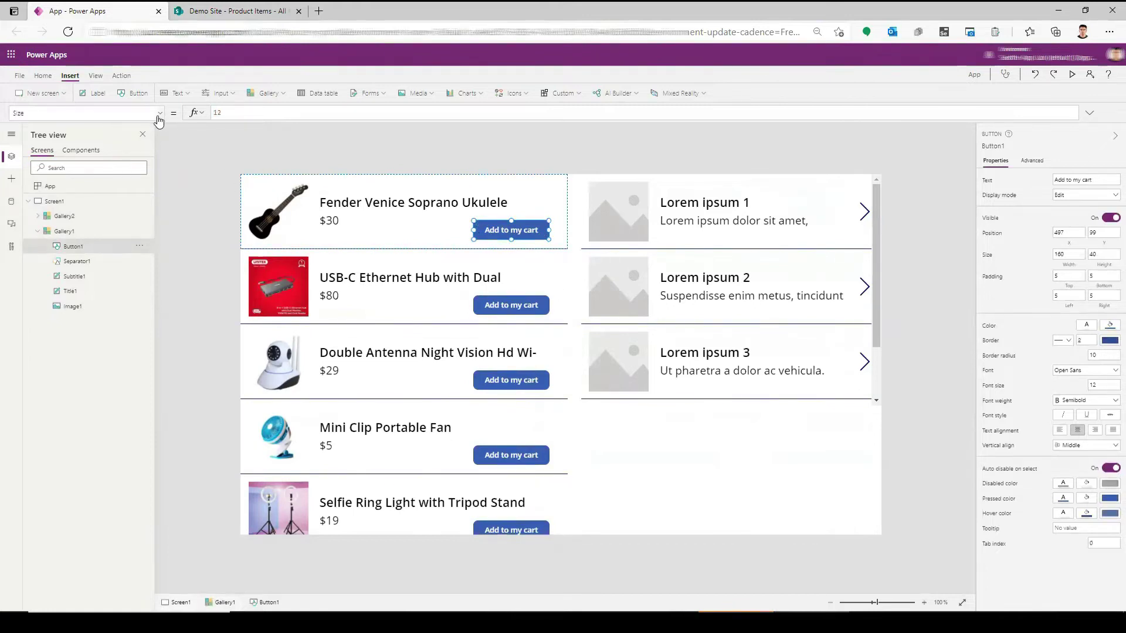
{"action": "left_click", "coordinate": [161, 114]}
{"action": "scroll", "coordinate": [127, 192], "scroll_direction": "down", "scroll_amount": 3}
{"action": "scroll", "coordinate": [122, 241], "scroll_direction": "down", "scroll_amount": 3}
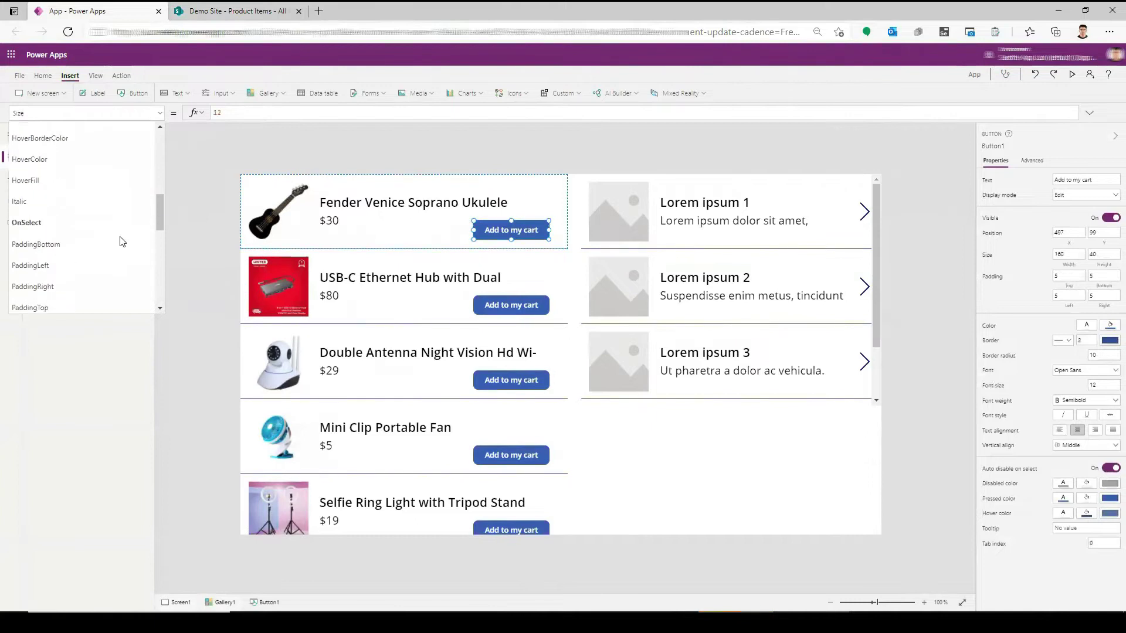
{"action": "scroll", "coordinate": [121, 241], "scroll_direction": "down", "scroll_amount": 2}
{"action": "scroll", "coordinate": [122, 241], "scroll_direction": "down", "scroll_amount": 2}
{"action": "scroll", "coordinate": [122, 241], "scroll_direction": "down", "scroll_amount": 2}
{"action": "scroll", "coordinate": [121, 241], "scroll_direction": "up", "scroll_amount": 3}
{"action": "scroll", "coordinate": [121, 241], "scroll_direction": "up", "scroll_amount": 3}
{"action": "scroll", "coordinate": [122, 241], "scroll_direction": "up", "scroll_amount": 3}
{"action": "scroll", "coordinate": [122, 241], "scroll_direction": "up", "scroll_amount": 3}
{"action": "scroll", "coordinate": [122, 241], "scroll_direction": "down", "scroll_amount": 2}
{"action": "scroll", "coordinate": [120, 241], "scroll_direction": "down", "scroll_amount": 2}
{"action": "scroll", "coordinate": [118, 242], "scroll_direction": "down", "scroll_amount": 2}
Set Button1's OnSelect to Collect(colProductOrder,{ID:ThisItem.ID, Item: ThisItem, Price:ThisItem.Price}).
{"action": "left_click", "coordinate": [85, 181]}
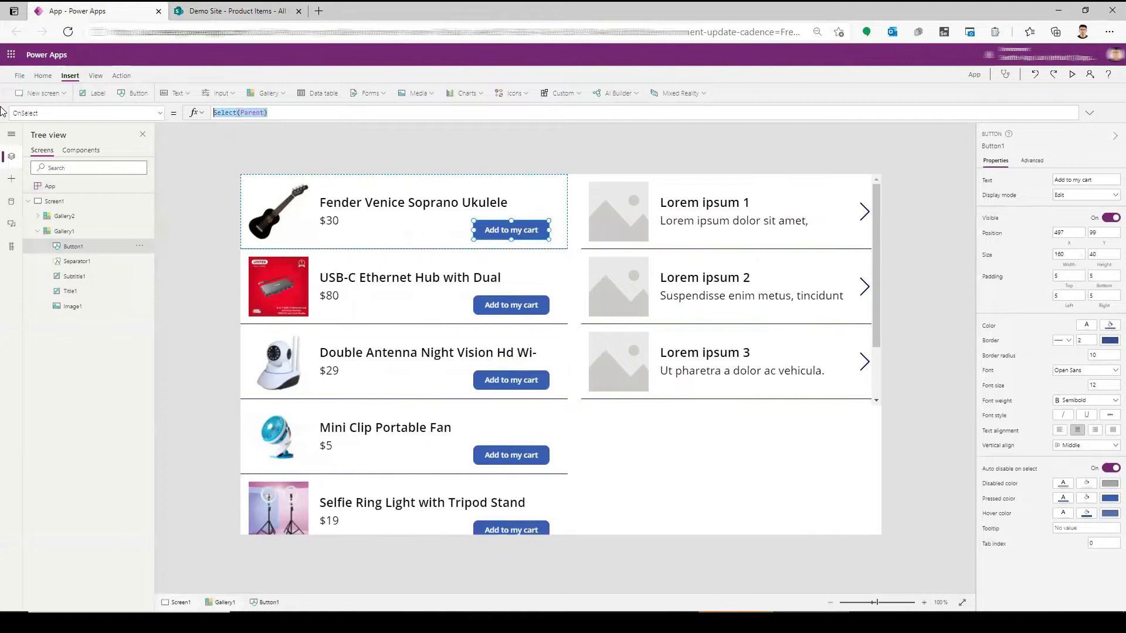
{"action": "type", "text": "Collect("}
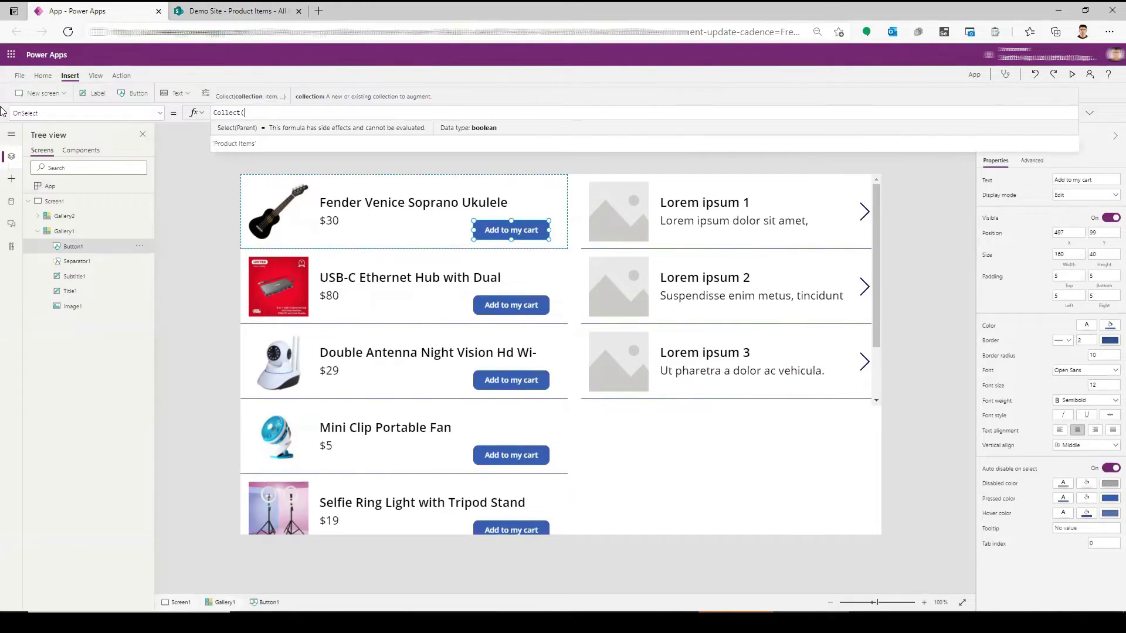
{"action": "type", "text": "col"}
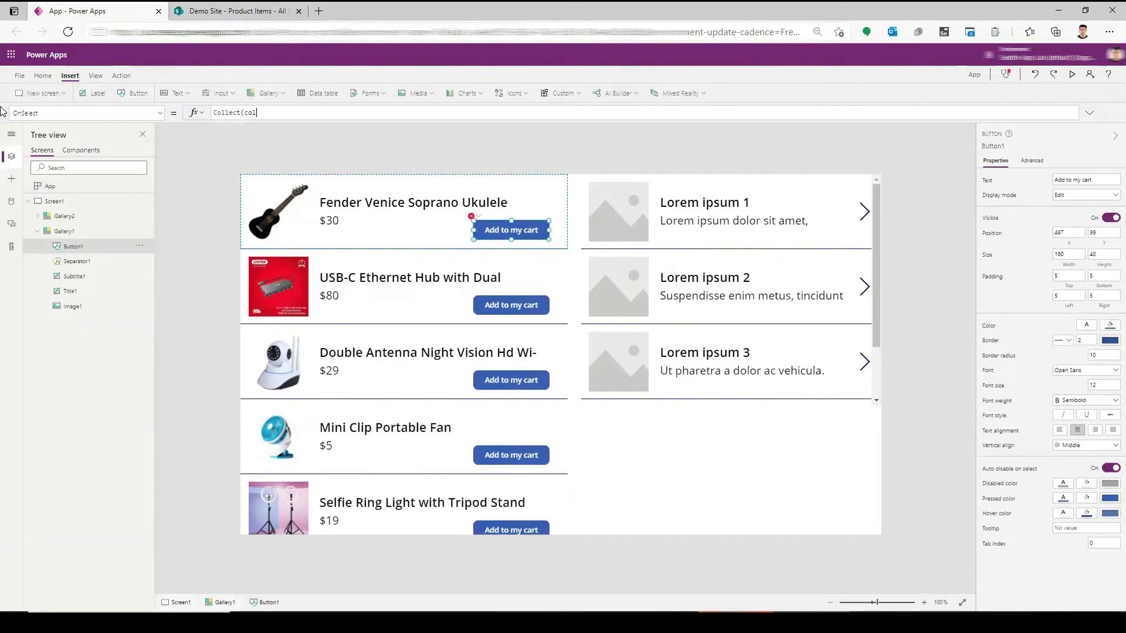
{"action": "type", "text": "Product"}
{"action": "type", "text": "Order,"}
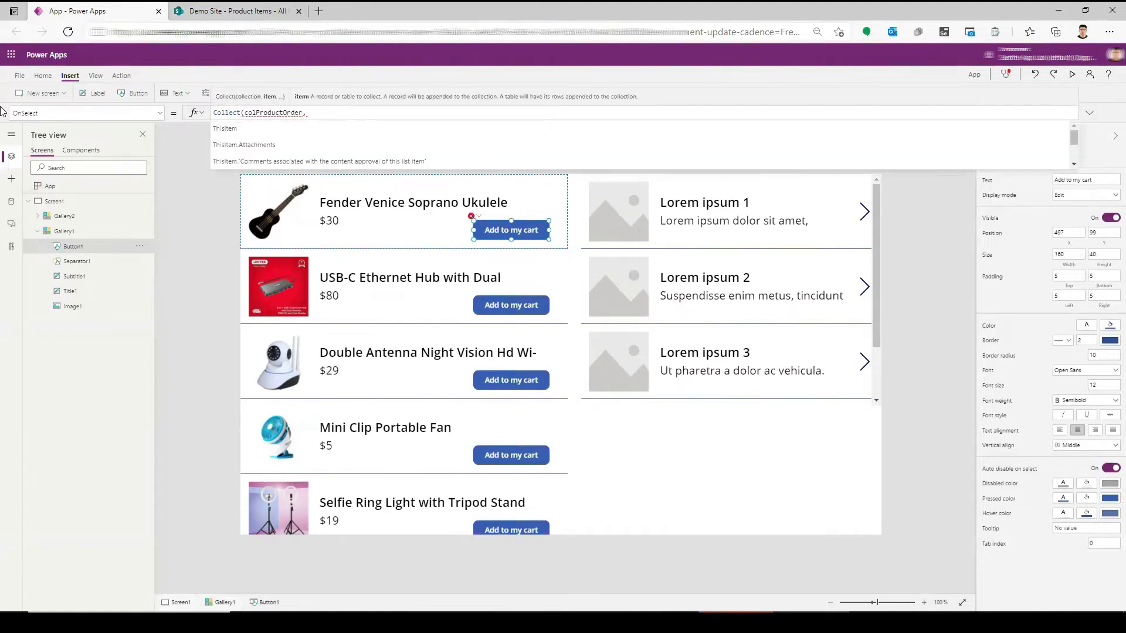
{"action": "type", "text": "{ID"}
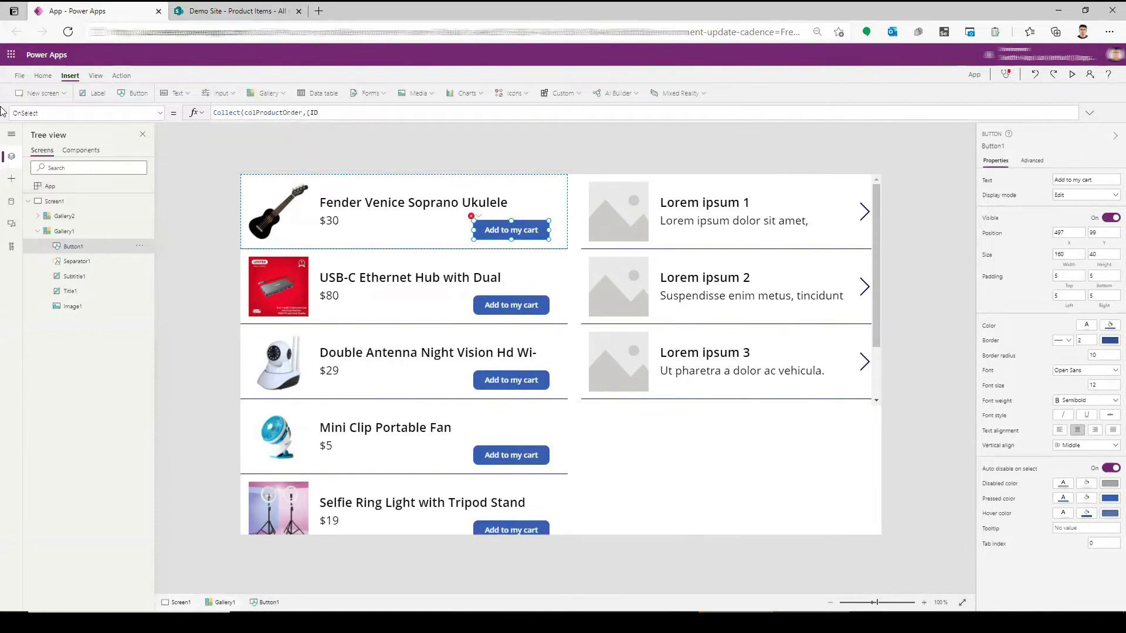
{"action": "type", "text": ":This"}
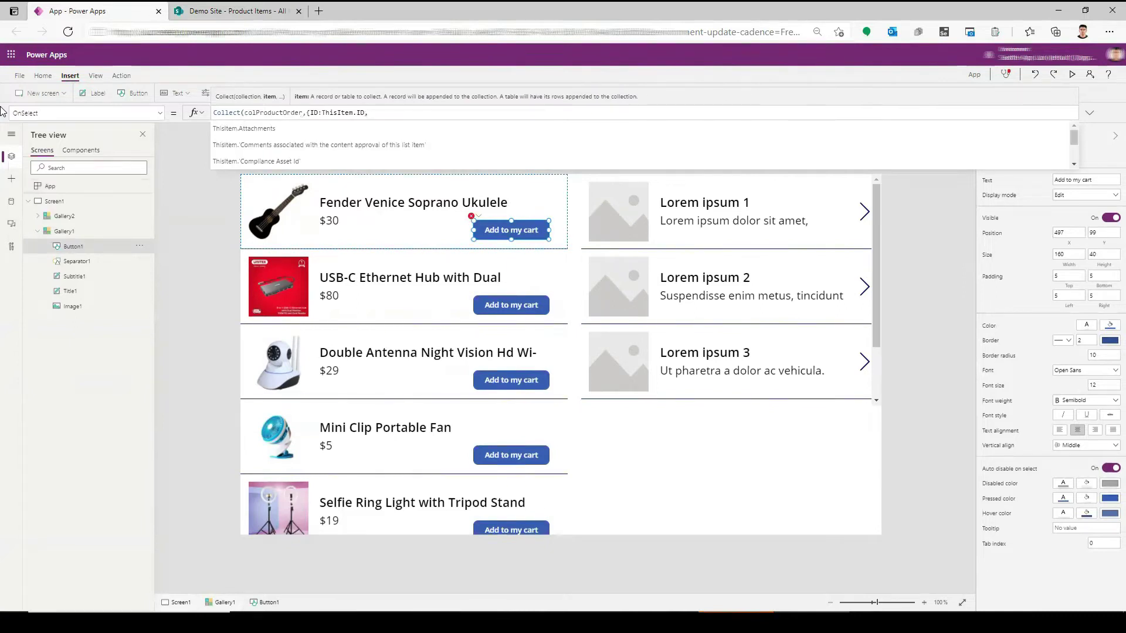
{"action": "type", "text": "Item"}
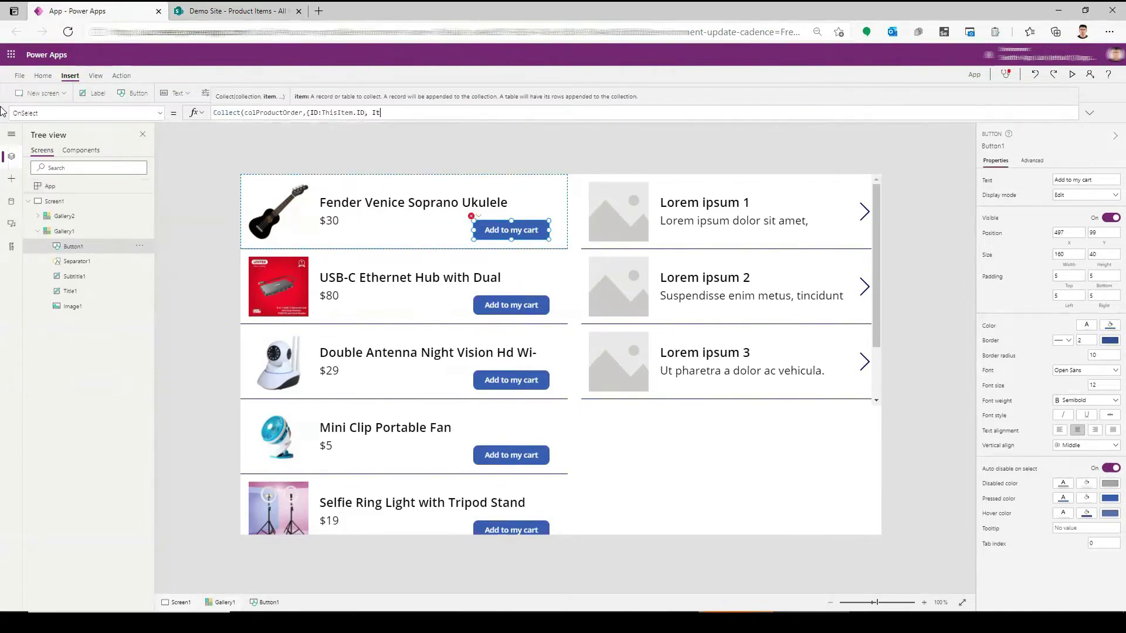
{"action": "type", "text": ": "}
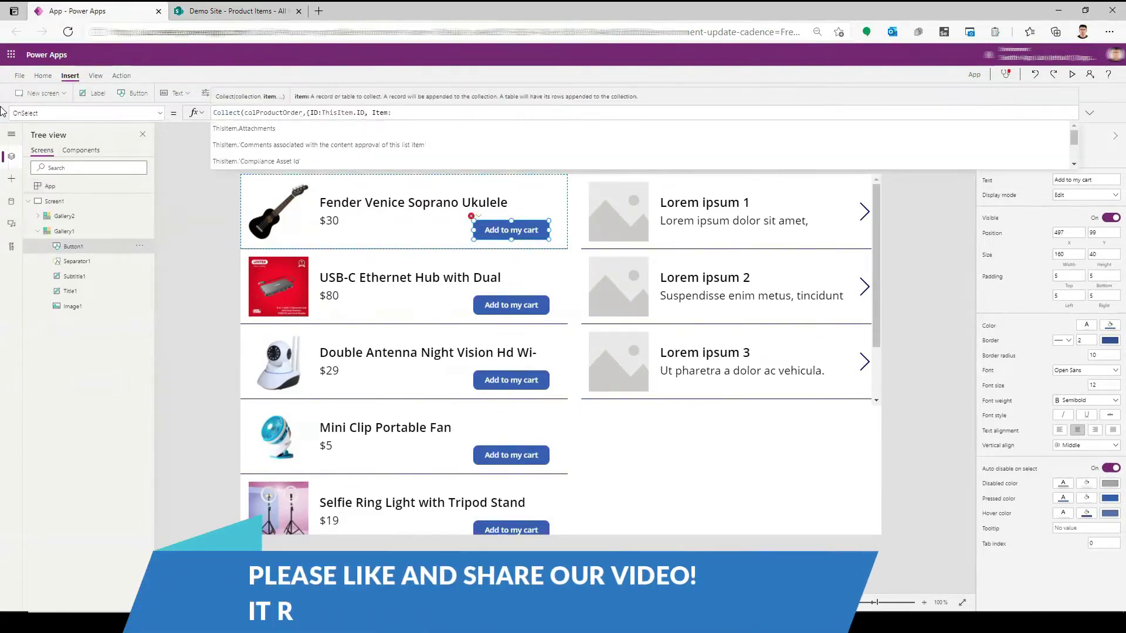
{"action": "type", "text": "ThisItem"}
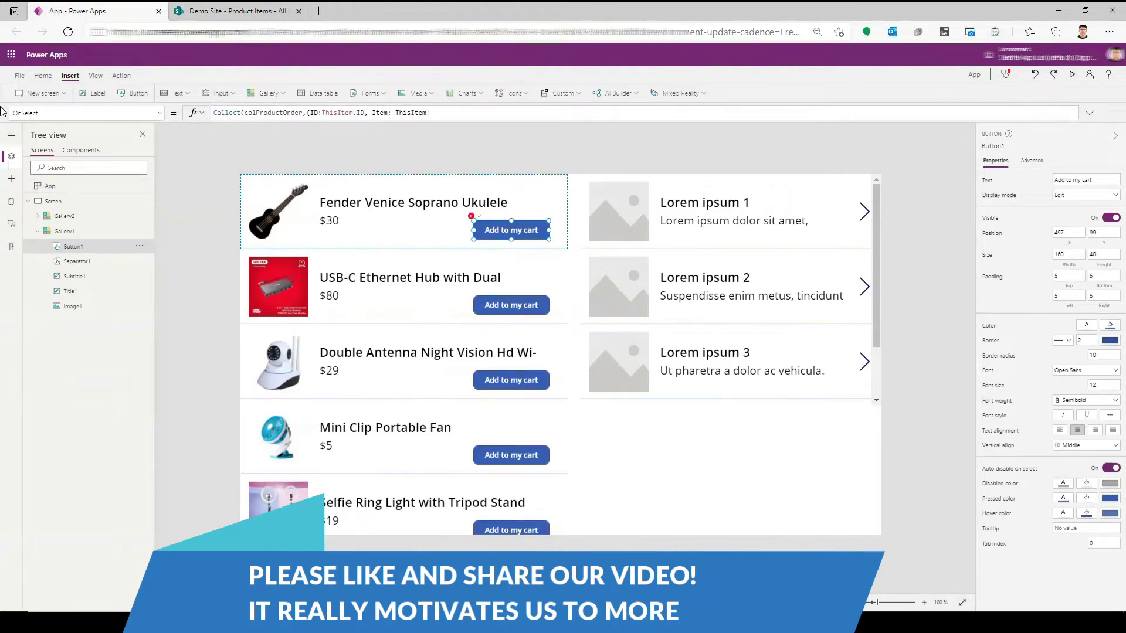
{"action": "type", "text": ", Price:"}
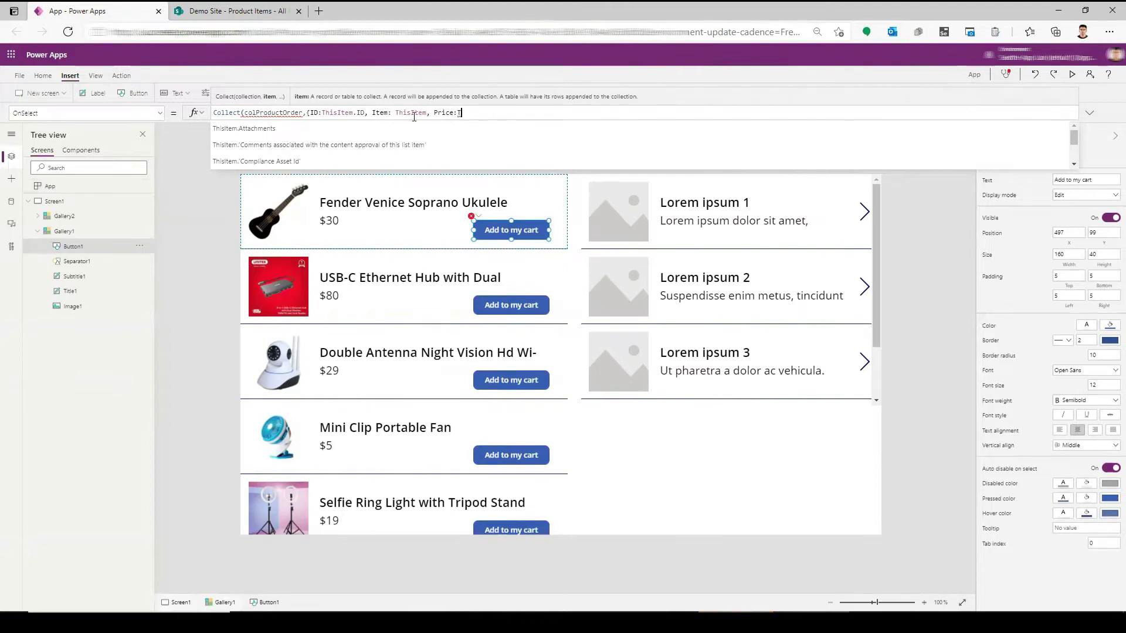
{"action": "type", "text": "ThisItem.P"}
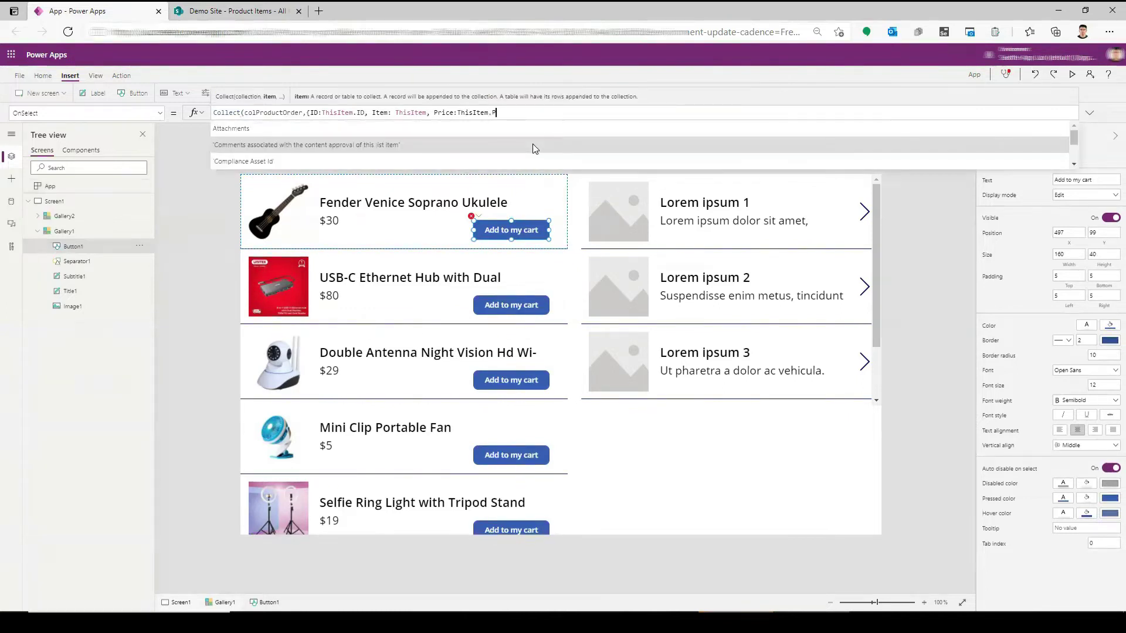
{"action": "type", "text": "rice"}
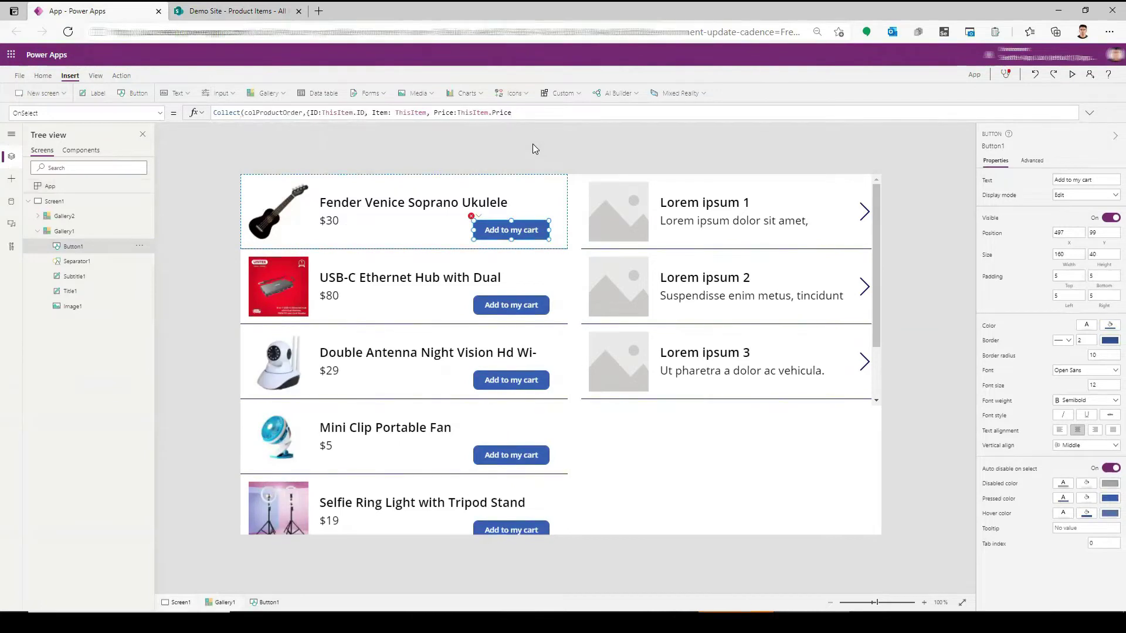
{"action": "type", "text": ")"}
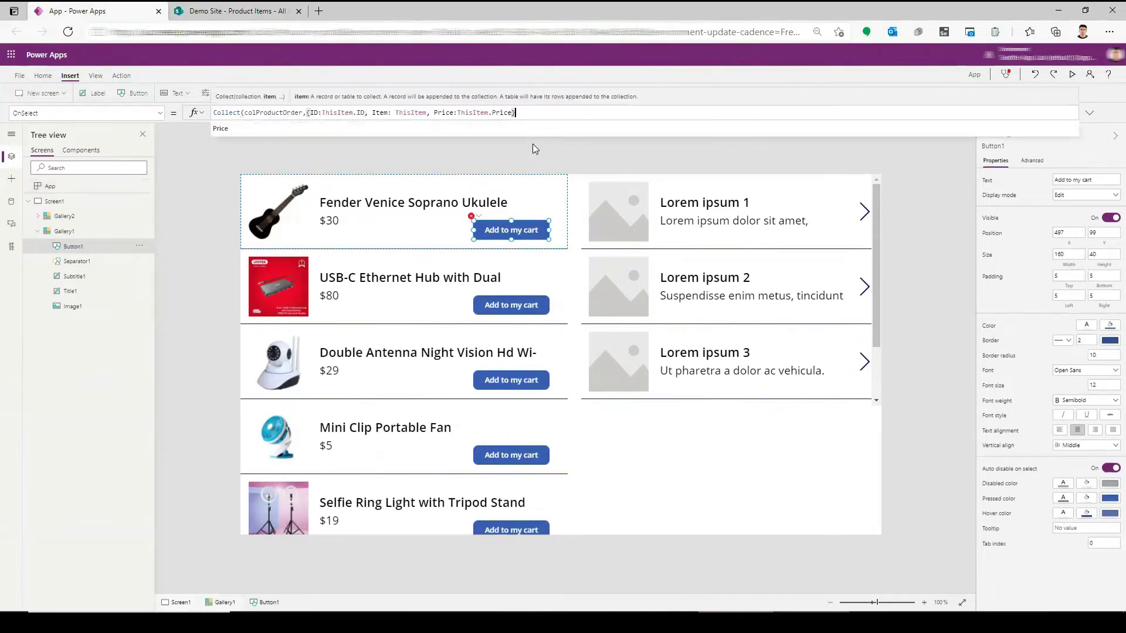
{"action": "type", "text": ")"}
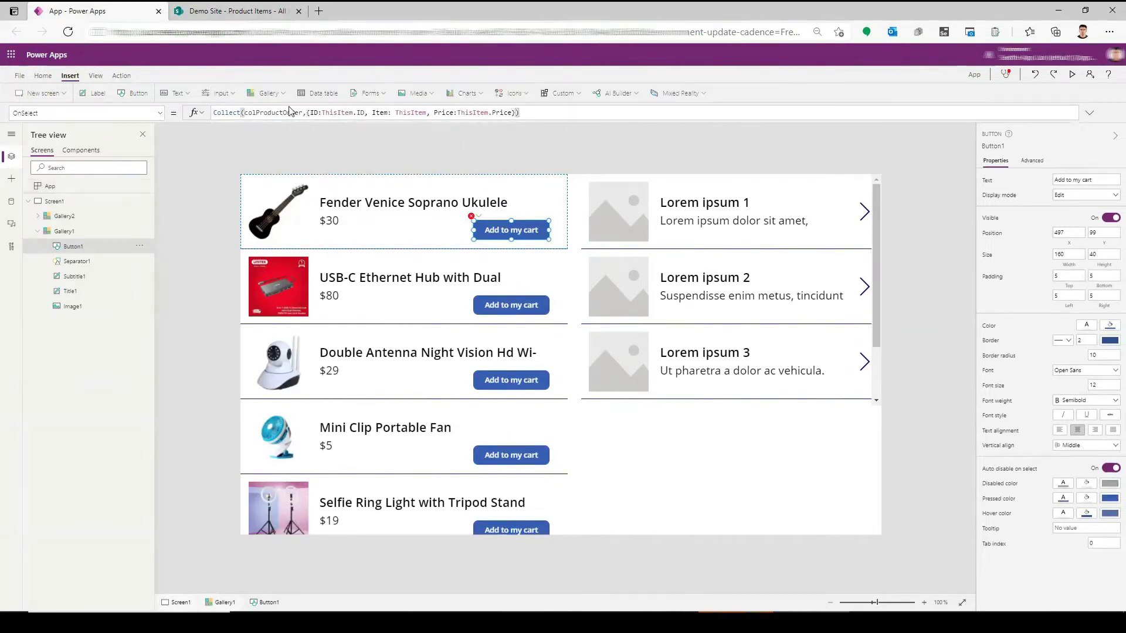
{"action": "double_click", "coordinate": [289, 112]}
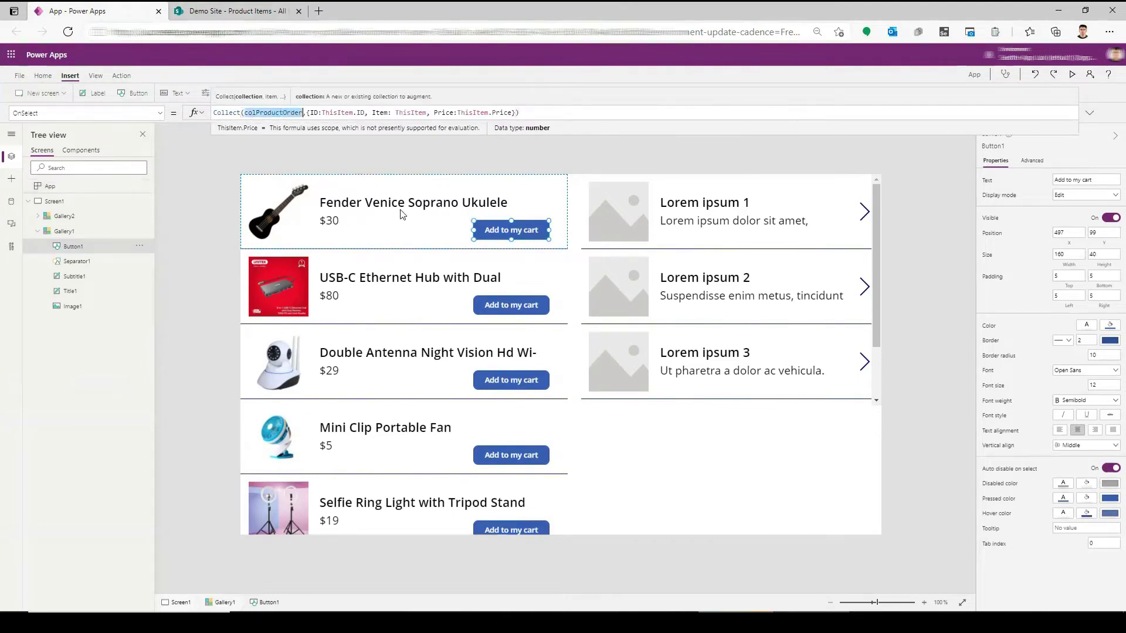
Set Gallery2's data source to colProductOrder.
{"action": "left_click", "coordinate": [563, 176]}
{"action": "left_click", "coordinate": [736, 355]}
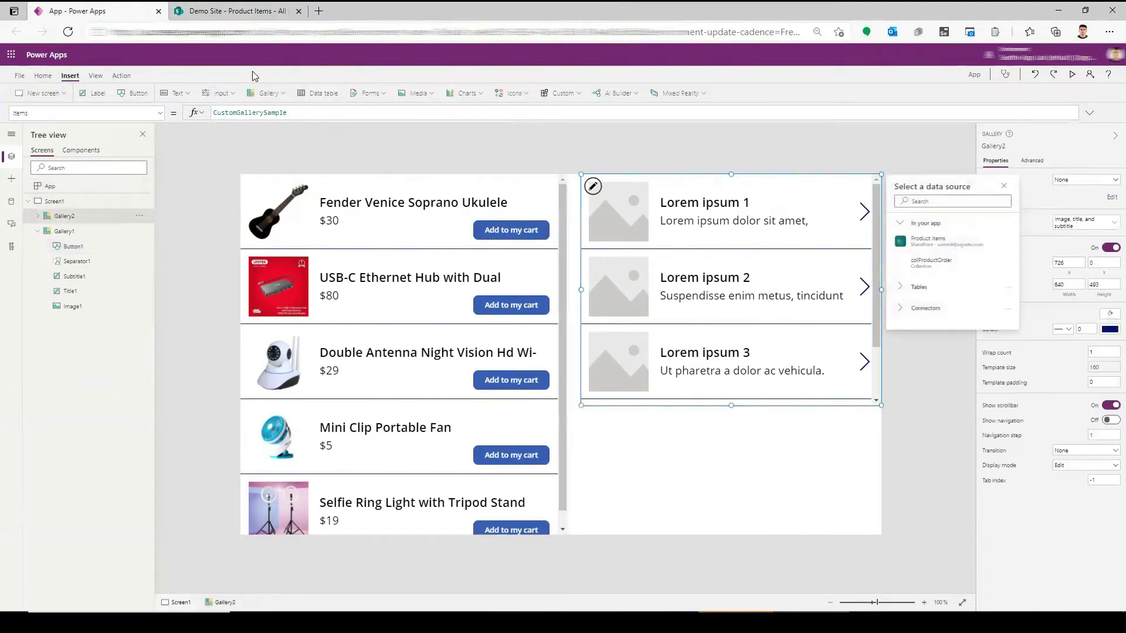
{"action": "left_click", "coordinate": [899, 260]}
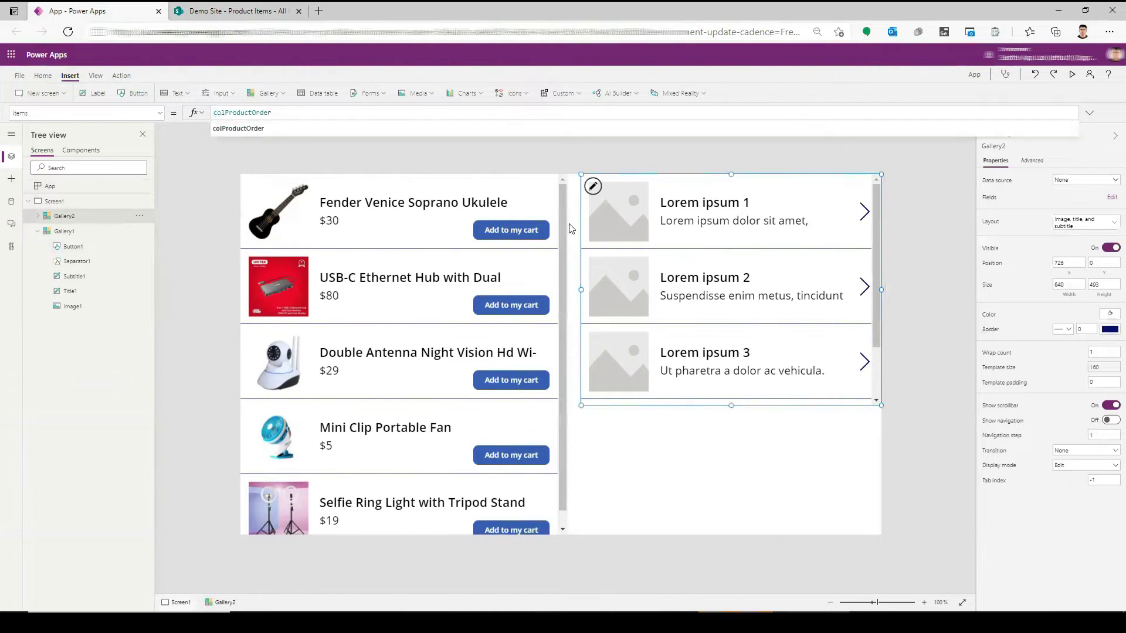
{"action": "left_click", "coordinate": [670, 166]}
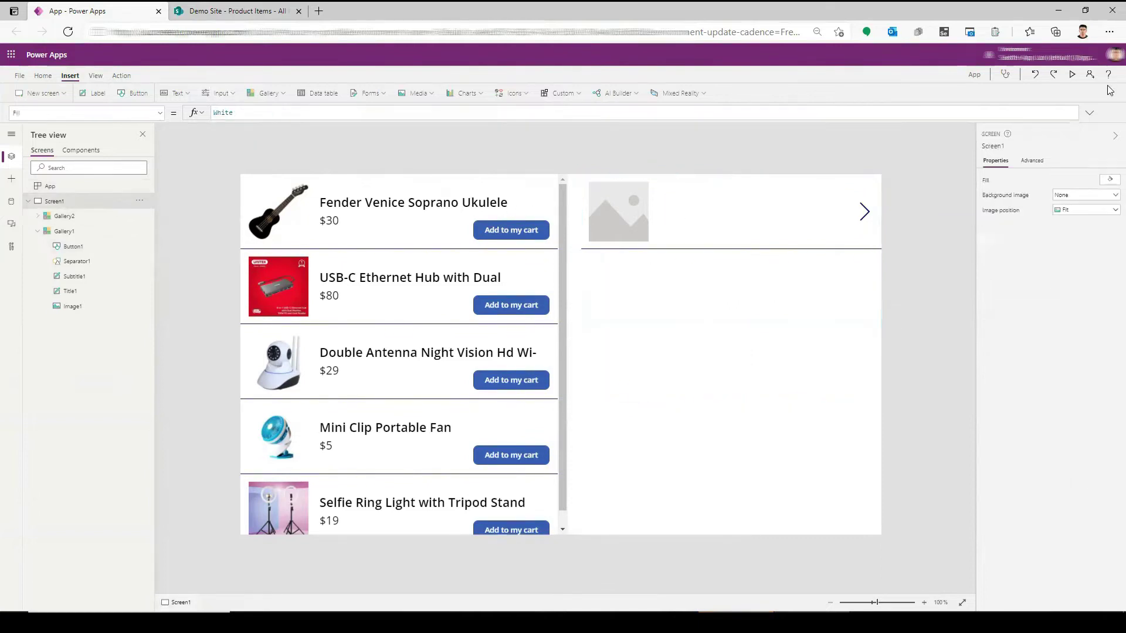
Preview the app and add the ukulele, showing ID 1 and price 30.
{"action": "left_click", "coordinate": [1072, 75]}
{"action": "left_click", "coordinate": [534, 137]}
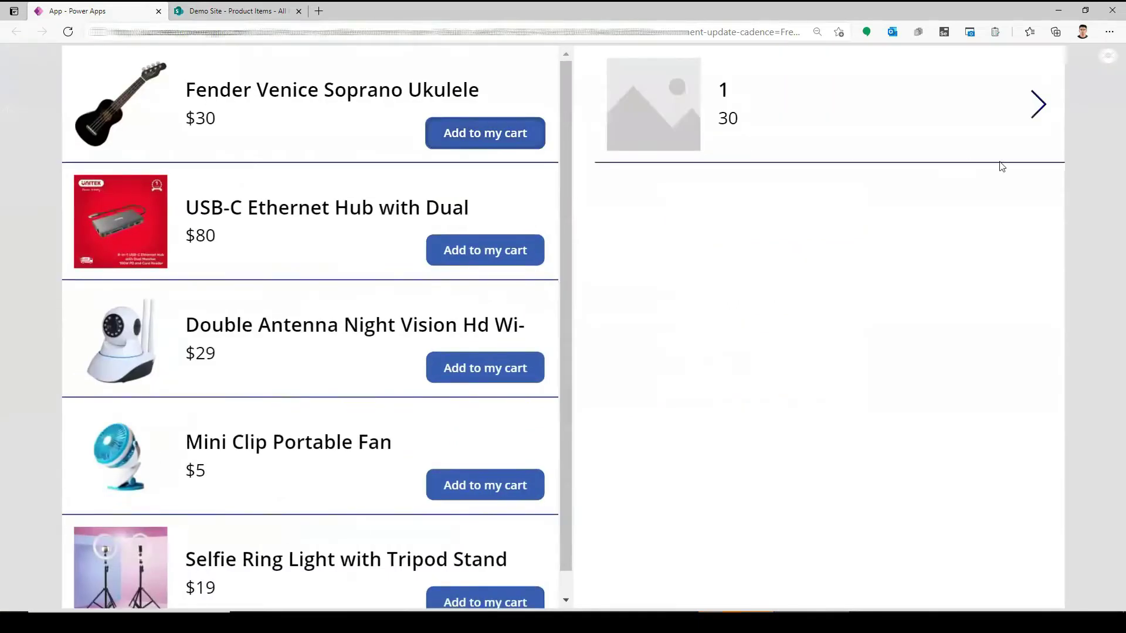
{"action": "left_click", "coordinate": [1105, 59]}
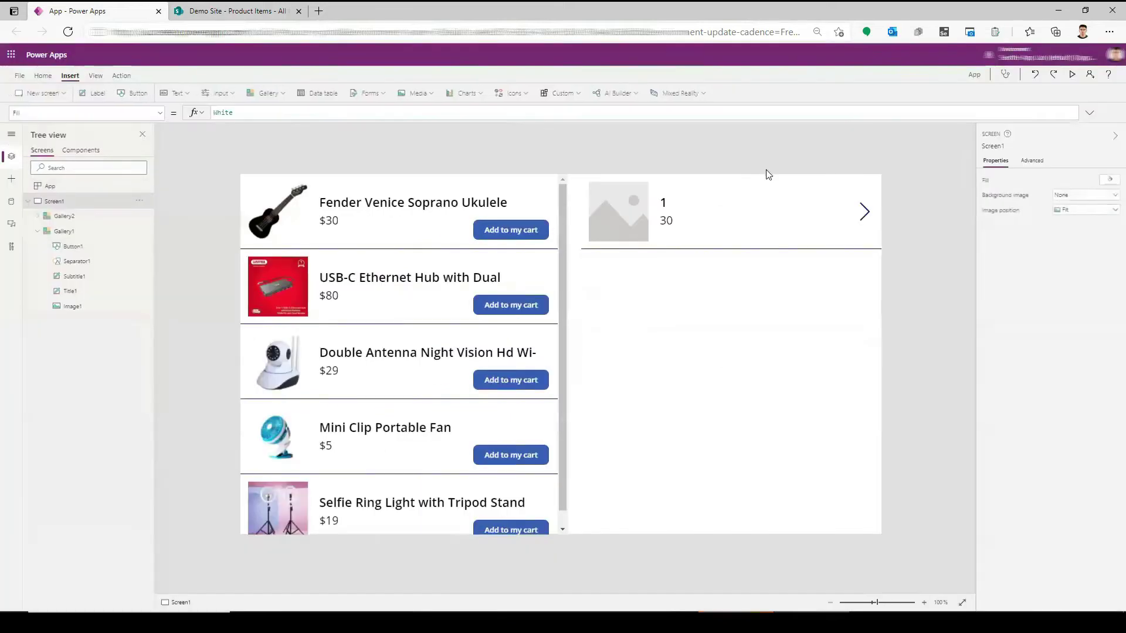
Bind the cart title to ThisItem.Item.Title and price to "$"&ThisItem.Price, showing $30.
{"action": "left_click", "coordinate": [676, 206]}
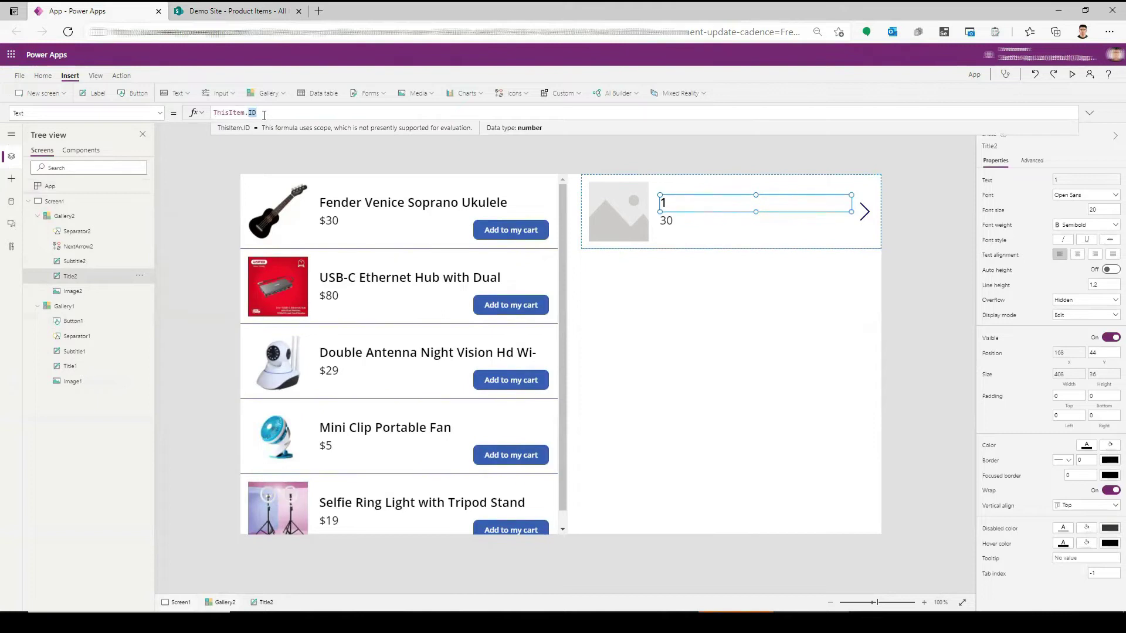
{"action": "type", "text": "em.Title"}
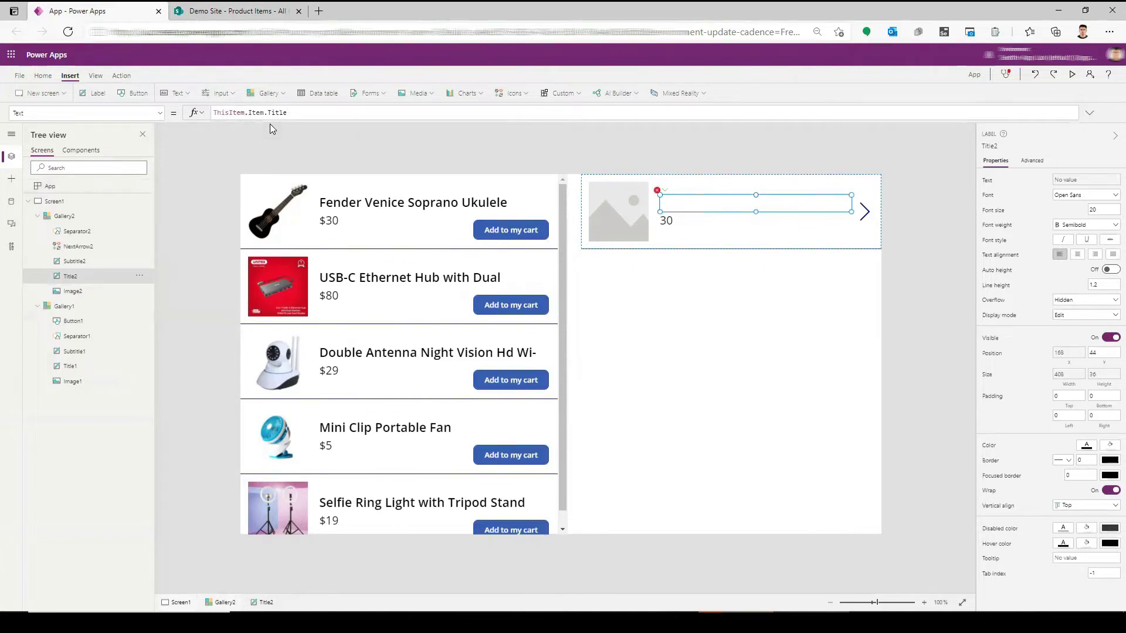
{"action": "left_click", "coordinate": [669, 221]}
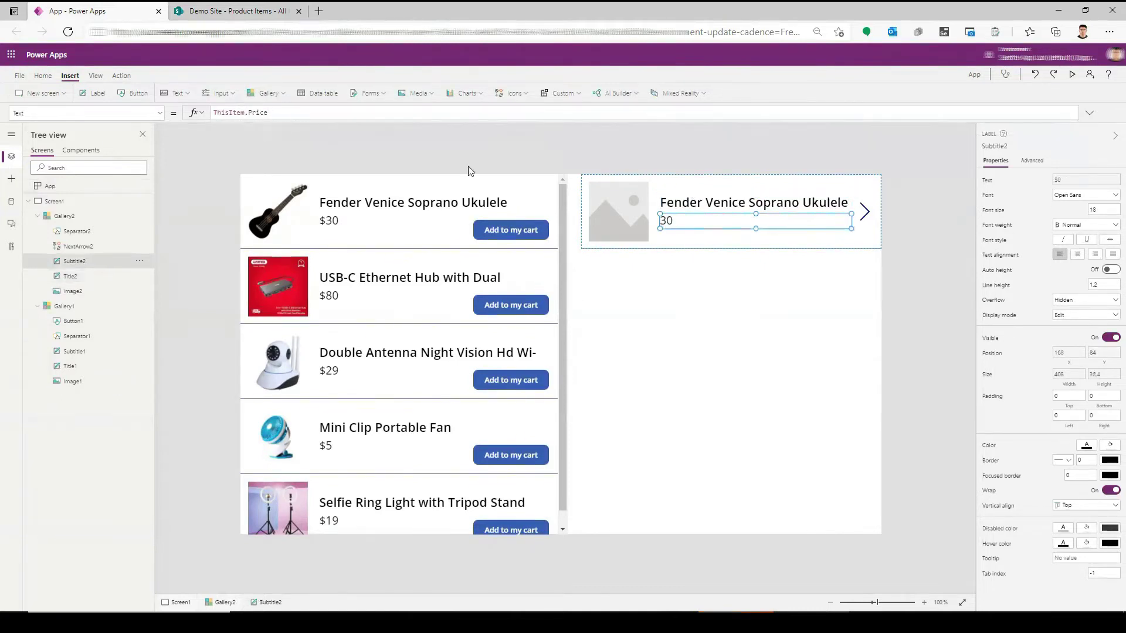
{"action": "type", "text": "\"\""}
{"action": "type", "text": "$"}
{"action": "type", "text": "&"}
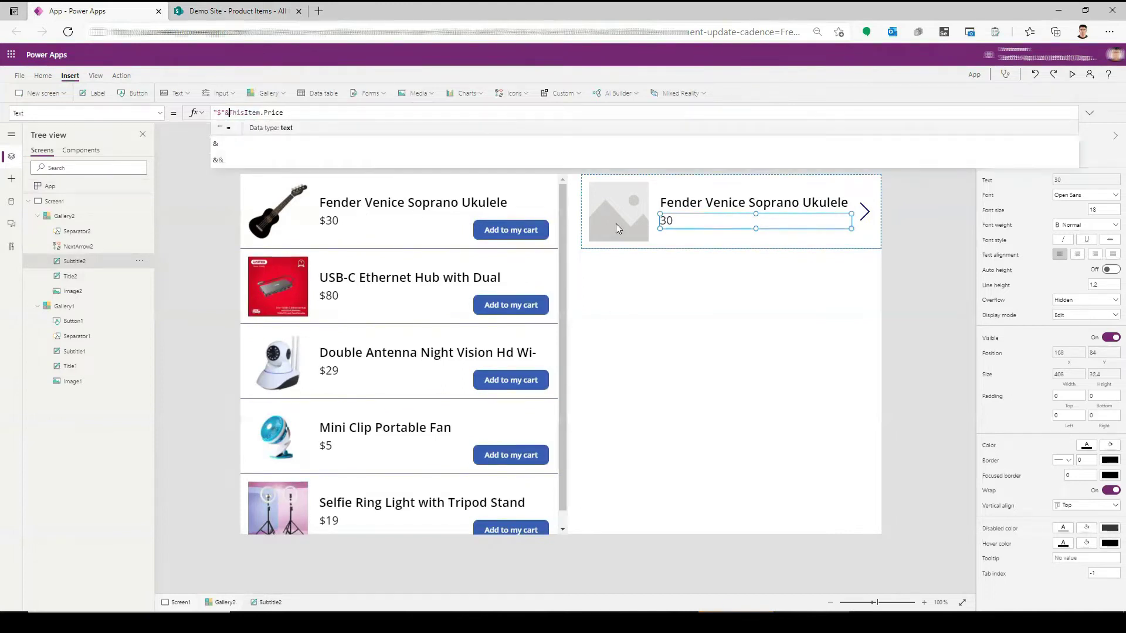
{"action": "left_click", "coordinate": [800, 264]}
{"action": "left_click", "coordinate": [671, 225]}
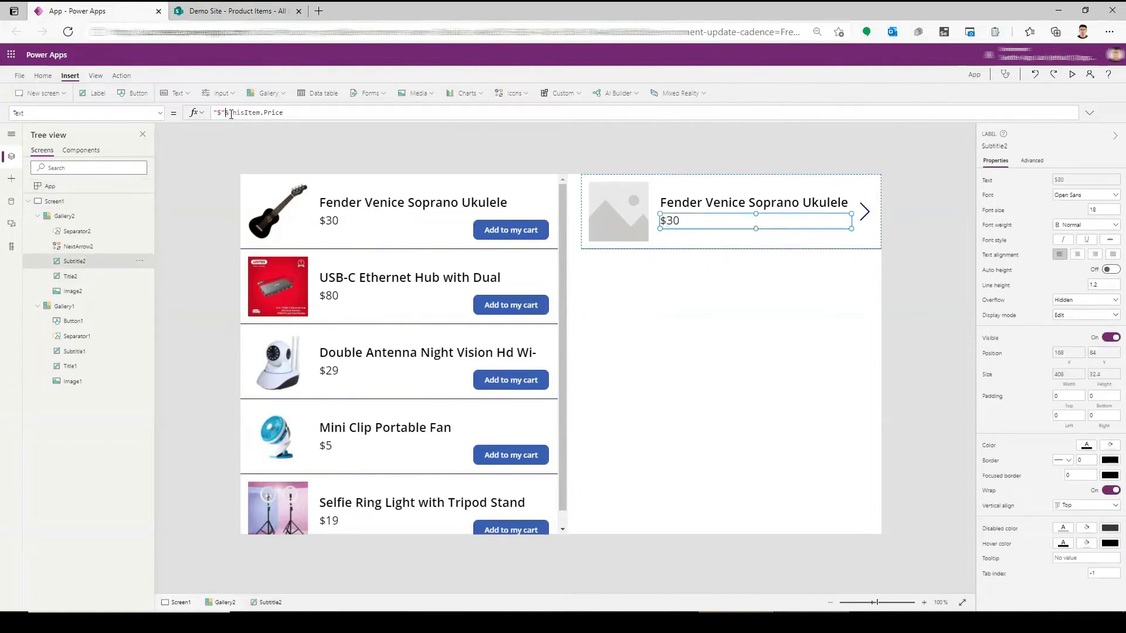
{"action": "left_click", "coordinate": [918, 287]}
Copy the product picture formula into the cart image as ThisItem.Item.'Image Link'.
{"action": "left_click", "coordinate": [612, 211]}
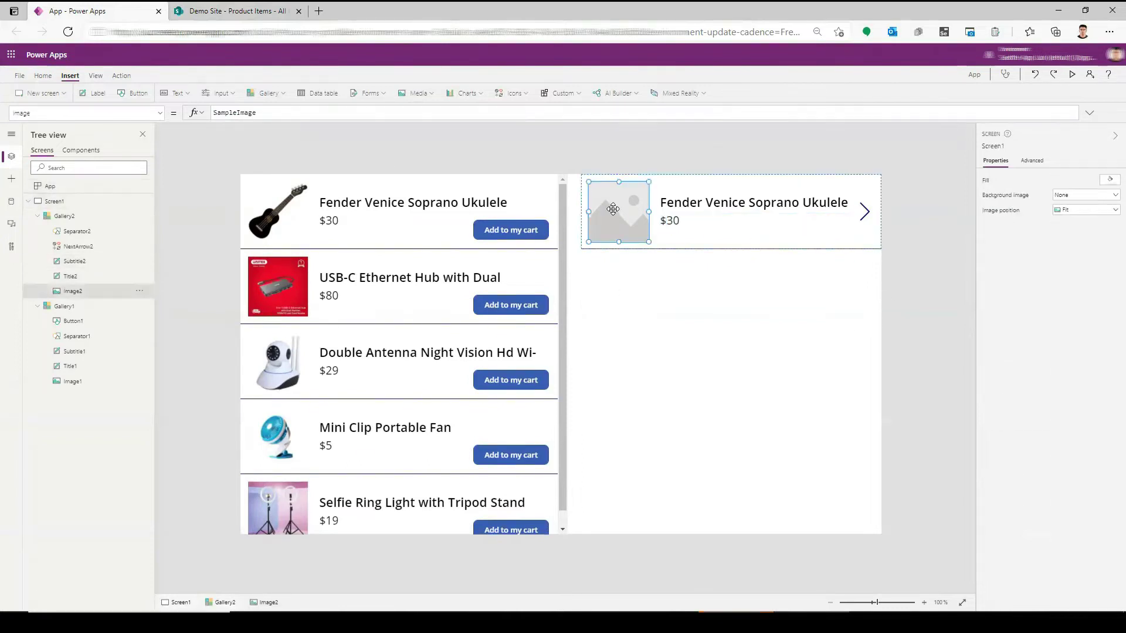
{"action": "left_click", "coordinate": [293, 216]}
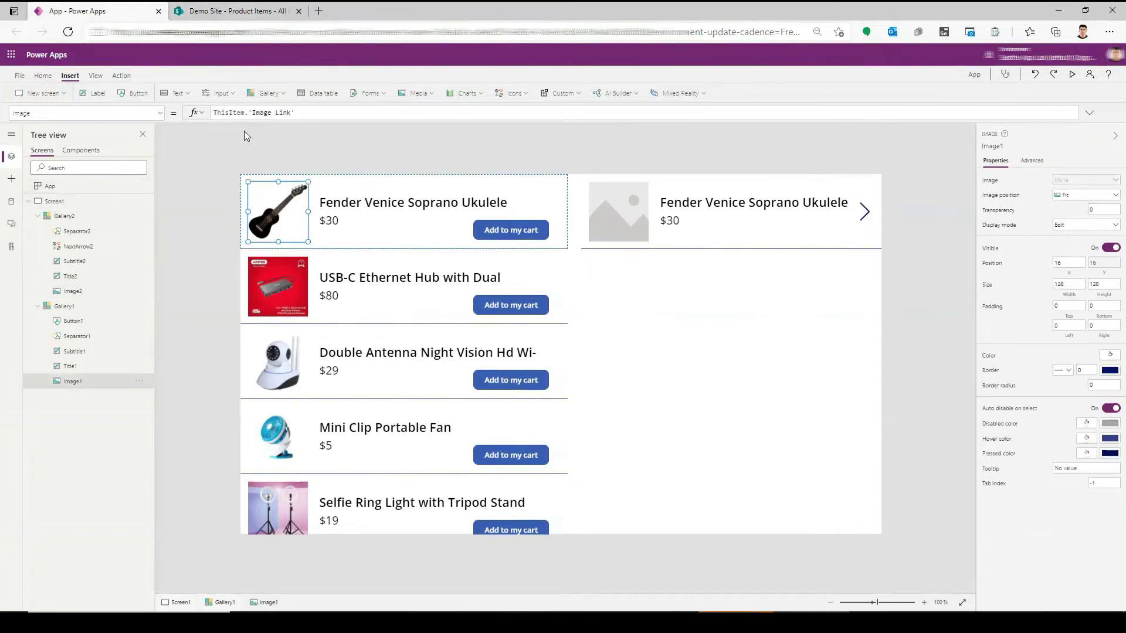
{"action": "triple_click", "coordinate": [346, 112]}
{"action": "key", "text": "ctrl+c"}
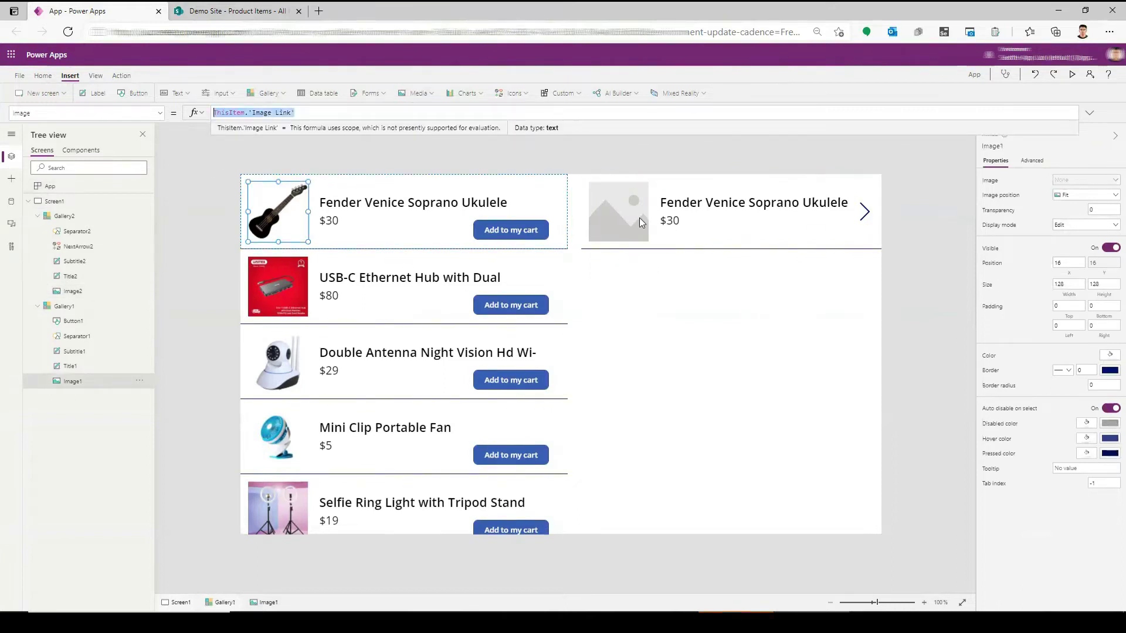
{"action": "left_click", "coordinate": [631, 217]}
{"action": "left_click_drag", "start_coordinate": [275, 115], "coordinate": [169, 110]}
{"action": "key", "text": "ctrl+v"}
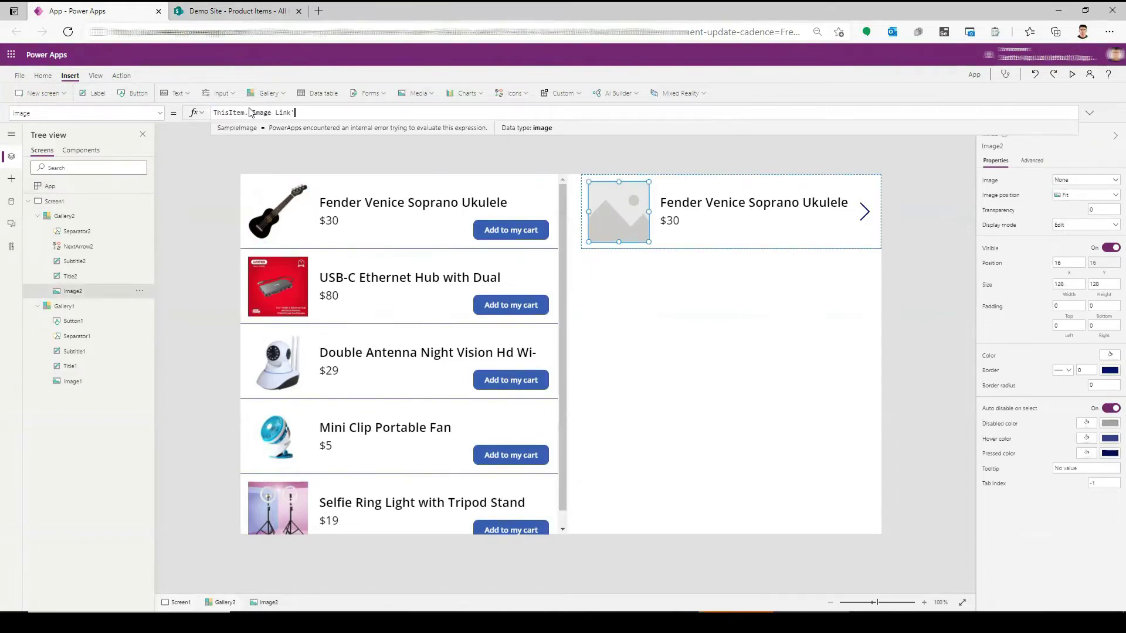
{"action": "left_click", "coordinate": [249, 112]}
{"action": "type", "text": "Item"}
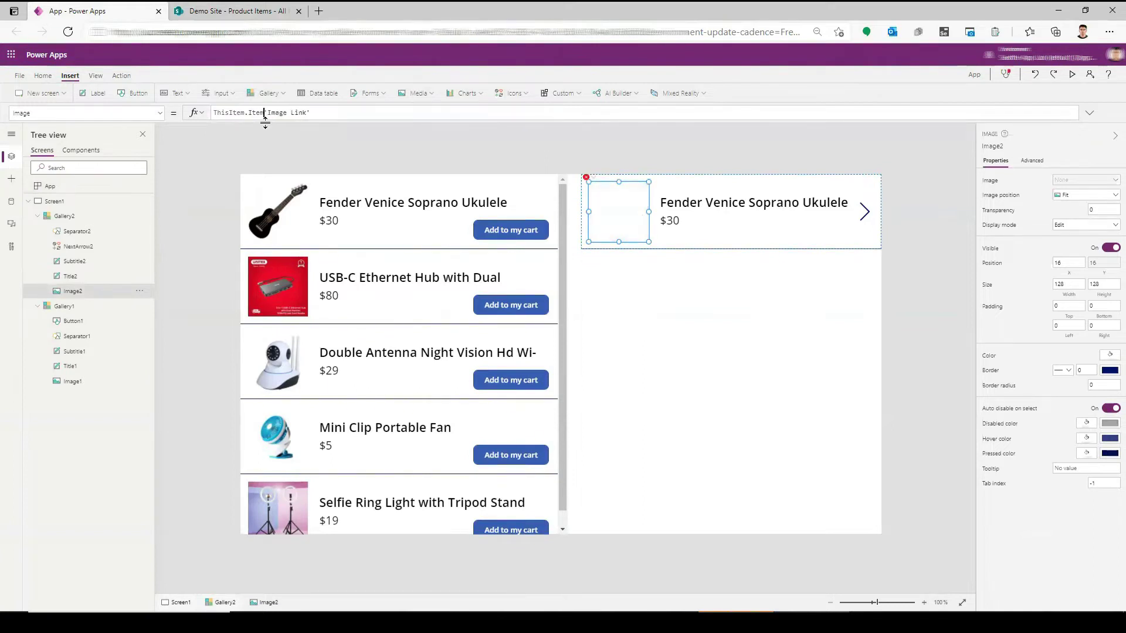
{"action": "type", "text": "."}
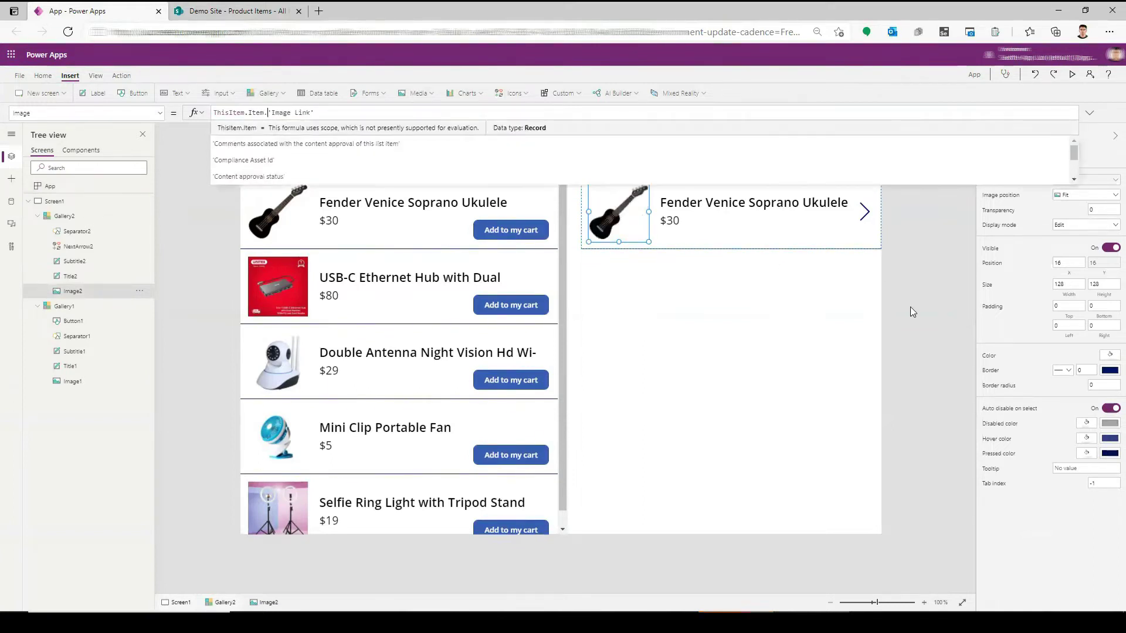
{"action": "left_click", "coordinate": [890, 276]}
Insert a Trash icon into the cart gallery and drag it beside the product name.
{"action": "left_click", "coordinate": [863, 215]}
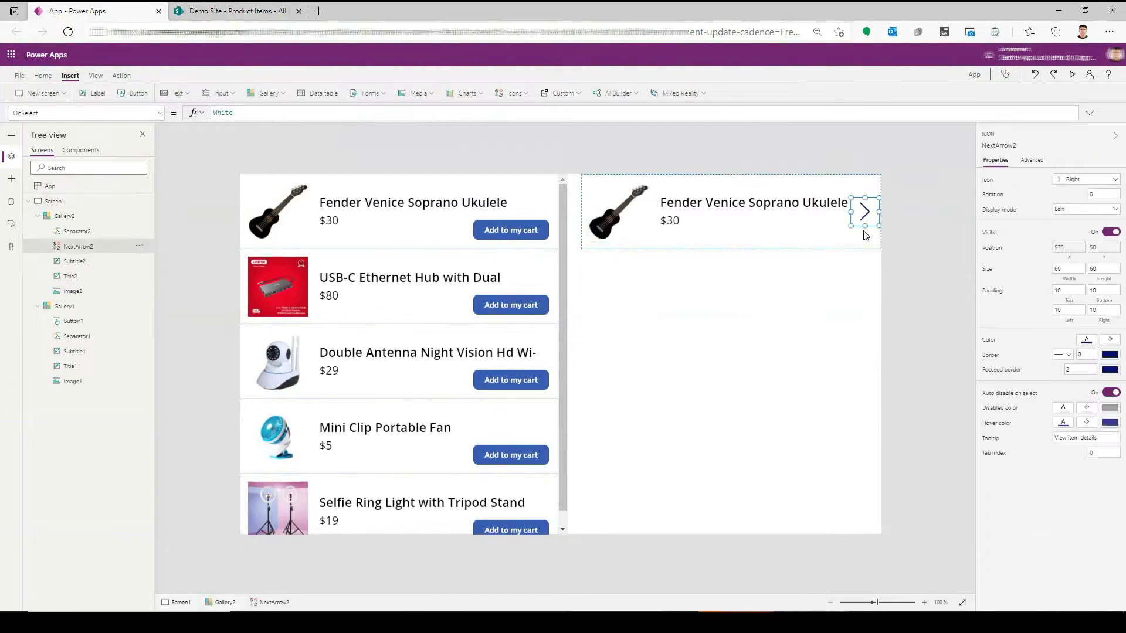
{"action": "left_click", "coordinate": [864, 232]}
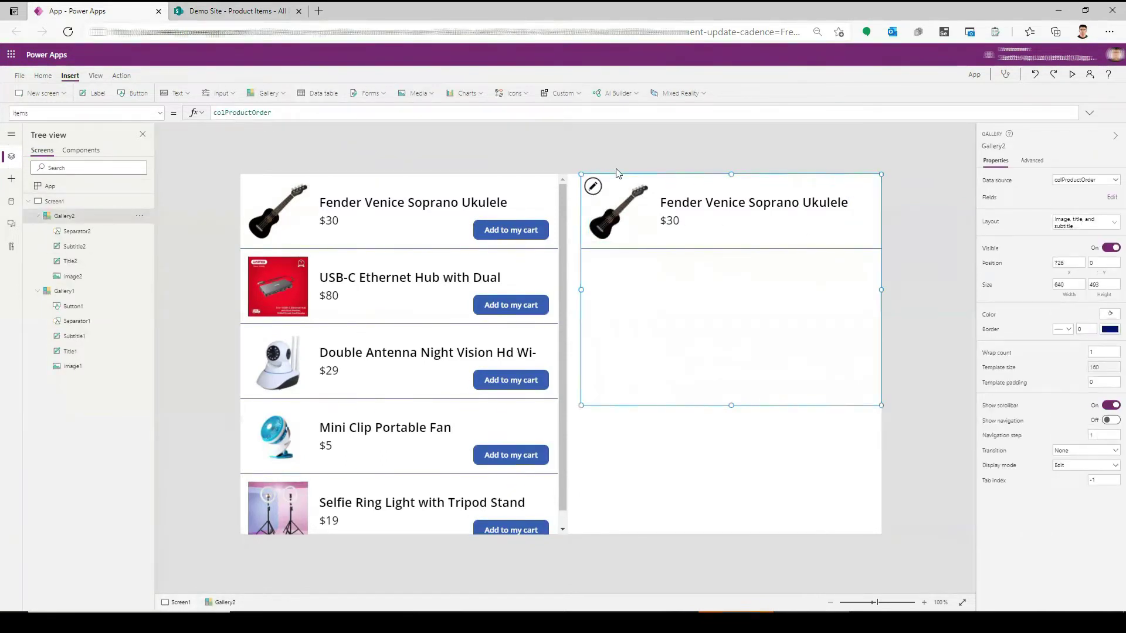
{"action": "left_click", "coordinate": [745, 220]}
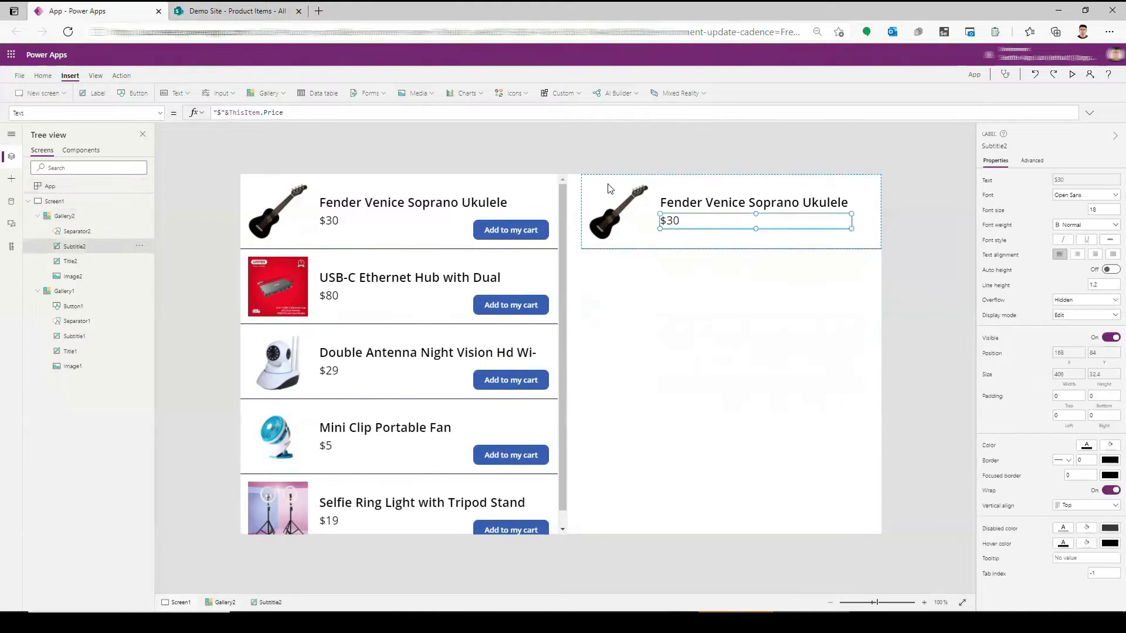
{"action": "left_click", "coordinate": [761, 239]}
{"action": "left_click", "coordinate": [512, 92]}
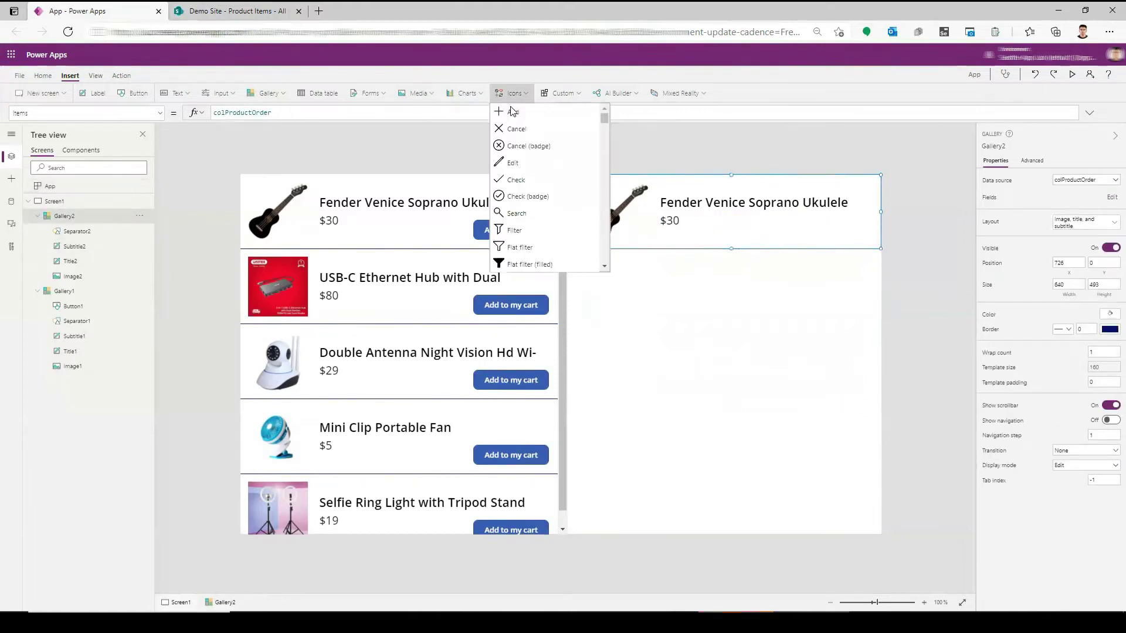
{"action": "scroll", "coordinate": [528, 202], "scroll_direction": "down", "scroll_amount": 2}
{"action": "scroll", "coordinate": [531, 211], "scroll_direction": "down", "scroll_amount": 3}
{"action": "scroll", "coordinate": [532, 220], "scroll_direction": "down", "scroll_amount": 3}
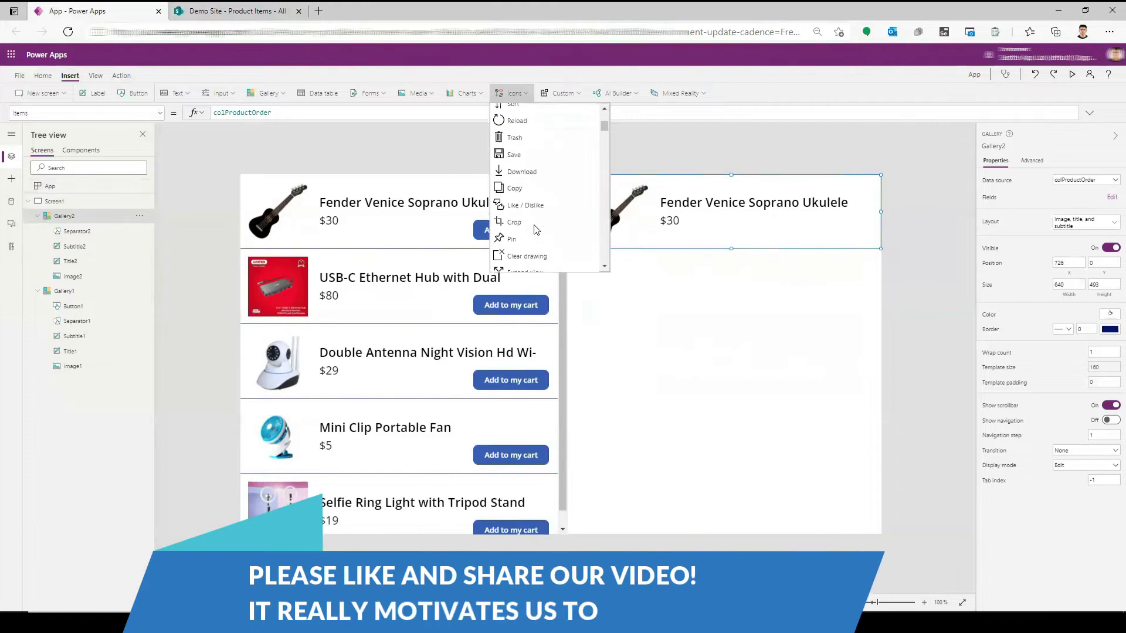
{"action": "scroll", "coordinate": [528, 194], "scroll_direction": "up", "scroll_amount": 1}
{"action": "left_click", "coordinate": [517, 163]}
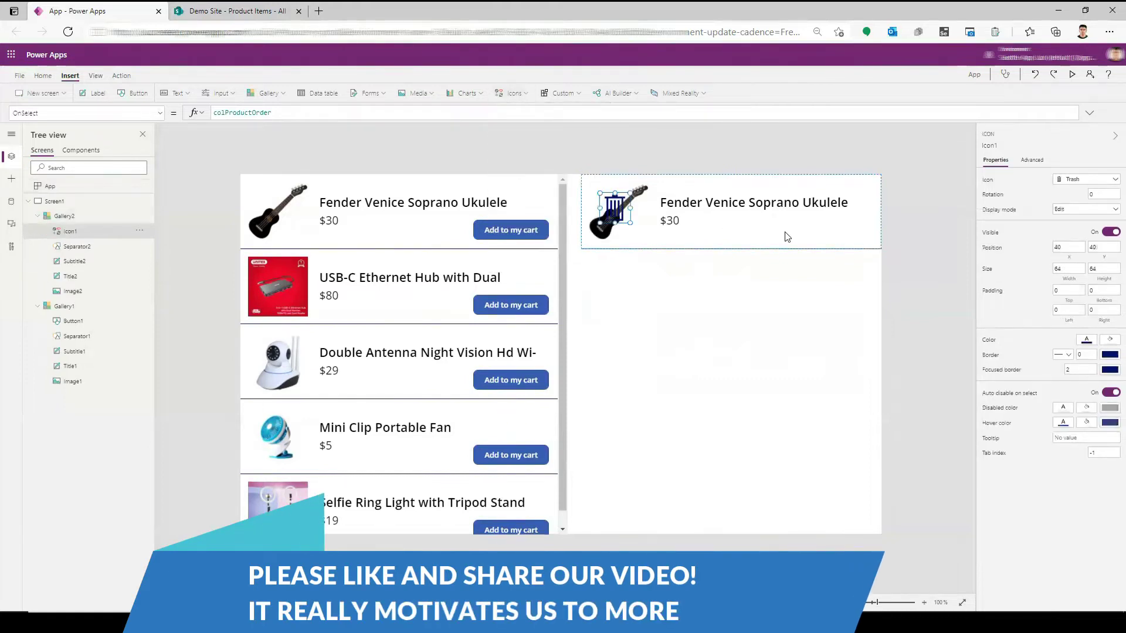
{"action": "mouse_move", "coordinate": [616, 218]}
{"action": "left_mouse_down"}
{"action": "mouse_move", "coordinate": [834, 229]}
{"action": "mouse_move", "coordinate": [861, 204]}
{"action": "left_mouse_up"}
Set the trash icon's OnSelect to Remove(colProductOrder, ThisItem).
{"action": "left_click", "coordinate": [309, 109]}
{"action": "key", "text": "ctrl+a"}
{"action": "type", "text": "Rem"}
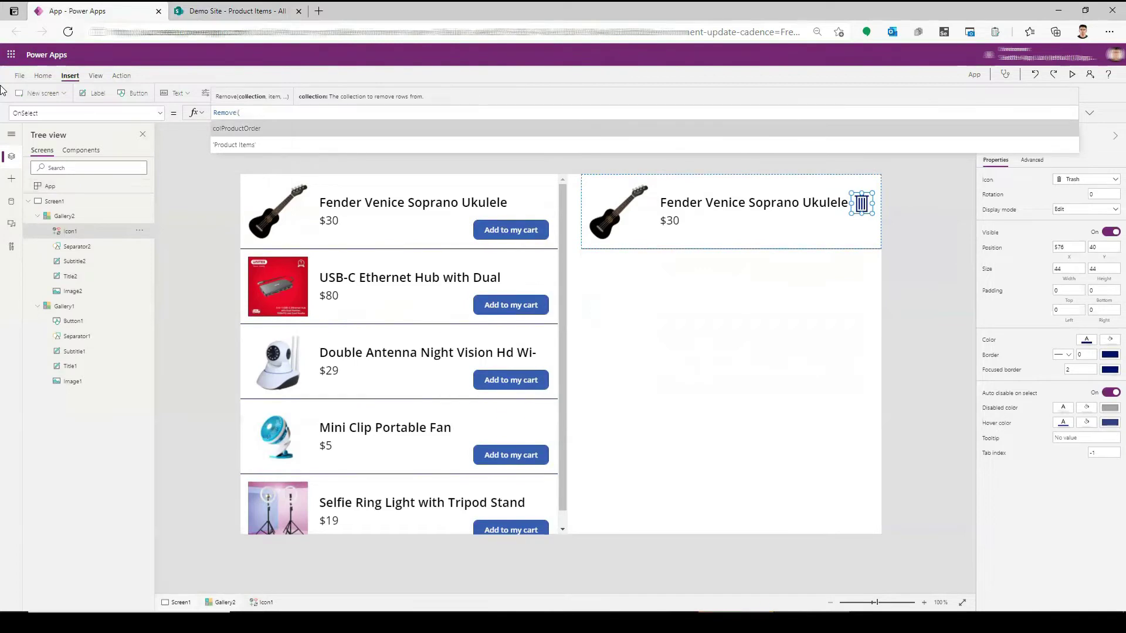
{"action": "left_click", "coordinate": [295, 131]}
{"action": "type", "text": ", ThisItem)"}
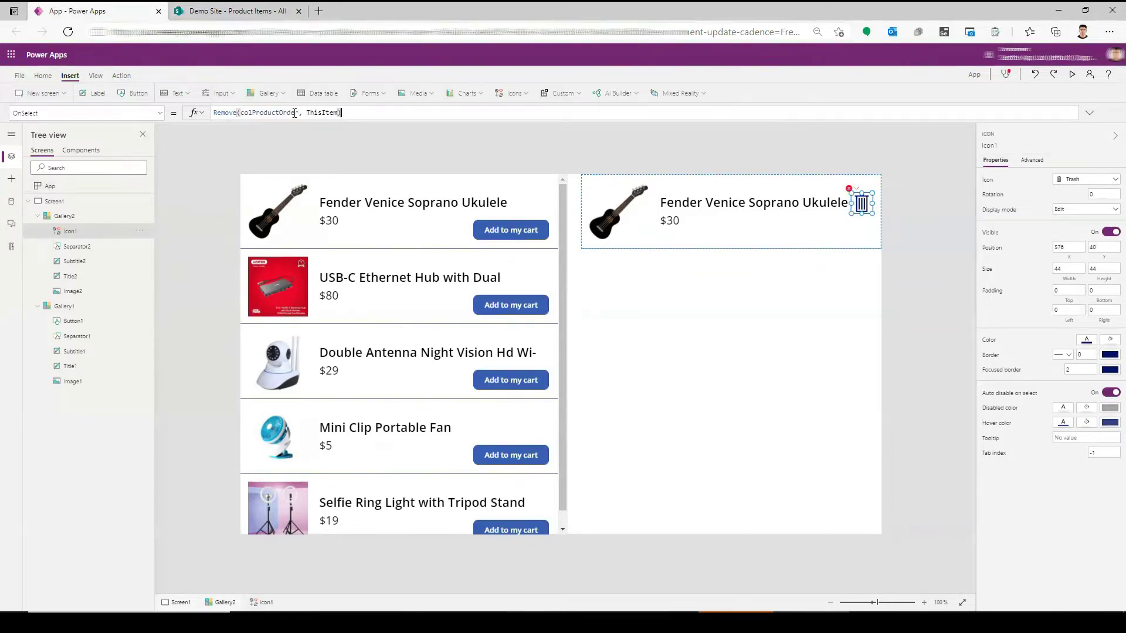
{"action": "left_click", "coordinate": [294, 112]}
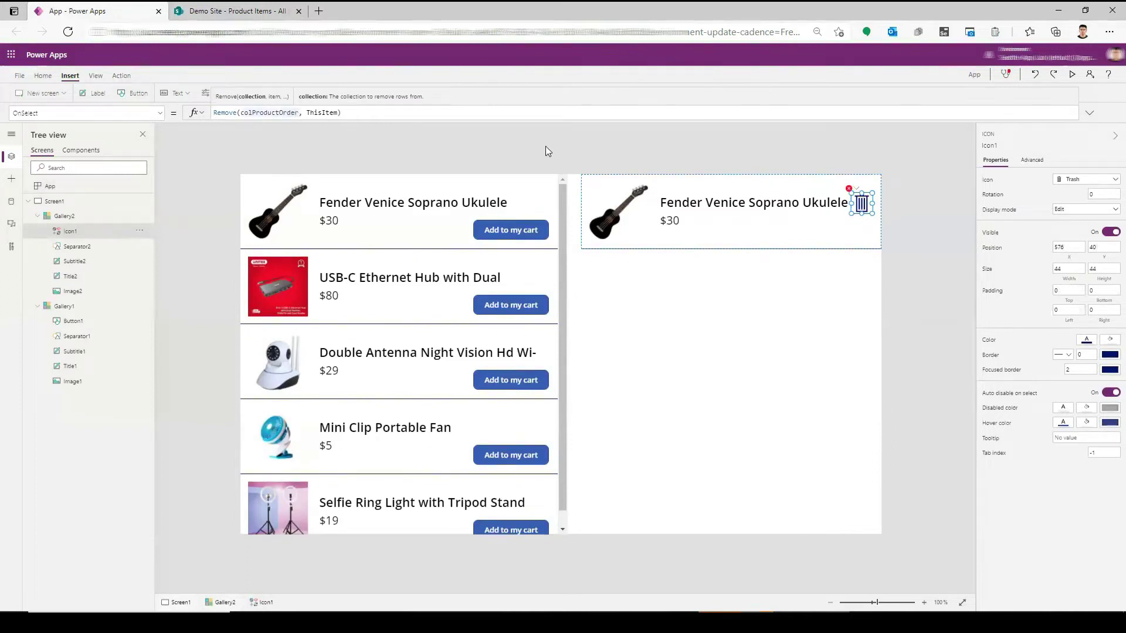
Preview the app and test removing the ukulele with the trash icon.
{"action": "left_click", "coordinate": [911, 178]}
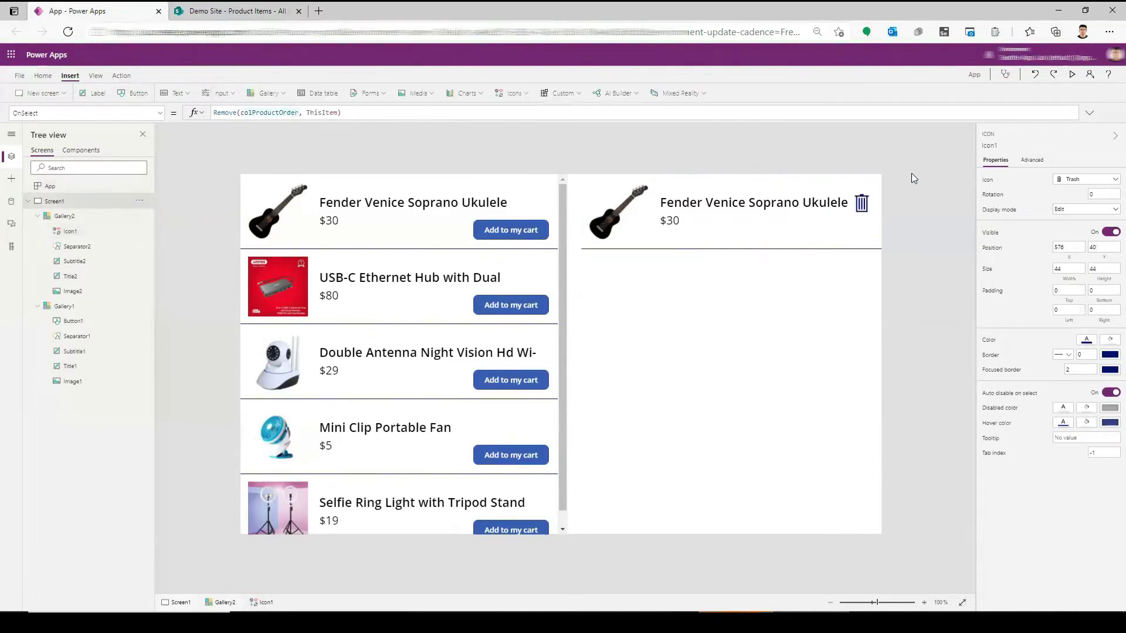
{"action": "left_click", "coordinate": [861, 209]}
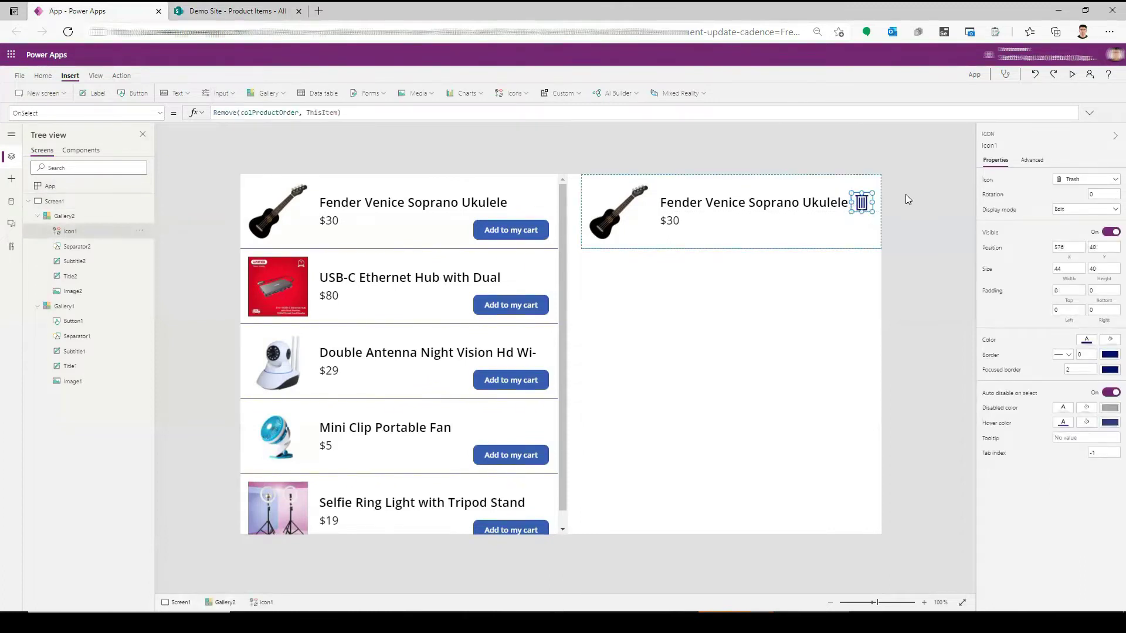
{"action": "left_click", "coordinate": [1071, 74]}
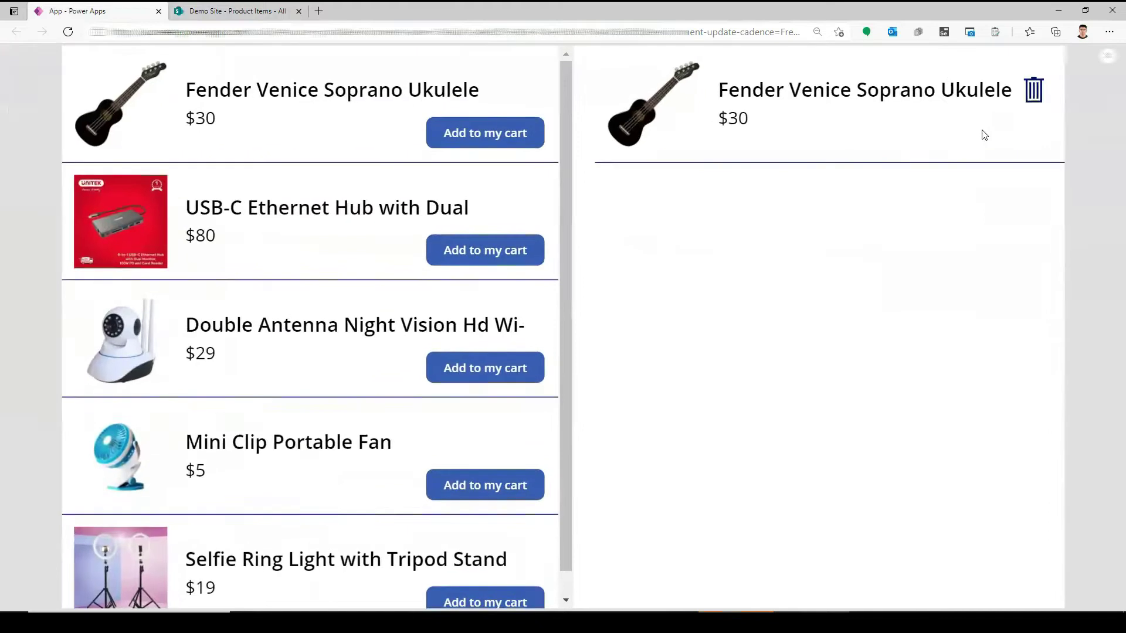
{"action": "left_click", "coordinate": [1029, 91]}
{"action": "left_click", "coordinate": [483, 133]}
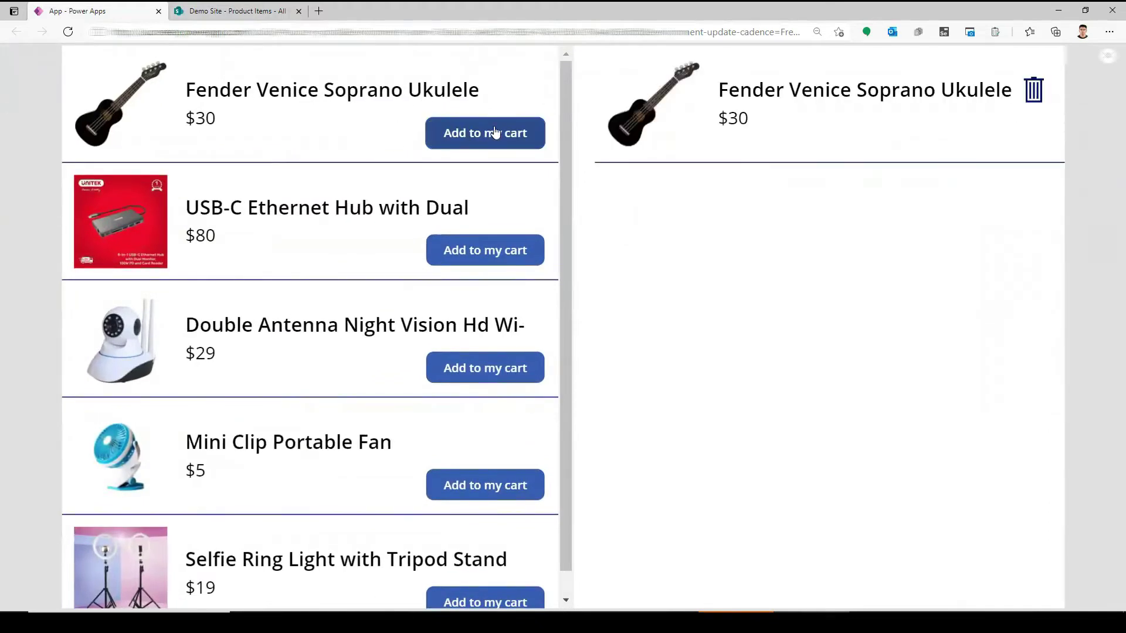
Narrow the cart price label and change its text to "$"&ThisItem.Price&" X ".
{"action": "left_click", "coordinate": [1108, 57]}
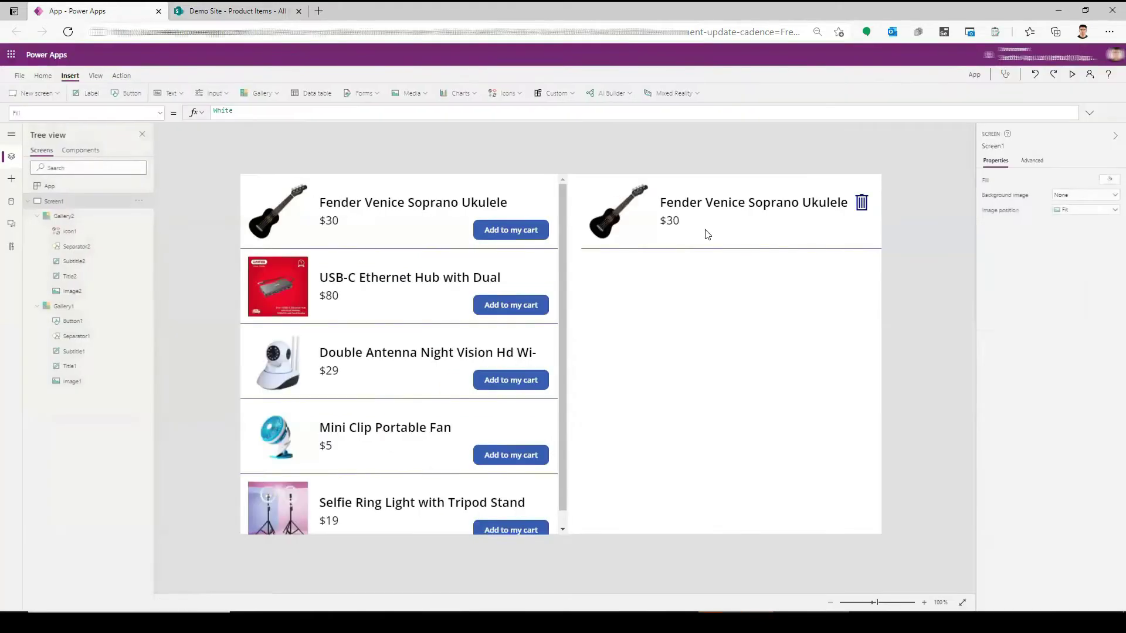
{"action": "left_click", "coordinate": [818, 213]}
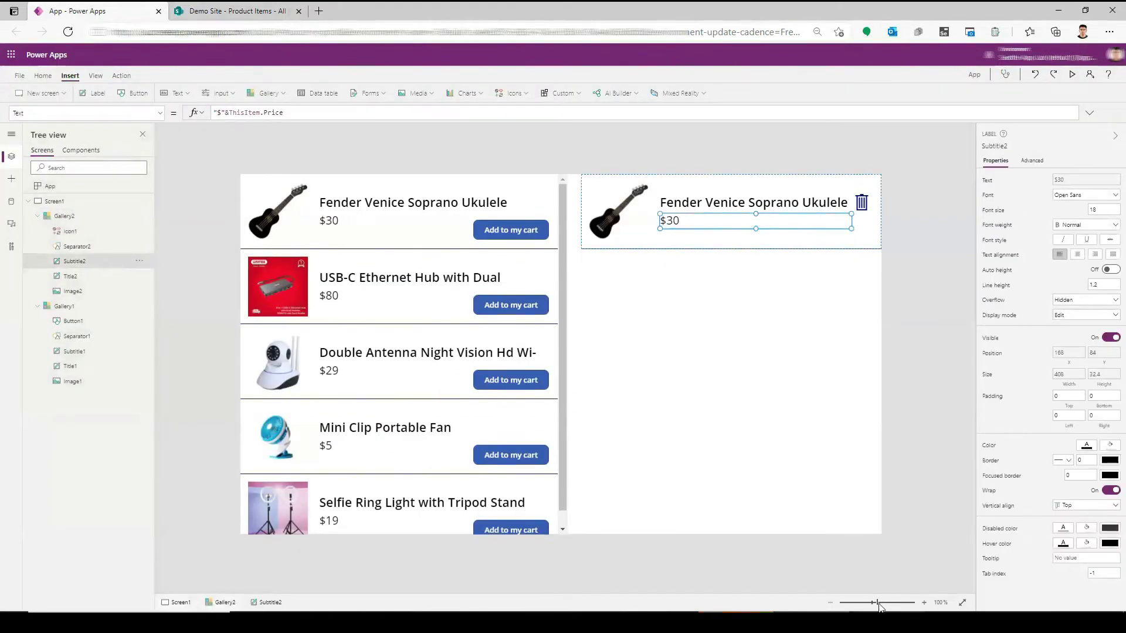
{"action": "left_click_drag", "start_coordinate": [880, 603], "coordinate": [887, 604]}
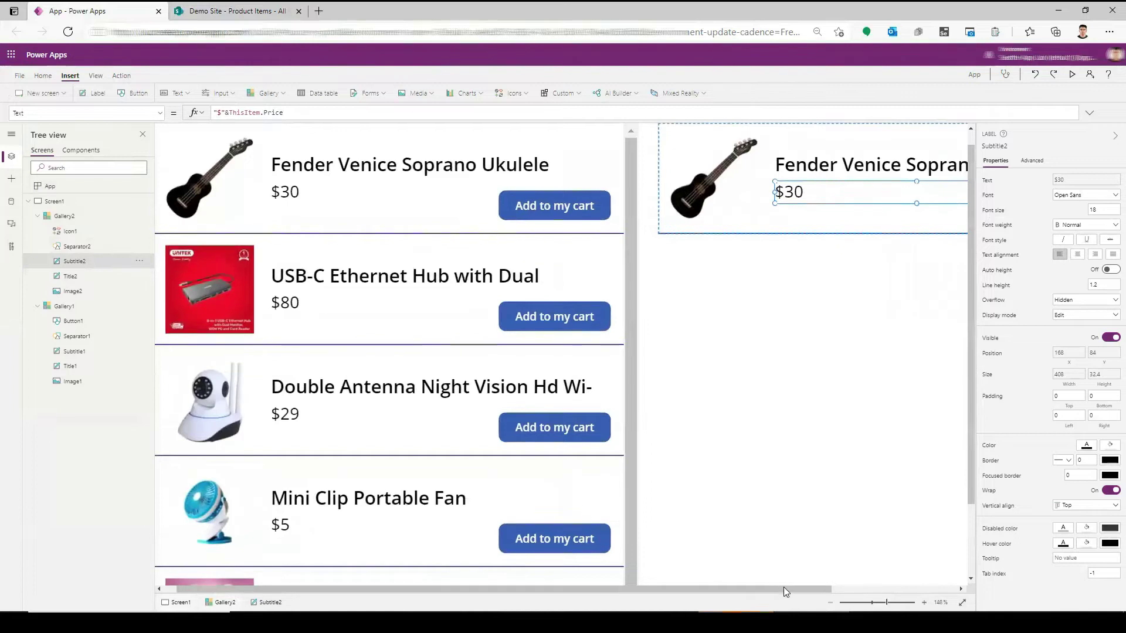
{"action": "left_click_drag", "start_coordinate": [784, 588], "coordinate": [902, 586]}
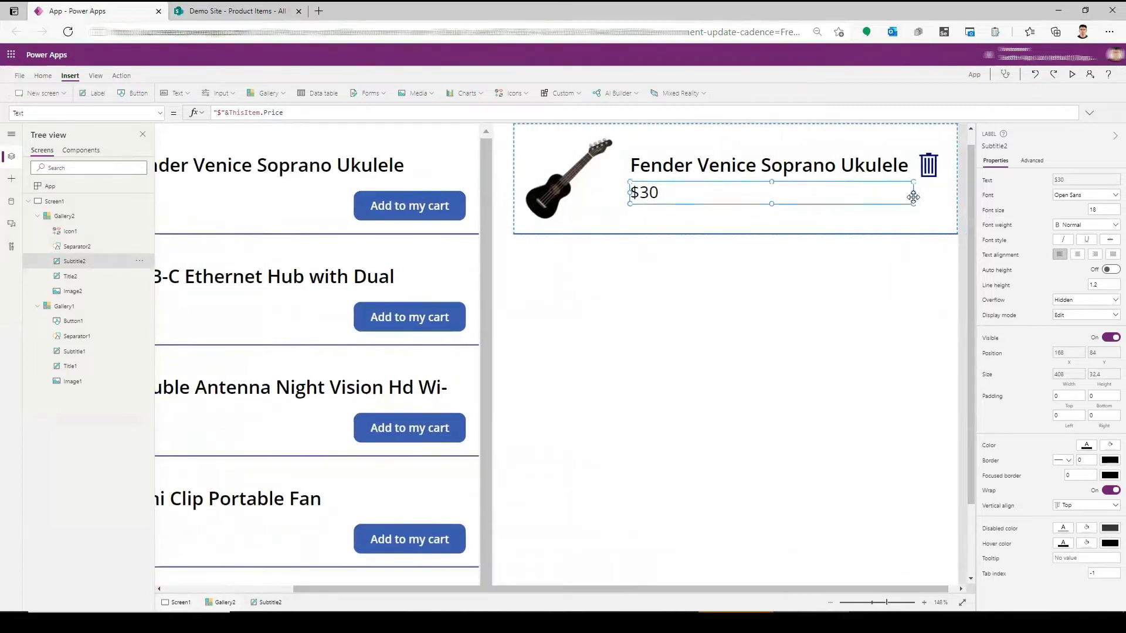
{"action": "left_click_drag", "start_coordinate": [912, 196], "coordinate": [716, 196]}
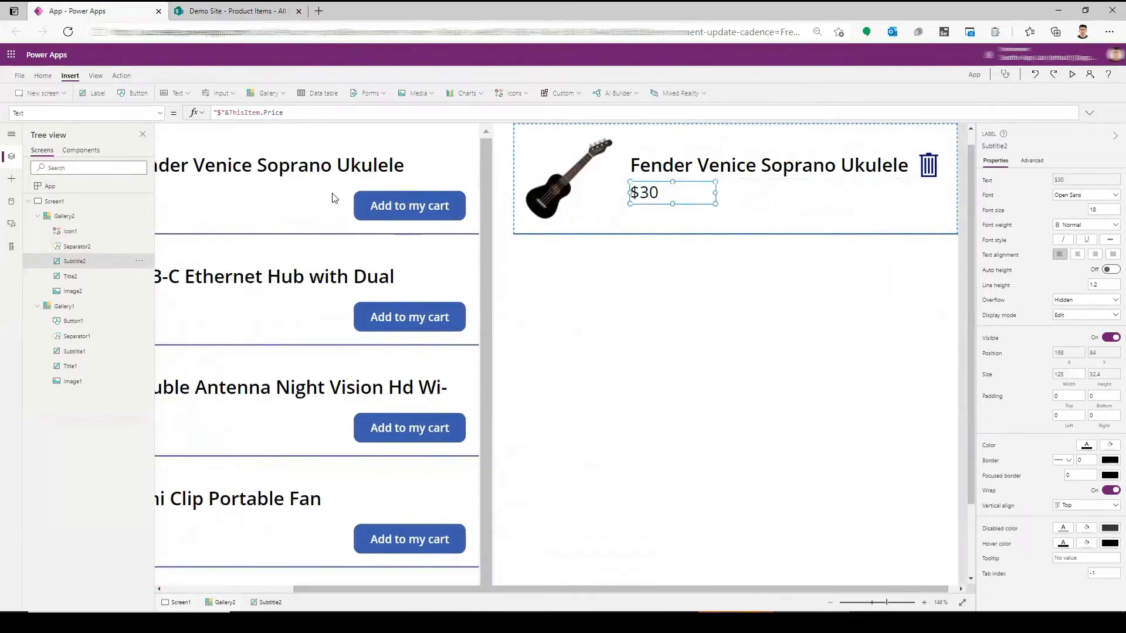
{"action": "left_click", "coordinate": [329, 113]}
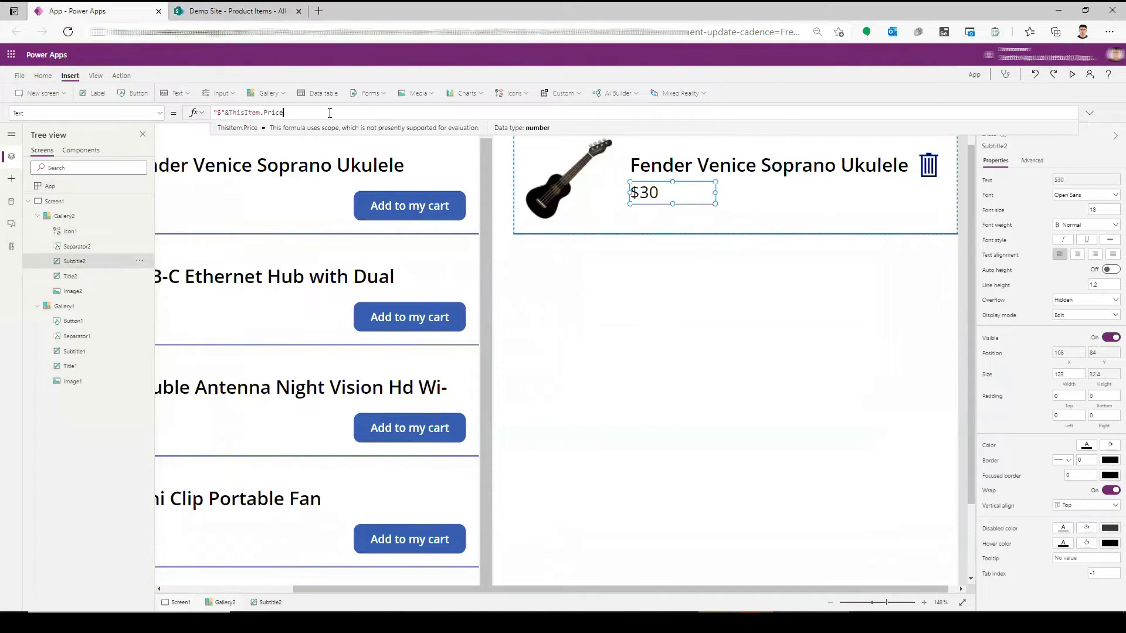
{"action": "type", "text": "&\"\""}
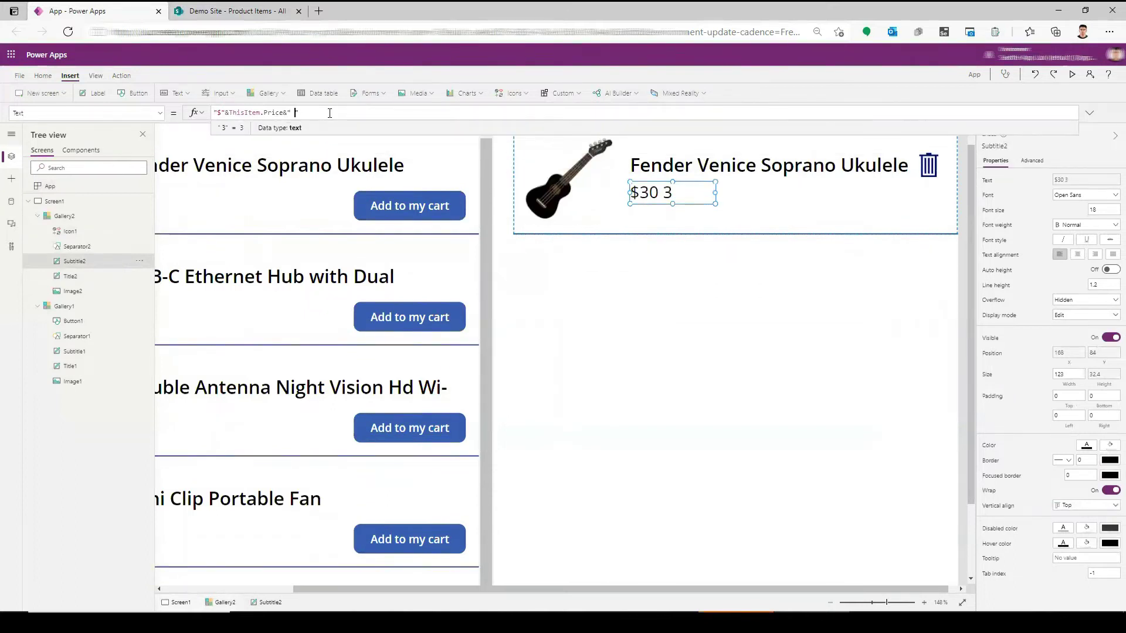
{"action": "key", "text": "BackSpace"}
{"action": "type", "text": "X"}
{"action": "left_click", "coordinate": [644, 302]}
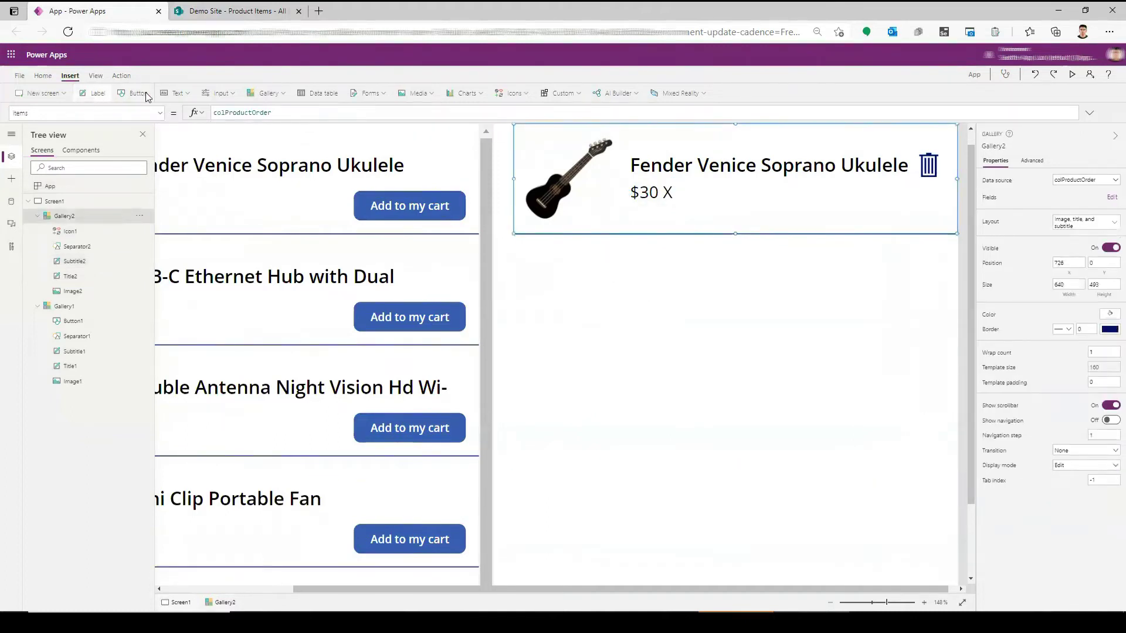
Add a text input with default quantity 1 beside the cart price.
{"action": "left_click", "coordinate": [176, 92]}
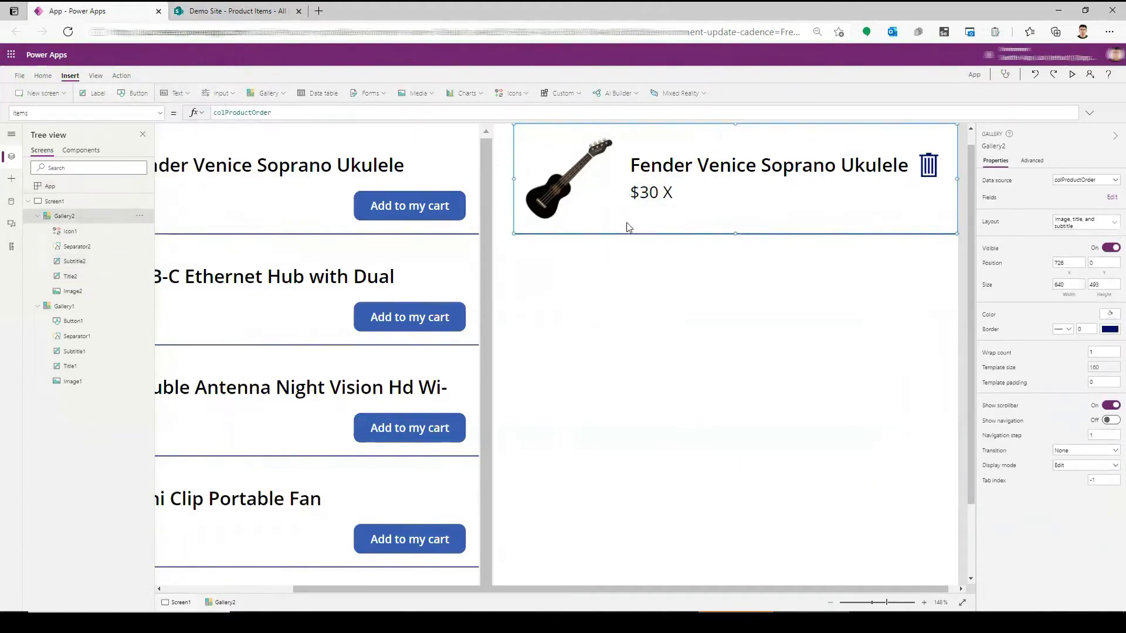
{"action": "left_click", "coordinate": [186, 129]}
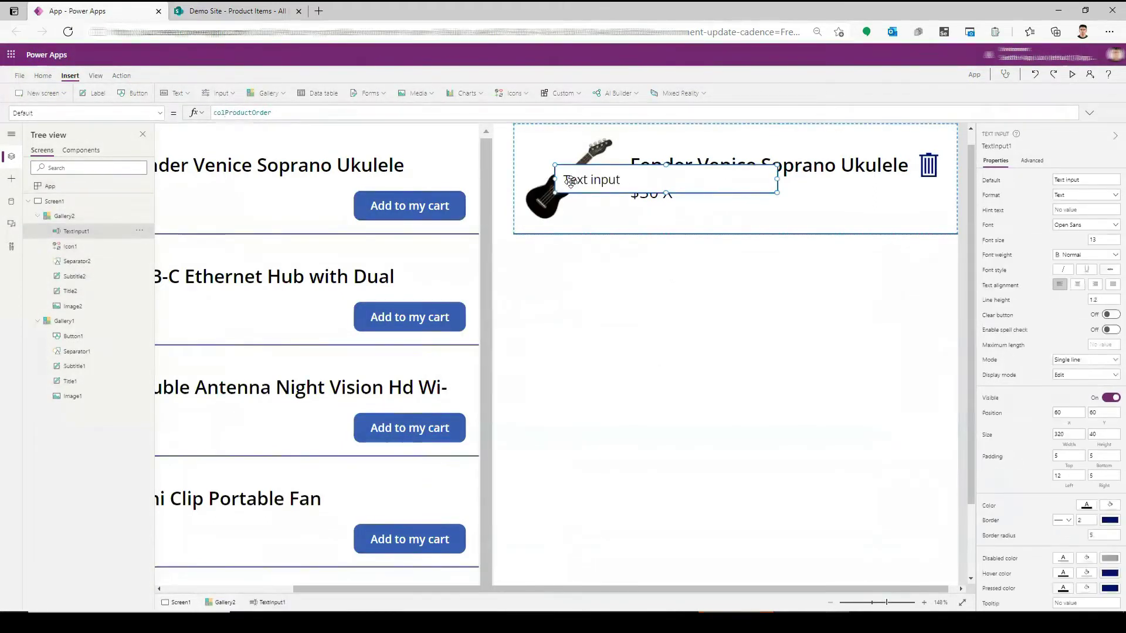
{"action": "left_click_drag", "start_coordinate": [556, 181], "coordinate": [714, 190]}
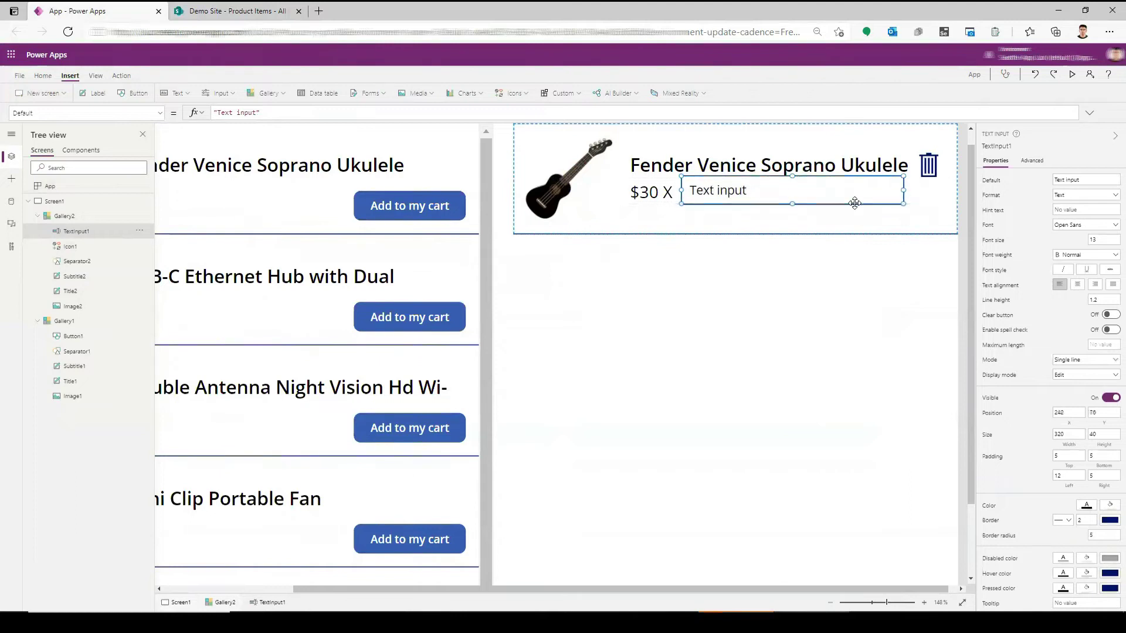
{"action": "left_click_drag", "start_coordinate": [902, 191], "coordinate": [737, 191]}
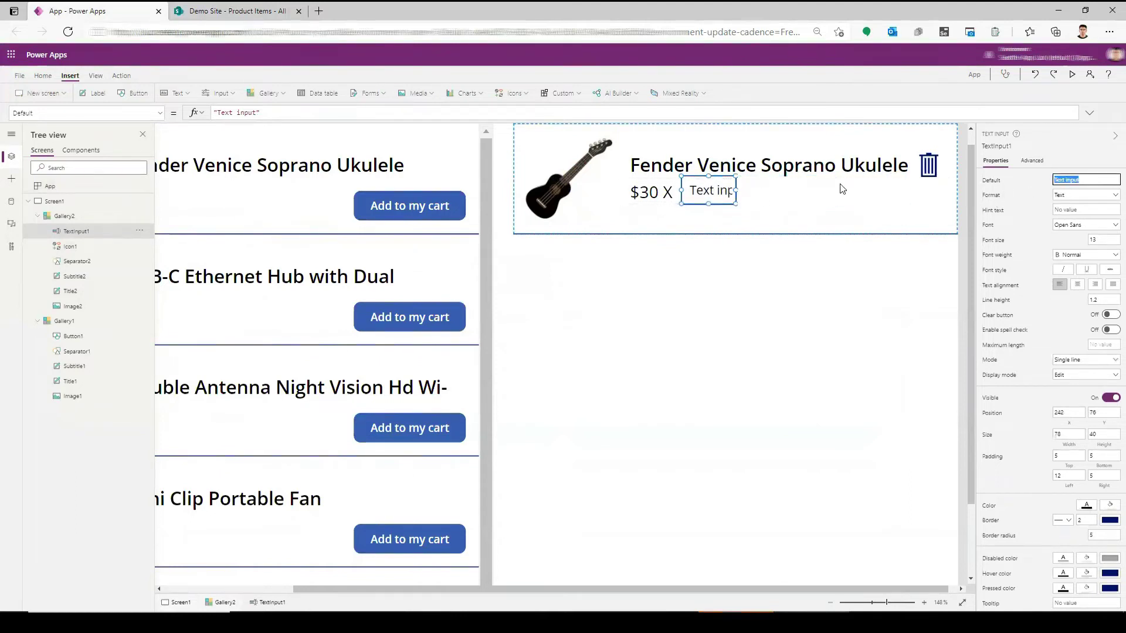
{"action": "type", "text": "1"}
{"action": "left_click", "coordinate": [791, 203]}
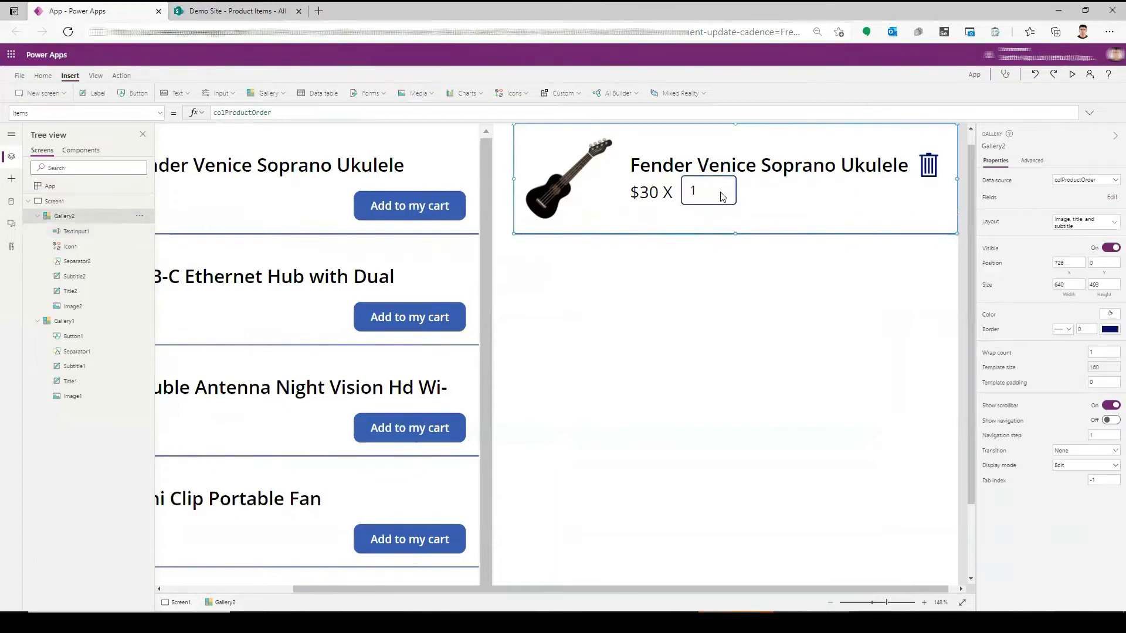
Shrink the quantity box and rename it txtQuantity.
{"action": "left_click", "coordinate": [712, 189]}
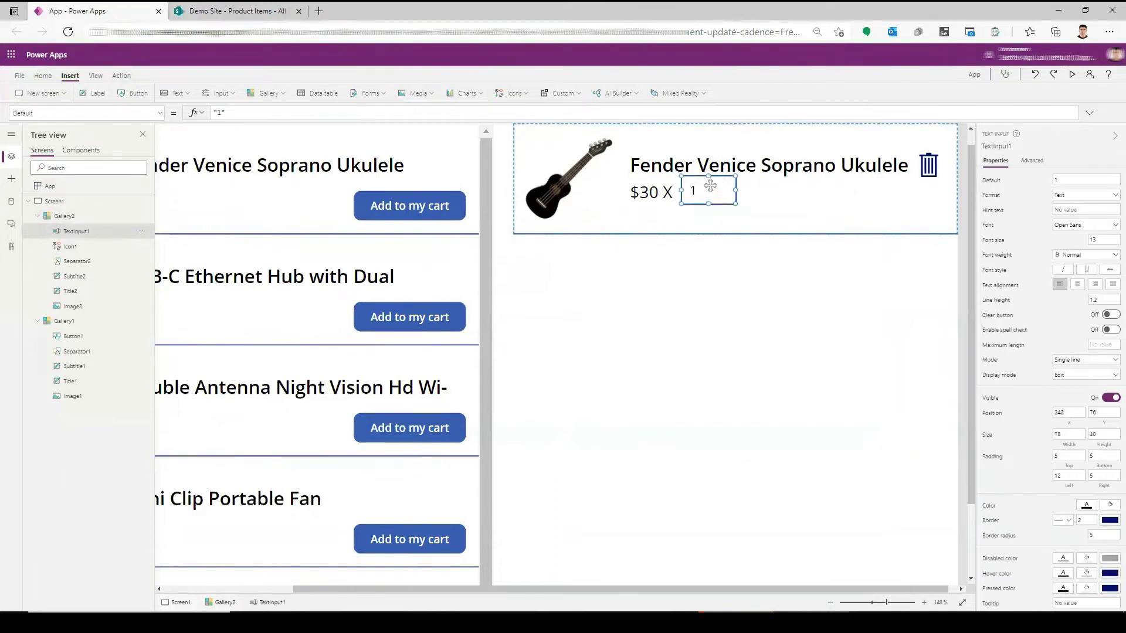
{"action": "left_click_drag", "start_coordinate": [710, 183], "coordinate": [709, 191]}
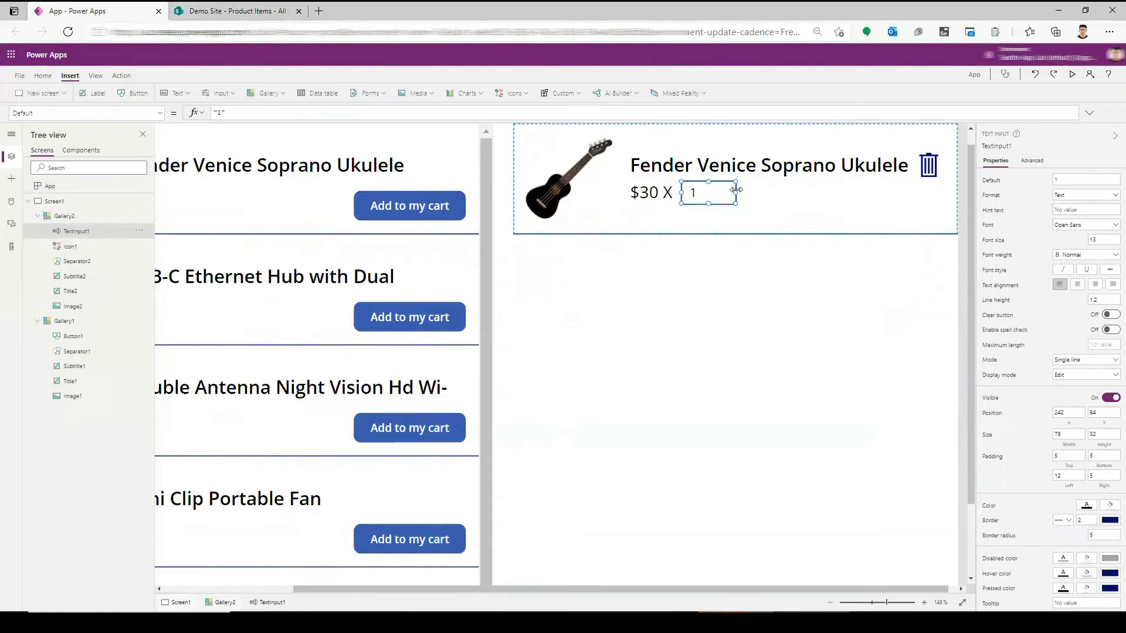
{"action": "left_click_drag", "start_coordinate": [736, 189], "coordinate": [717, 191]}
{"action": "left_click", "coordinate": [1008, 148]}
{"action": "type", "text": "txt"}
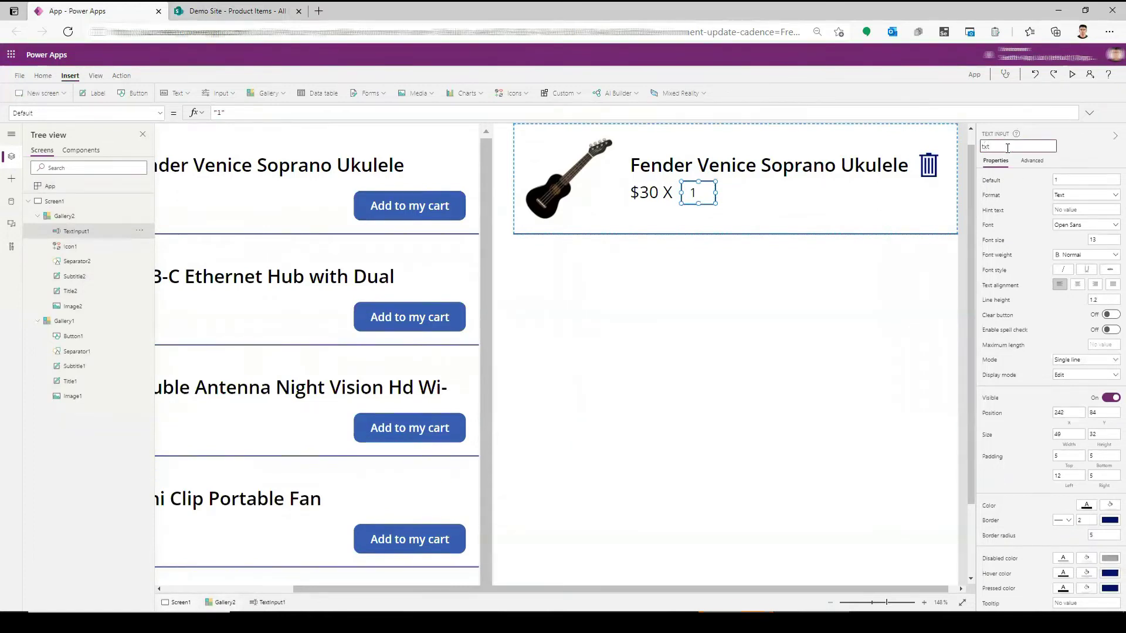
{"action": "type", "text": "Quantity"}
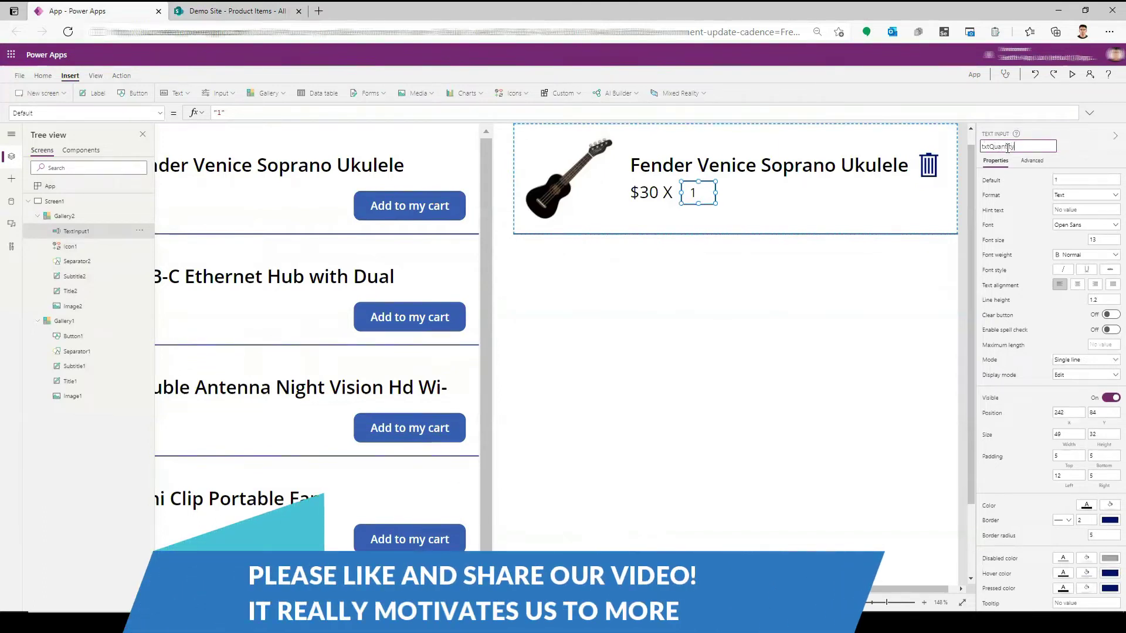
{"action": "key", "text": "Return"}
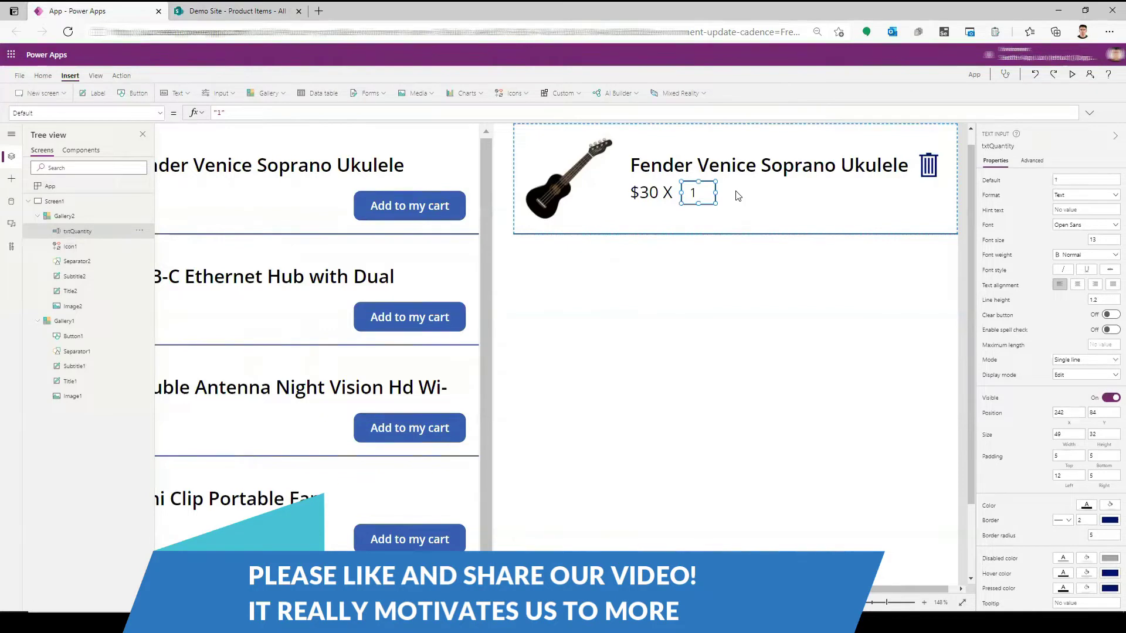
{"action": "left_click", "coordinate": [649, 228]}
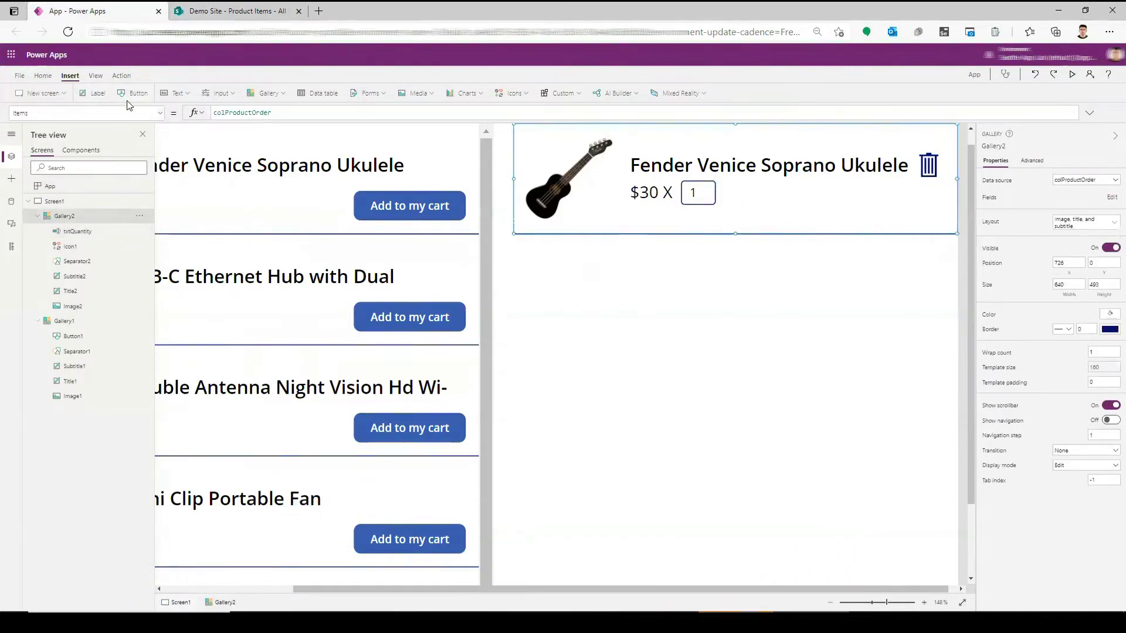
Add a label after the quantity box with text "= $"&(ThisItem.Price*Value(txtQuantity.Text)).
{"action": "left_click", "coordinate": [97, 94]}
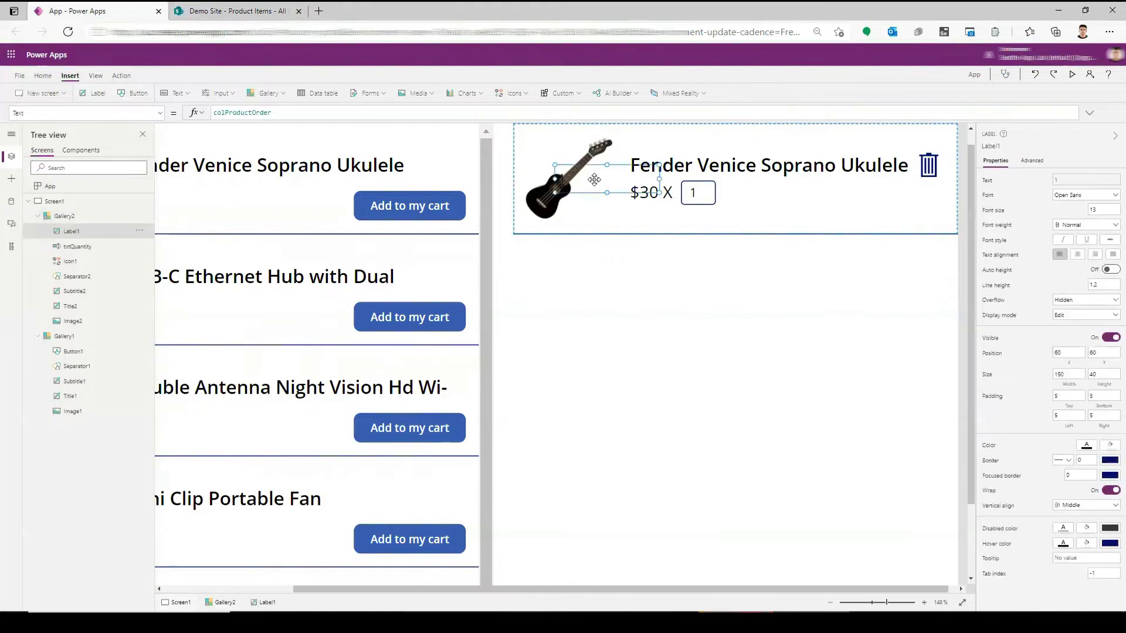
{"action": "mouse_move", "coordinate": [594, 179]}
{"action": "left_mouse_down"}
{"action": "mouse_move", "coordinate": [769, 195]}
{"action": "mouse_move", "coordinate": [762, 200]}
{"action": "left_mouse_up"}
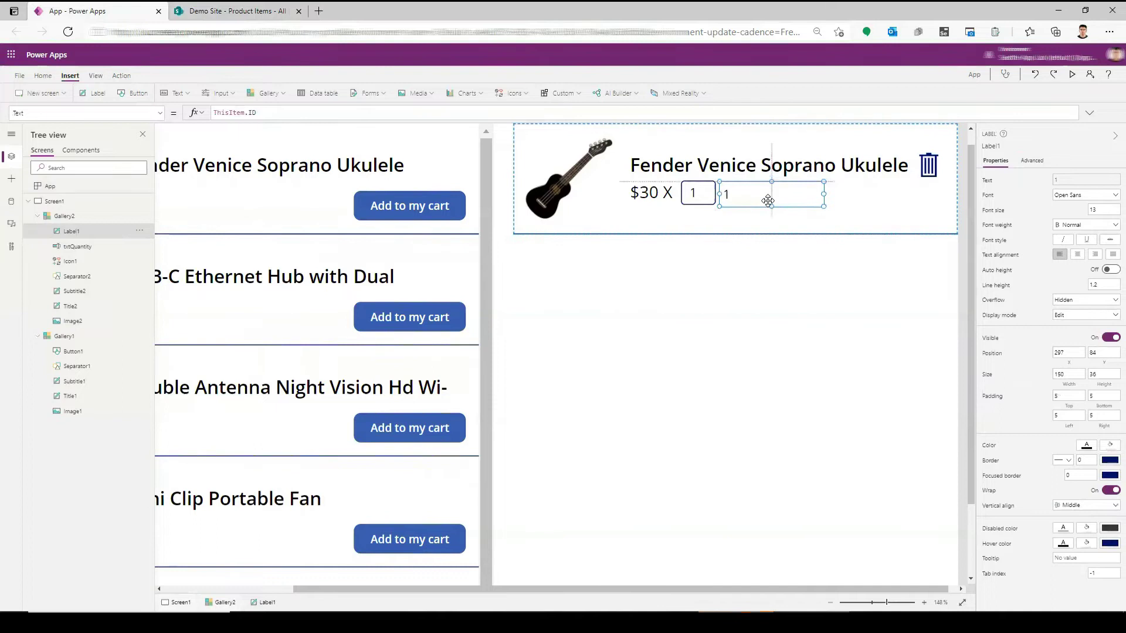
{"action": "left_click_drag", "start_coordinate": [275, 113], "coordinate": [55, 92]}
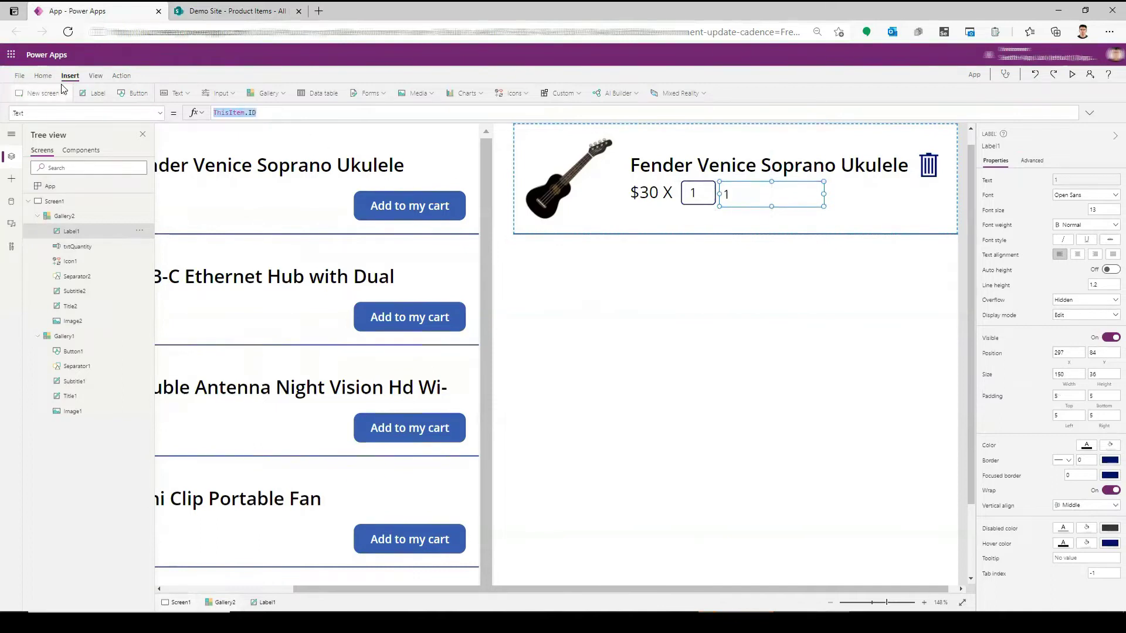
{"action": "type", "text": "="}
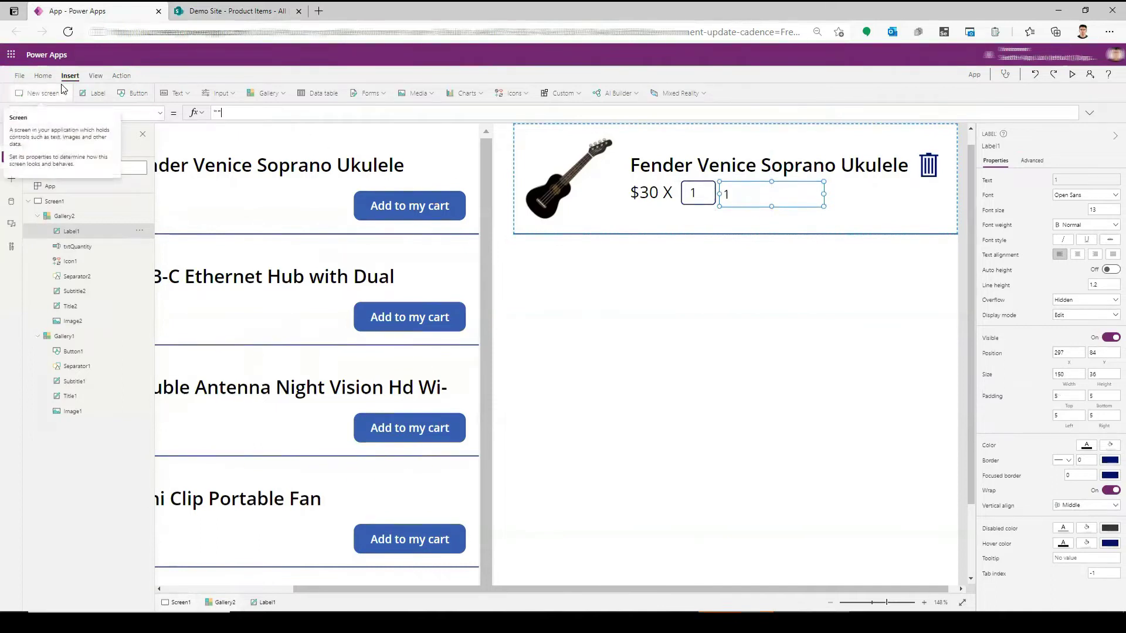
{"action": "key", "text": "BackSpace"}
{"action": "type", "text": "\""}
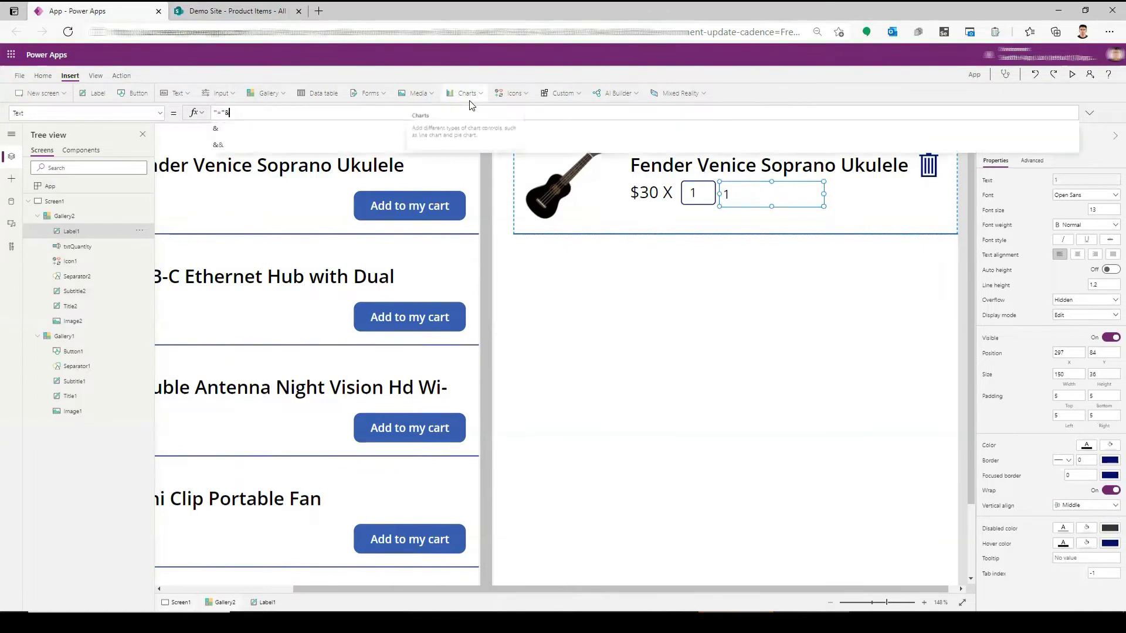
{"action": "type", "text": "&xt"}
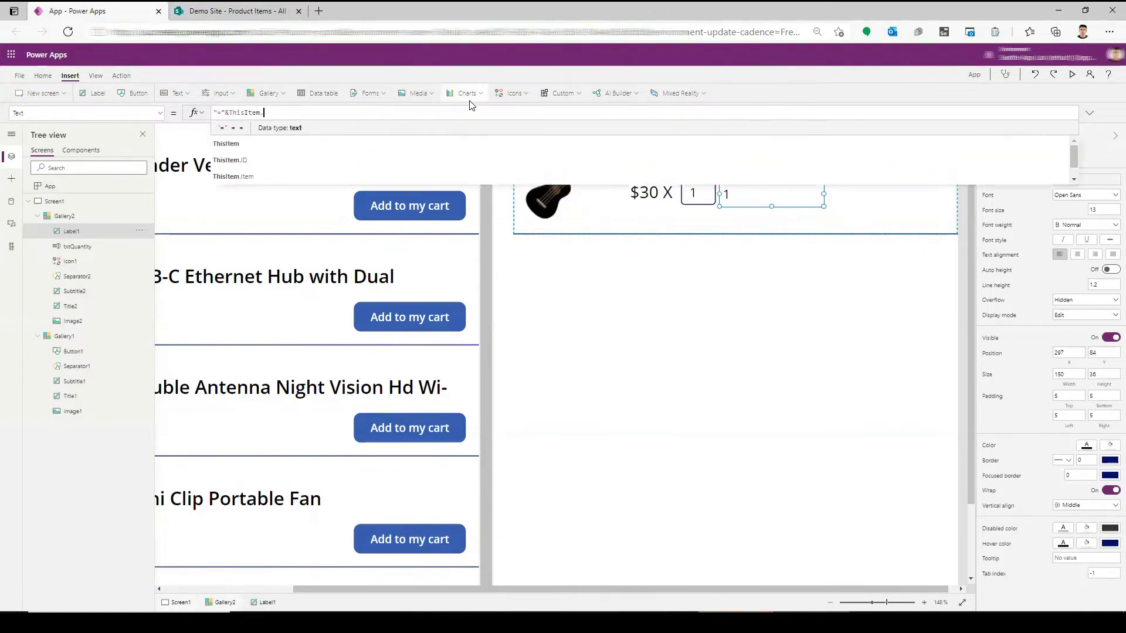
{"action": "type", "text": "ri"}
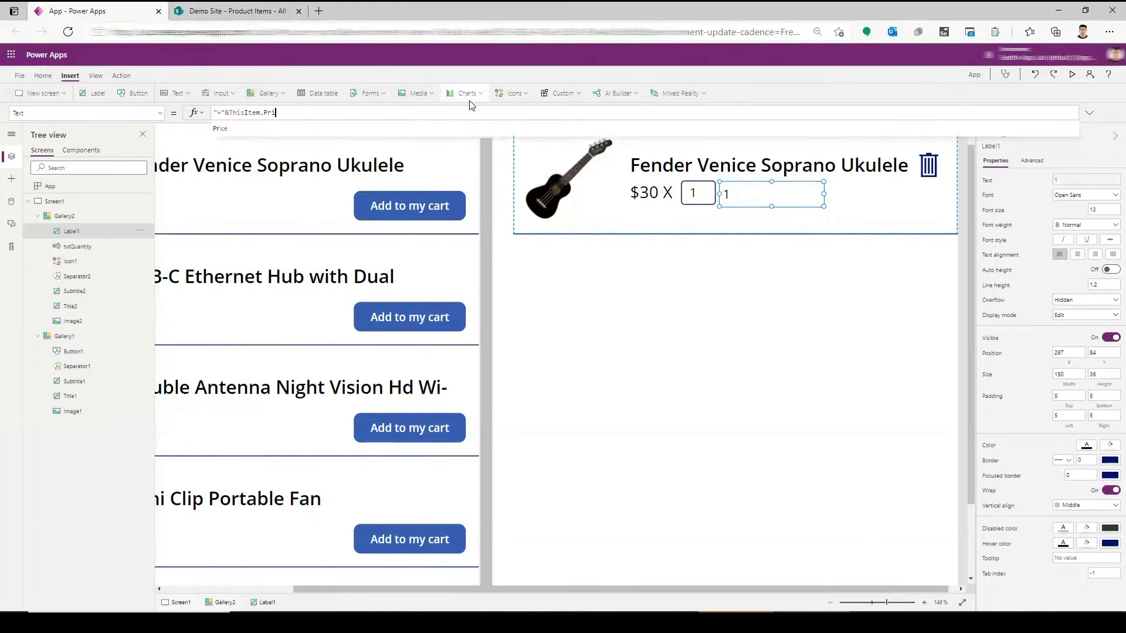
{"action": "left_click", "coordinate": [344, 124]}
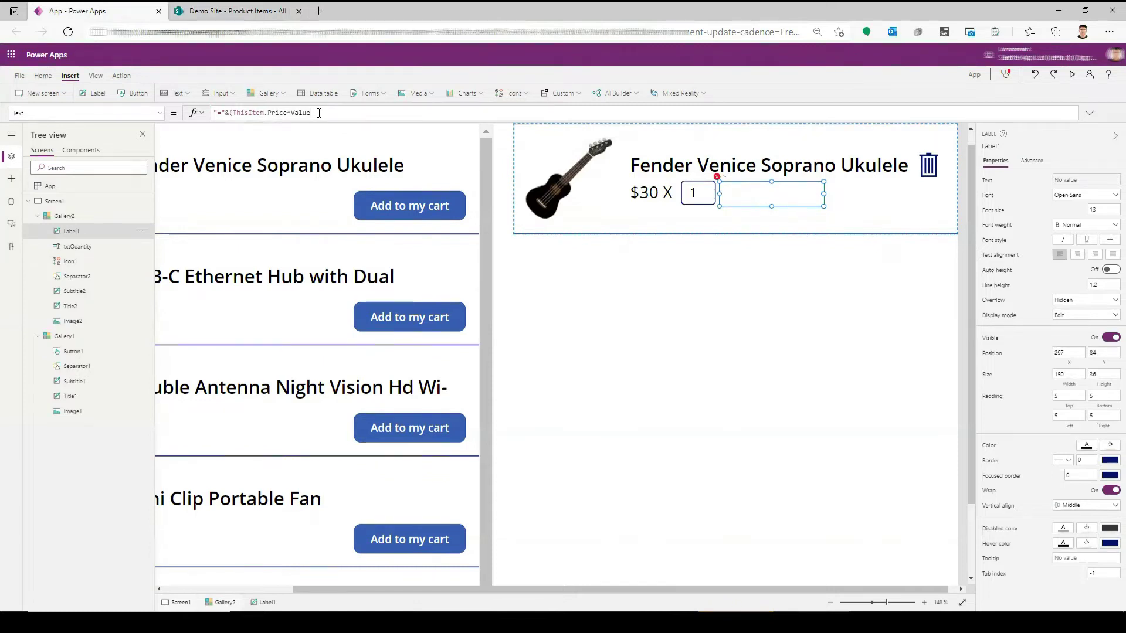
{"action": "type", "text": "(t"}
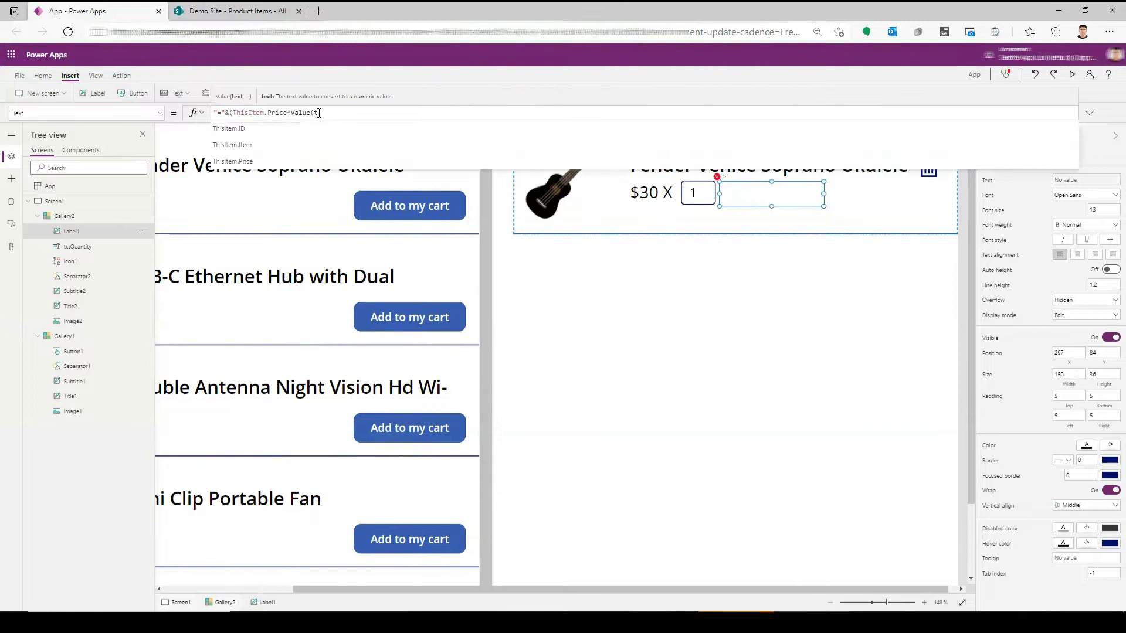
{"action": "type", "text": "xt"}
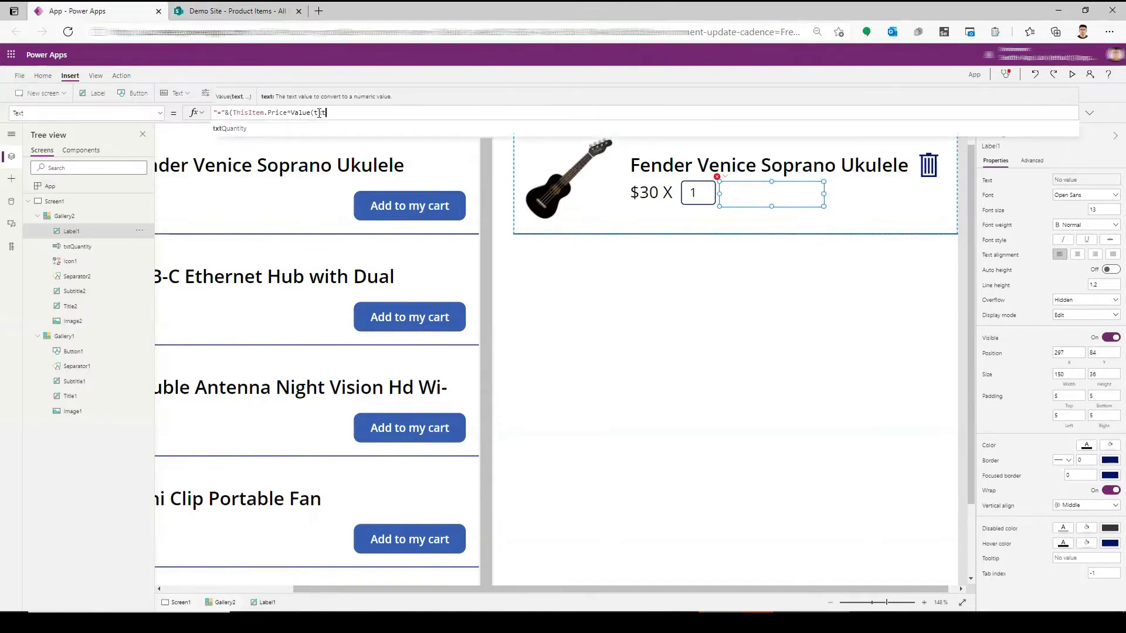
{"action": "key", "text": "Tab"}
{"action": "type", "text": ")"}
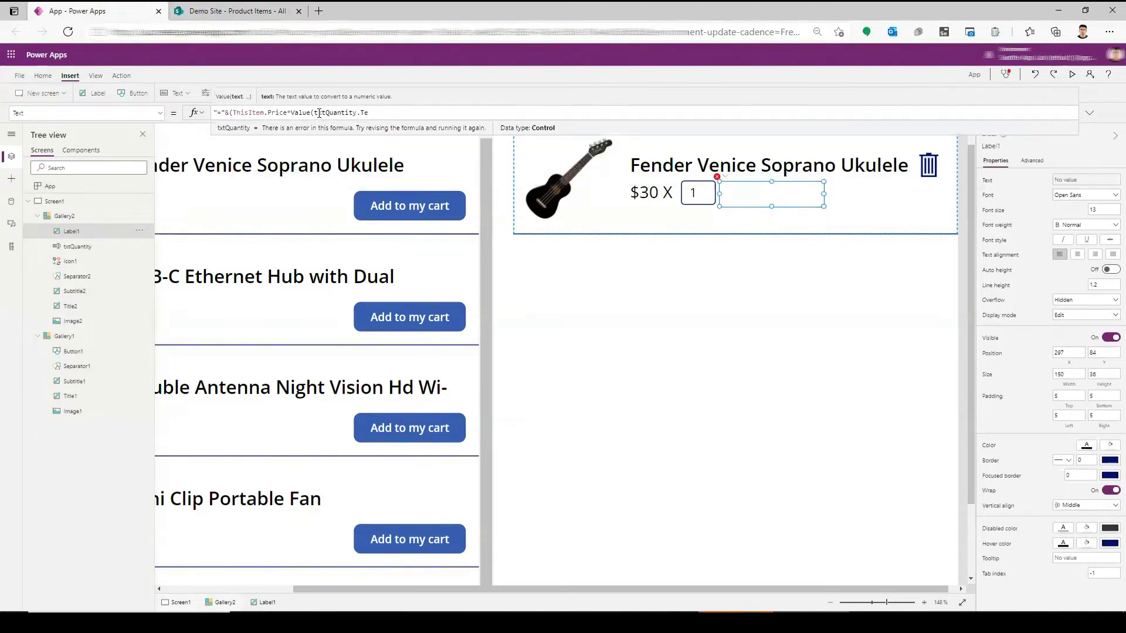
{"action": "type", "text": "xt"}
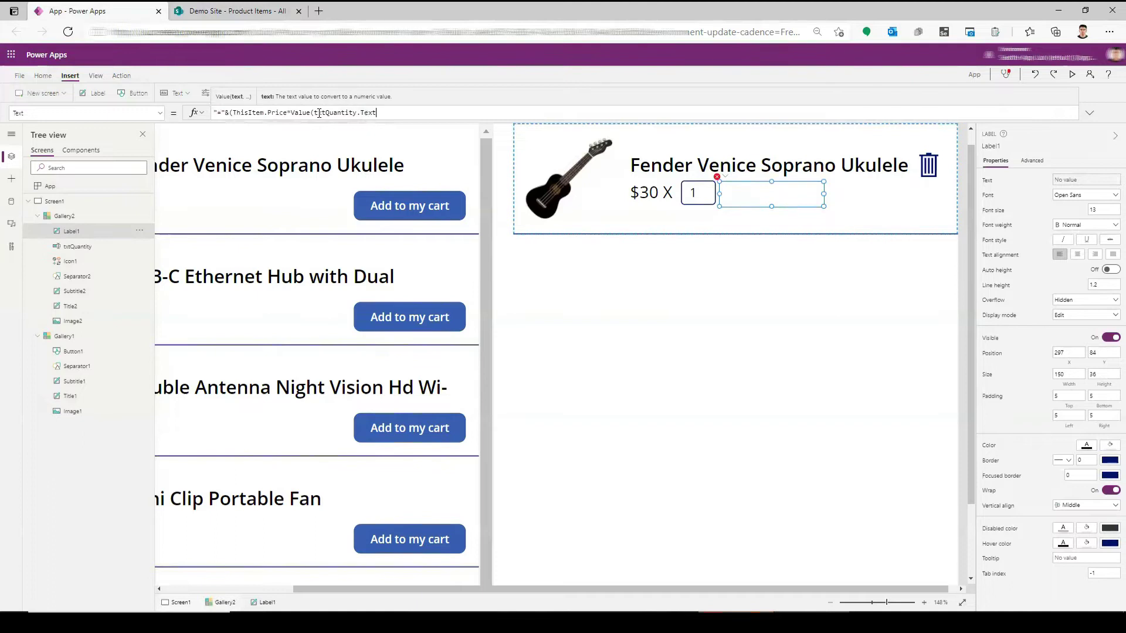
{"action": "type", "text": ")"}
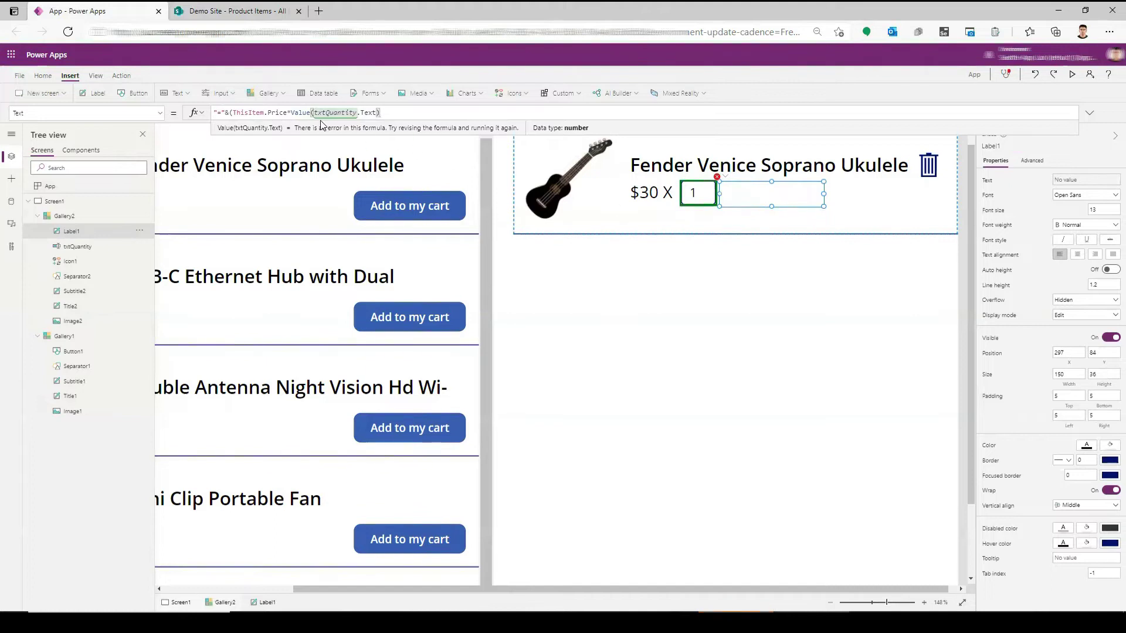
{"action": "type", "text": ")"}
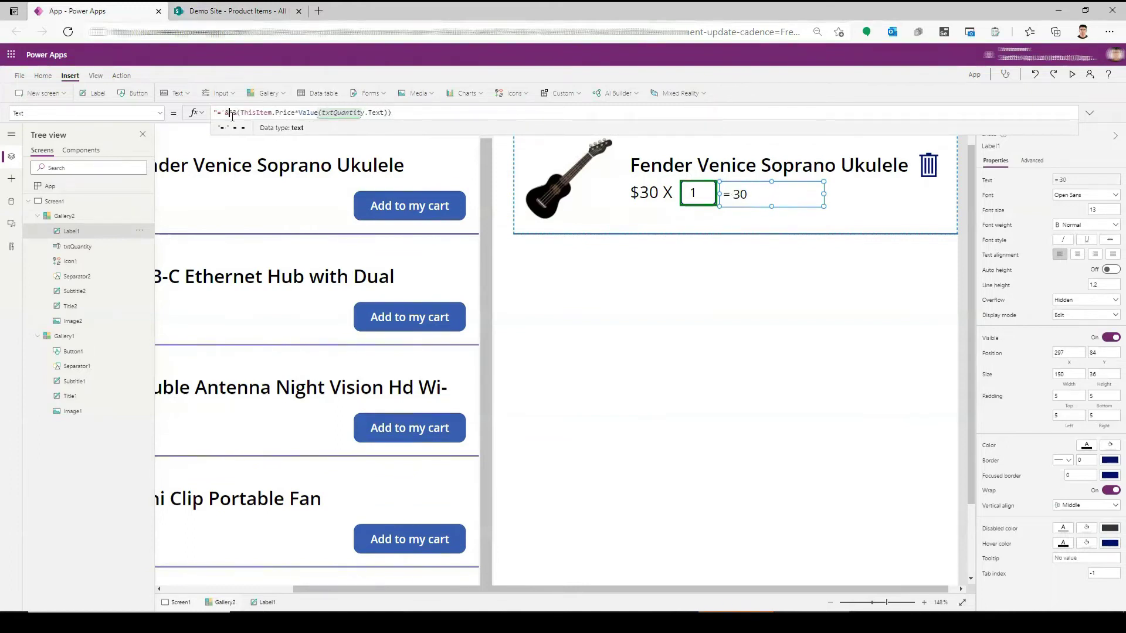
{"action": "type", "text": " &"}
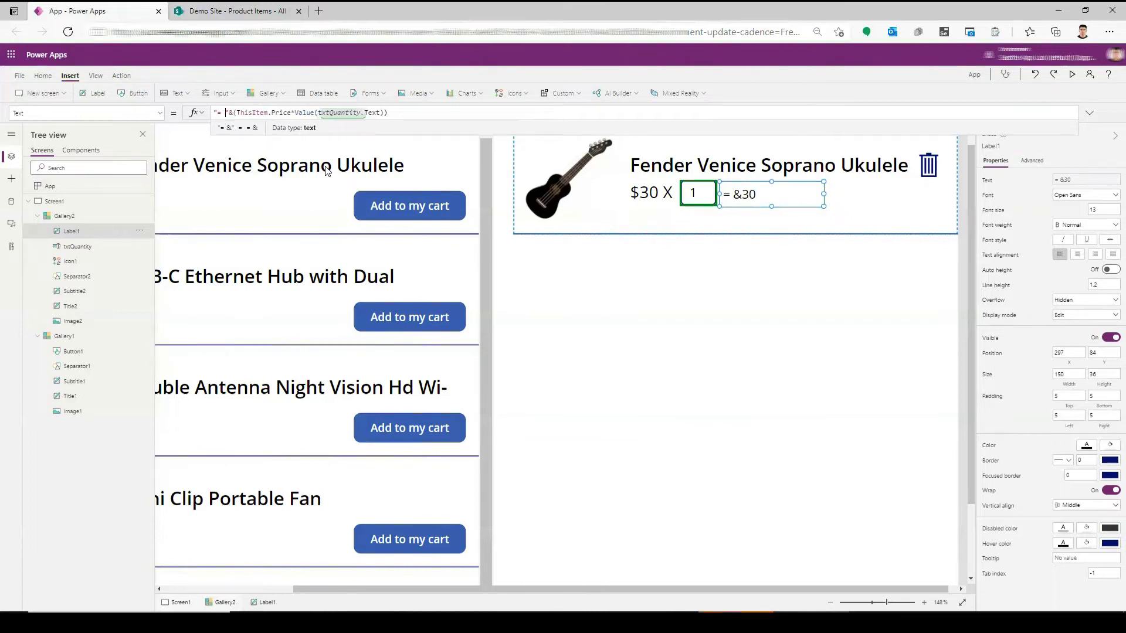
{"action": "key", "text": "BackSpace"}
{"action": "type", "text": "$"}
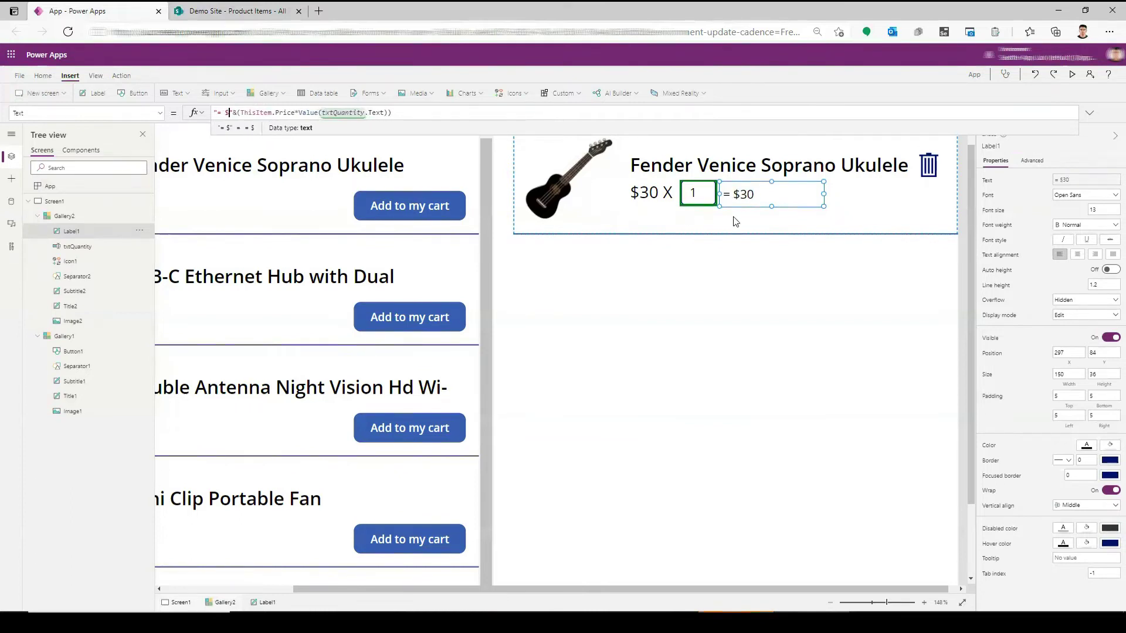
{"action": "left_click", "coordinate": [762, 226]}
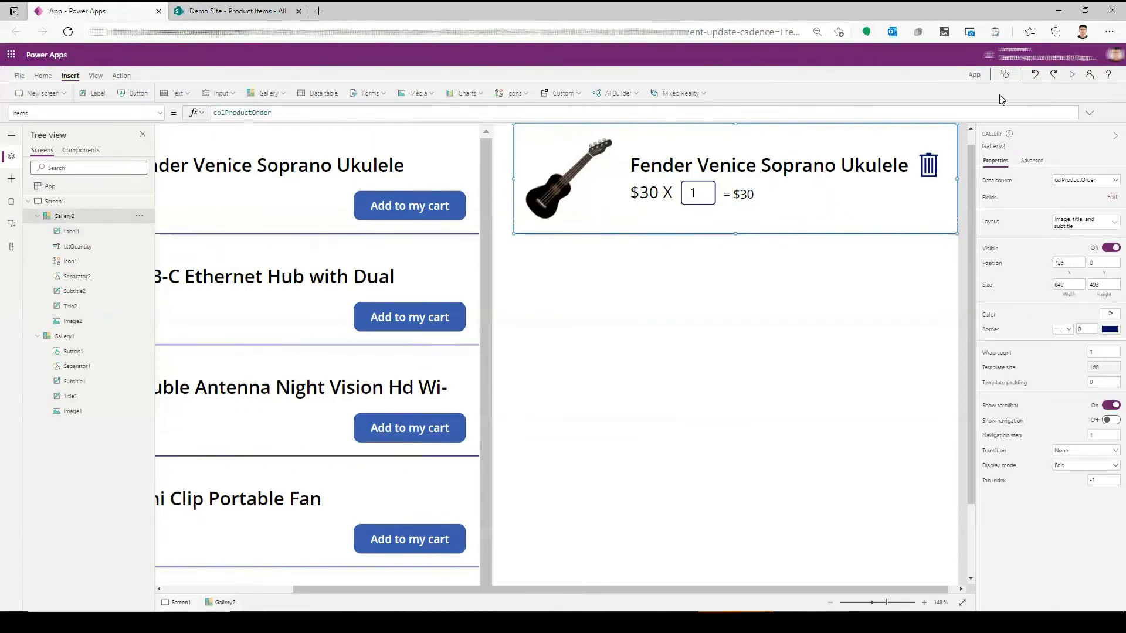
{"action": "left_click", "coordinate": [1072, 74]}
{"action": "type", "text": "2"}
{"action": "type", "text": "1"}
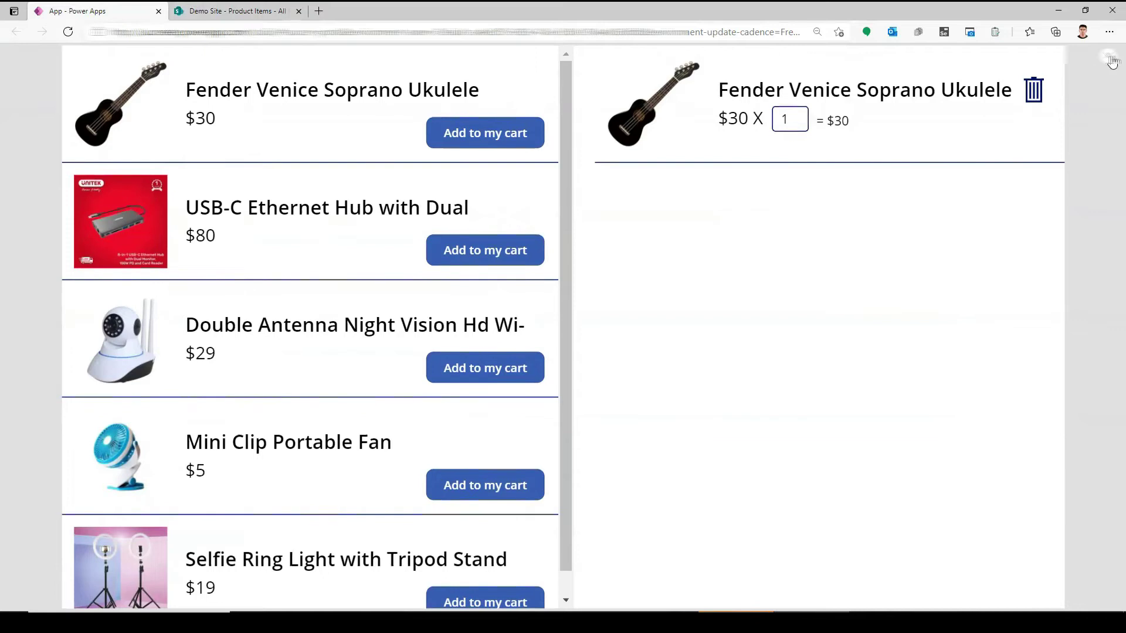
In preview, add the USB-C Ethernet Hub to the cart with quantity 2.
{"action": "left_click", "coordinate": [1110, 58]}
{"action": "left_click", "coordinate": [1071, 75]}
{"action": "left_click", "coordinate": [474, 264]}
{"action": "double_click", "coordinate": [788, 236]}
{"action": "type", "text": "2"}
{"action": "left_click", "coordinate": [1010, 424]}
{"action": "left_click", "coordinate": [1110, 55]}
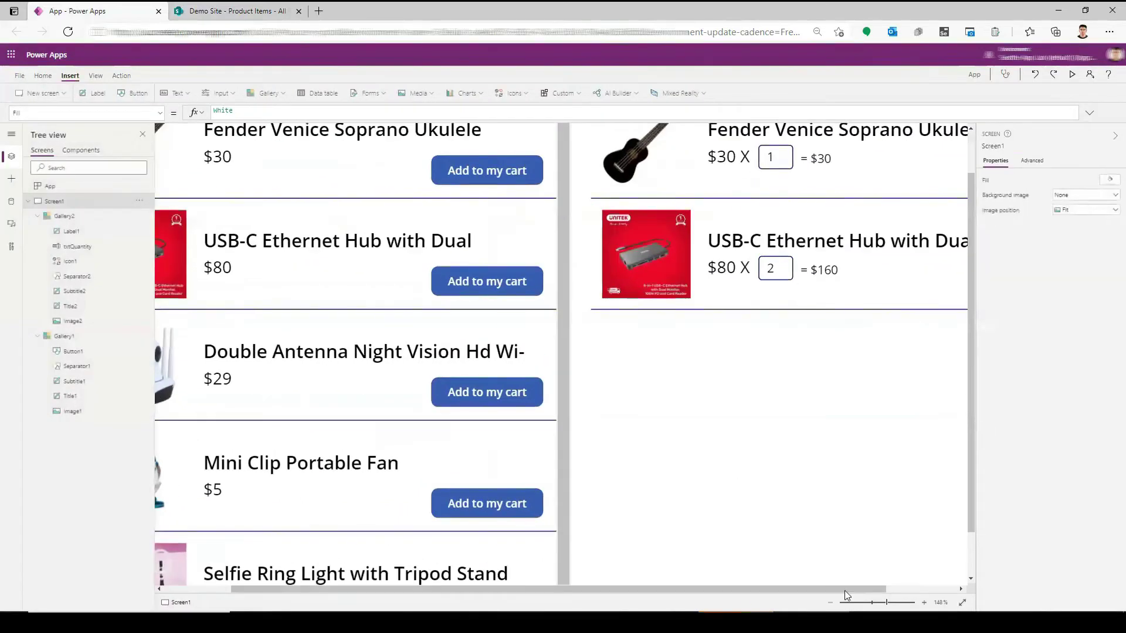
Zoom out and move the cart gallery down to Y=60.
{"action": "left_click_drag", "start_coordinate": [882, 603], "coordinate": [876, 602]}
{"action": "left_click", "coordinate": [792, 396]}
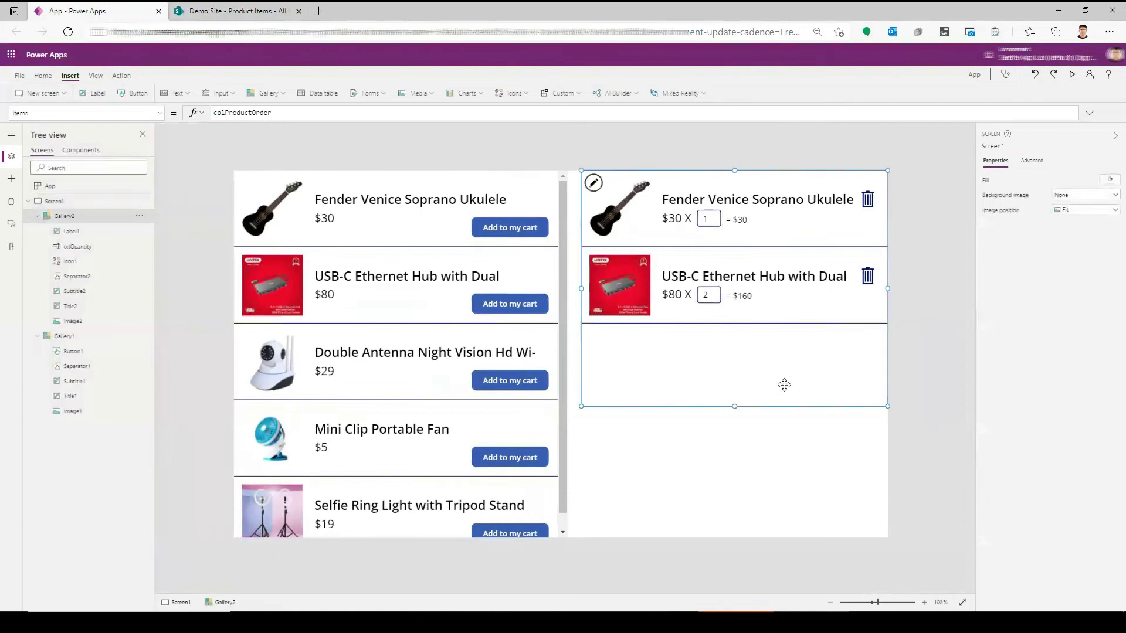
{"action": "left_click_drag", "start_coordinate": [846, 364], "coordinate": [847, 390]}
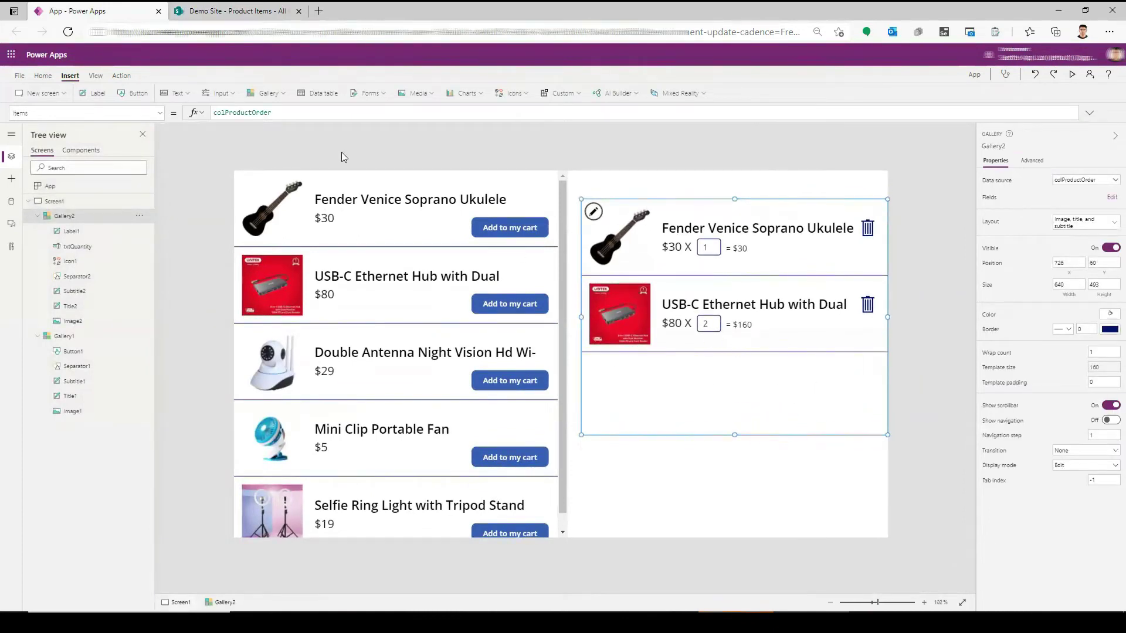
Give the cart gallery a Solid border with thickness 1.
{"action": "left_click", "coordinate": [43, 76]}
{"action": "left_click", "coordinate": [444, 93]}
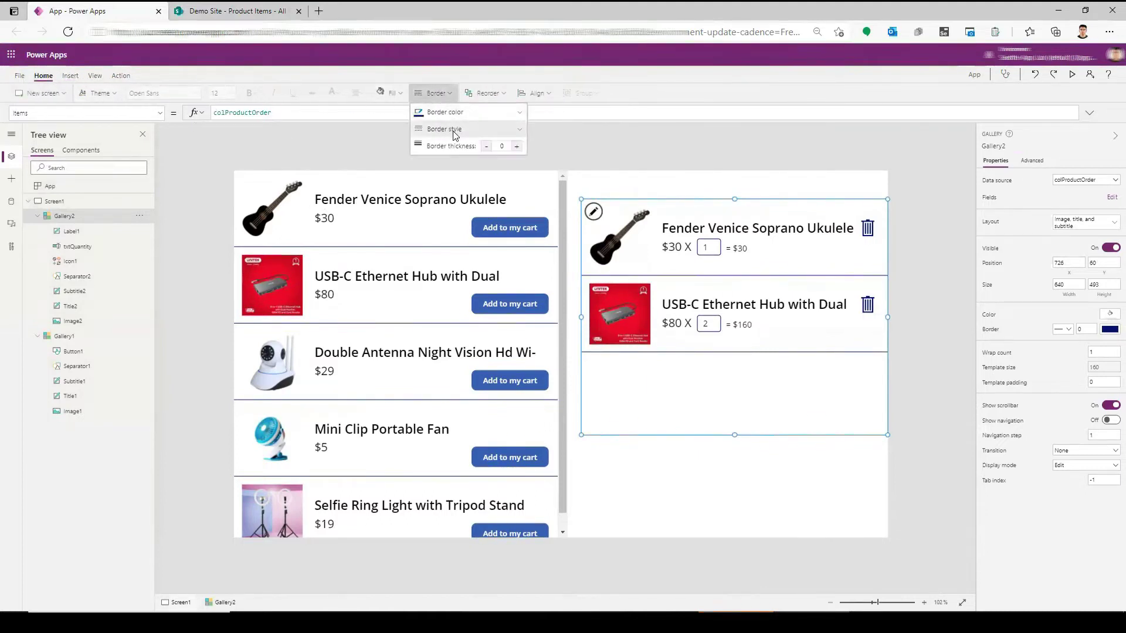
{"action": "left_click", "coordinate": [448, 129]}
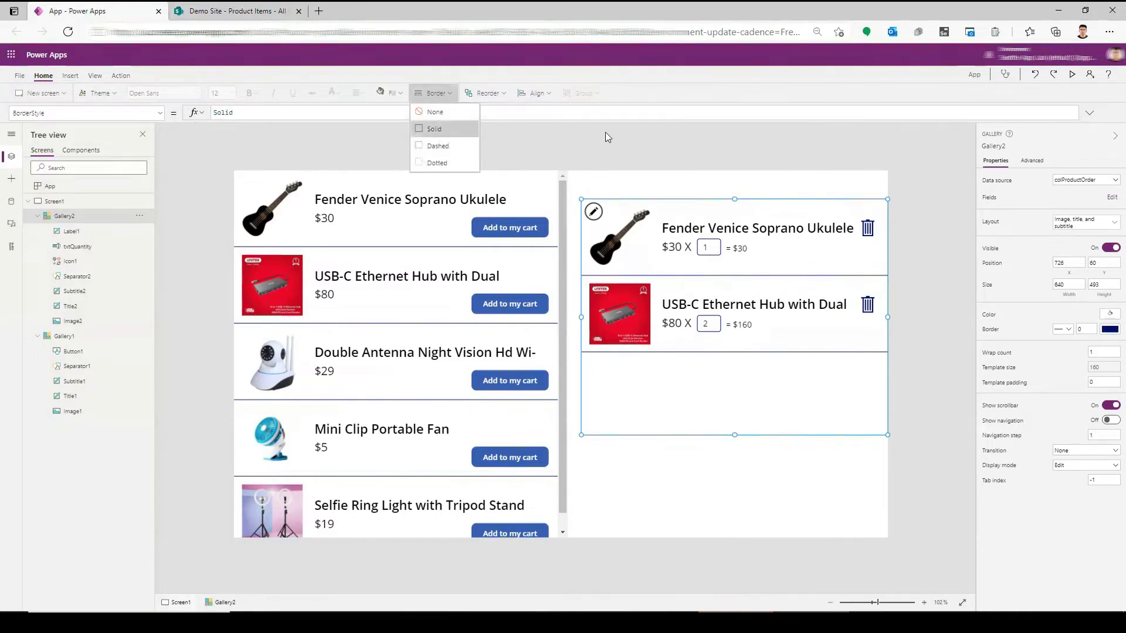
{"action": "left_click", "coordinate": [652, 176]}
{"action": "left_click", "coordinate": [769, 430]}
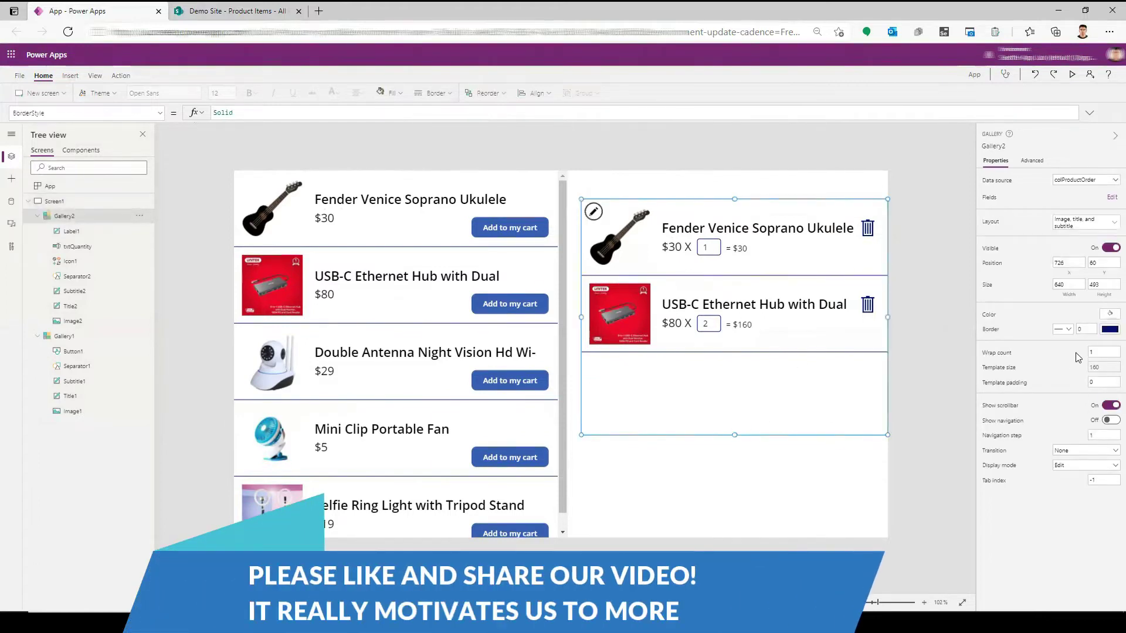
{"action": "left_click", "coordinate": [1087, 329]}
Narrow the cart gallery slightly and nudge its trash icon two steps left.
{"action": "left_click_drag", "start_coordinate": [886, 435], "coordinate": [876, 434]}
{"action": "left_click", "coordinate": [905, 422]}
{"action": "left_click", "coordinate": [846, 262]}
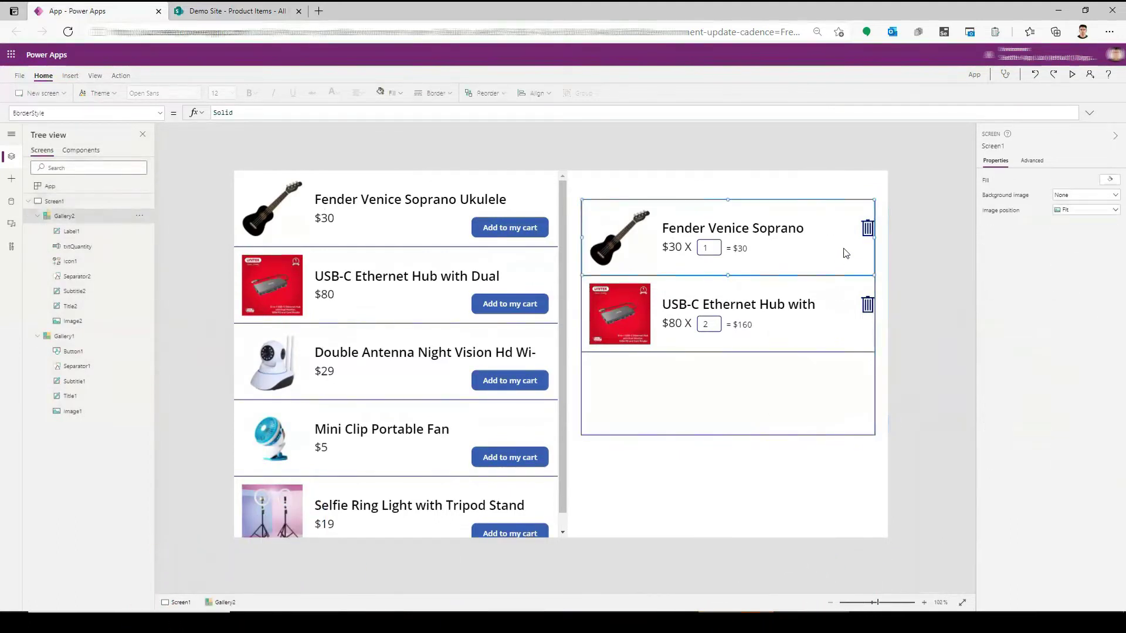
{"action": "left_click", "coordinate": [868, 228]}
{"action": "key", "text": "Left"}
{"action": "key", "text": "Left"}
{"action": "key", "text": "Left"}
{"action": "key", "text": "Left"}
{"action": "key", "text": "Left"}
{"action": "key", "text": "Left"}
{"action": "key", "text": "Left"}
{"action": "key", "text": "Left"}
{"action": "key", "text": "Left"}
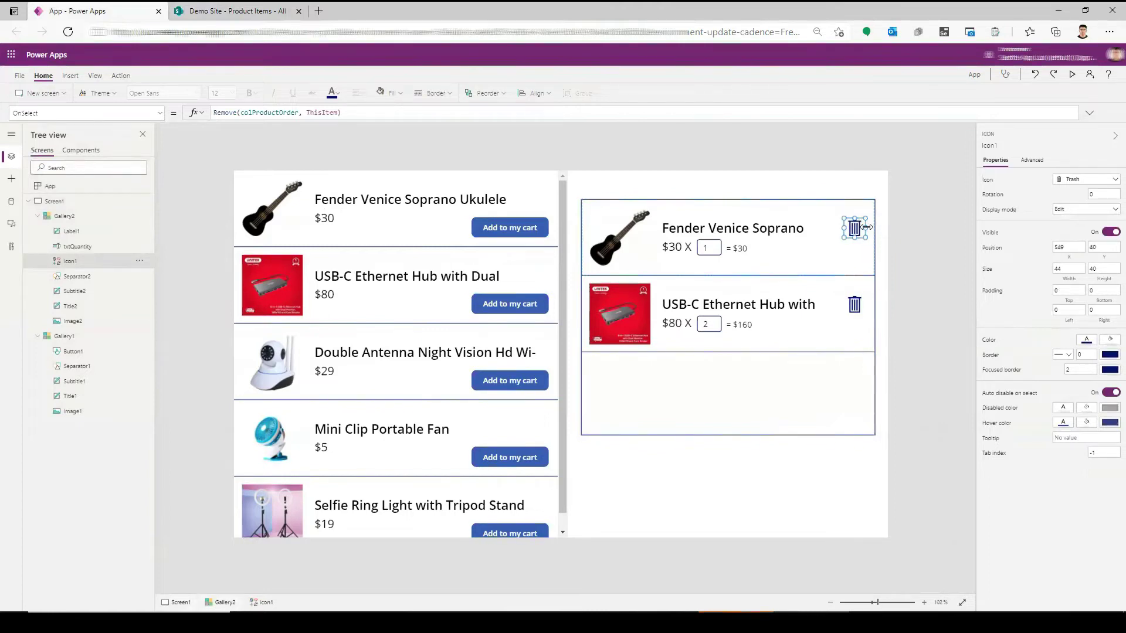
{"action": "key", "text": "Left"}
{"action": "key", "text": "Left"}
{"action": "key", "text": "Left"}
{"action": "left_click", "coordinate": [908, 235]}
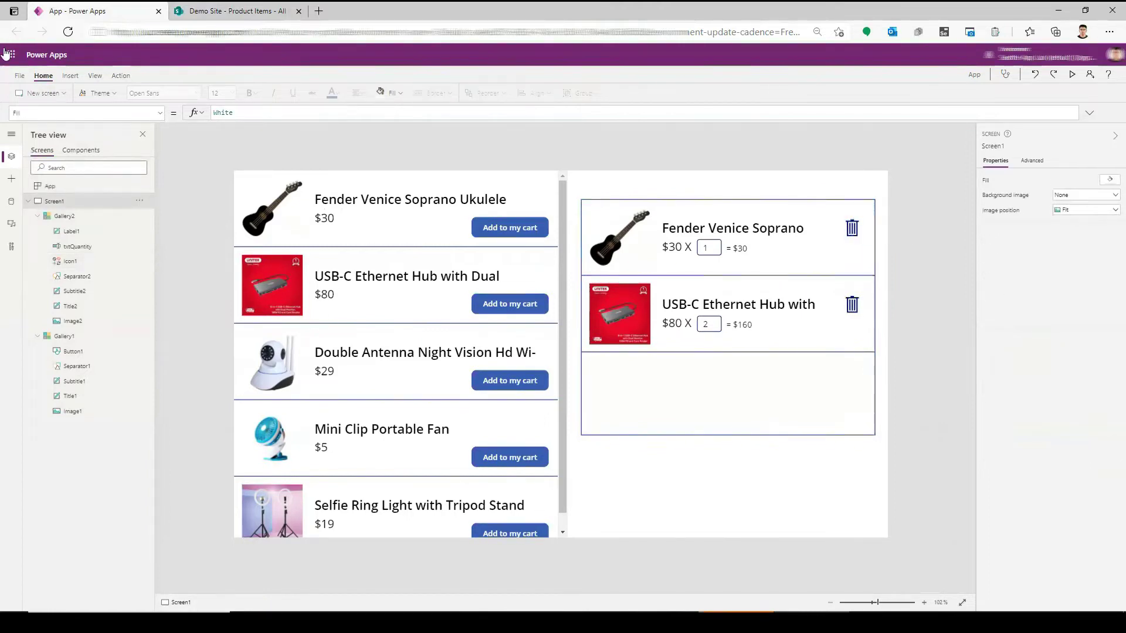
Add a Clear button above the right side of the cart.
{"action": "left_click", "coordinate": [69, 76]}
{"action": "left_click", "coordinate": [133, 92]}
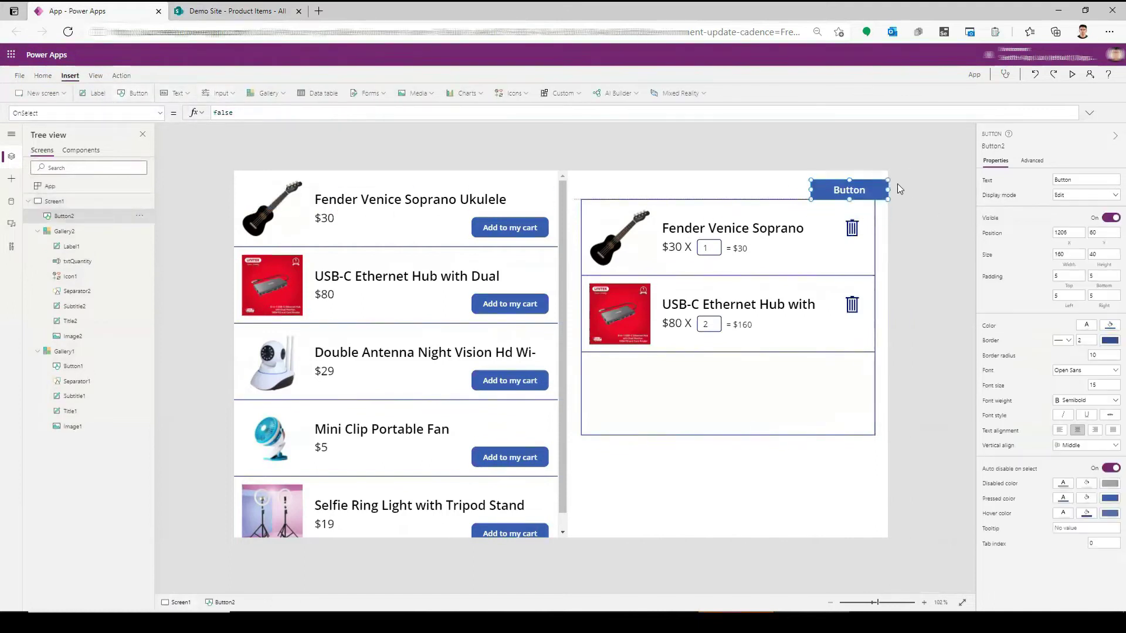
{"action": "mouse_move", "coordinate": [329, 203]}
{"action": "left_mouse_down"}
{"action": "mouse_move", "coordinate": [870, 187]}
{"action": "mouse_move", "coordinate": [843, 186]}
{"action": "left_mouse_up"}
{"action": "double_click", "coordinate": [843, 185]}
{"action": "type", "text": "car"}
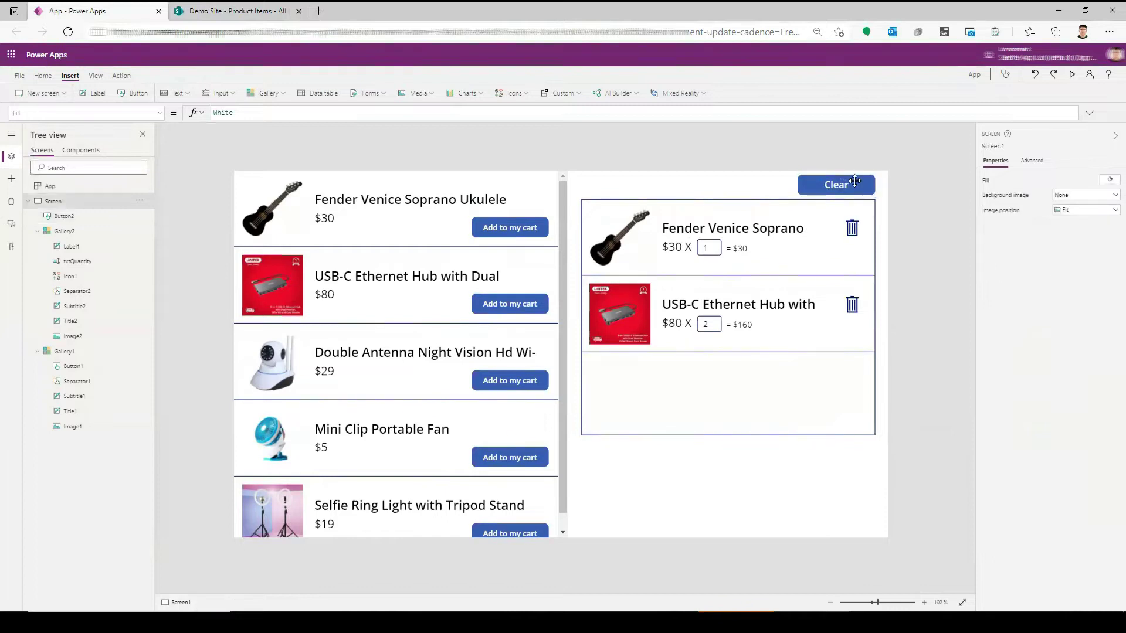
{"action": "left_click", "coordinate": [724, 395]}
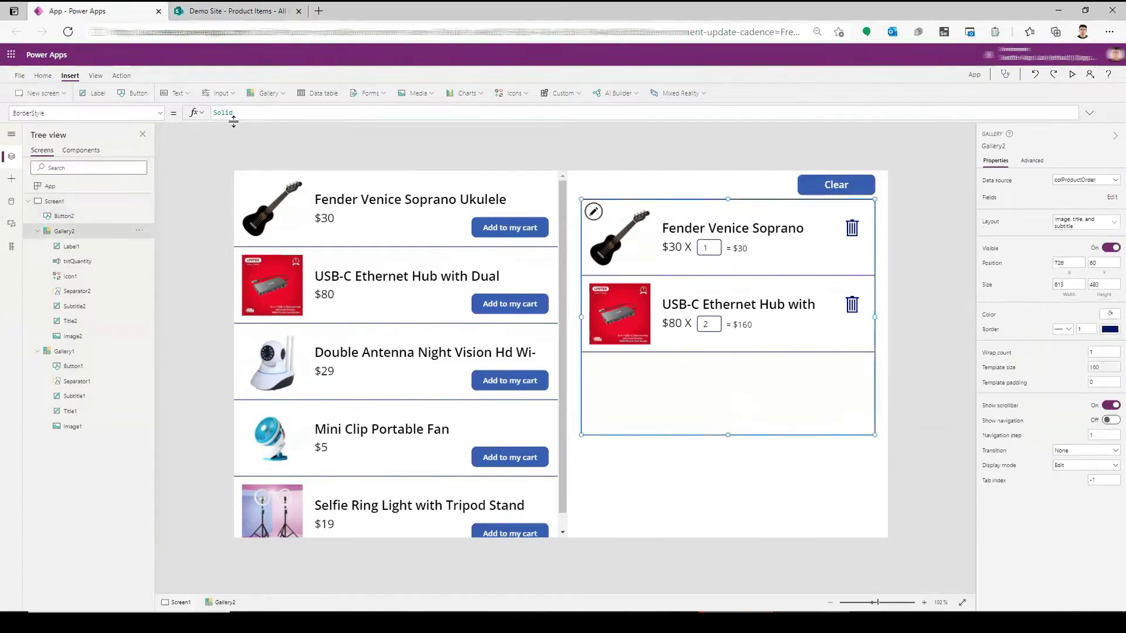
Set the button's OnSelect to Clear(colProductOrder) and relabel it Clear All.
{"action": "left_click", "coordinate": [655, 176]}
{"action": "left_click", "coordinate": [835, 185]}
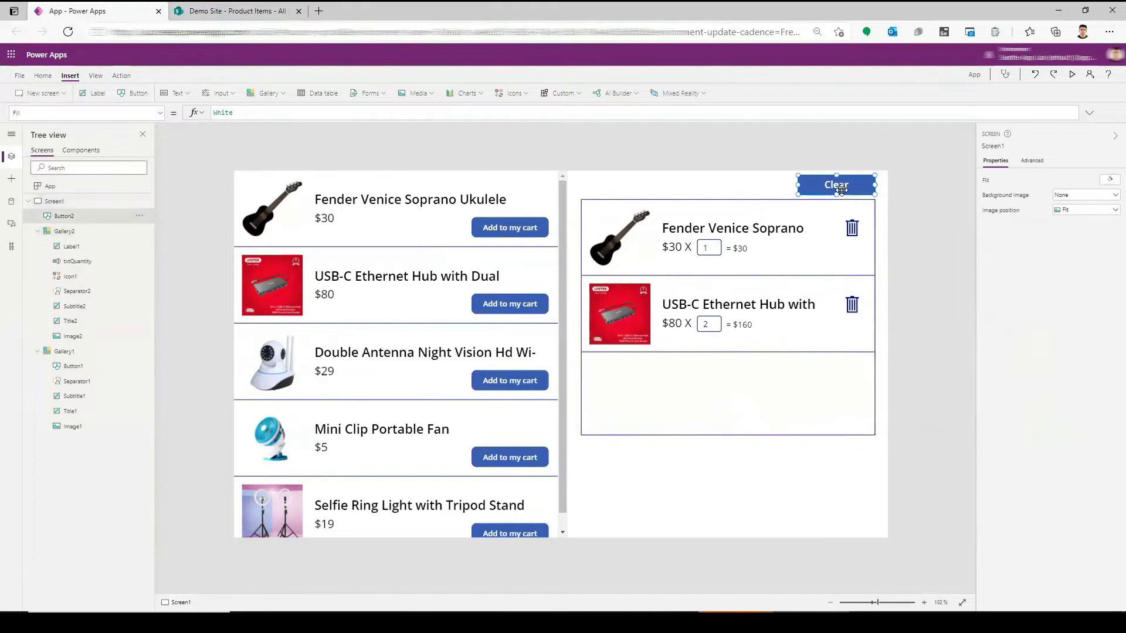
{"action": "left_click_drag", "start_coordinate": [212, 113], "coordinate": [256, 114]}
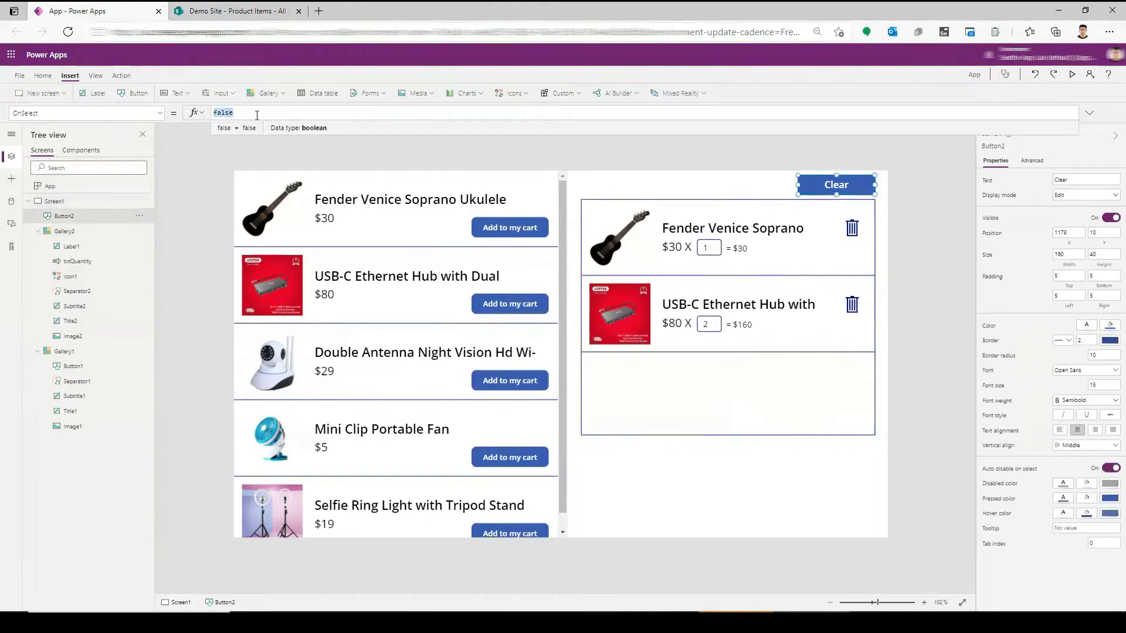
{"action": "type", "text": "cle"}
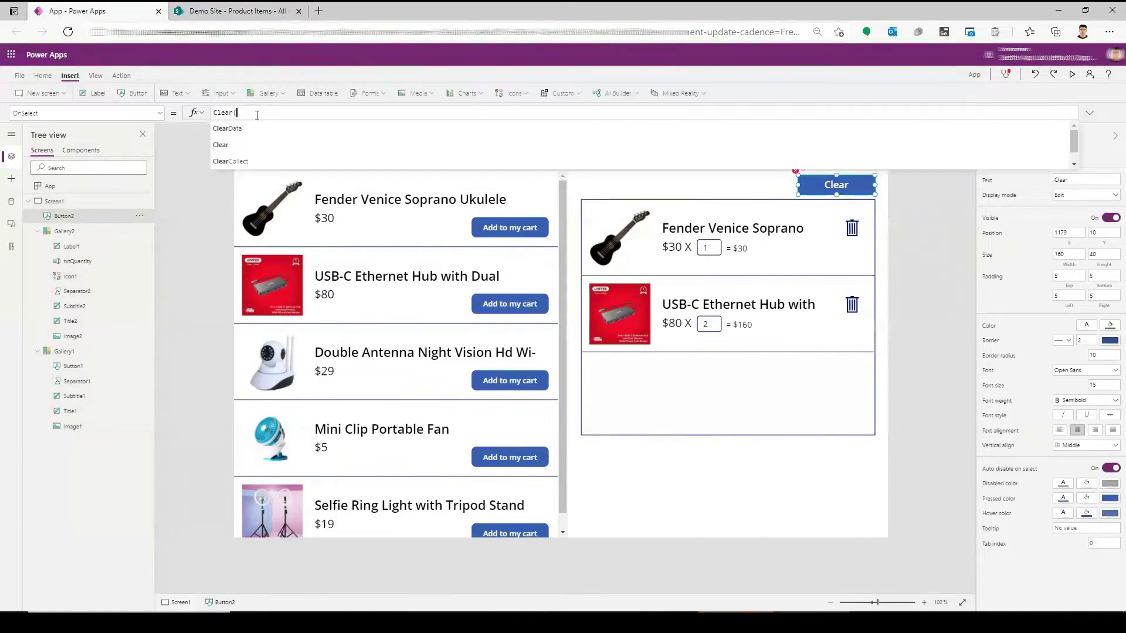
{"action": "type", "text": "("}
{"action": "key", "text": "Tab"}
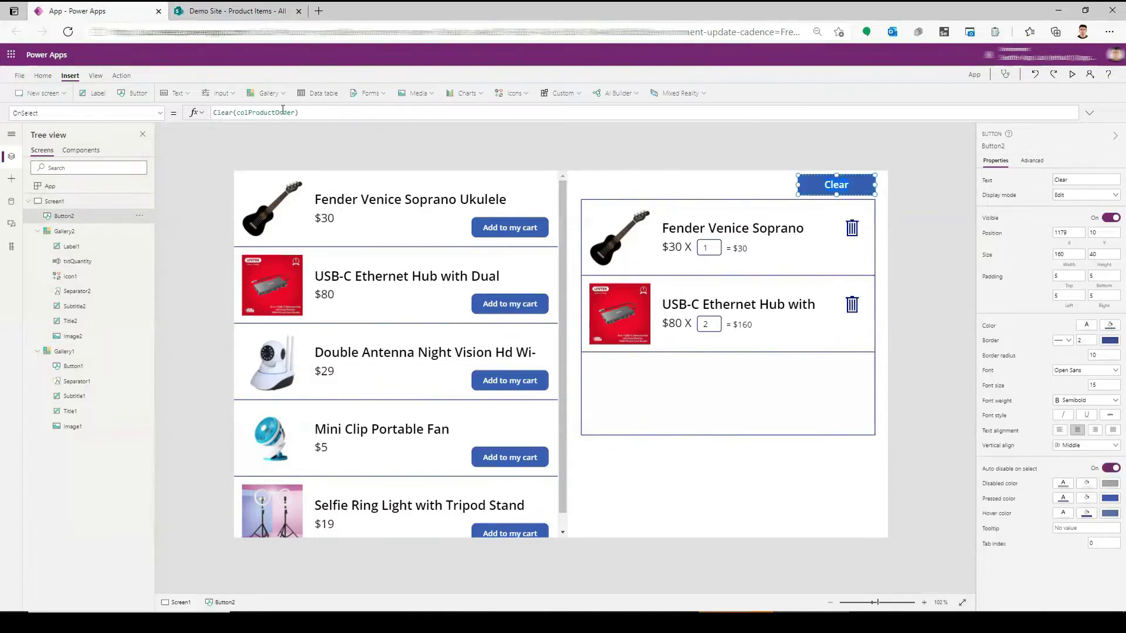
{"action": "double_click", "coordinate": [860, 184]}
{"action": "type", "text": "Clear Cart"}
{"action": "key", "text": "BackSpace"}
{"action": "key", "text": "BackSpace"}
{"action": "key", "text": "BackSpace"}
{"action": "key", "text": "BackSpace"}
{"action": "type", "text": "All"}
Preview the app and empty the cart with Clear All.
{"action": "left_click", "coordinate": [946, 197]}
{"action": "left_click", "coordinate": [1072, 74]}
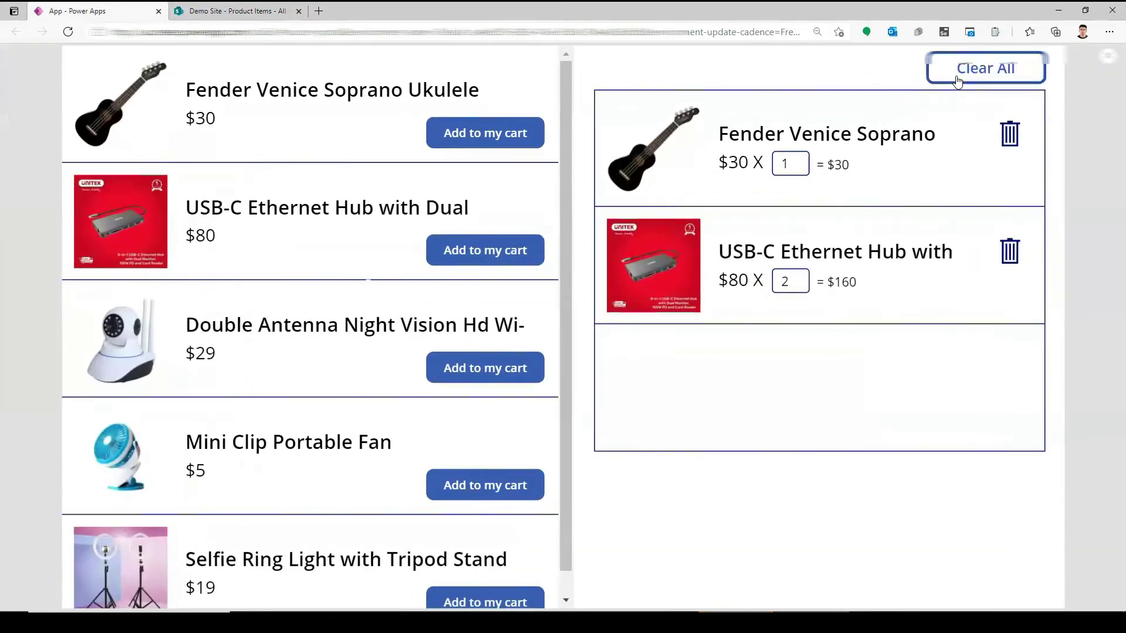
{"action": "left_click", "coordinate": [985, 68]}
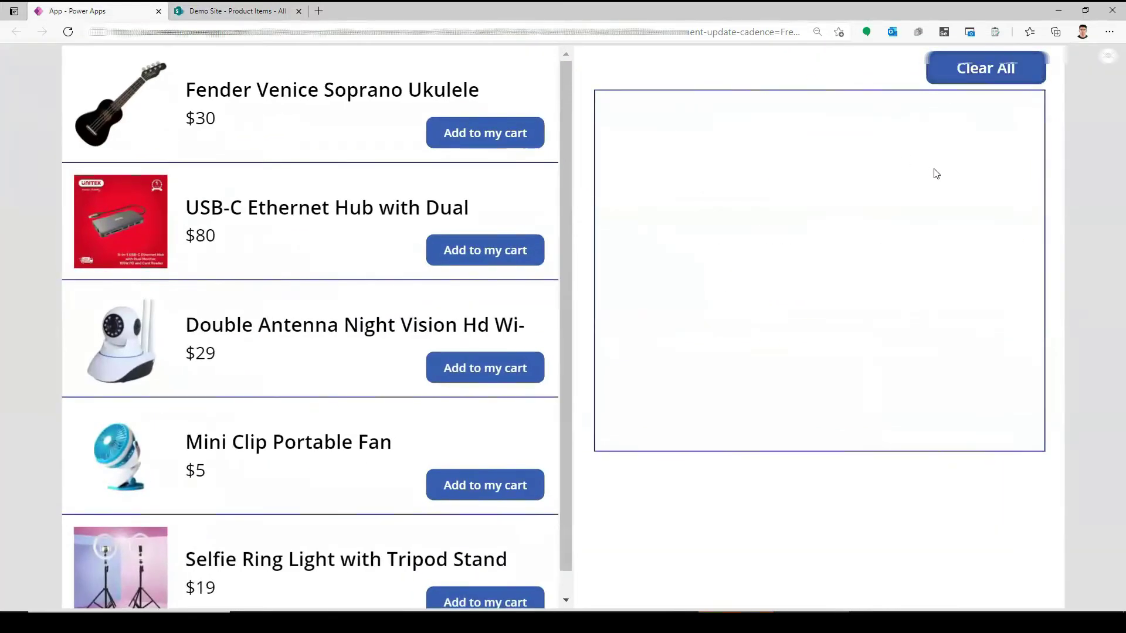
Add the Fender ukulele, USB-C Ethernet hub and Double Antenna camera, with two ukuleles.
{"action": "left_click", "coordinate": [496, 139]}
{"action": "left_click", "coordinate": [502, 249]}
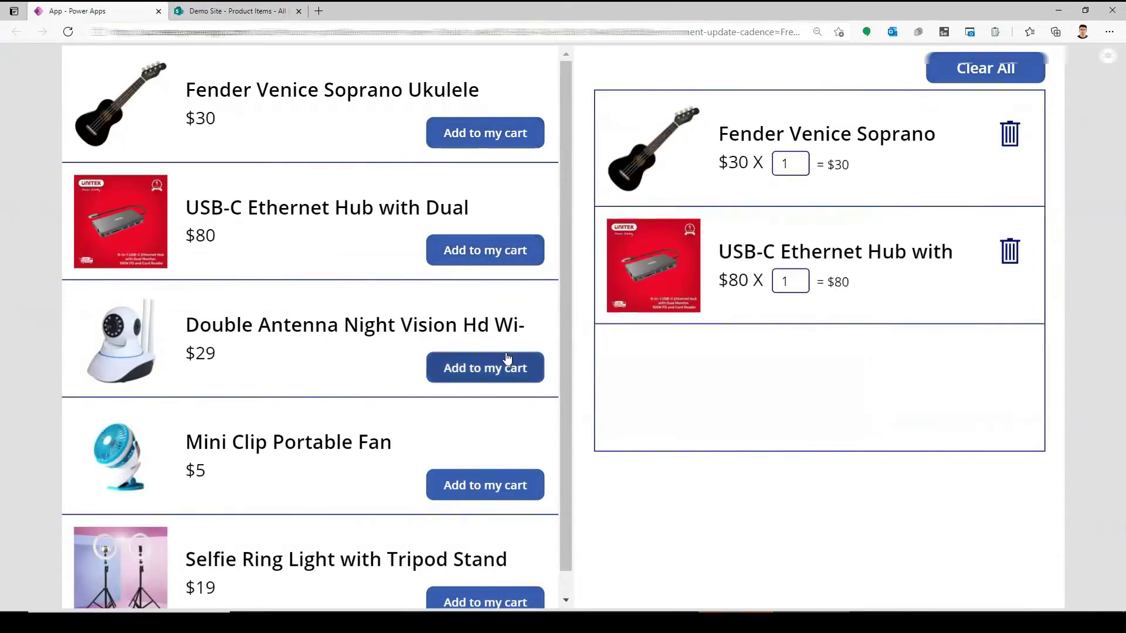
{"action": "left_click", "coordinate": [489, 365]}
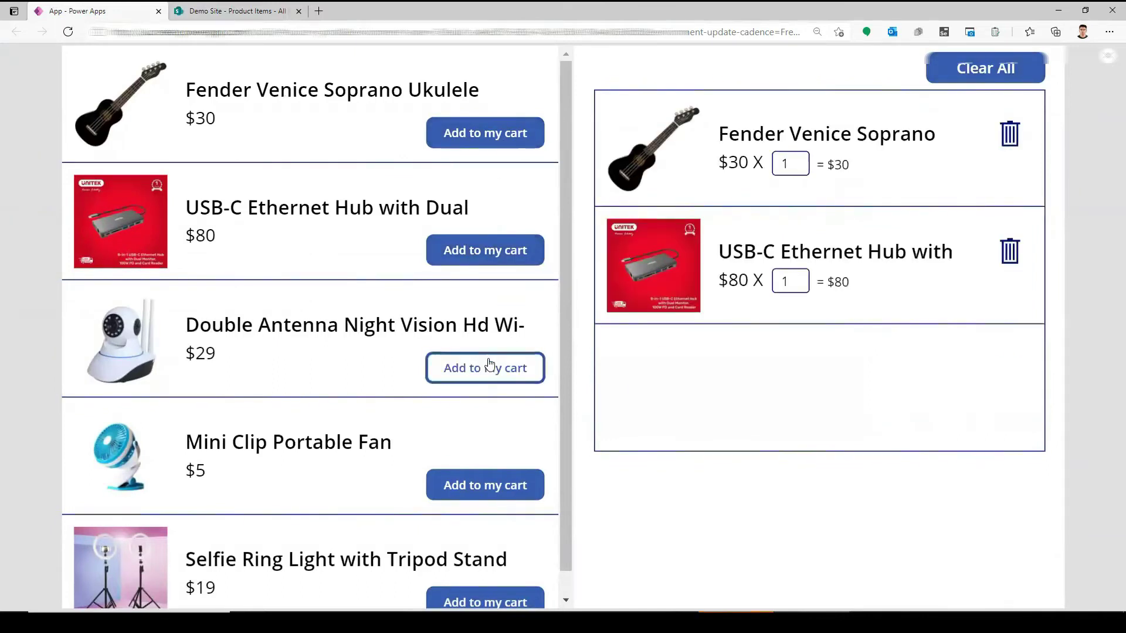
{"action": "double_click", "coordinate": [789, 166]}
{"action": "type", "text": "2"}
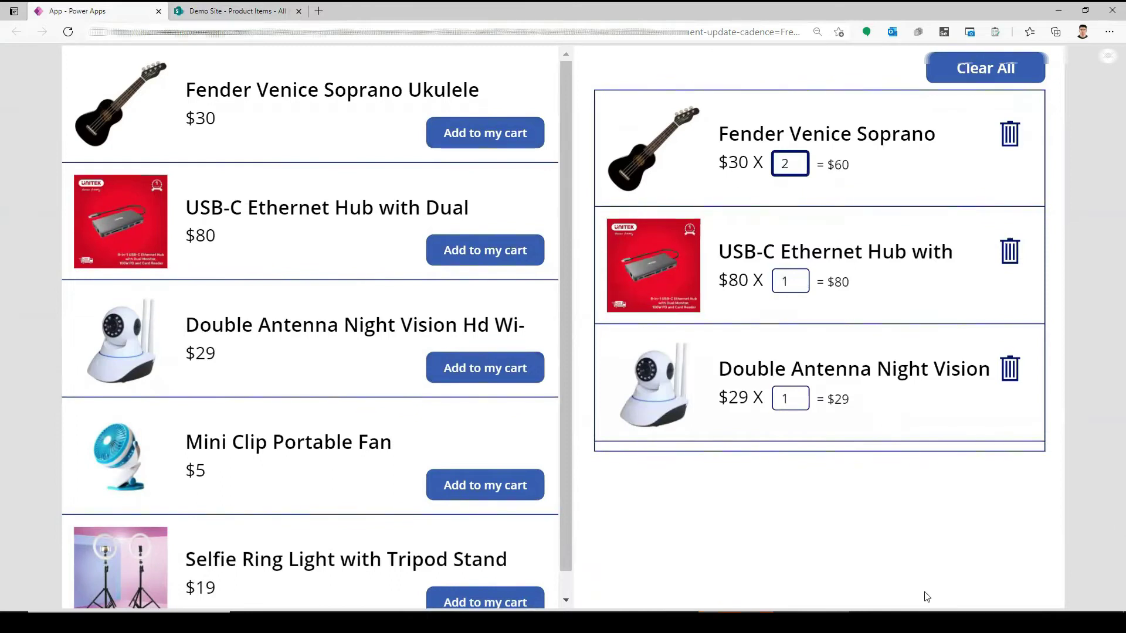
{"action": "left_click", "coordinate": [912, 541]}
Leave preview, add a new button at the canvas bottom-right, and switch to SharePoint.
{"action": "left_click", "coordinate": [1106, 58]}
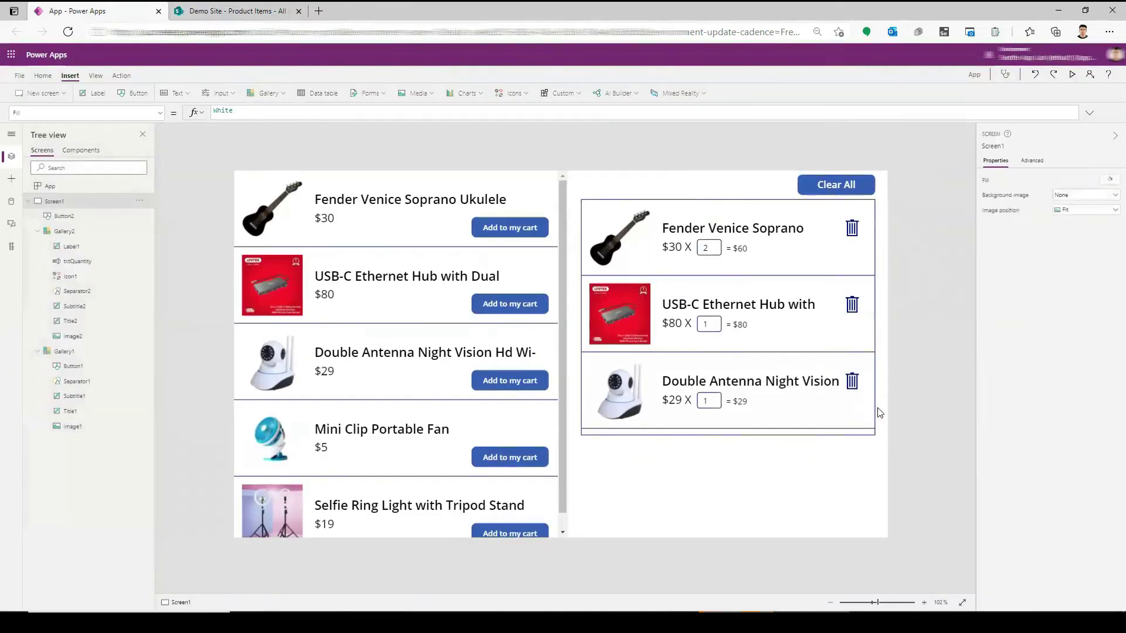
{"action": "left_click", "coordinate": [138, 93]}
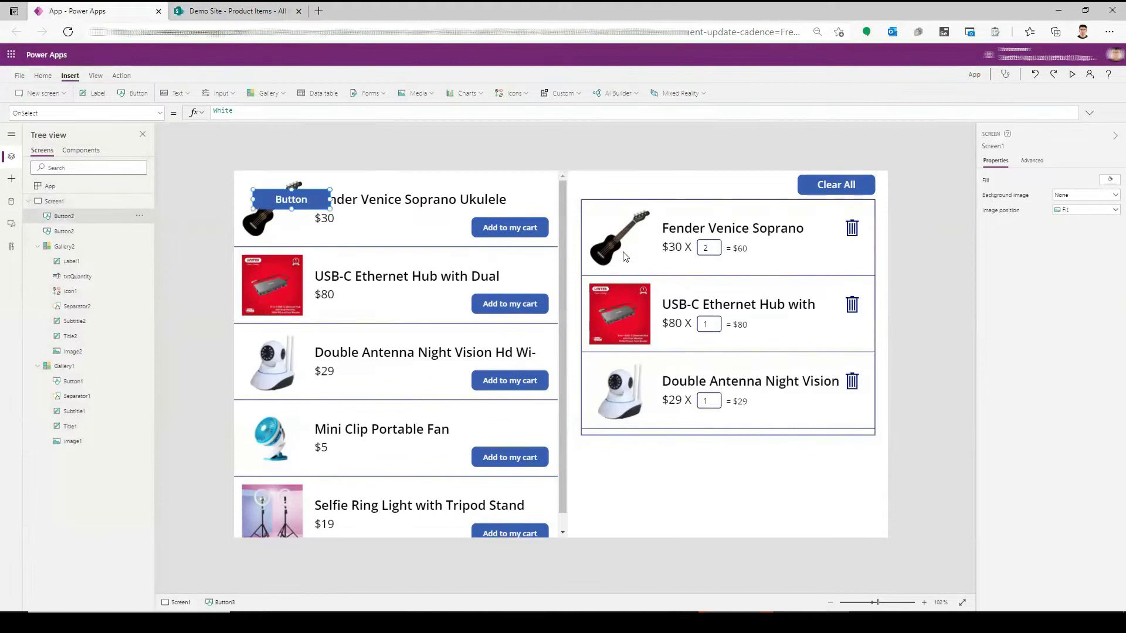
{"action": "mouse_move", "coordinate": [296, 192]}
{"action": "left_mouse_down"}
{"action": "mouse_move", "coordinate": [863, 511]}
{"action": "mouse_move", "coordinate": [850, 512]}
{"action": "left_mouse_up"}
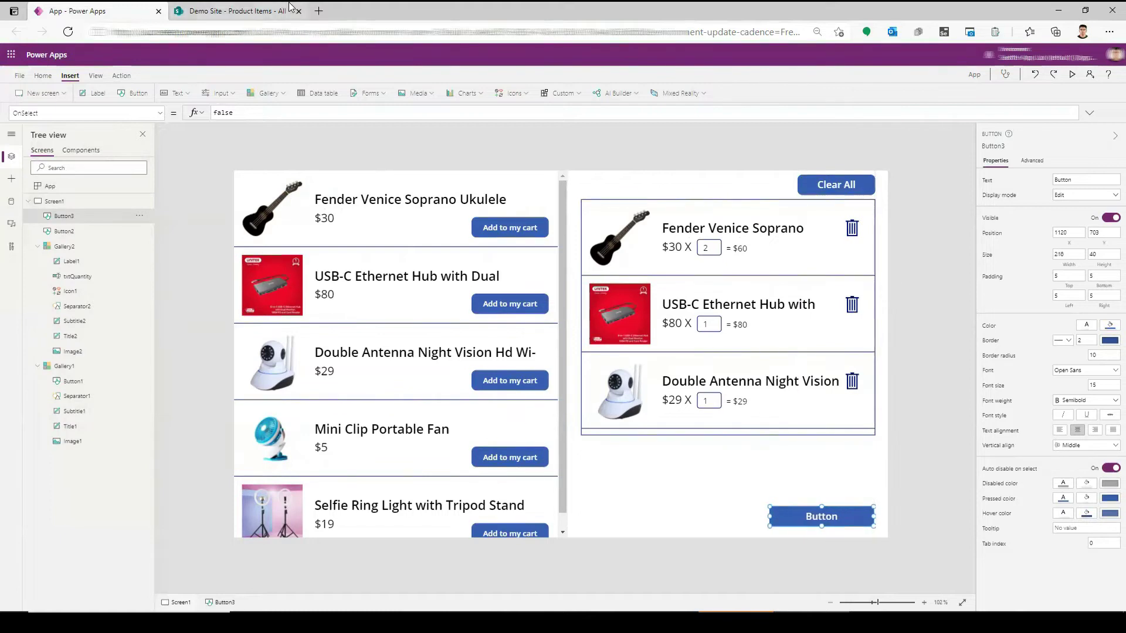
{"action": "left_click", "coordinate": [236, 11]}
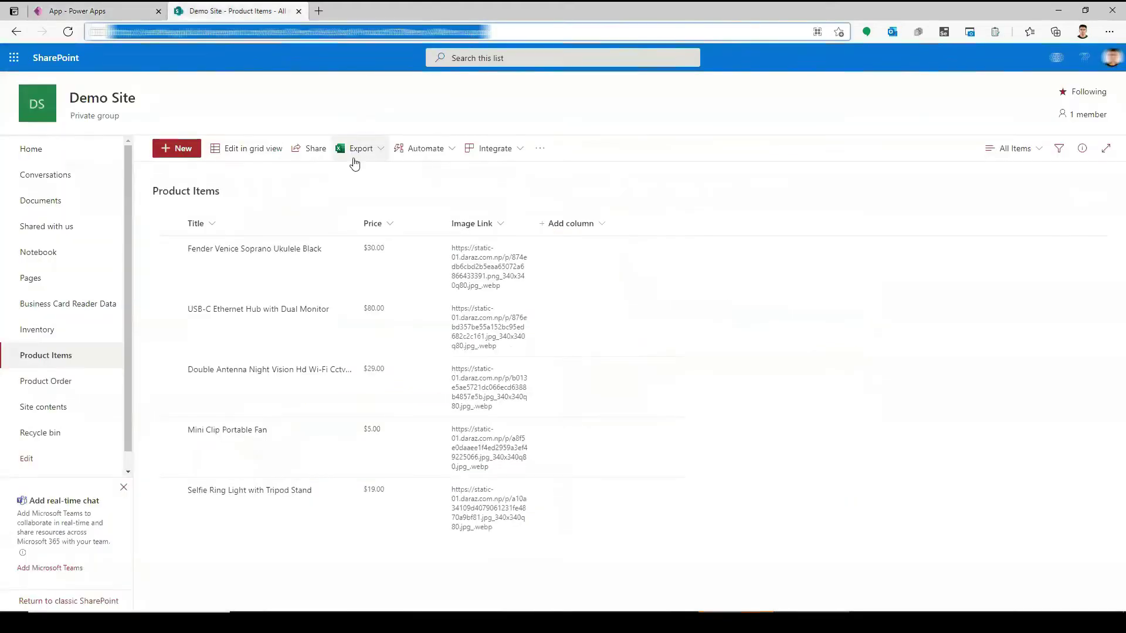
Review the empty SharePoint Product Order list's columns, then return to the app editor.
{"action": "left_click", "coordinate": [59, 382]}
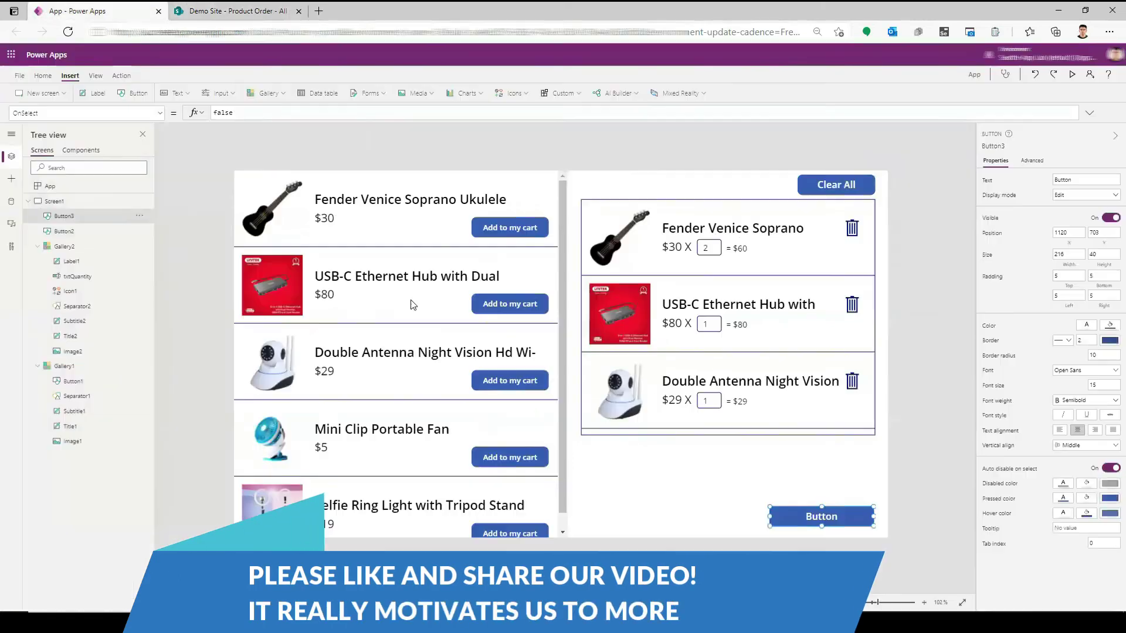
{"action": "left_click", "coordinate": [89, 10]}
{"action": "left_click", "coordinate": [233, 10]}
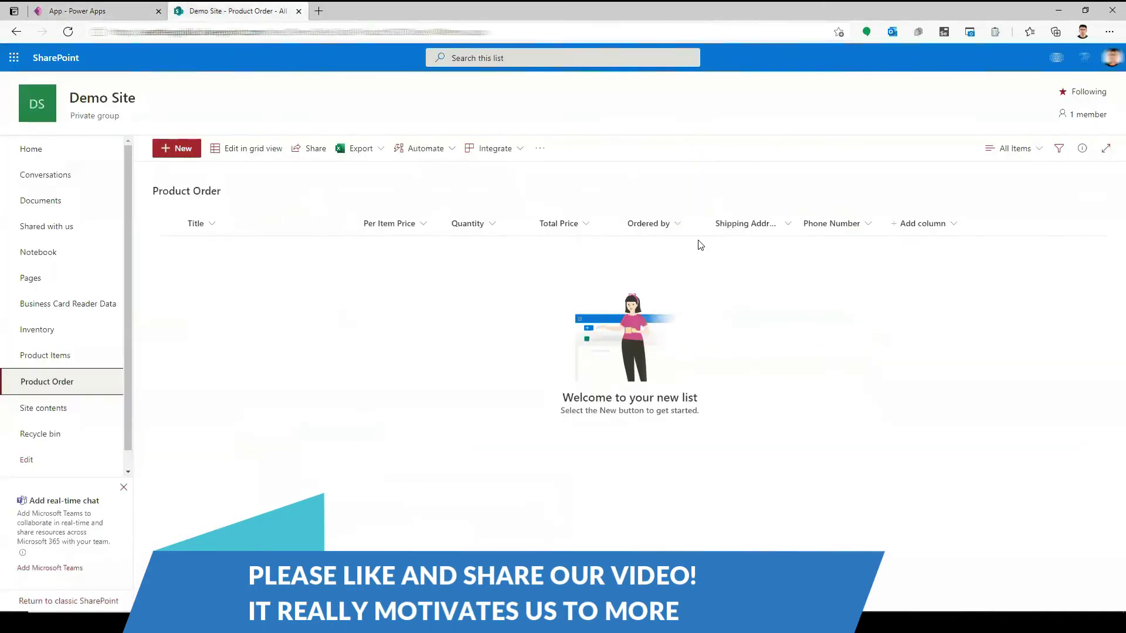
{"action": "left_click", "coordinate": [87, 11]}
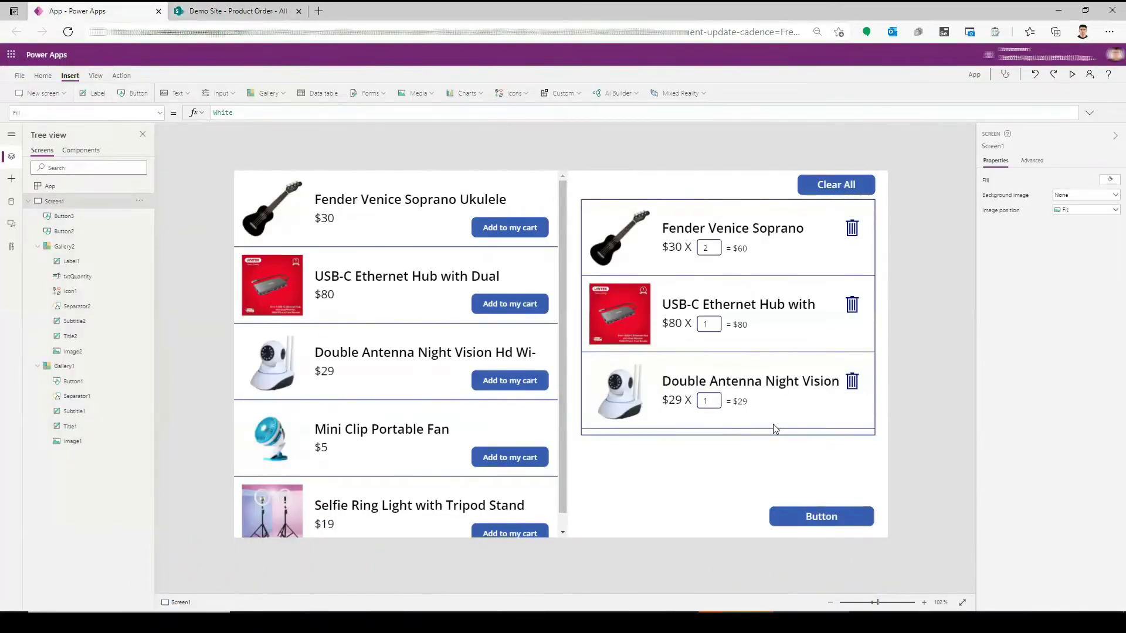
Insert a label below the cart and set its text to Name.
{"action": "left_click", "coordinate": [93, 92]}
{"action": "left_click_drag", "start_coordinate": [301, 201], "coordinate": [626, 464]}
{"action": "type", "text": "\"Nam\""}
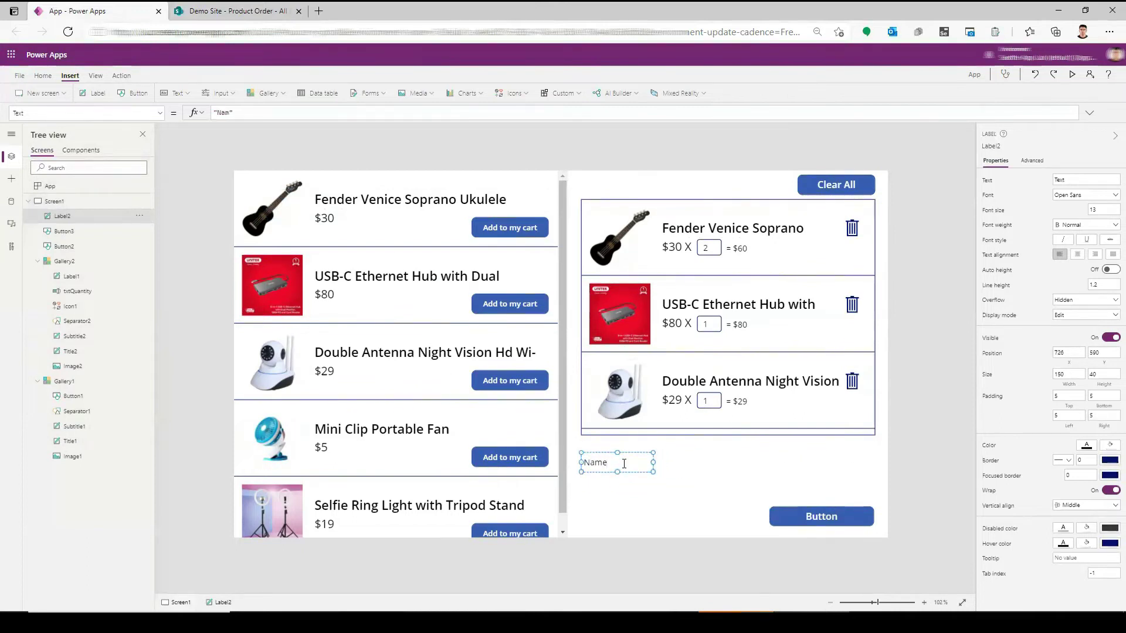
{"action": "left_click", "coordinate": [619, 458]}
{"action": "double_click", "coordinate": [620, 459]}
{"action": "type", "text": "Name"}
{"action": "left_click", "coordinate": [635, 488]}
Duplicate the Name label beneath it as an Address label.
{"action": "left_click", "coordinate": [622, 467]}
{"action": "key", "text": "ctrl+c"}
{"action": "key", "text": "ctrl+v"}
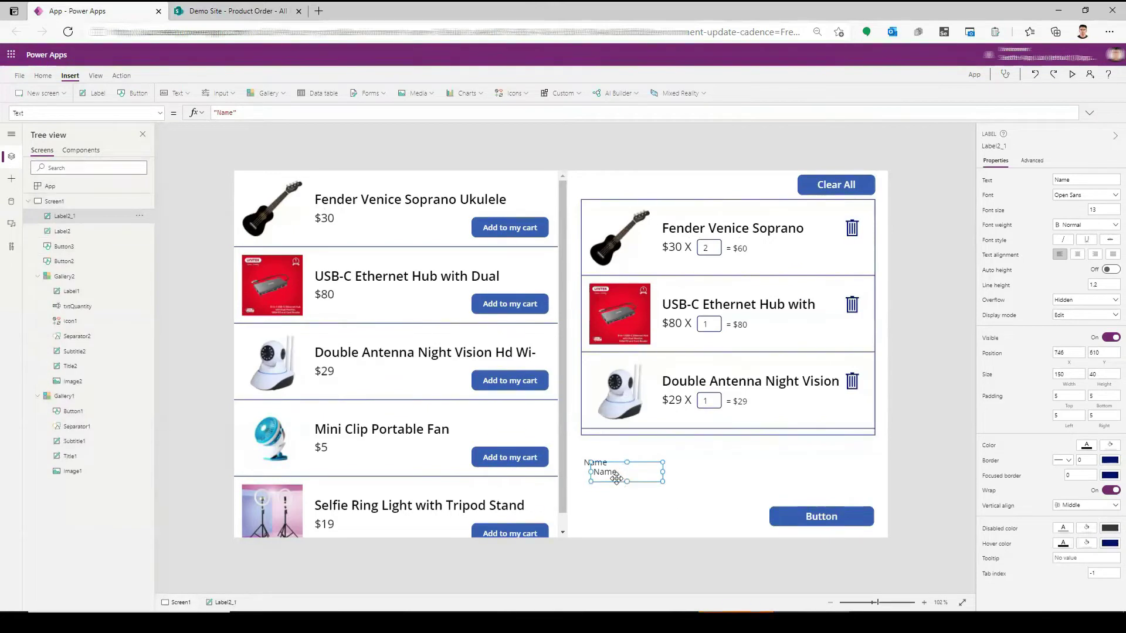
{"action": "left_click_drag", "start_coordinate": [615, 480], "coordinate": [605, 490]}
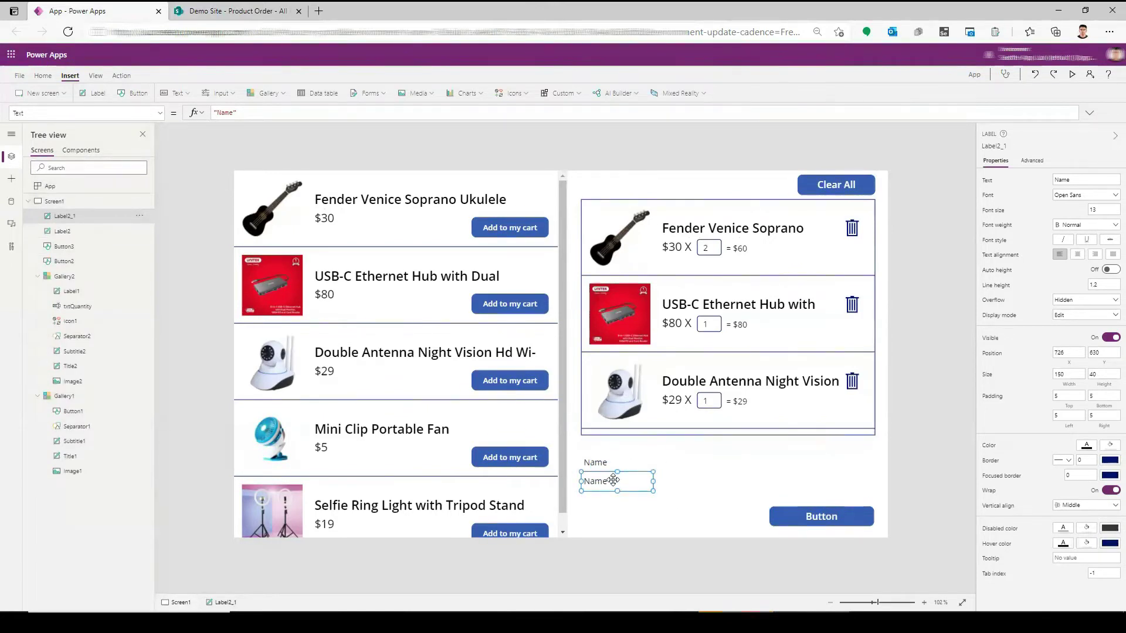
{"action": "double_click", "coordinate": [613, 481]}
{"action": "type", "text": "Addre"}
{"action": "type", "text": "ss"}
{"action": "left_click", "coordinate": [627, 498]}
Duplicate the Address label below it as Phone Number, checking the Product Order column names.
{"action": "key", "text": "ctrl+c"}
{"action": "key", "text": "ctrl+v"}
{"action": "left_click_drag", "start_coordinate": [623, 492], "coordinate": [614, 502]}
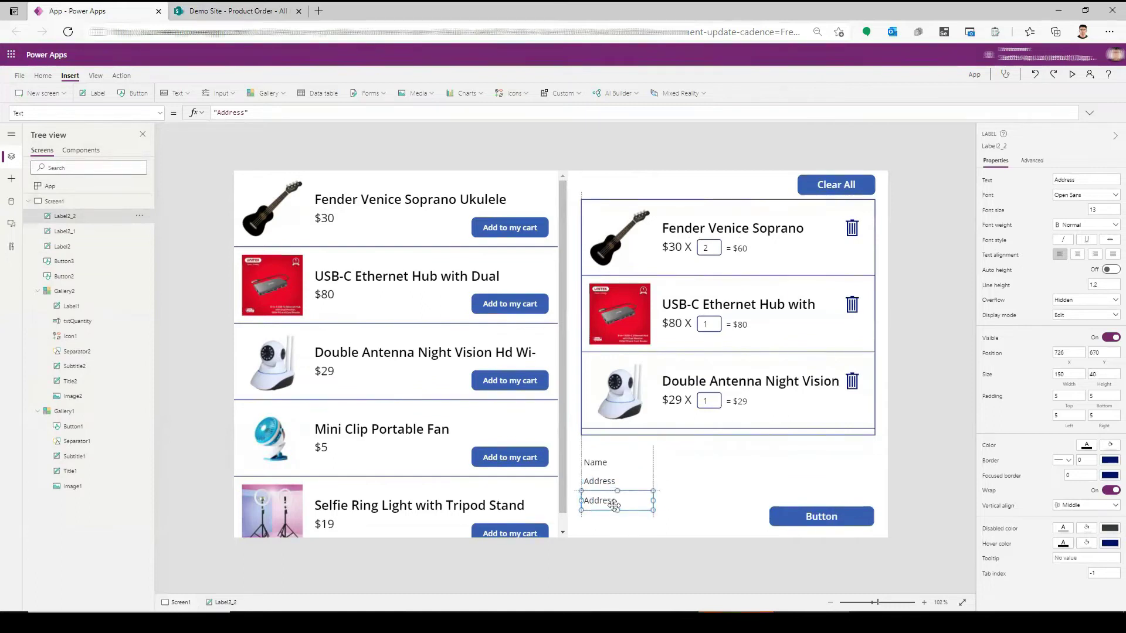
{"action": "double_click", "coordinate": [608, 500]}
{"action": "type", "text": "Ph"}
{"action": "type", "text": "ber"}
{"action": "left_click", "coordinate": [197, 9]}
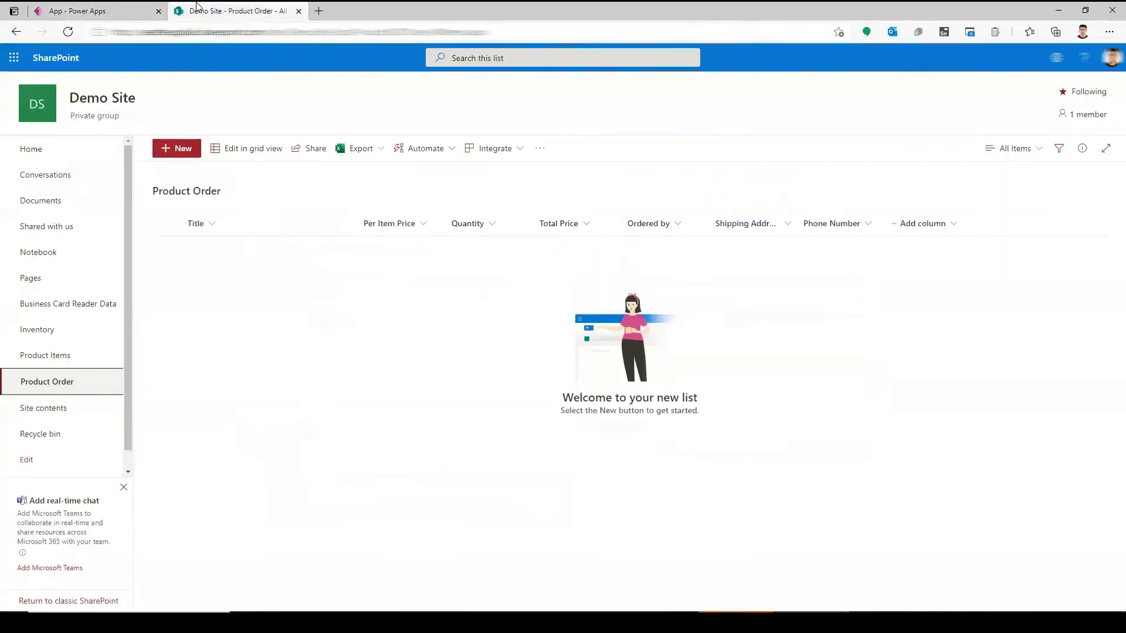
{"action": "left_click", "coordinate": [78, 10]}
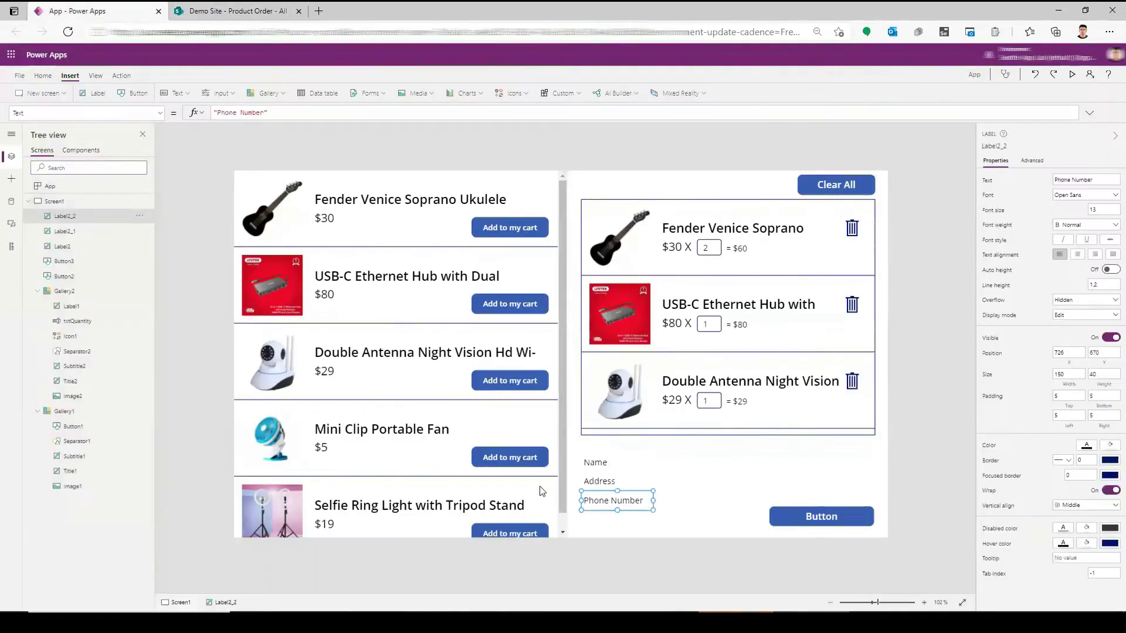
{"action": "left_click", "coordinate": [703, 511]}
{"action": "left_click", "coordinate": [222, 92]}
Place a text input beside the Name label and paste copies for Address and Phone Number.
{"action": "left_click", "coordinate": [195, 128]}
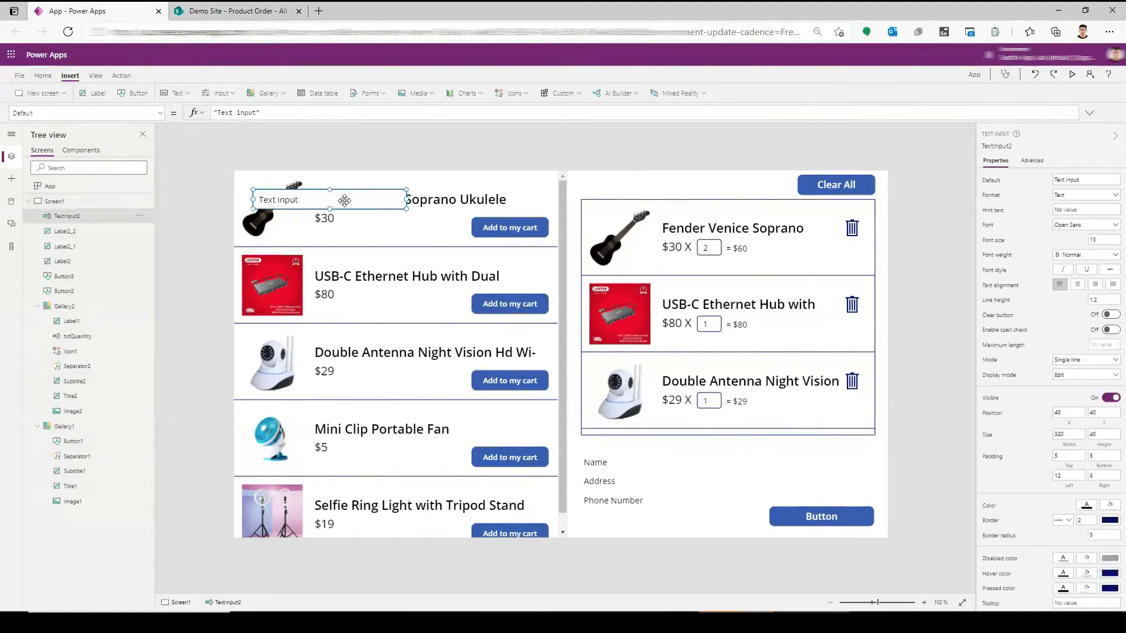
{"action": "left_click_drag", "start_coordinate": [339, 198], "coordinate": [647, 356]}
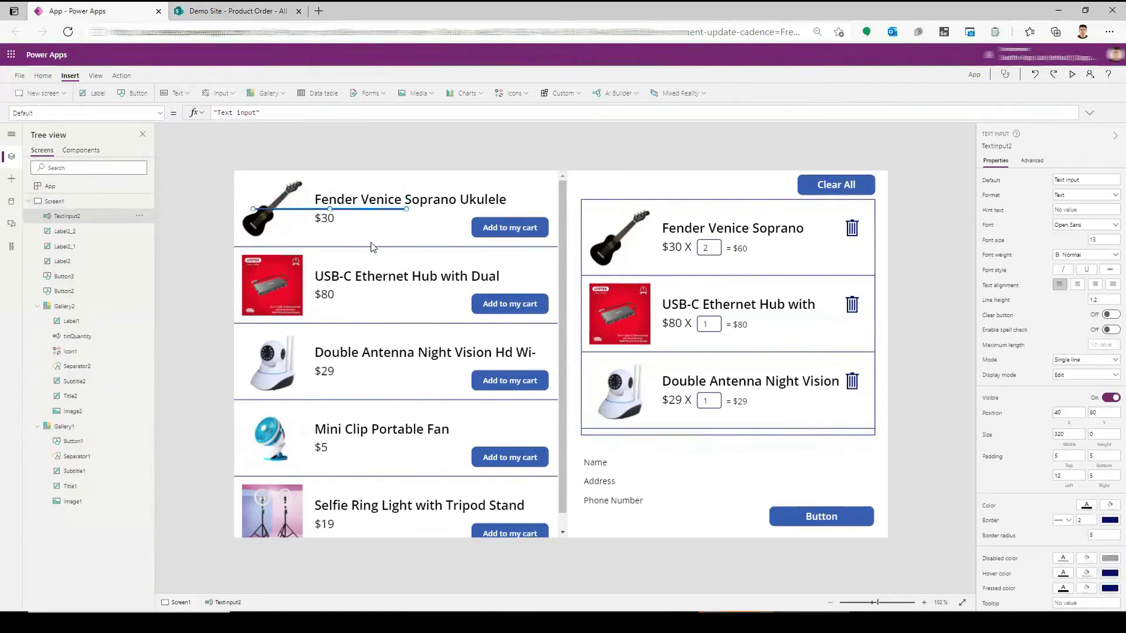
{"action": "key", "text": "ctrl+z"}
{"action": "mouse_move", "coordinate": [354, 198]}
{"action": "left_mouse_down"}
{"action": "mouse_move", "coordinate": [748, 456]}
{"action": "mouse_move", "coordinate": [682, 495]}
{"action": "mouse_move", "coordinate": [682, 519]}
{"action": "left_mouse_up"}
{"action": "key", "text": "ctrl+c"}
{"action": "key", "text": "ctrl+v"}
{"action": "key", "text": "ctrl+v"}
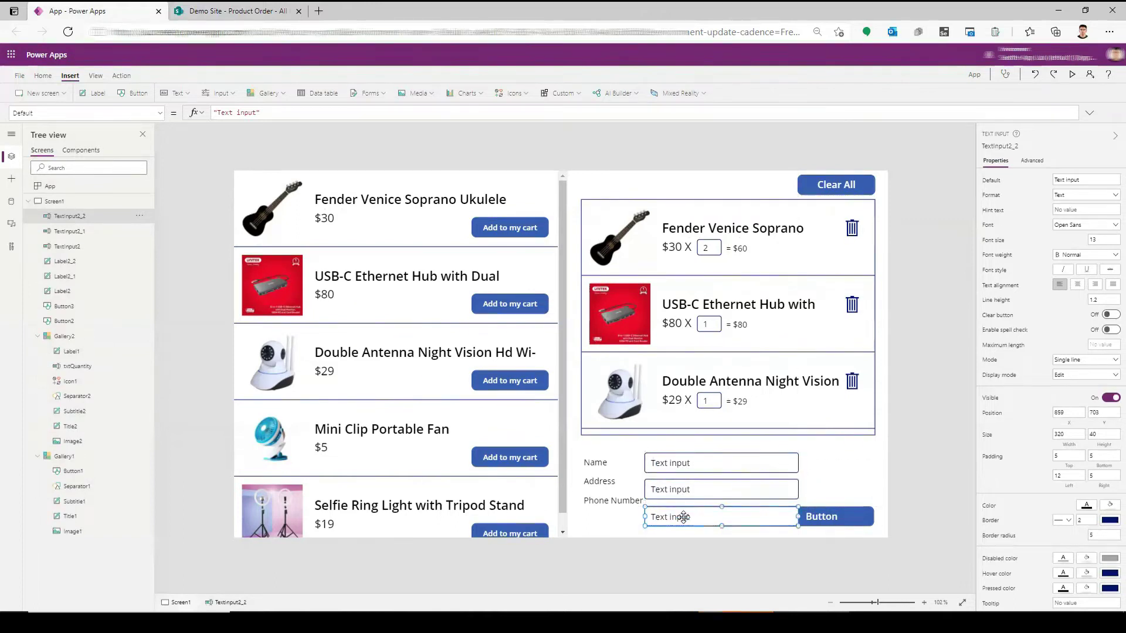
Align the Name, Address and Phone Number labels and shorten the cart gallery.
{"action": "mouse_move", "coordinate": [607, 500]}
{"action": "left_mouse_down"}
{"action": "mouse_move", "coordinate": [610, 518]}
{"action": "mouse_move", "coordinate": [614, 491]}
{"action": "left_mouse_up"}
{"action": "left_click", "coordinate": [598, 465]}
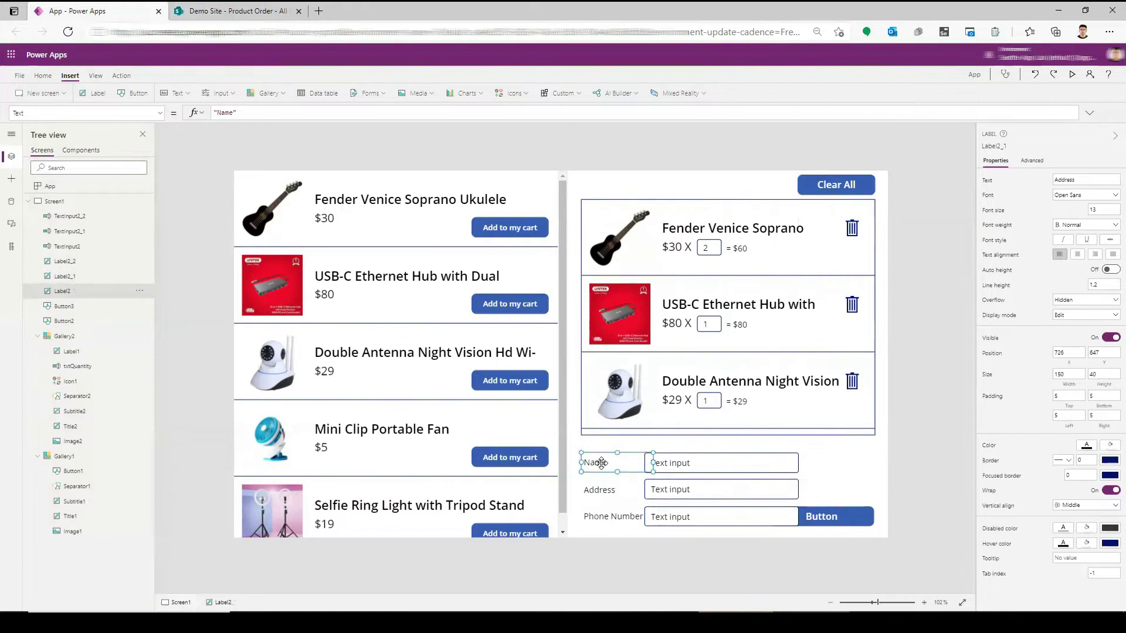
{"action": "left_click", "coordinate": [573, 450]}
{"action": "left_click_drag", "start_coordinate": [573, 451], "coordinate": [618, 533]}
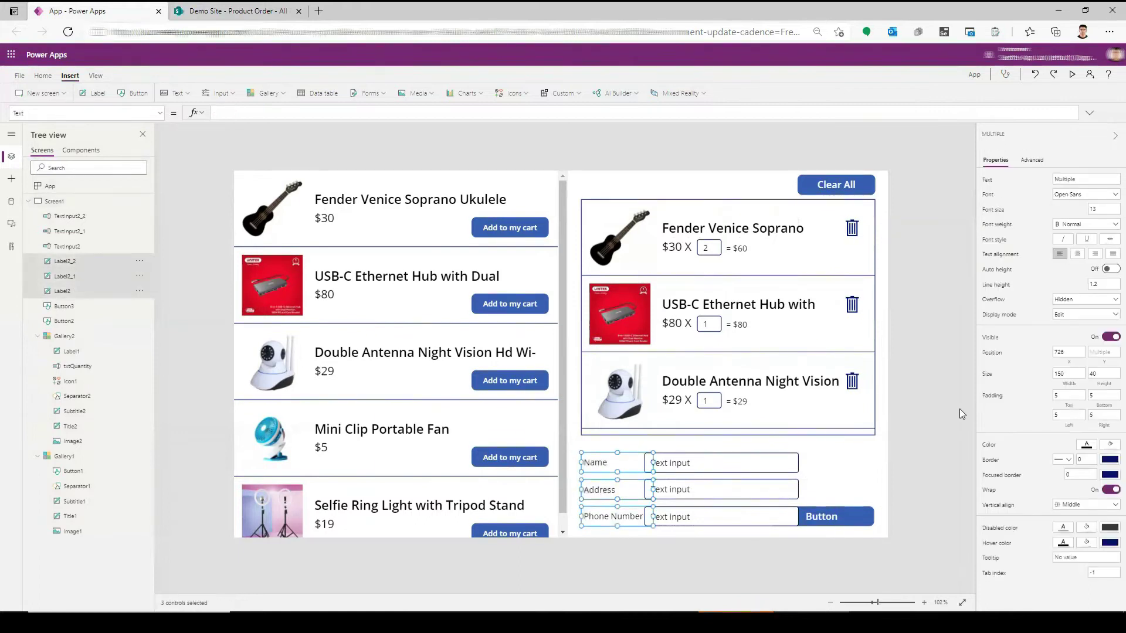
{"action": "left_click", "coordinate": [41, 77]}
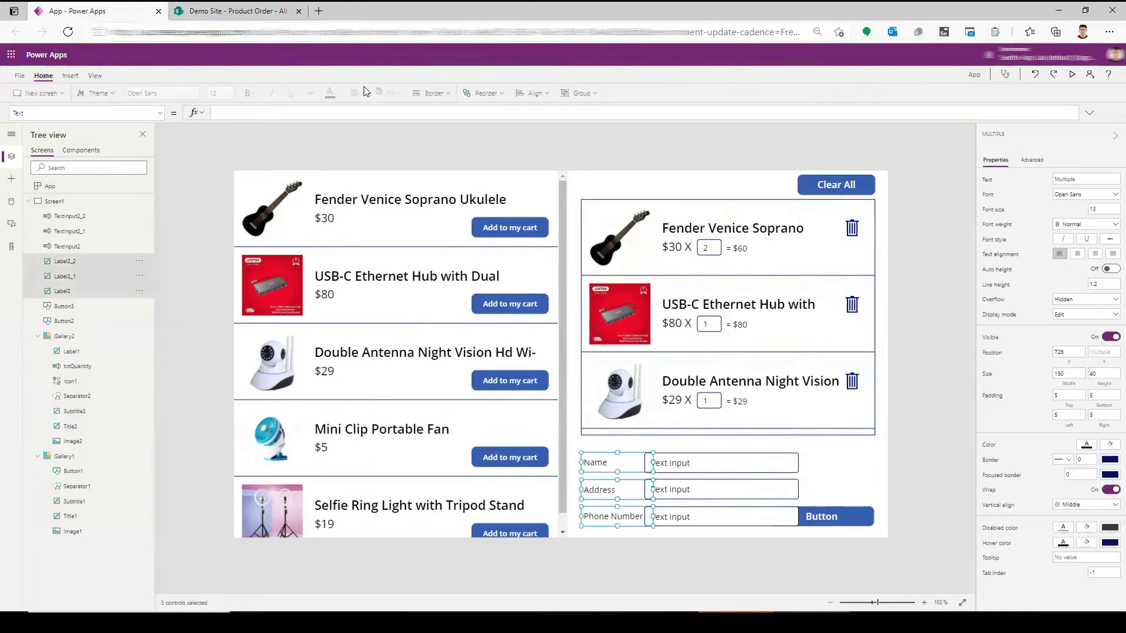
{"action": "left_click", "coordinate": [533, 93]}
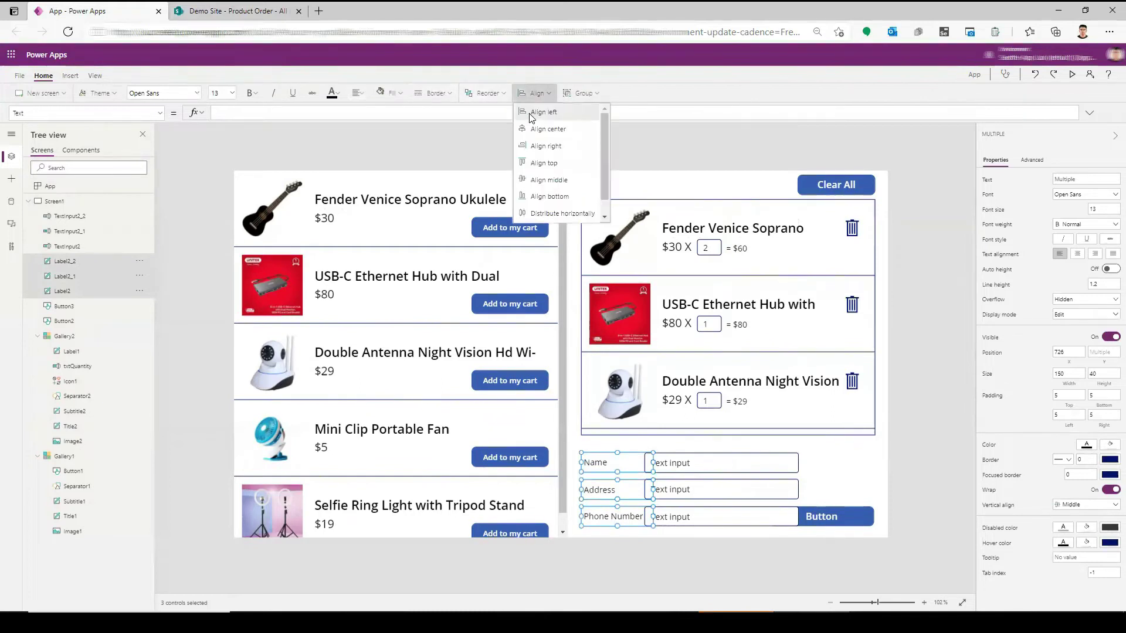
{"action": "left_click", "coordinate": [667, 434]}
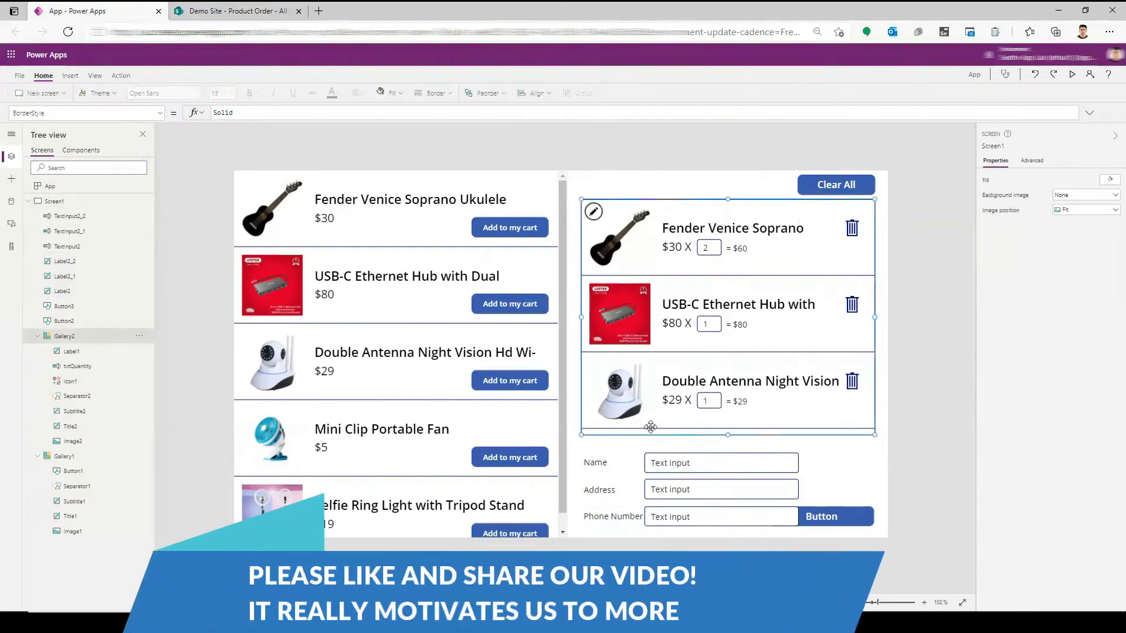
{"action": "left_click_drag", "start_coordinate": [727, 435], "coordinate": [728, 410]}
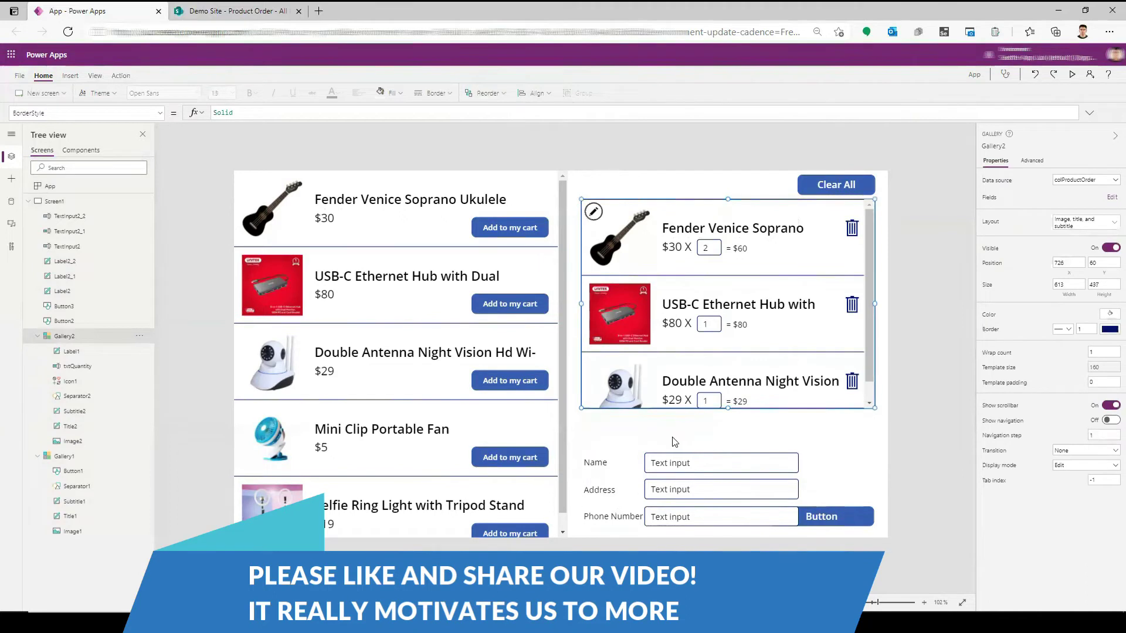
{"action": "left_click", "coordinate": [571, 435]}
Nudge the labels and inputs up and right, then place a narrower Shop button beneath them.
{"action": "left_click_drag", "start_coordinate": [581, 435], "coordinate": [719, 538]}
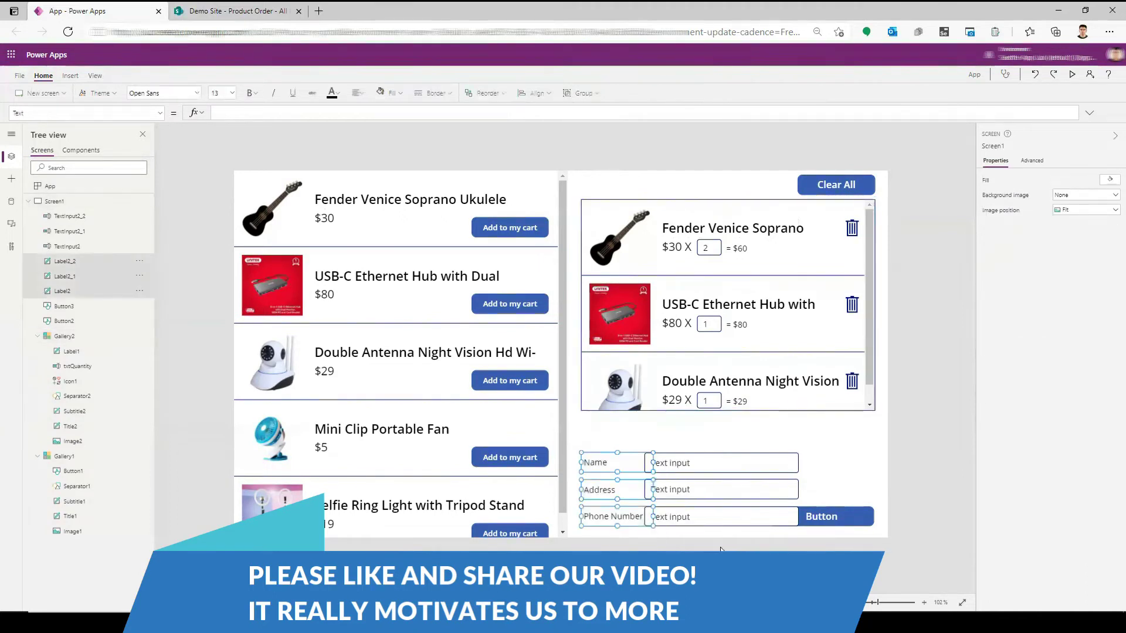
{"action": "left_click", "coordinate": [737, 465], "text": "shift"}
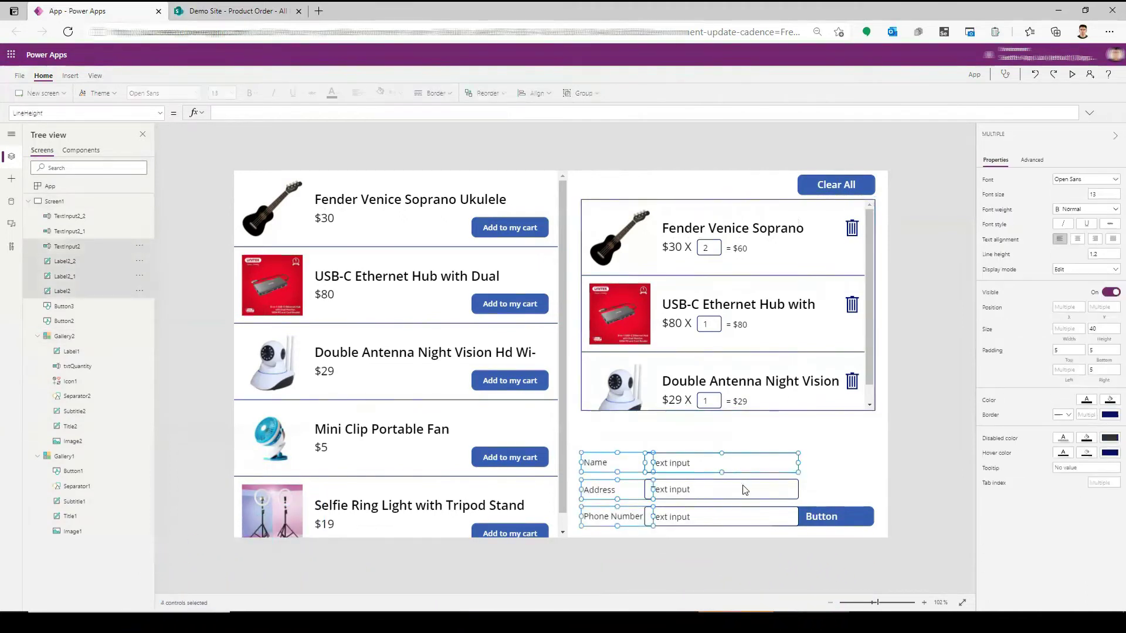
{"action": "left_click", "coordinate": [739, 489], "text": "shift"}
{"action": "left_click", "coordinate": [743, 515], "text": "shift"}
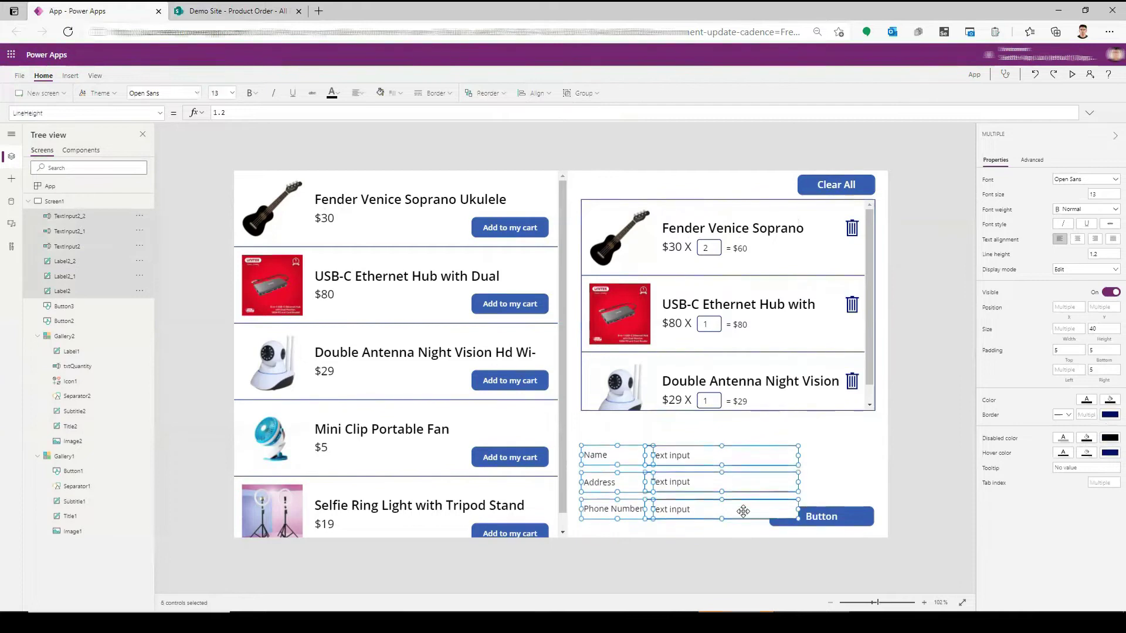
{"action": "key", "text": "Up"}
{"action": "key", "text": "Up"}
{"action": "key", "text": "Up"}
{"action": "key", "text": "Up"}
{"action": "key", "text": "Up"}
{"action": "key", "text": "Up"}
{"action": "key", "text": "Up"}
{"action": "key", "text": "Up"}
{"action": "key", "text": "Up"}
{"action": "key", "text": "Up"}
{"action": "key", "text": "Up"}
{"action": "key", "text": "Up"}
{"action": "key", "text": "Up"}
{"action": "key", "text": "Up"}
{"action": "key", "text": "Up"}
{"action": "key", "text": "Right"}
{"action": "key", "text": "Right"}
{"action": "key", "text": "Right"}
{"action": "key", "text": "Right"}
{"action": "key", "text": "Right"}
{"action": "key", "text": "Right"}
{"action": "left_click_drag", "start_coordinate": [843, 517], "coordinate": [652, 519]}
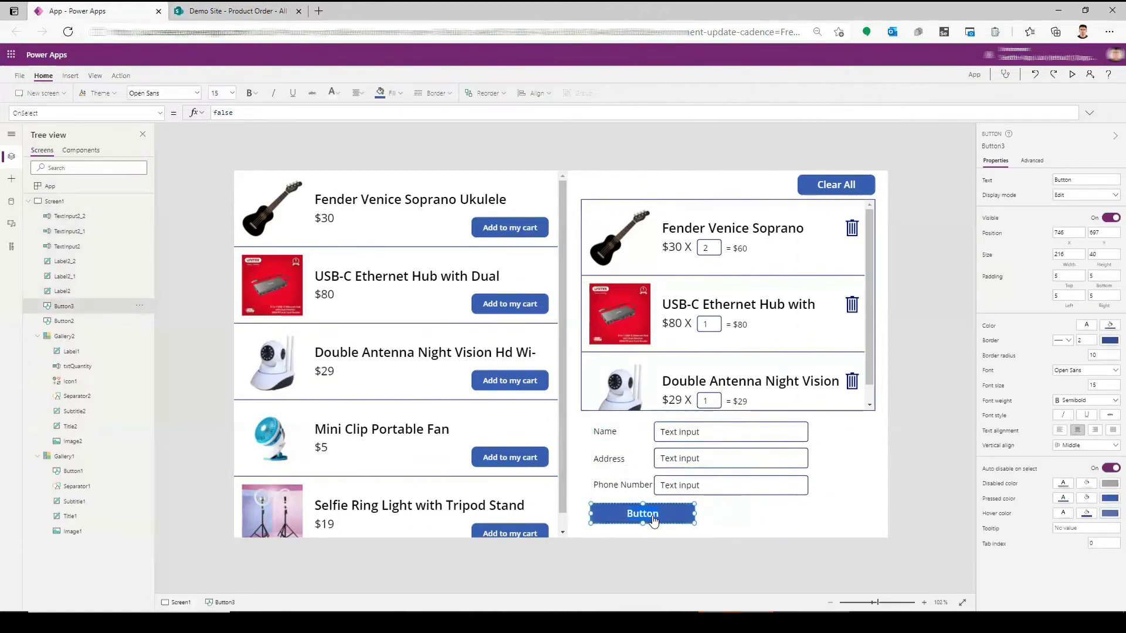
{"action": "type", "text": "Shop"}
{"action": "left_click_drag", "start_coordinate": [589, 514], "coordinate": [691, 521]}
Insert a rectangle and position it at the buyer-detail fields' top-left corner.
{"action": "left_click", "coordinate": [770, 540]}
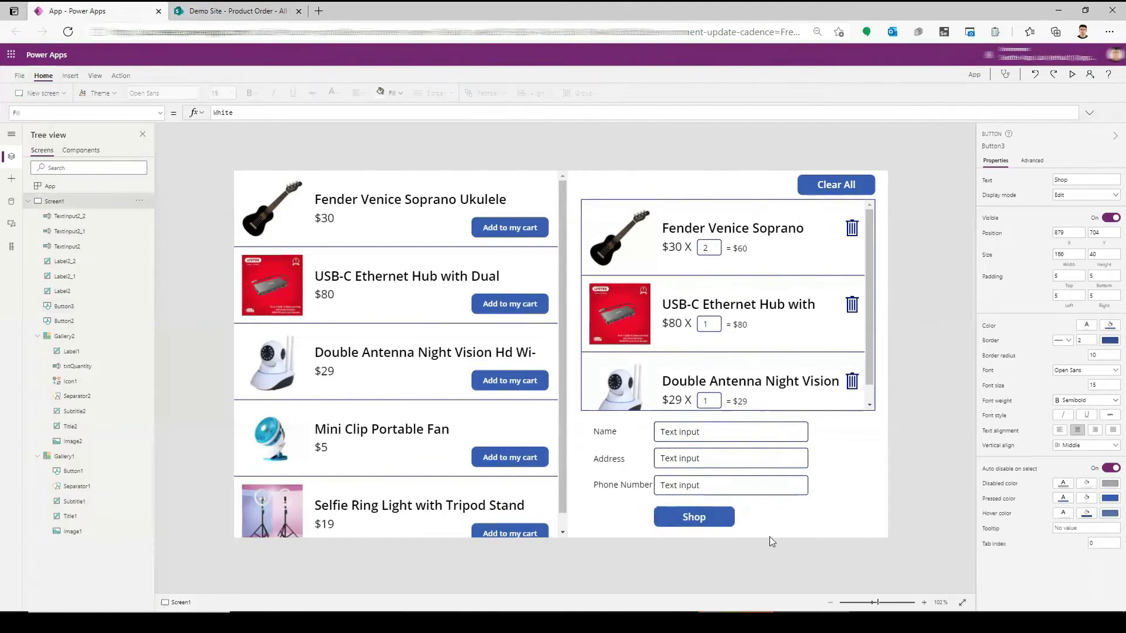
{"action": "left_click", "coordinate": [70, 76]}
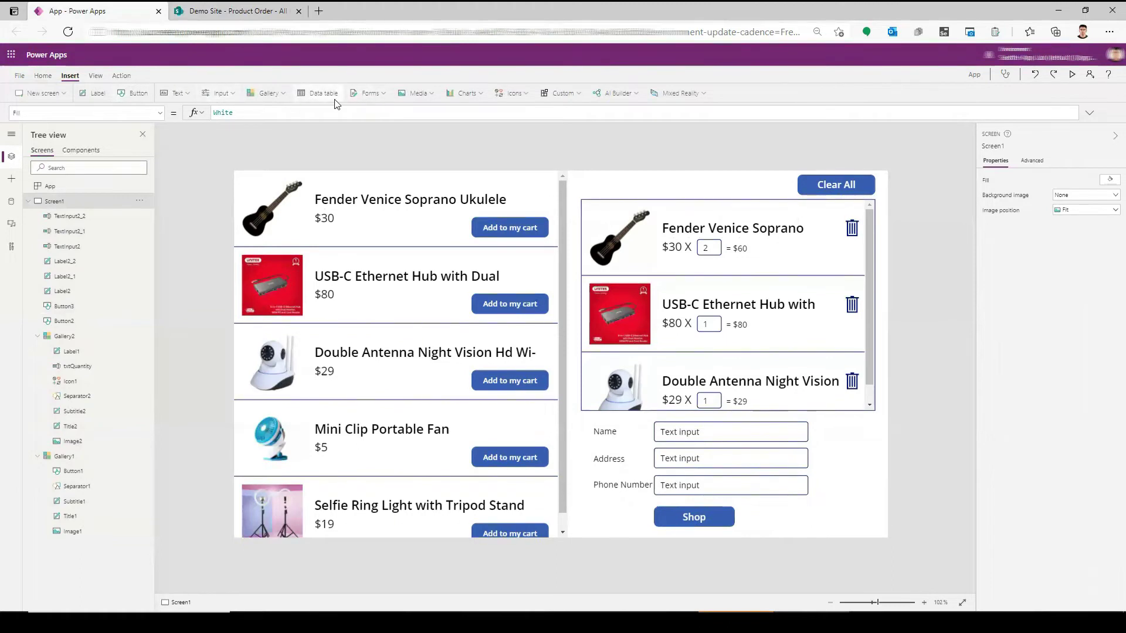
{"action": "left_click", "coordinate": [213, 93]}
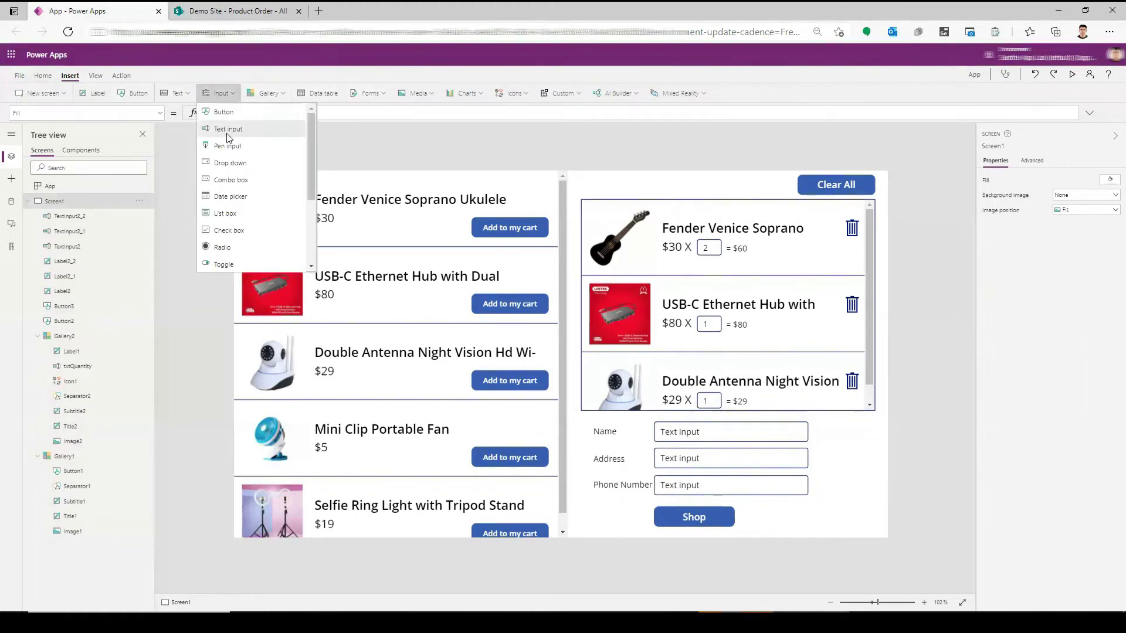
{"action": "left_click", "coordinate": [510, 93]}
{"action": "scroll", "coordinate": [545, 223], "scroll_direction": "down", "scroll_amount": 3}
{"action": "scroll", "coordinate": [545, 223], "scroll_direction": "down", "scroll_amount": 3}
{"action": "scroll", "coordinate": [542, 255], "scroll_direction": "down", "scroll_amount": 3}
{"action": "scroll", "coordinate": [543, 256], "scroll_direction": "down", "scroll_amount": 2}
{"action": "scroll", "coordinate": [601, 174], "scroll_direction": "down", "scroll_amount": 2}
{"action": "scroll", "coordinate": [601, 174], "scroll_direction": "down", "scroll_amount": 3}
{"action": "scroll", "coordinate": [603, 219], "scroll_direction": "down", "scroll_amount": 3}
{"action": "scroll", "coordinate": [607, 242], "scroll_direction": "down", "scroll_amount": 3}
{"action": "scroll", "coordinate": [608, 257], "scroll_direction": "down", "scroll_amount": 3}
{"action": "left_click", "coordinate": [522, 154]}
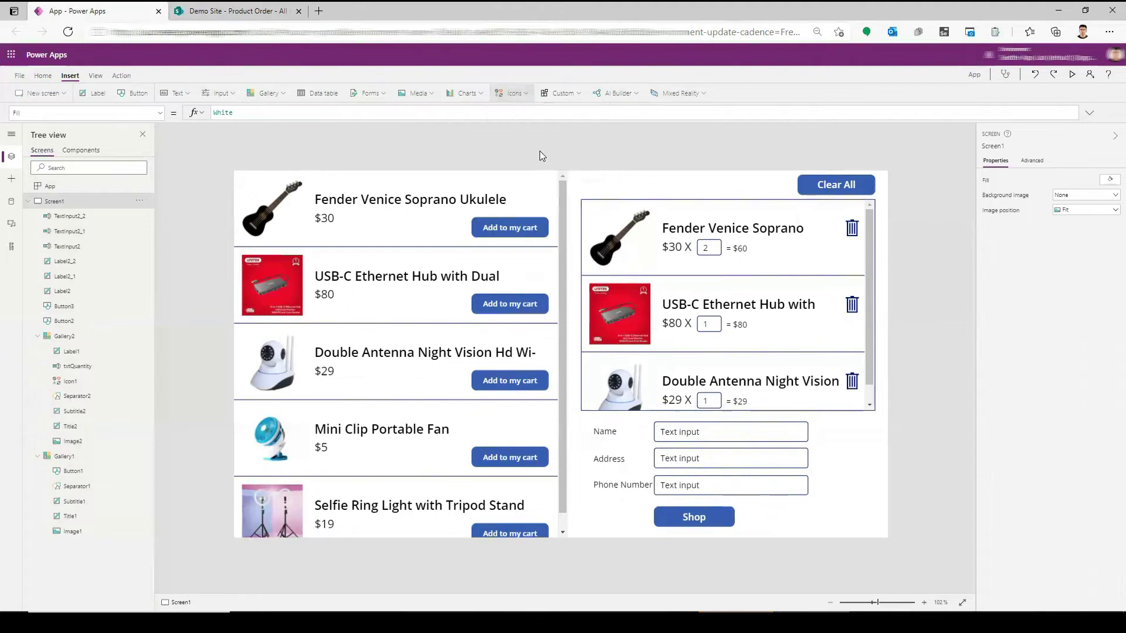
{"action": "left_click_drag", "start_coordinate": [297, 226], "coordinate": [625, 455]}
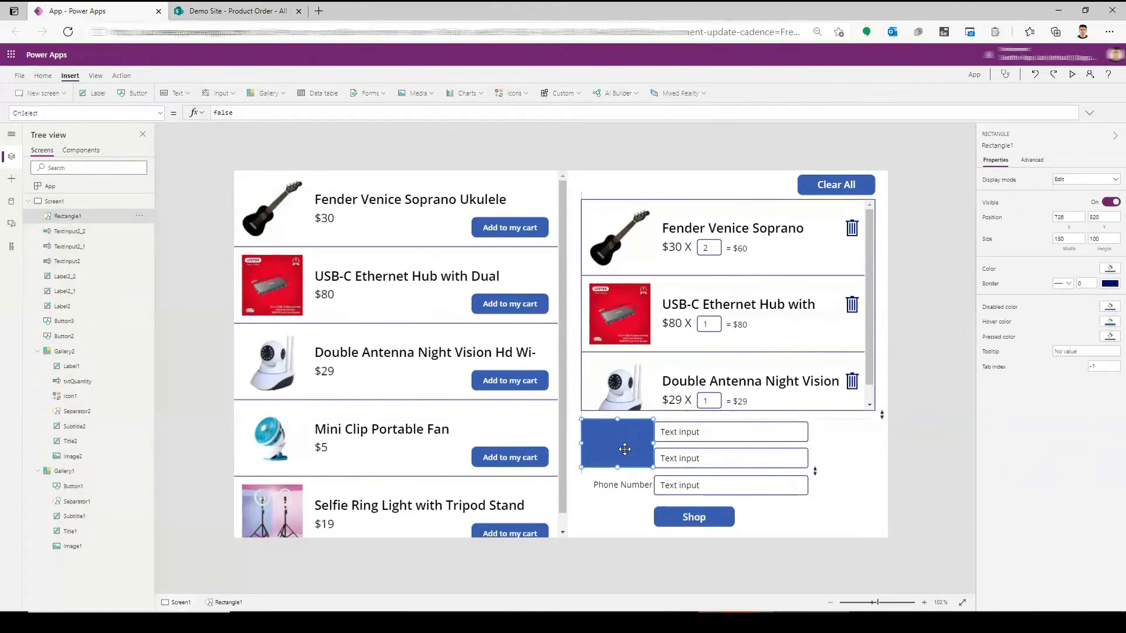
{"action": "left_click_drag", "start_coordinate": [624, 454], "coordinate": [874, 439]}
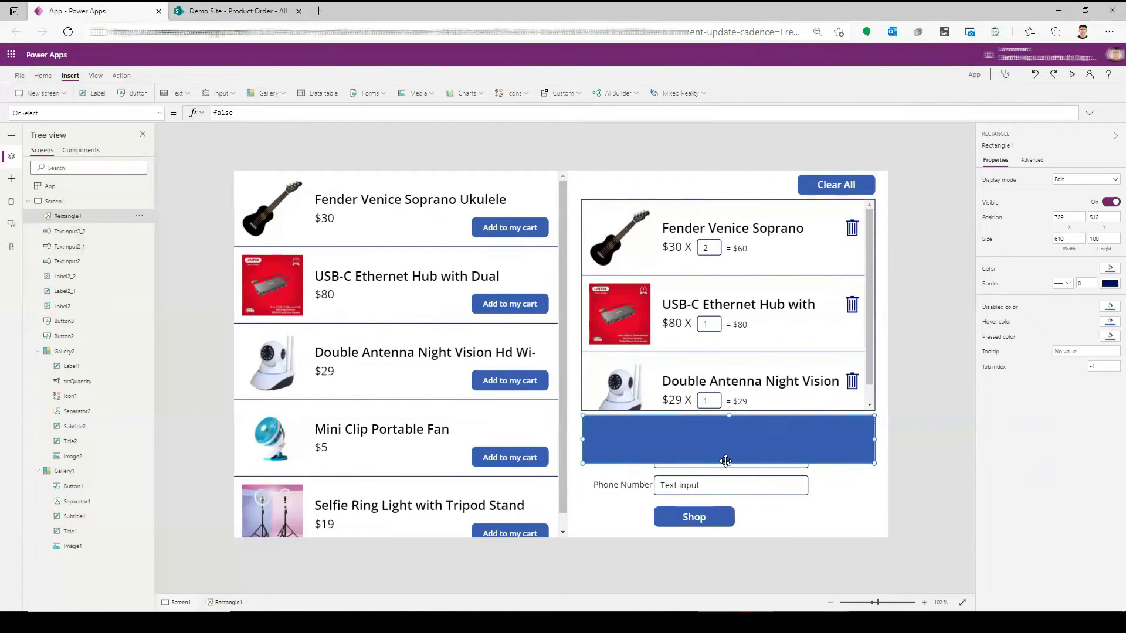
Stretch the rectangle over the form, send it to back, and colour it light grey.
{"action": "left_click_drag", "start_coordinate": [726, 459], "coordinate": [734, 536]}
{"action": "right_click", "coordinate": [753, 503]}
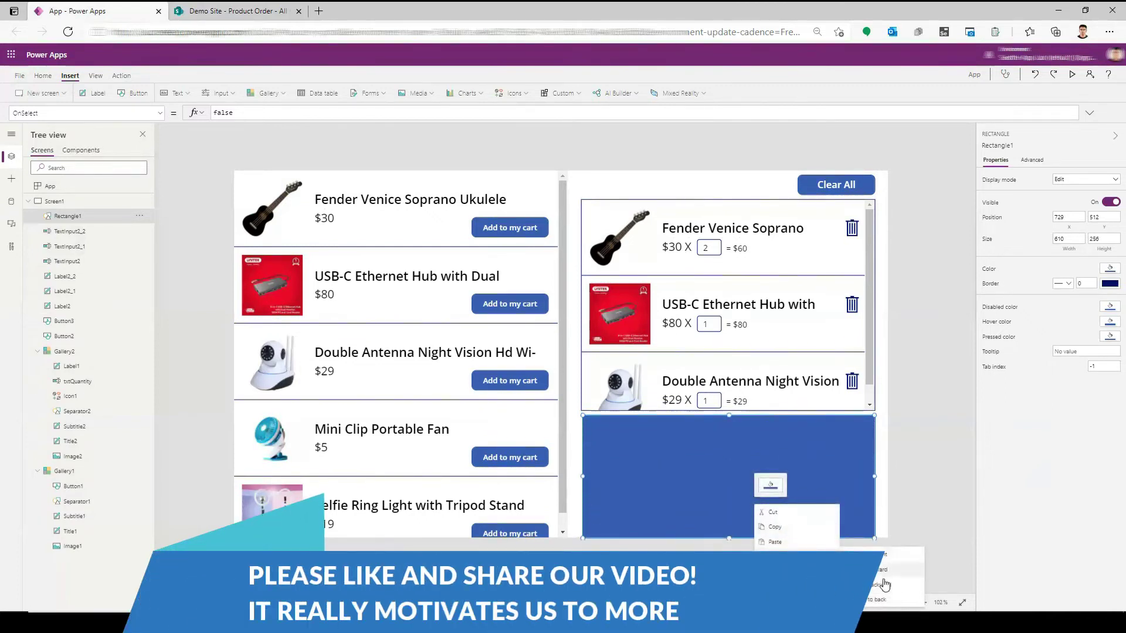
{"action": "left_click", "coordinate": [884, 599]}
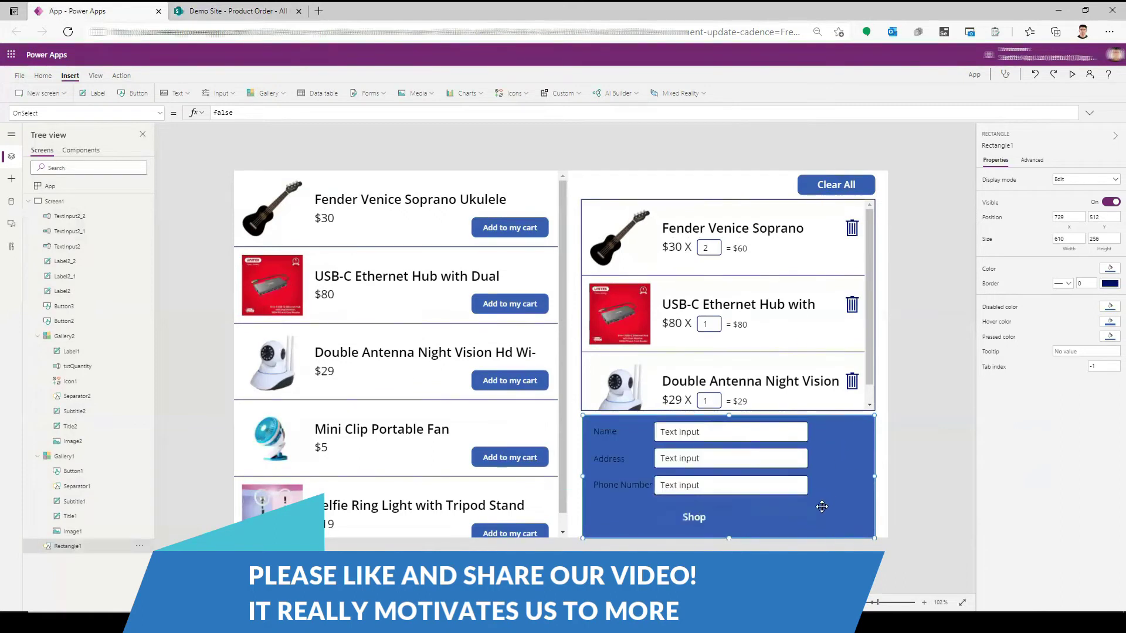
{"action": "left_click_drag", "start_coordinate": [730, 538], "coordinate": [728, 533]}
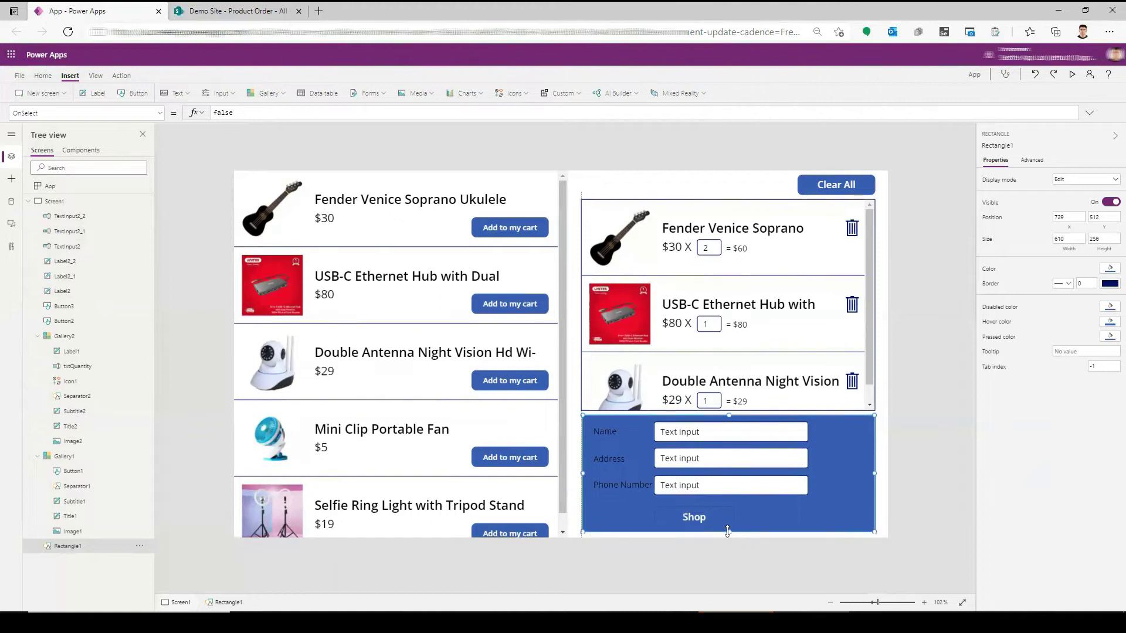
{"action": "left_click", "coordinate": [1110, 269]}
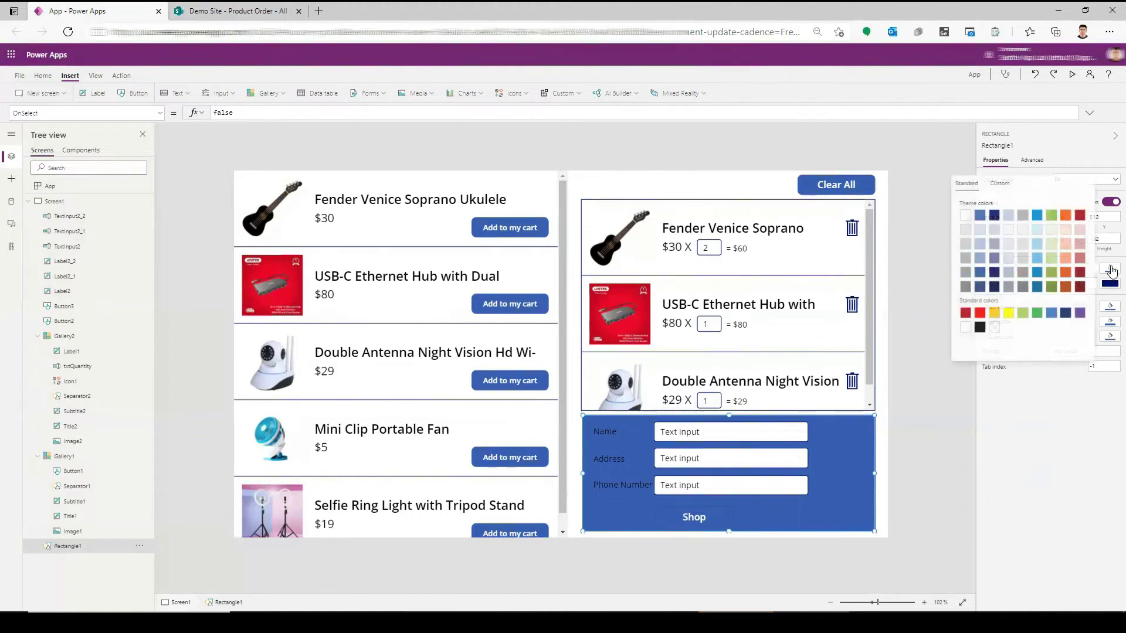
{"action": "left_click", "coordinate": [1006, 230]}
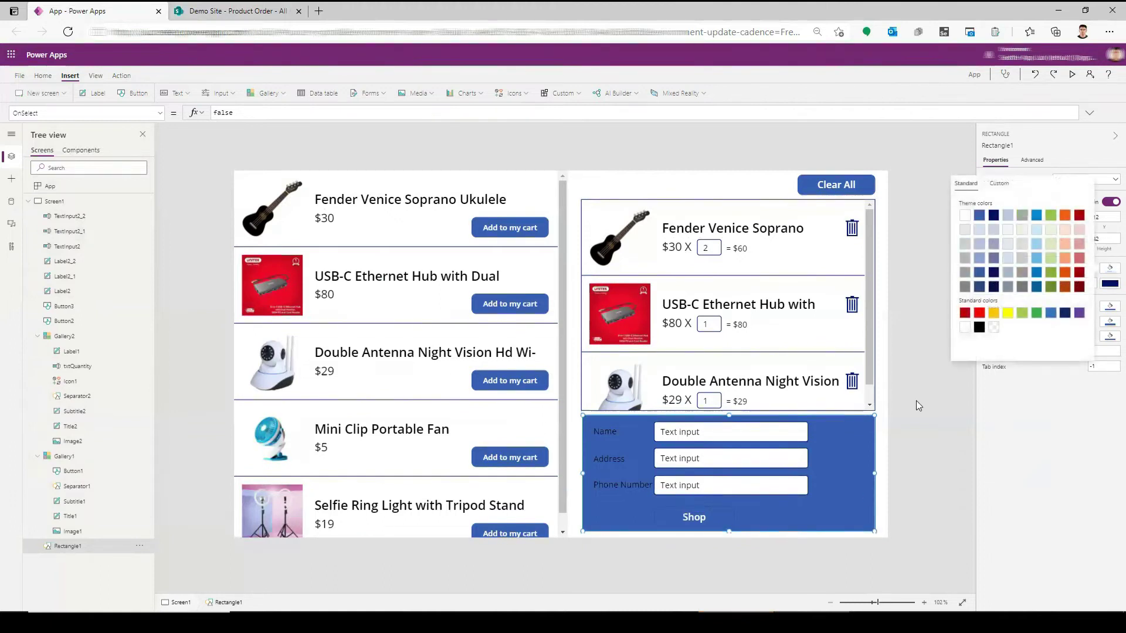
{"action": "left_click", "coordinate": [916, 446]}
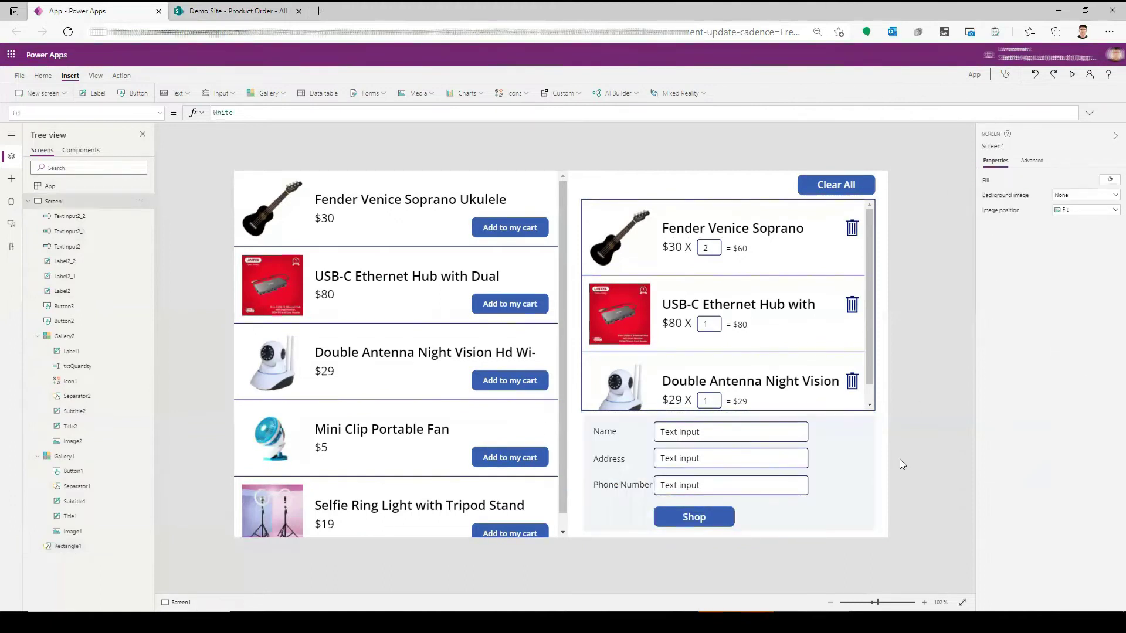
Clear the Default text of the Name, Address and Phone Number inputs.
{"action": "left_click", "coordinate": [748, 430]}
{"action": "left_click", "coordinate": [1077, 182]}
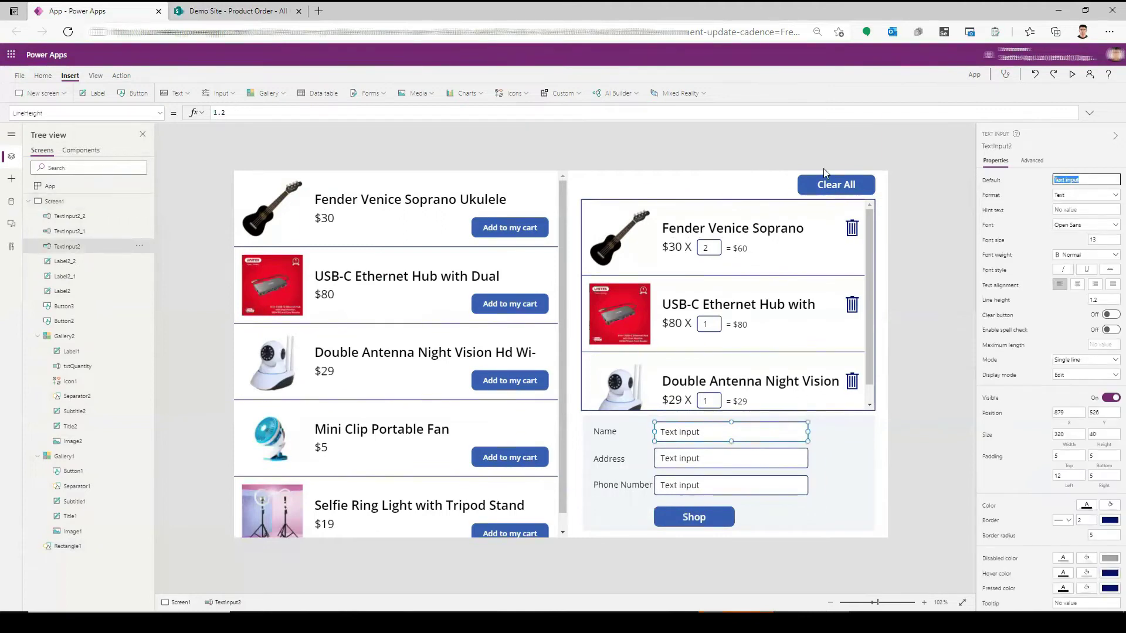
{"action": "key", "text": "Delete"}
{"action": "left_click", "coordinate": [730, 457]}
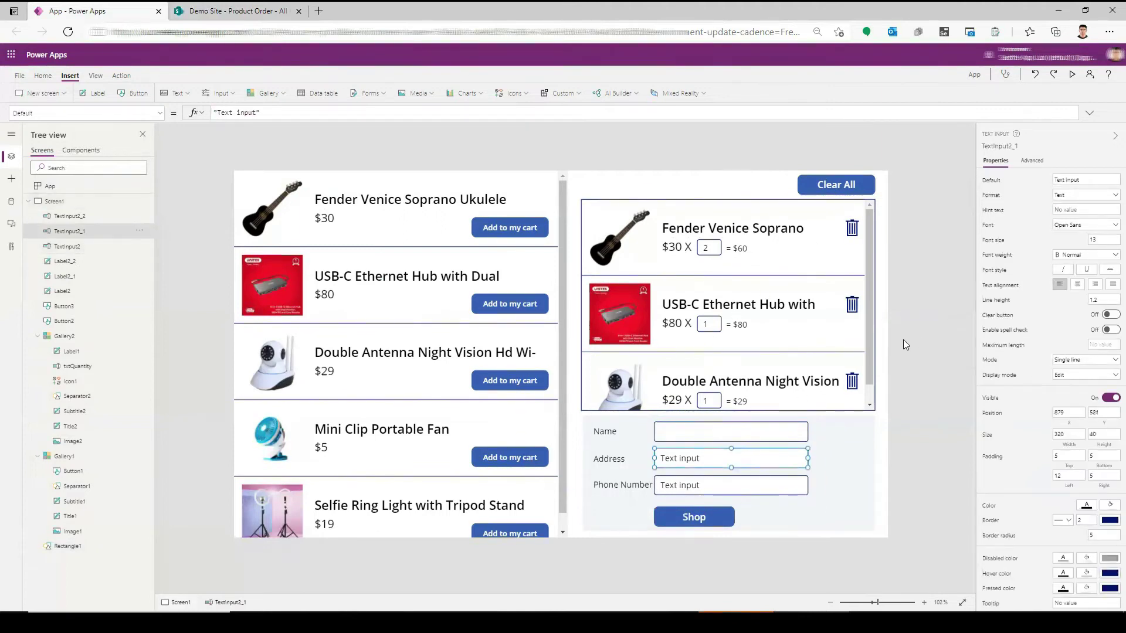
{"action": "left_click", "coordinate": [1095, 180]}
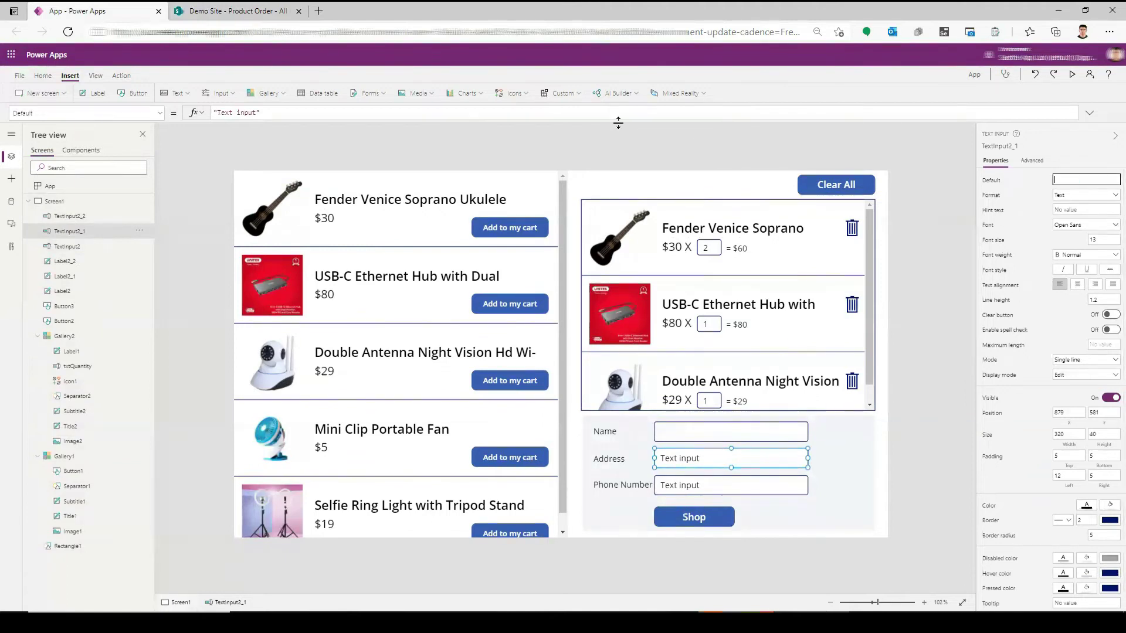
{"action": "left_click", "coordinate": [721, 487]}
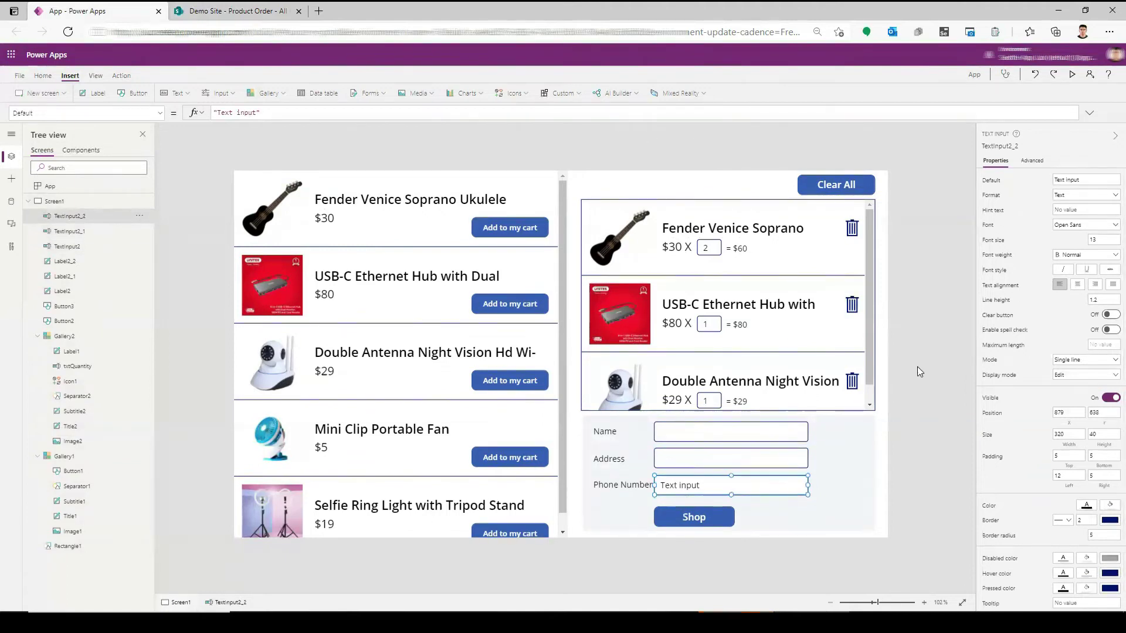
{"action": "left_click", "coordinate": [1085, 181]}
{"action": "key", "text": "Delete"}
Set hints 'Enter your full name', 'Enter you shipping address' and 'Enter your phone number'.
{"action": "left_click", "coordinate": [694, 438]}
{"action": "left_click", "coordinate": [1085, 209]}
{"action": "type", "text": "Enter you"}
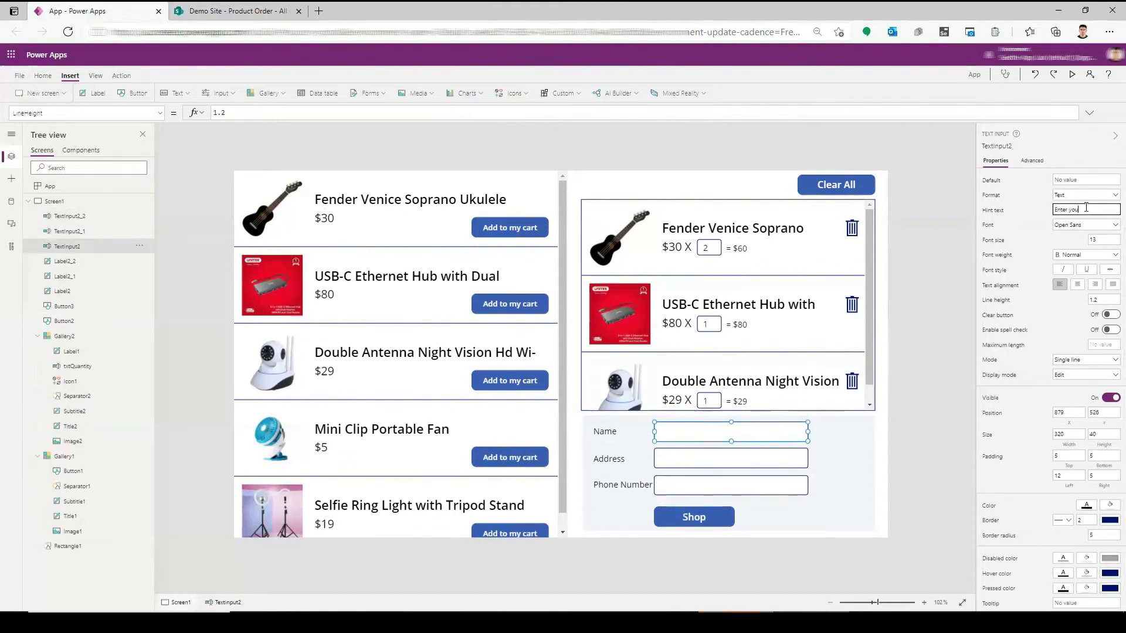
{"action": "type", "text": "r full name"}
{"action": "left_click", "coordinate": [777, 458]}
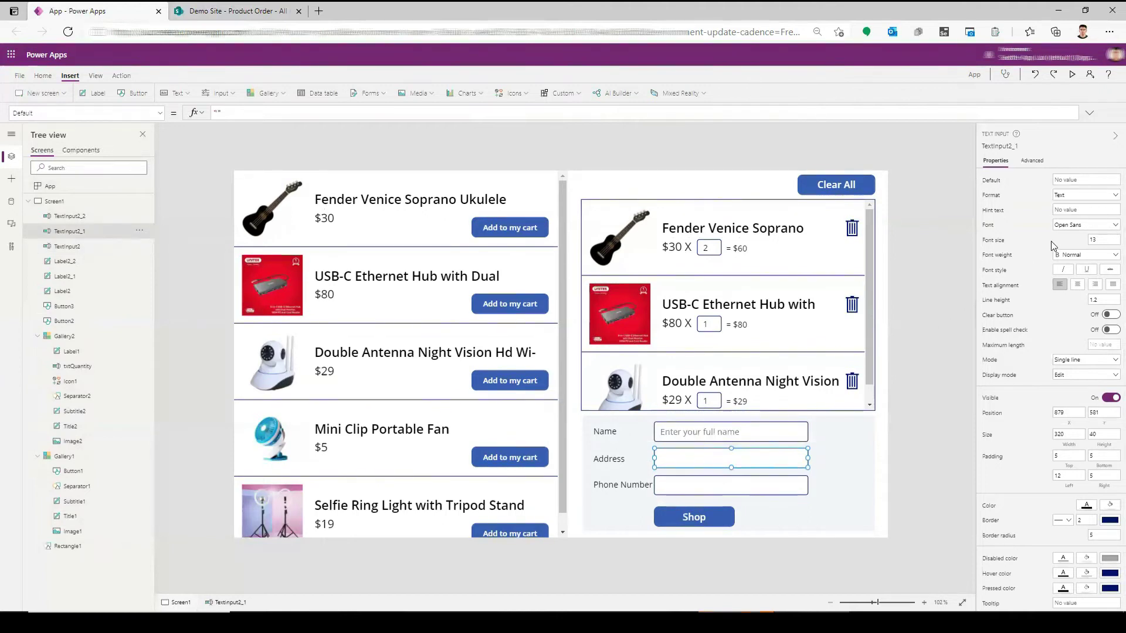
{"action": "left_click", "coordinate": [1081, 210]}
{"action": "type", "text": "Enter you shipping addr"}
{"action": "type", "text": "ess"}
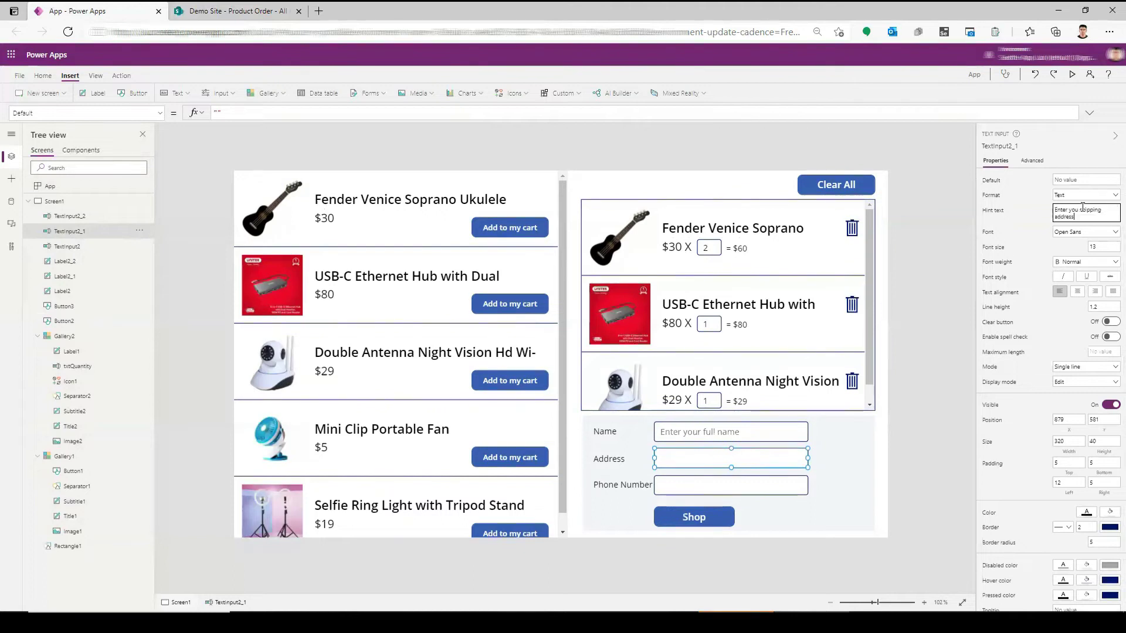
{"action": "left_click", "coordinate": [762, 485]}
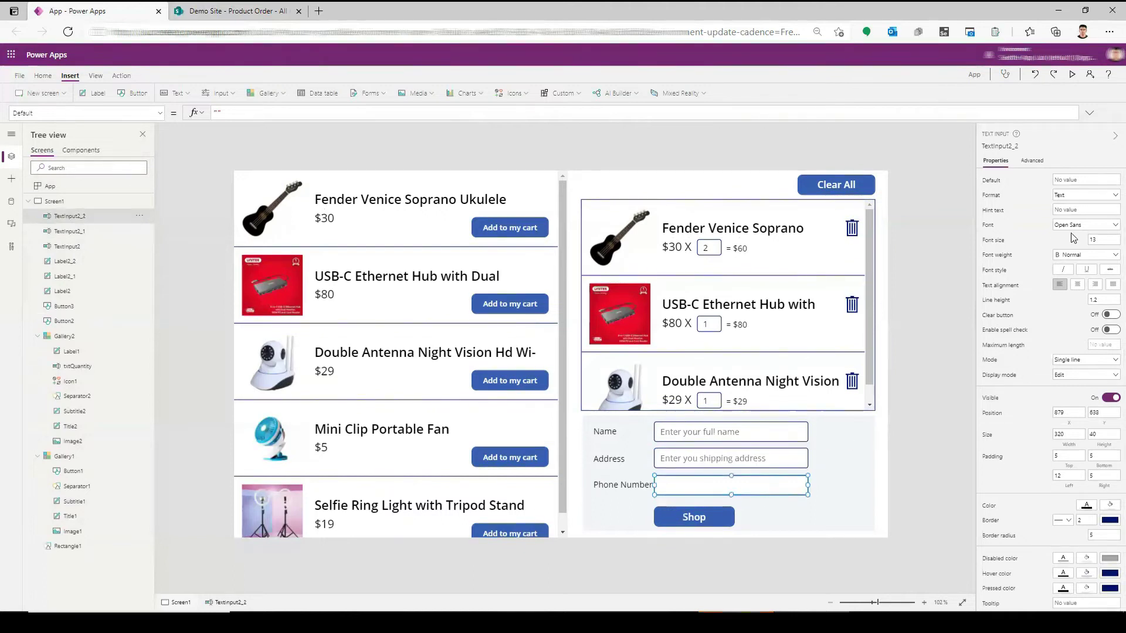
{"action": "left_click", "coordinate": [1087, 209]}
{"action": "type", "text": "Enter your phone number"}
{"action": "left_click", "coordinate": [810, 525]}
{"action": "left_click", "coordinate": [697, 510]}
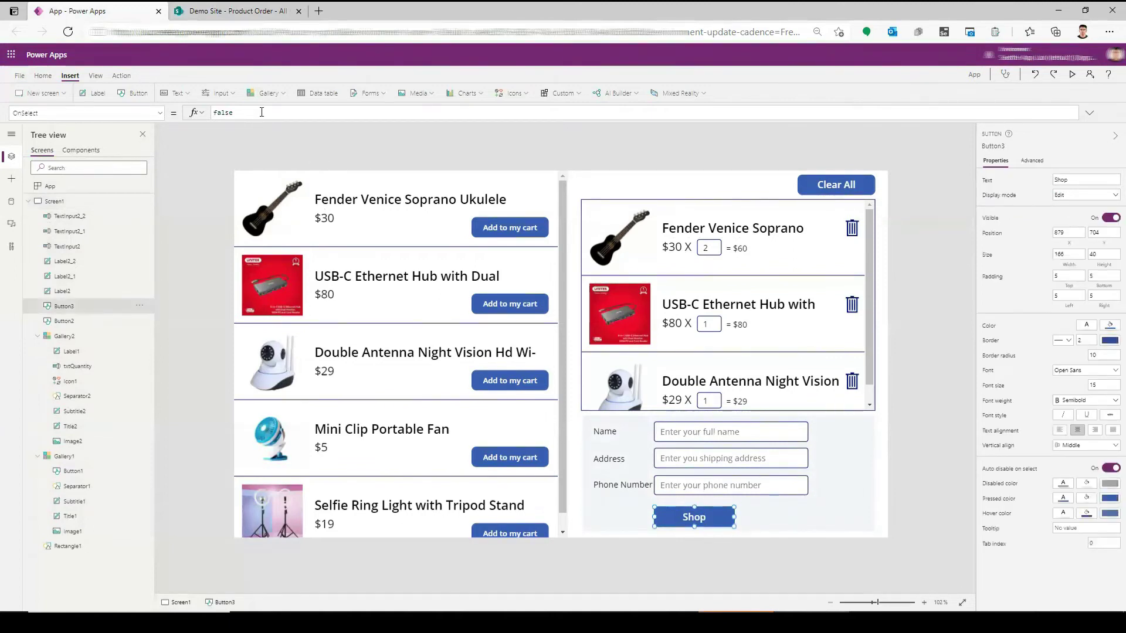
Rename the cart gallery Gallery2 to galCart in the Tree view.
{"action": "left_click", "coordinate": [870, 333]}
{"action": "double_click", "coordinate": [79, 336]}
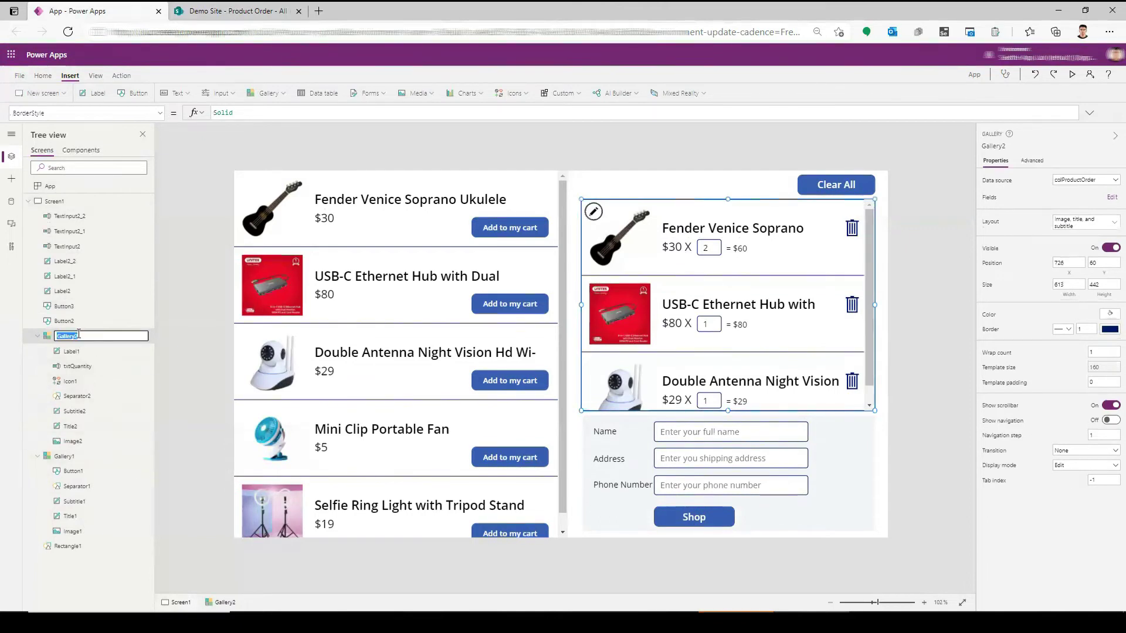
{"action": "type", "text": "galCart"}
{"action": "left_click", "coordinate": [184, 377]}
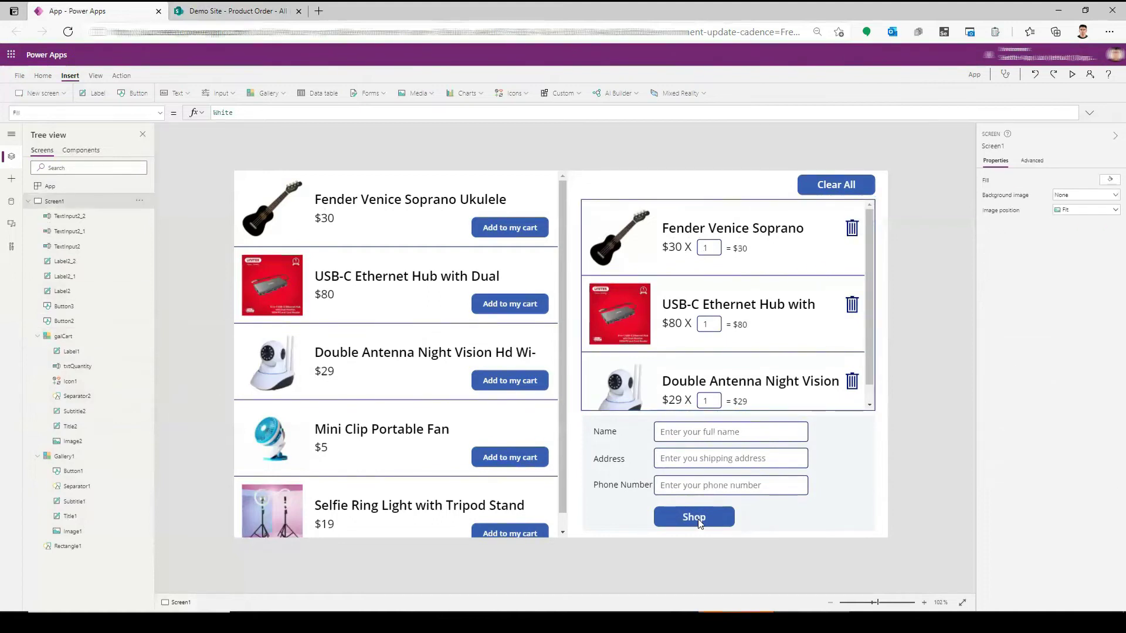
{"action": "left_click", "coordinate": [698, 517]}
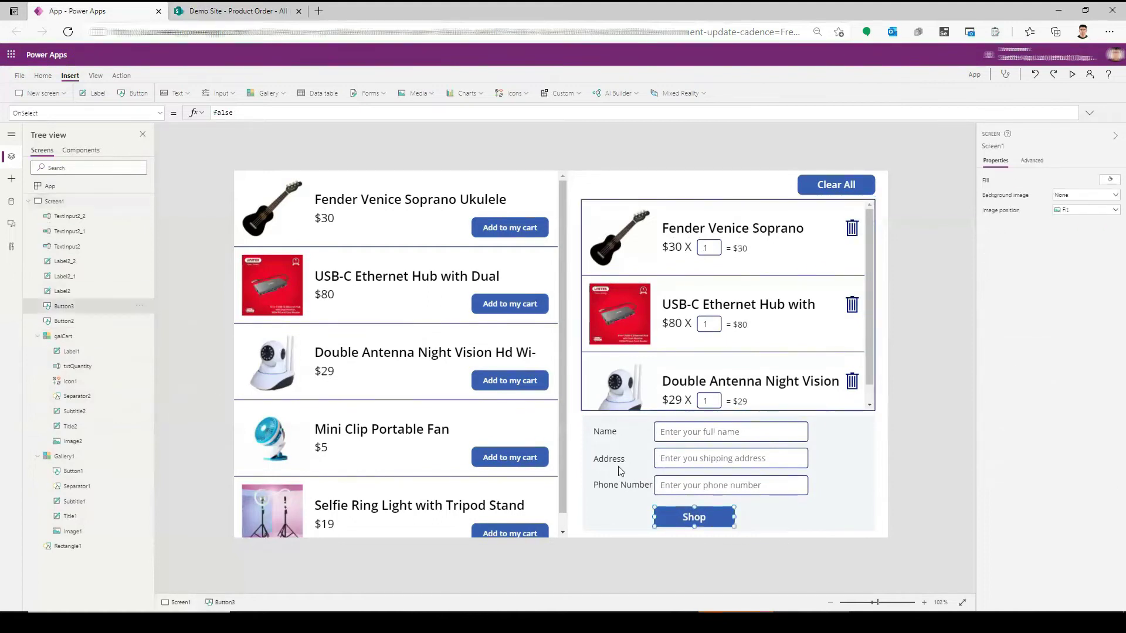
Change the Shop button's OnSelect from false to ForAll(galCart.AllItems, Patch(.
{"action": "double_click", "coordinate": [255, 113]}
{"action": "type", "text": "ForAll(galCart.A"}
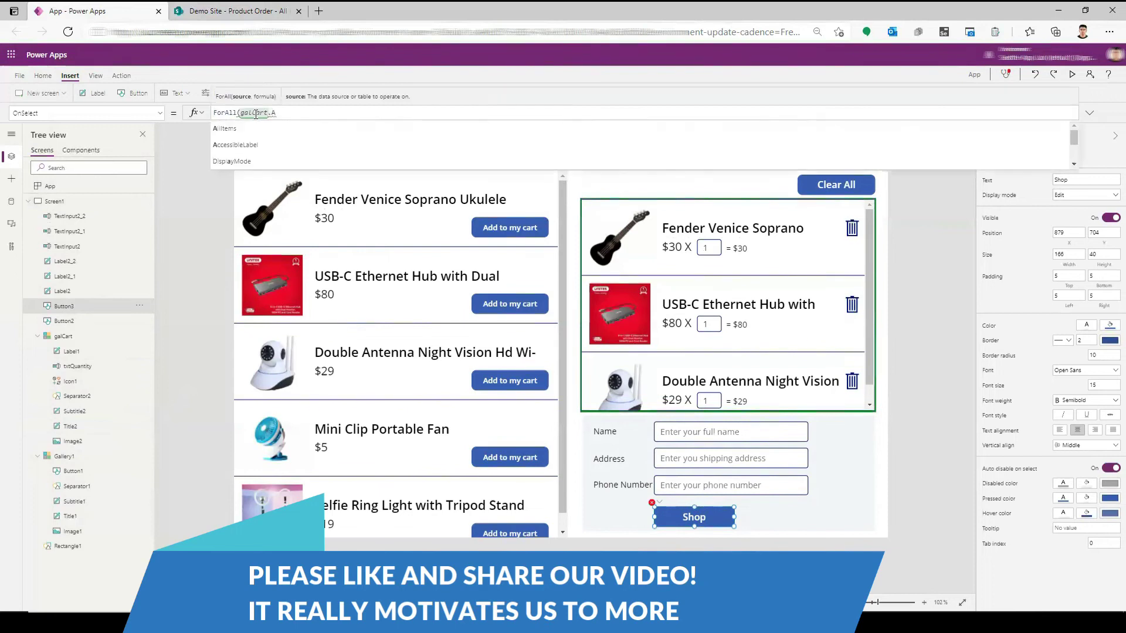
{"action": "left_click", "coordinate": [308, 129]}
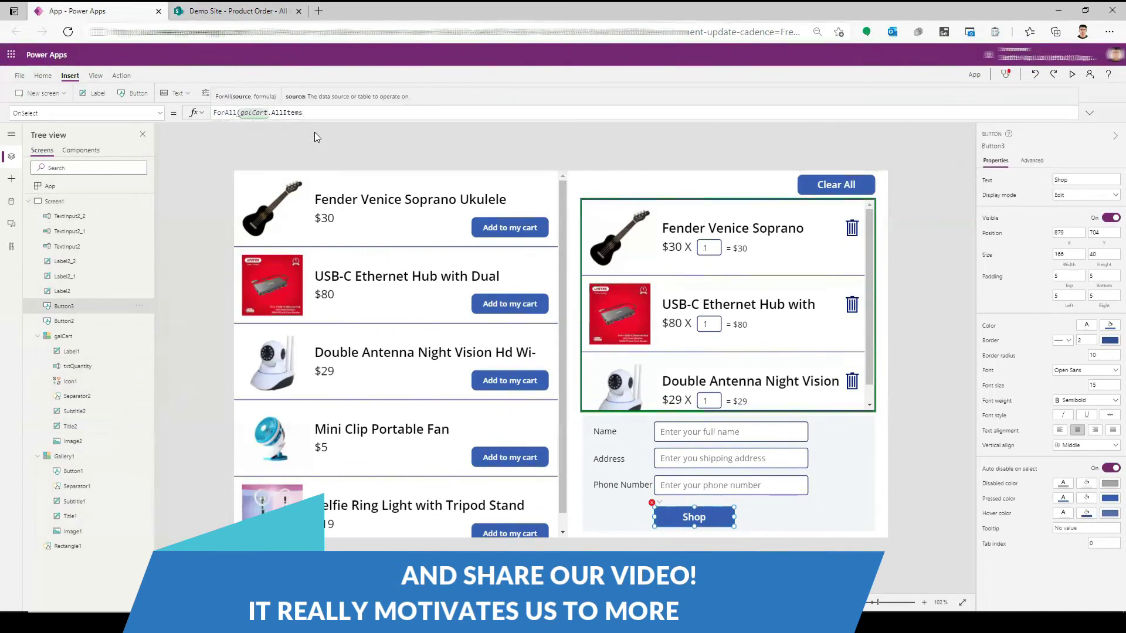
{"action": "type", "text": ","}
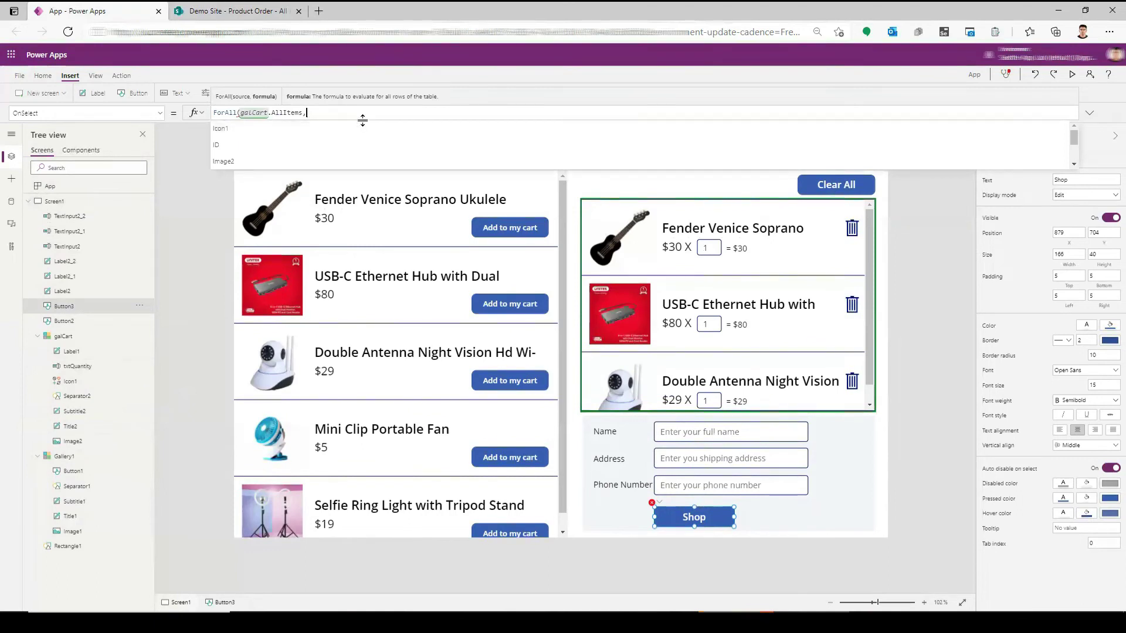
{"action": "left_click_drag", "start_coordinate": [362, 121], "coordinate": [373, 216]}
{"action": "type", "text": "Pat"}
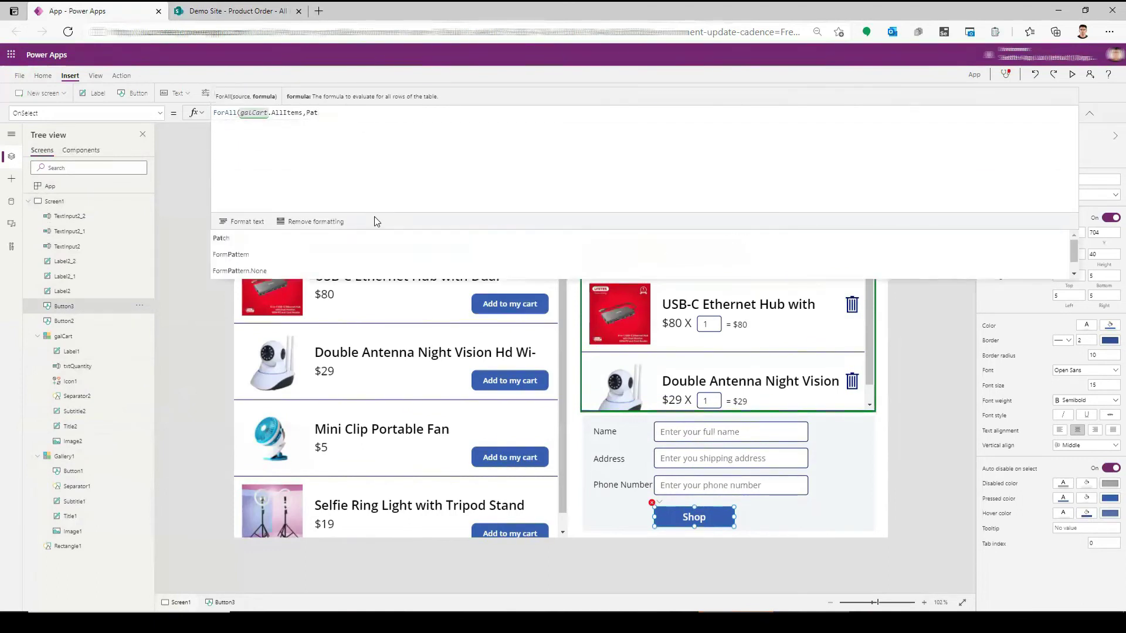
{"action": "key", "text": "Tab"}
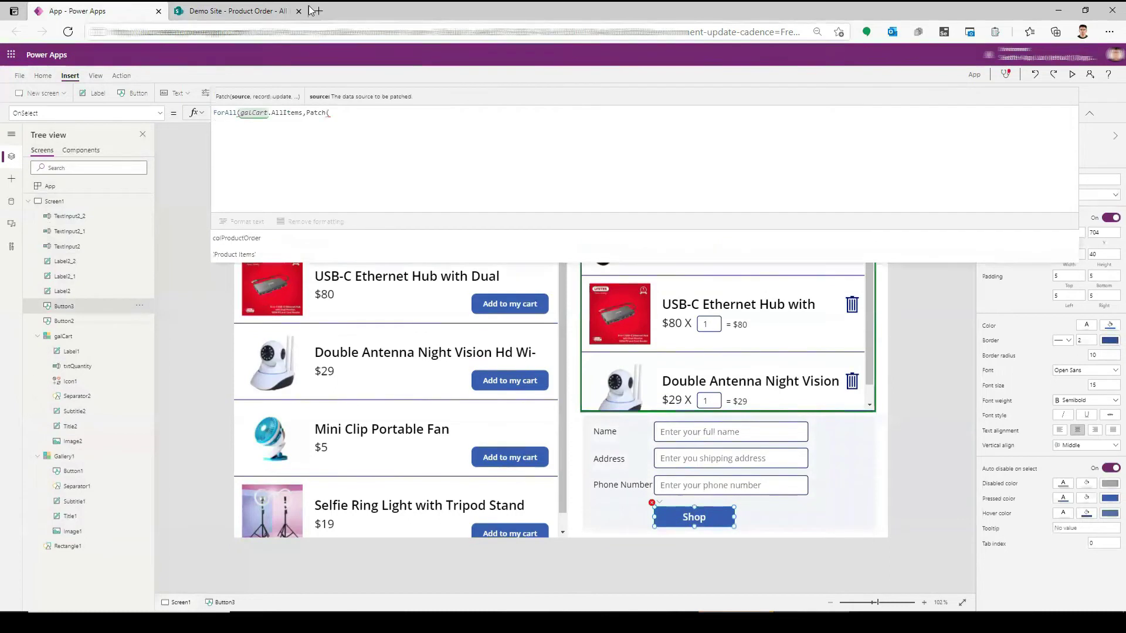
{"action": "left_click", "coordinate": [289, 11]}
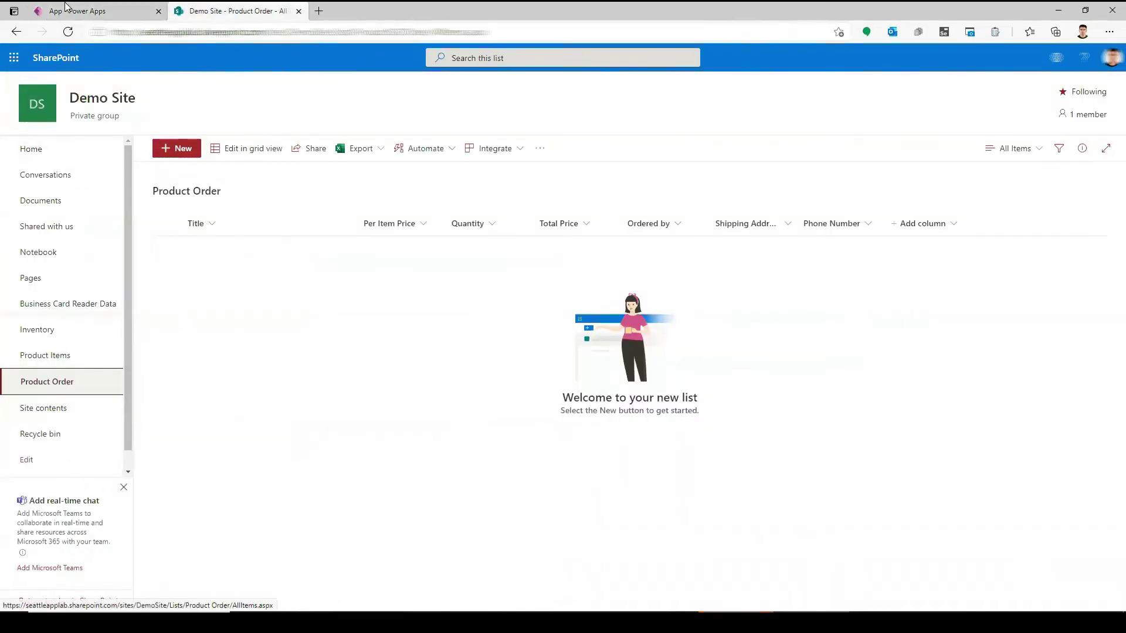
{"action": "left_click", "coordinate": [88, 10]}
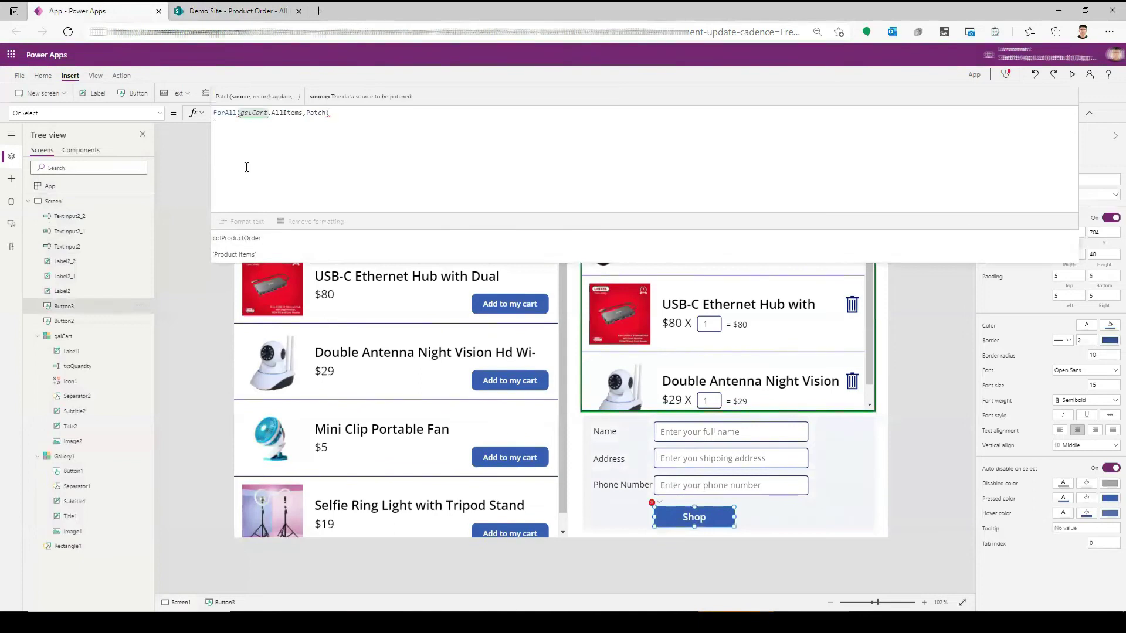
{"action": "type", "text": "'"}
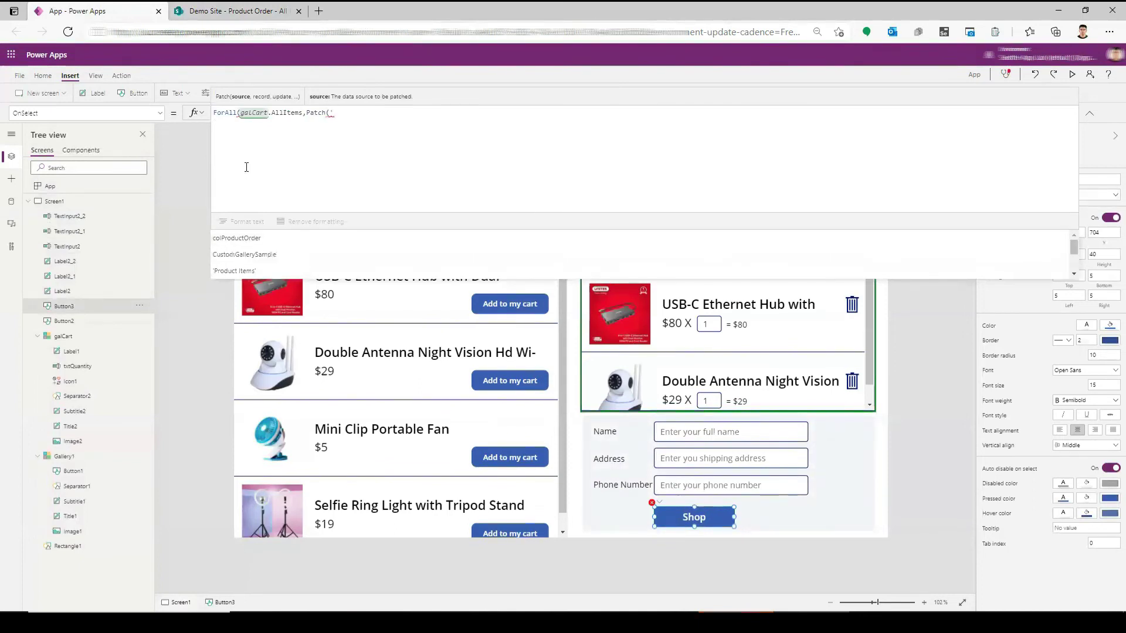
{"action": "key", "text": "BackSpace"}
Add Demo Site's Product Order list as a SharePoint data source.
{"action": "left_click", "coordinate": [11, 201]}
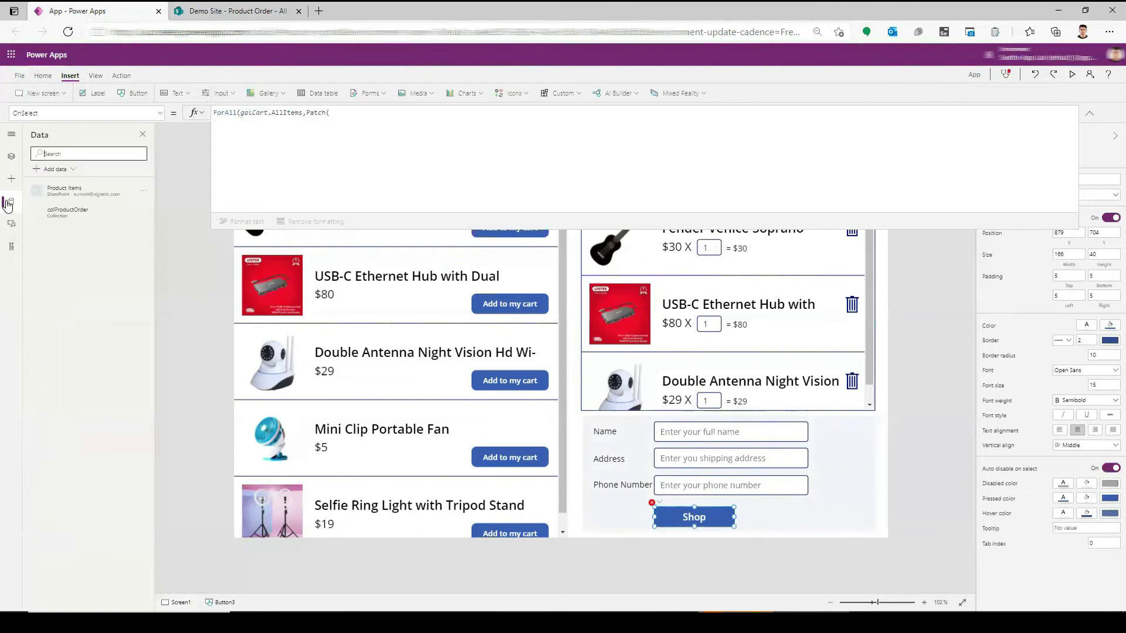
{"action": "mouse_move", "coordinate": [79, 190]}
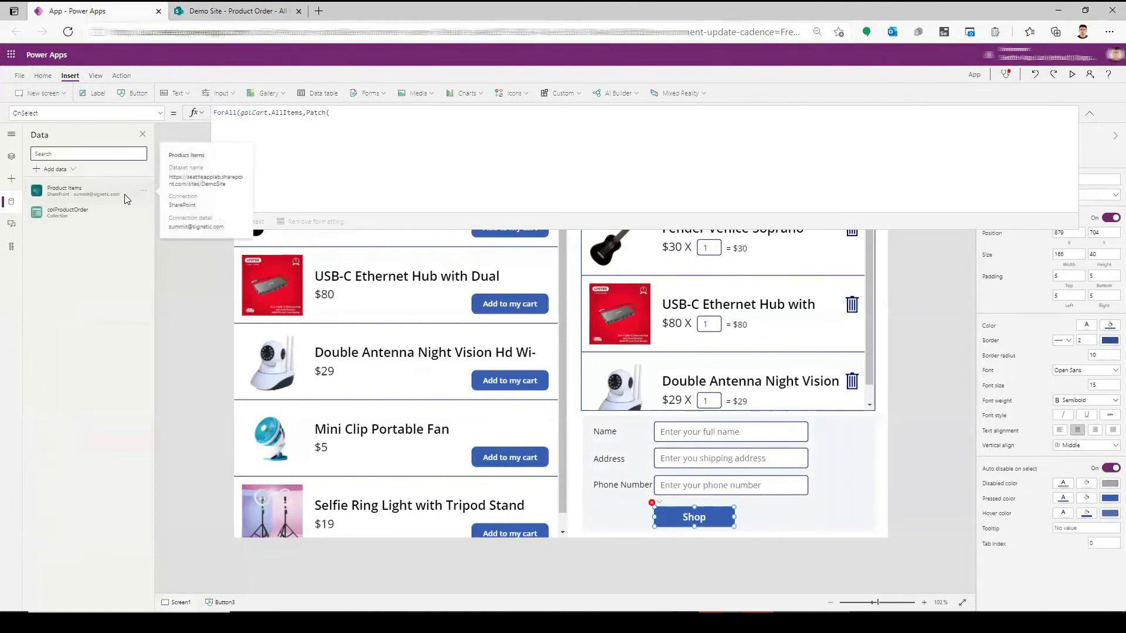
{"action": "left_click", "coordinate": [56, 169]}
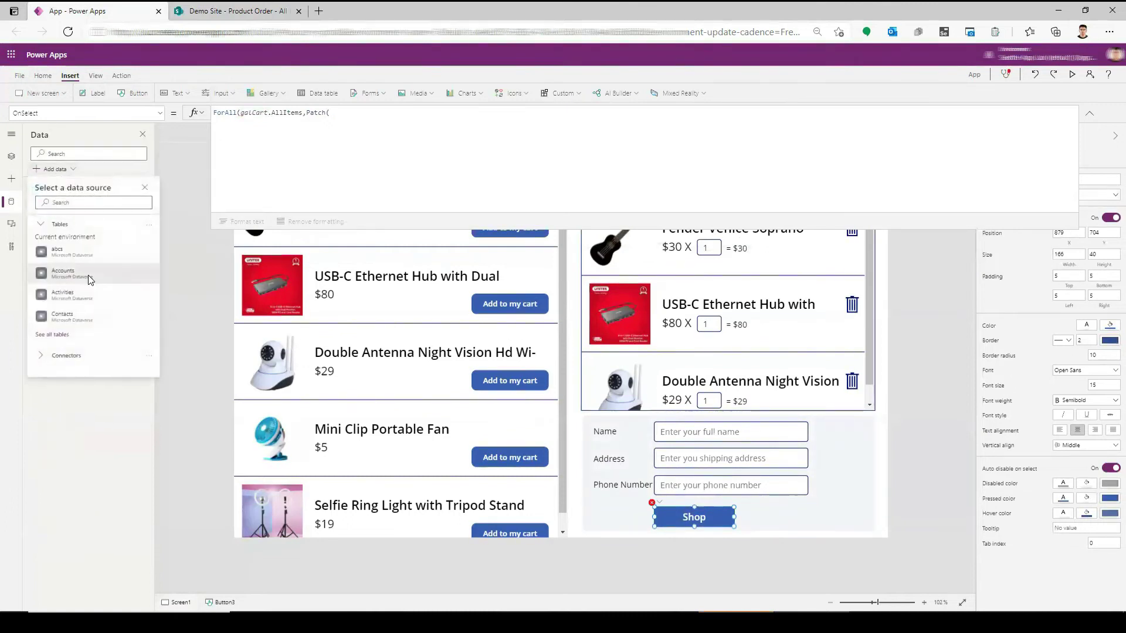
{"action": "left_click", "coordinate": [82, 205]}
{"action": "type", "text": "sharepoi"}
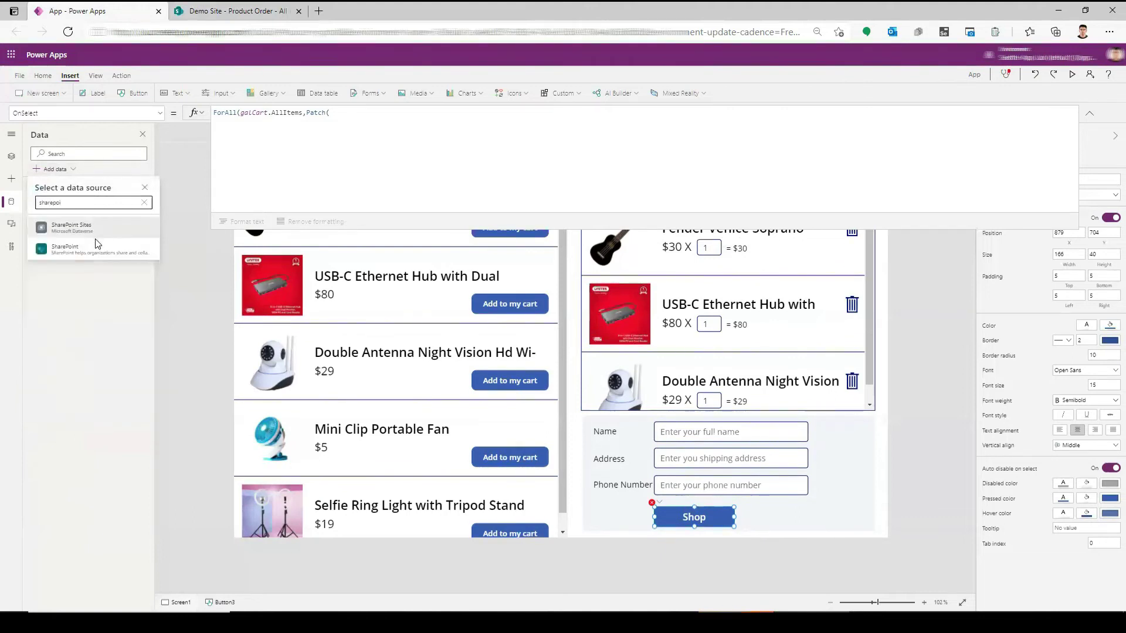
{"action": "left_click", "coordinate": [95, 250]}
{"action": "left_click", "coordinate": [106, 226]}
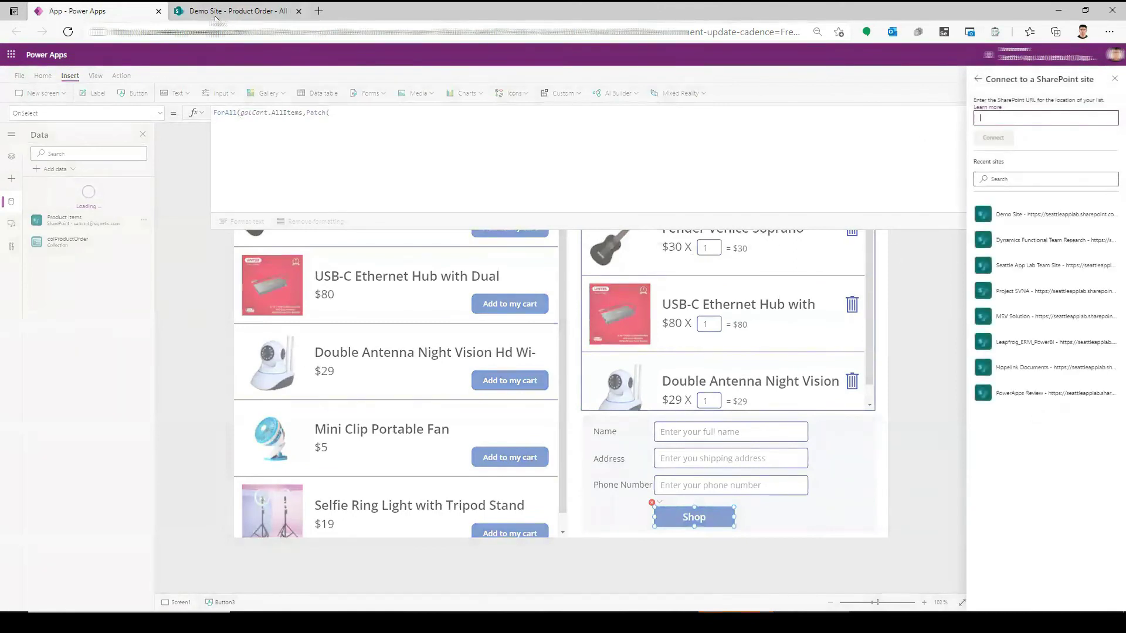
{"action": "left_click", "coordinate": [1033, 223]}
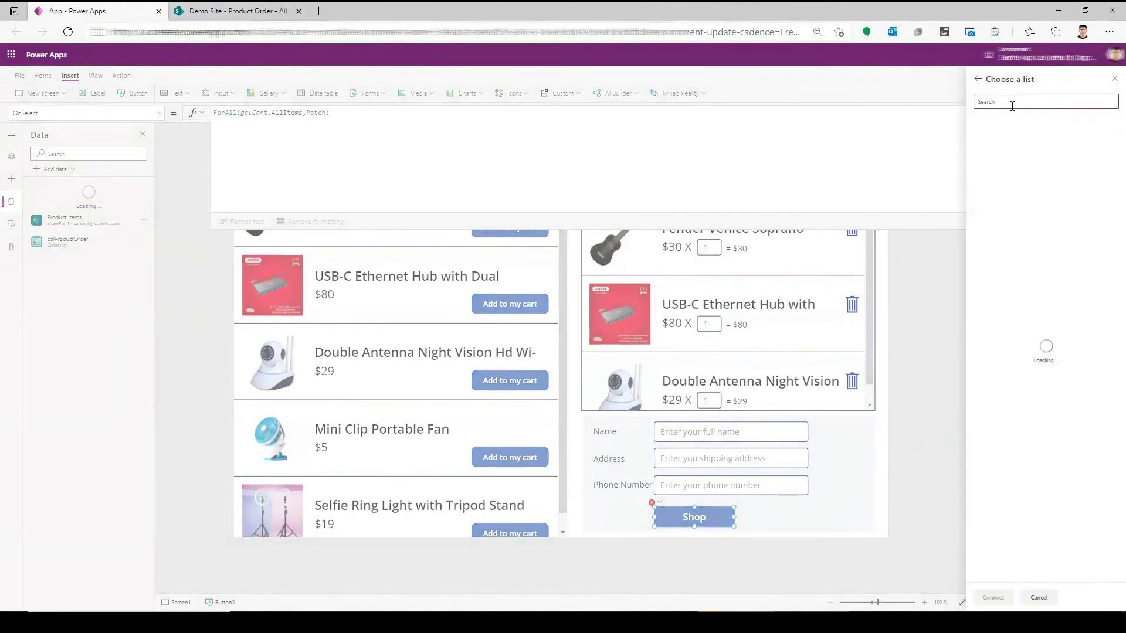
{"action": "left_click", "coordinate": [981, 199]}
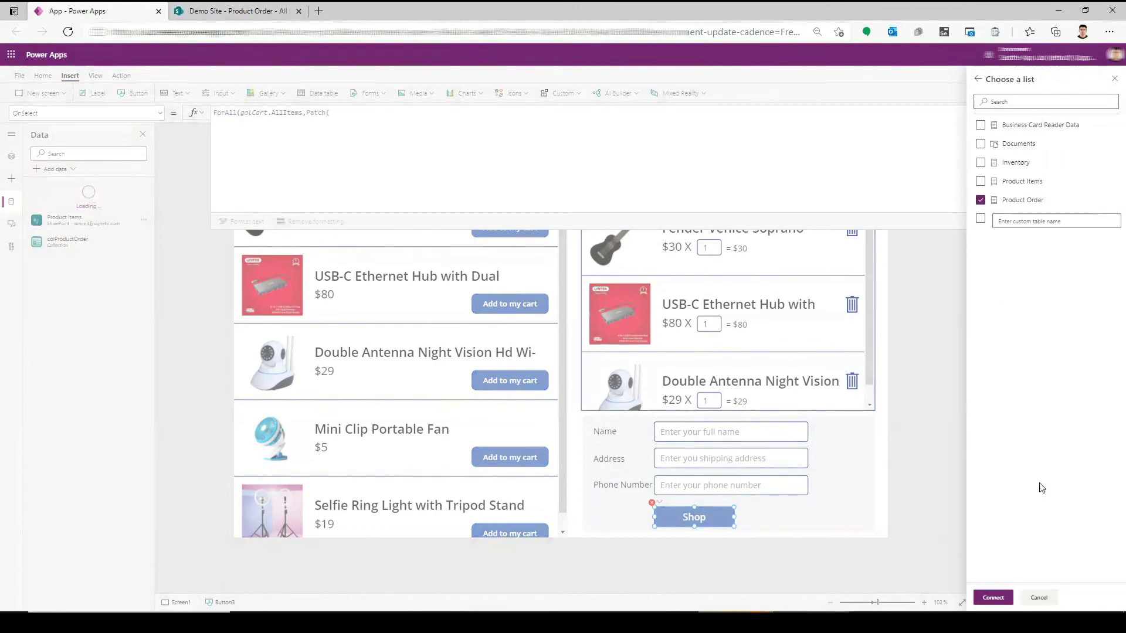
{"action": "left_click", "coordinate": [994, 597]}
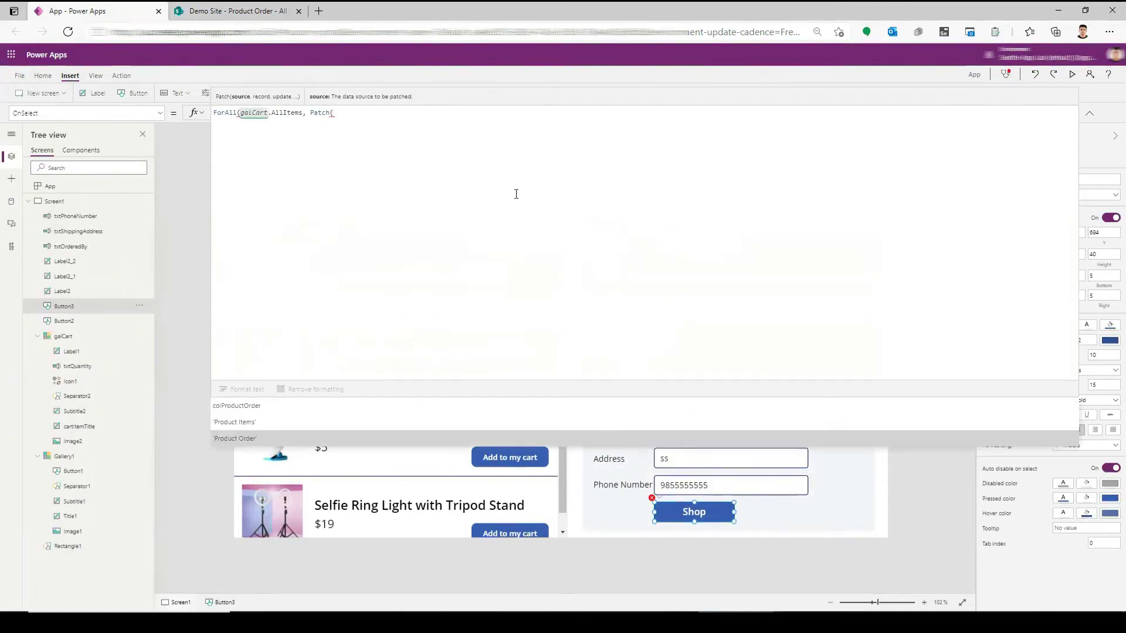
Continue the Patch with Defaults('Product Order') and set Title to ThisRecord.Item.Title.
{"action": "key", "text": "Tab"}
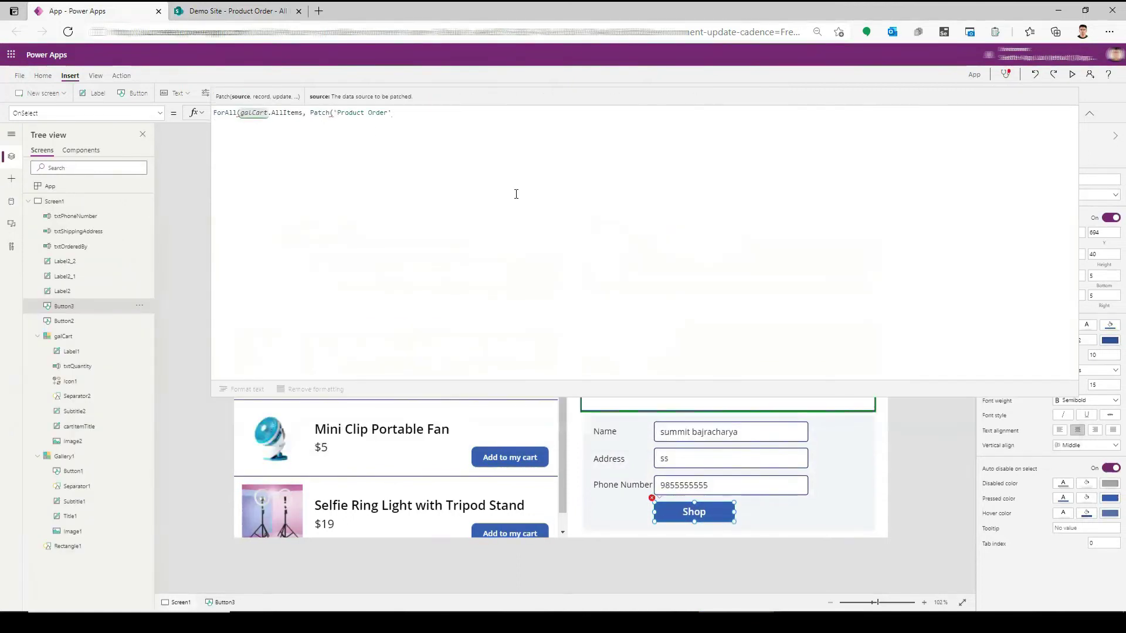
{"action": "type", "text": ","}
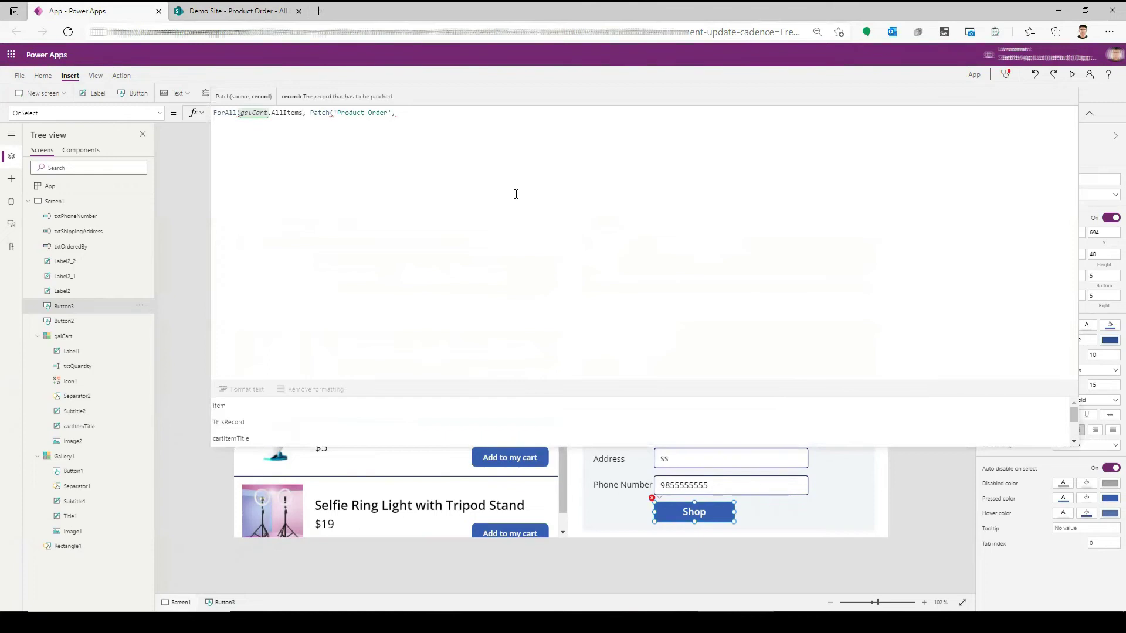
{"action": "type", "text": "Defau"}
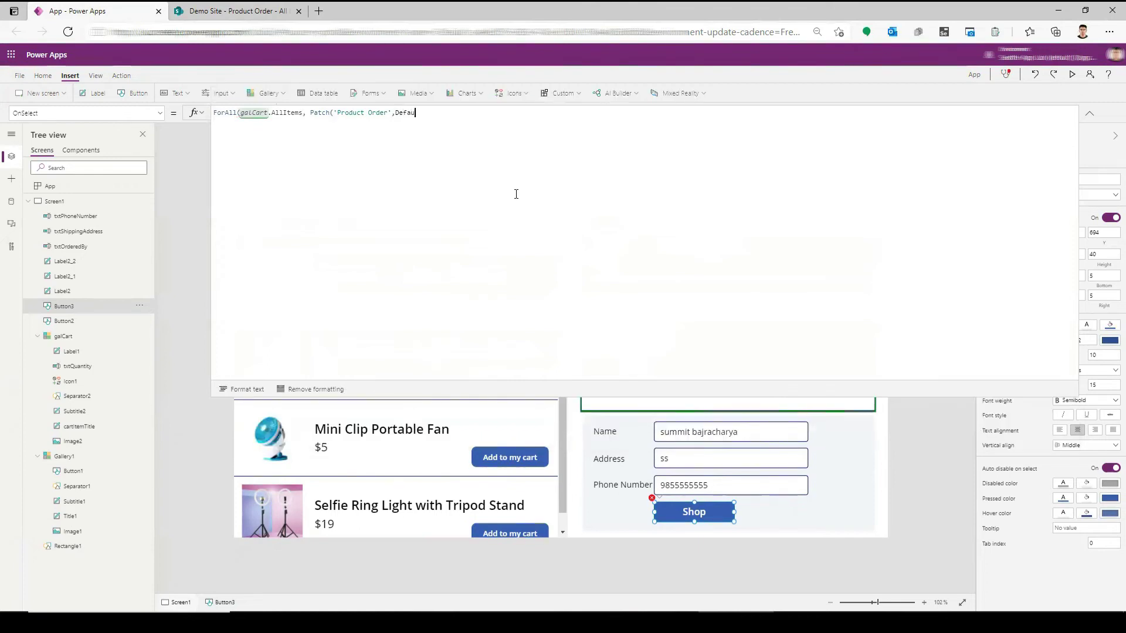
{"action": "type", "text": "lt"}
{"action": "type", "text": "s('Pr"}
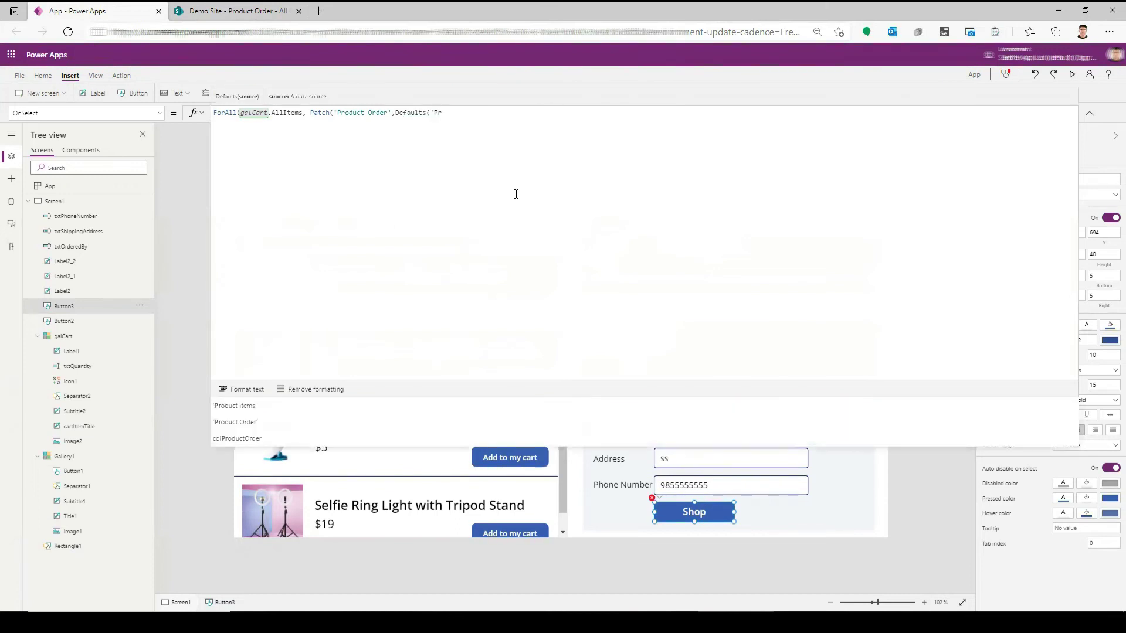
{"action": "type", "text": "oduct Order'),"}
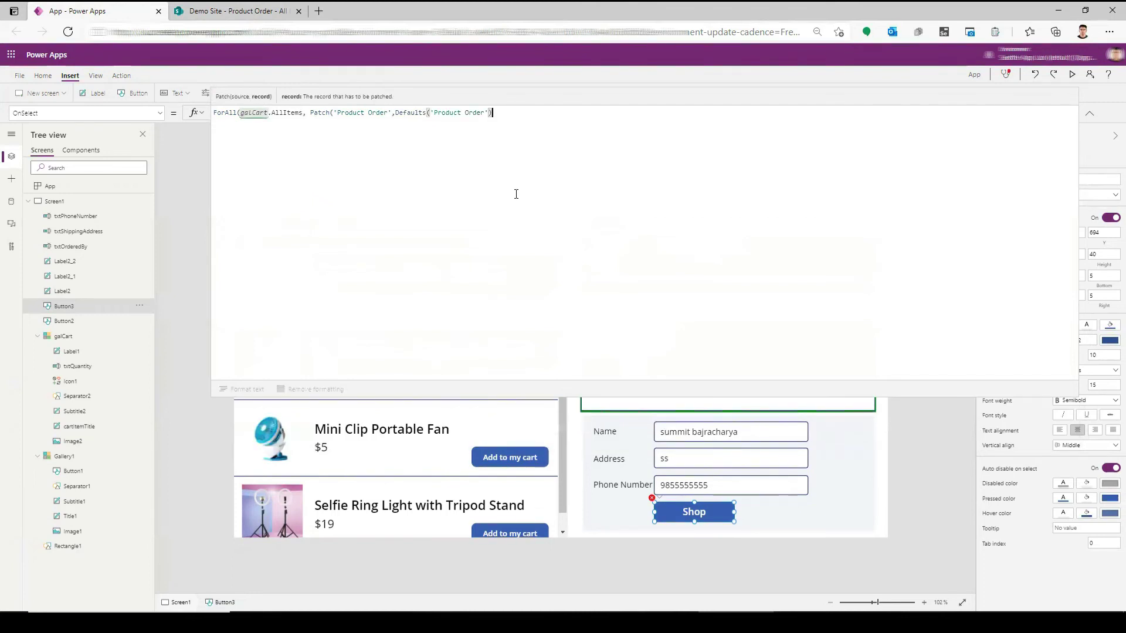
{"action": "type", "text": "{"}
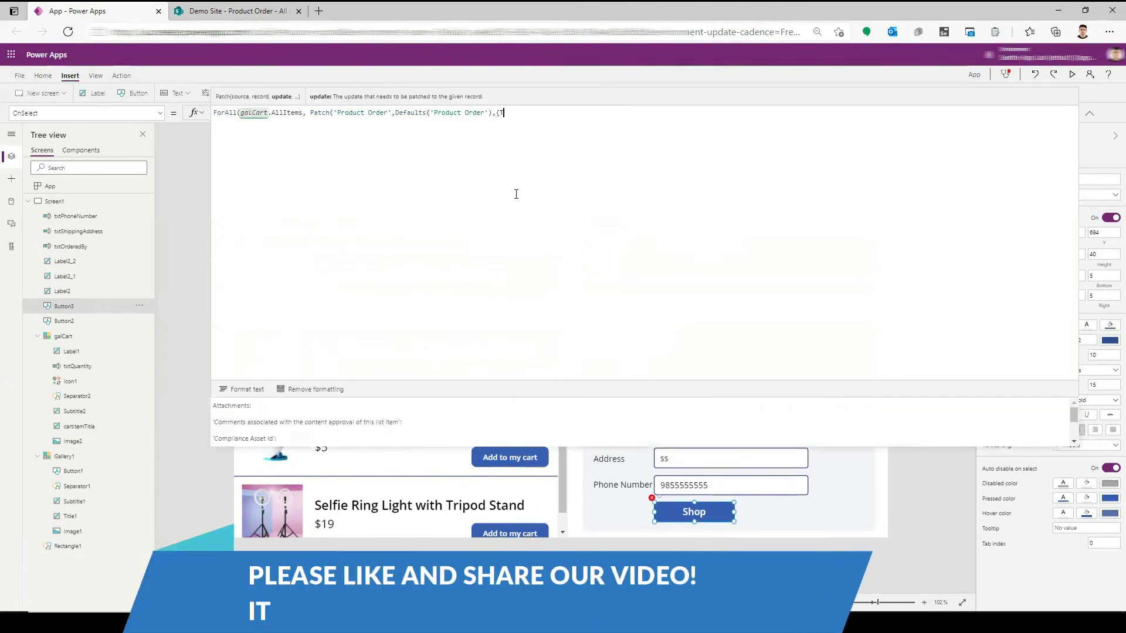
{"action": "type", "text": "Title"}
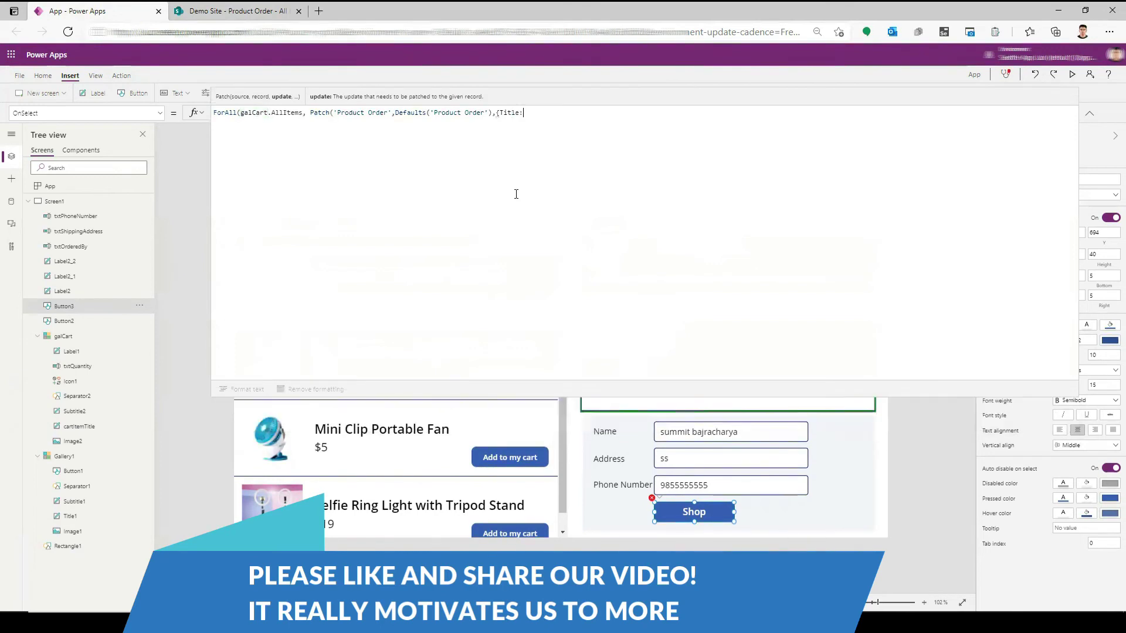
{"action": "type", "text": ":ThisR"}
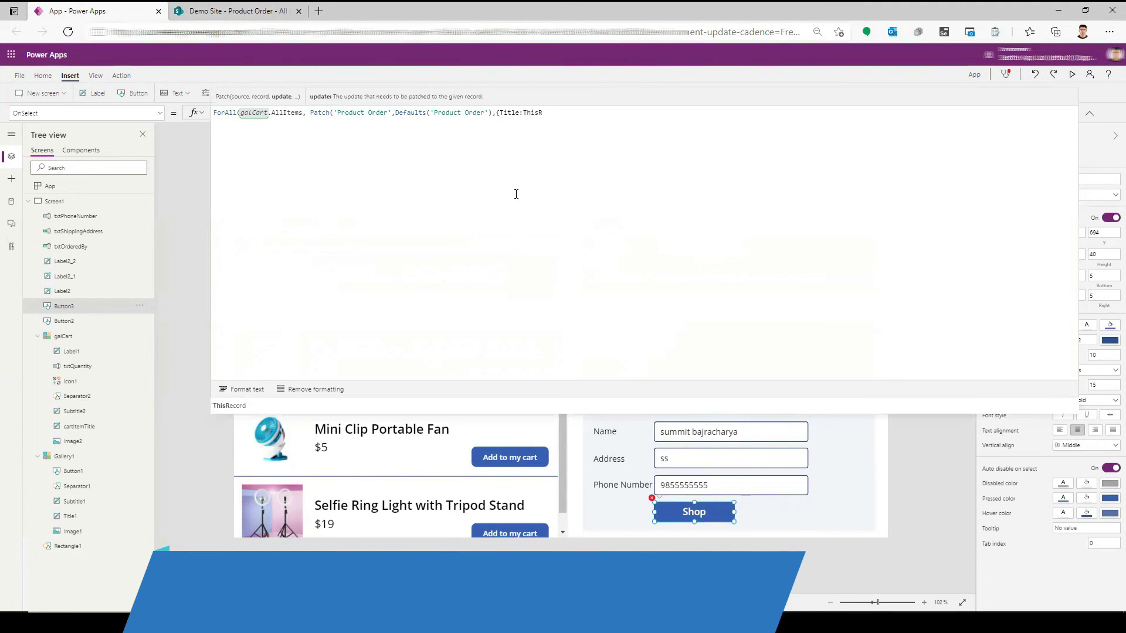
{"action": "key", "text": "Tab"}
{"action": "type", "text": ".Pr"}
{"action": "key", "text": "BackSpace"}
{"action": "key", "text": "BackSpace"}
{"action": "type", "text": "I"}
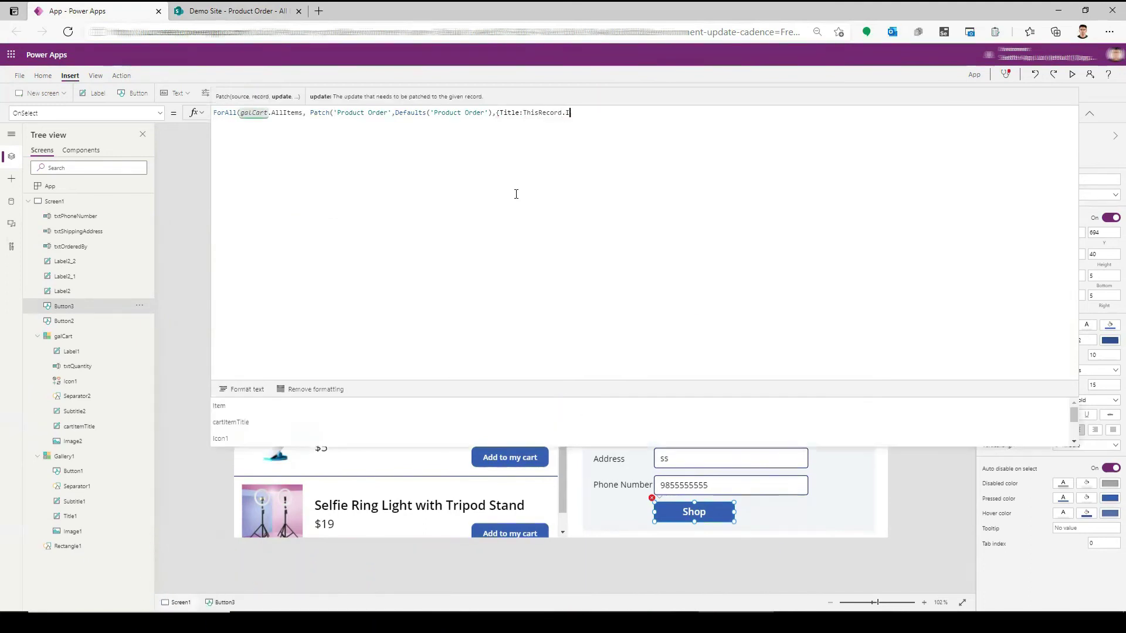
{"action": "type", "text": "tem"}
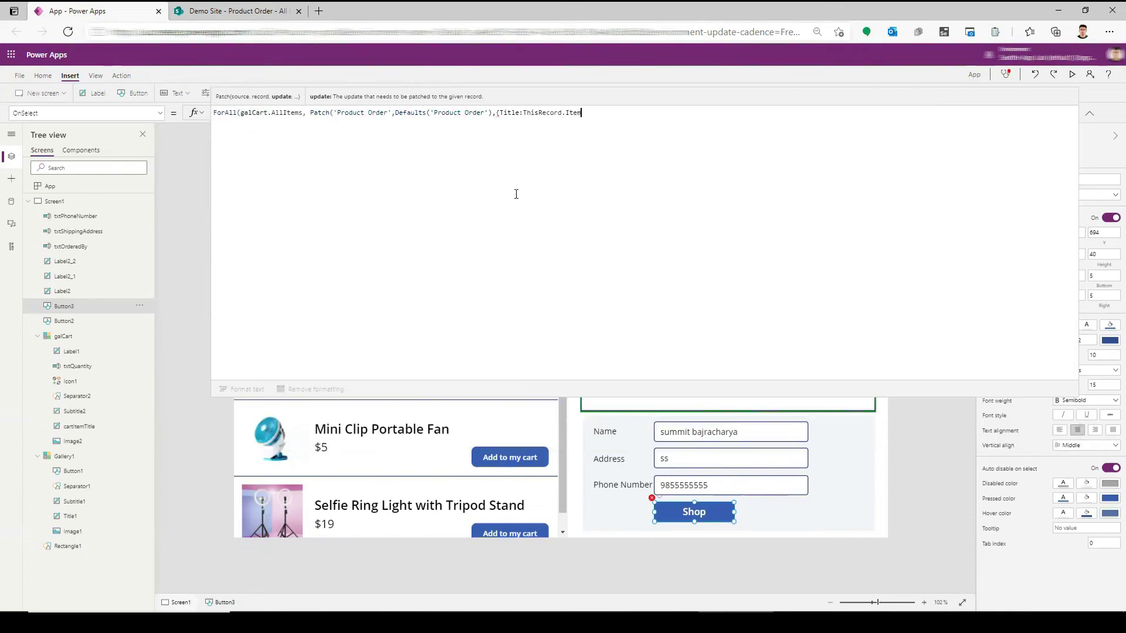
{"action": "type", "text": ".Tit"}
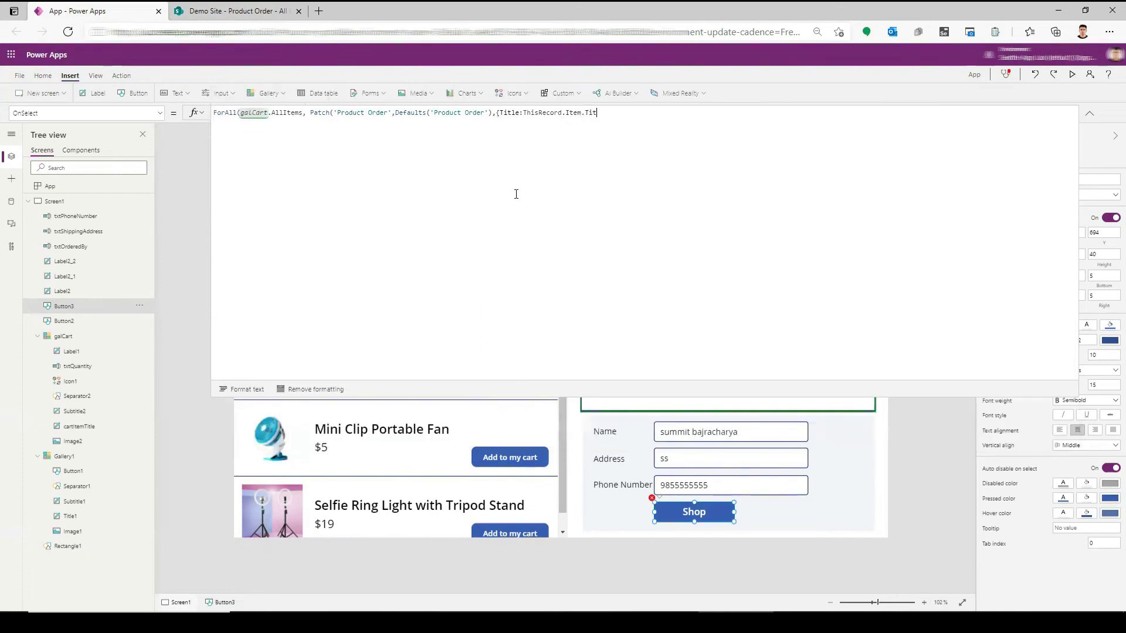
{"action": "key", "text": "Tab"}
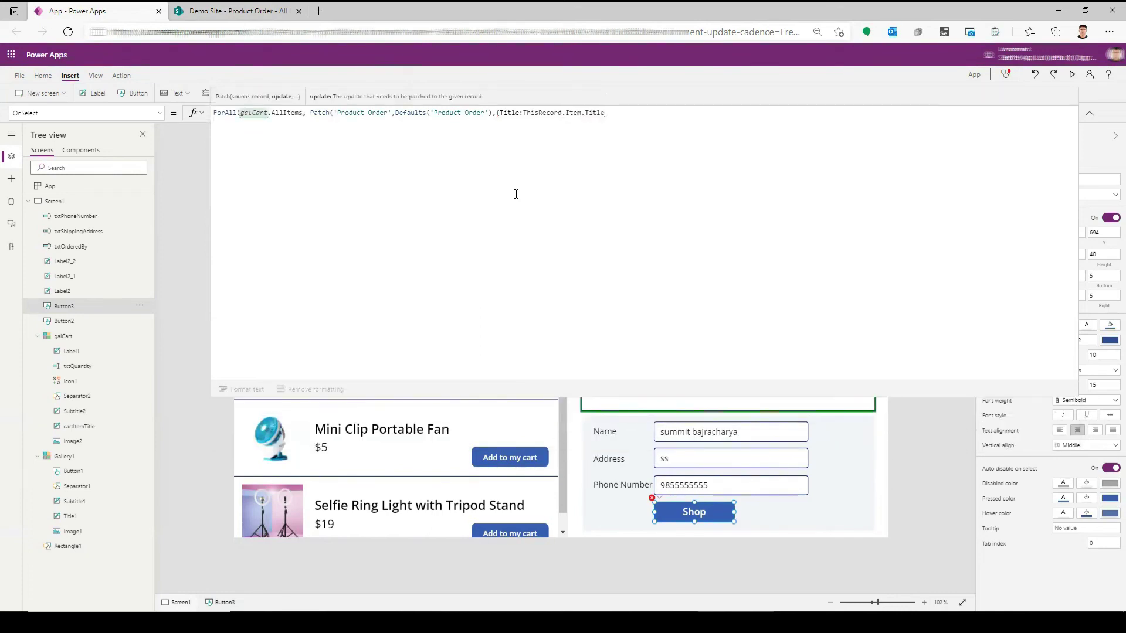
{"action": "type", "text": ","}
Add 'Per Item Price' and Quantity as Value(ThisRecord.txtQuantity.Text) to the Patch record.
{"action": "left_click", "coordinate": [206, 9]}
{"action": "left_click", "coordinate": [74, 8]}
{"action": "type", "text": "Per"}
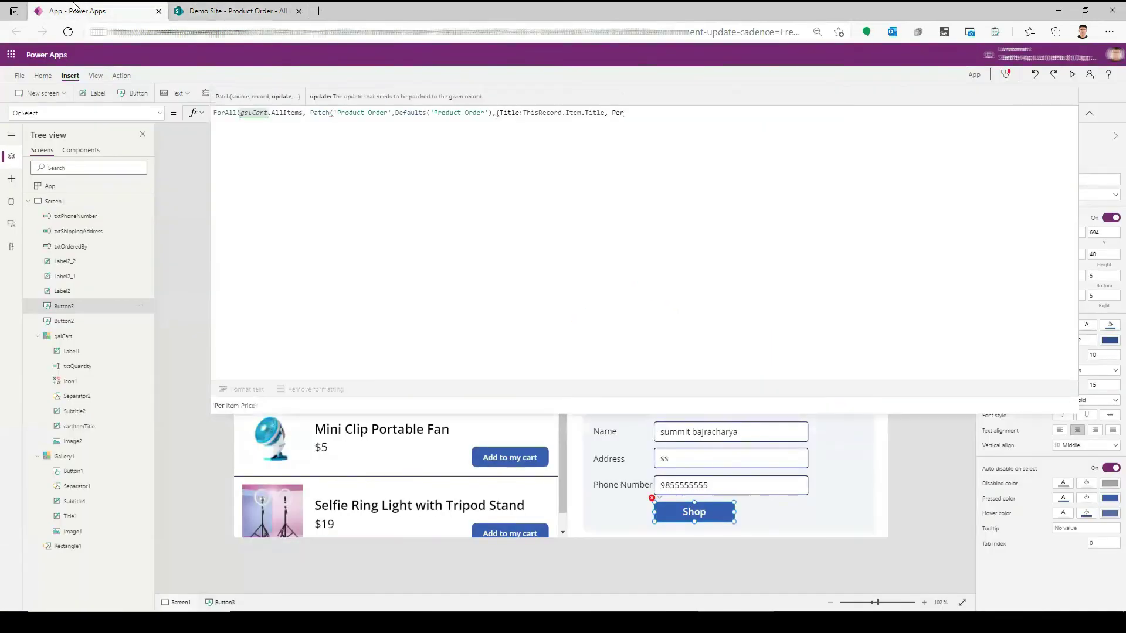
{"action": "key", "text": "Tab"}
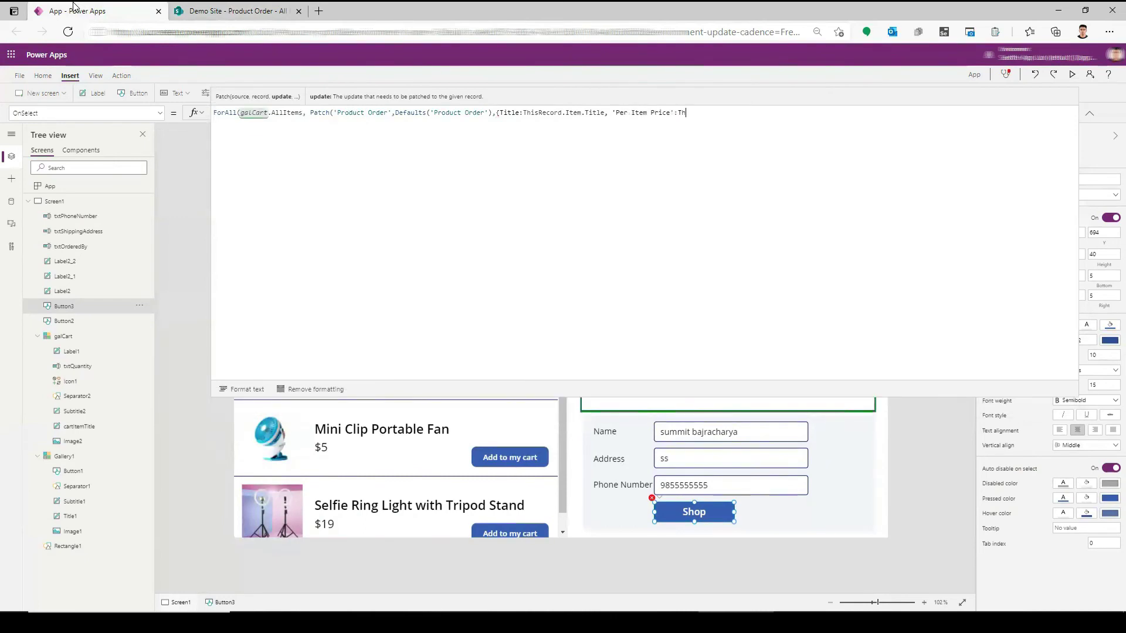
{"action": "type", "text": ":ThisR"}
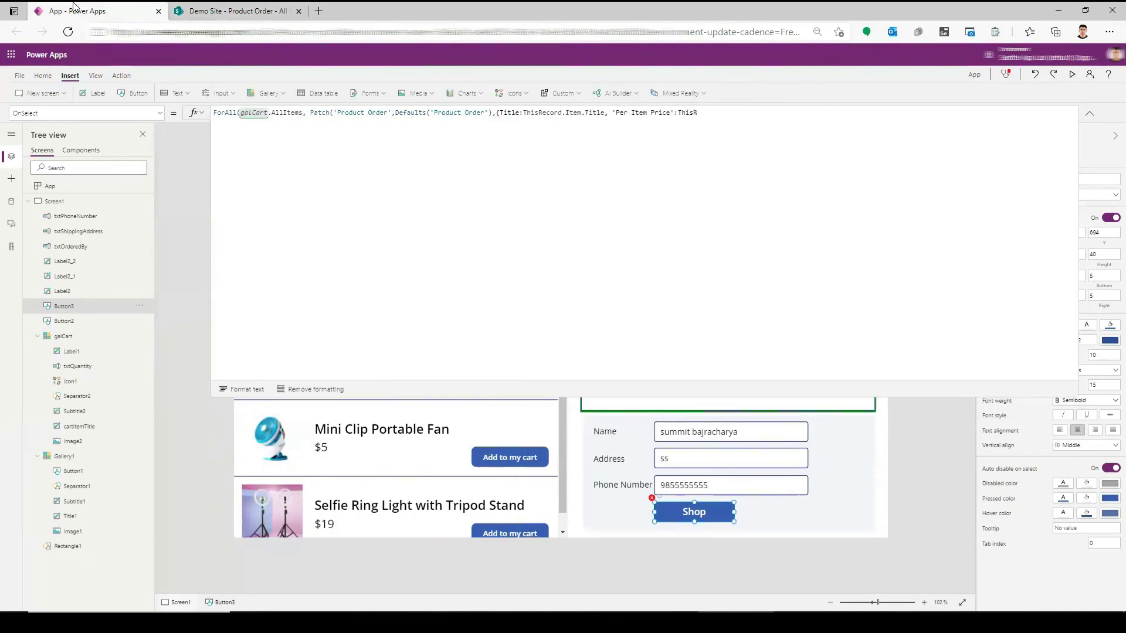
{"action": "type", "text": "ecord."}
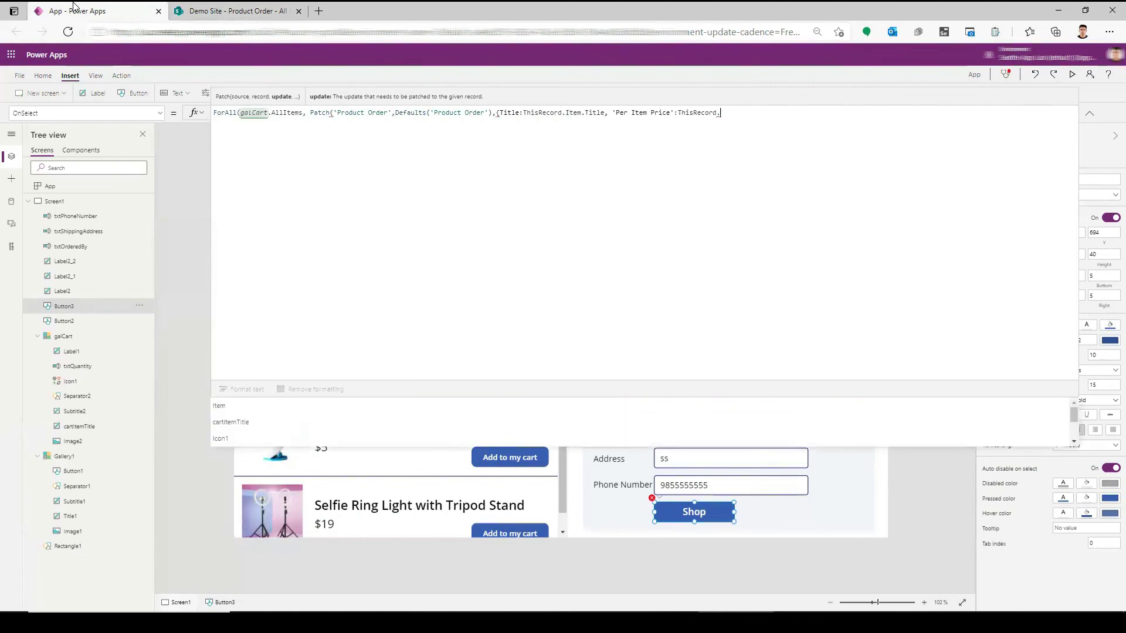
{"action": "type", "text": "Pr"}
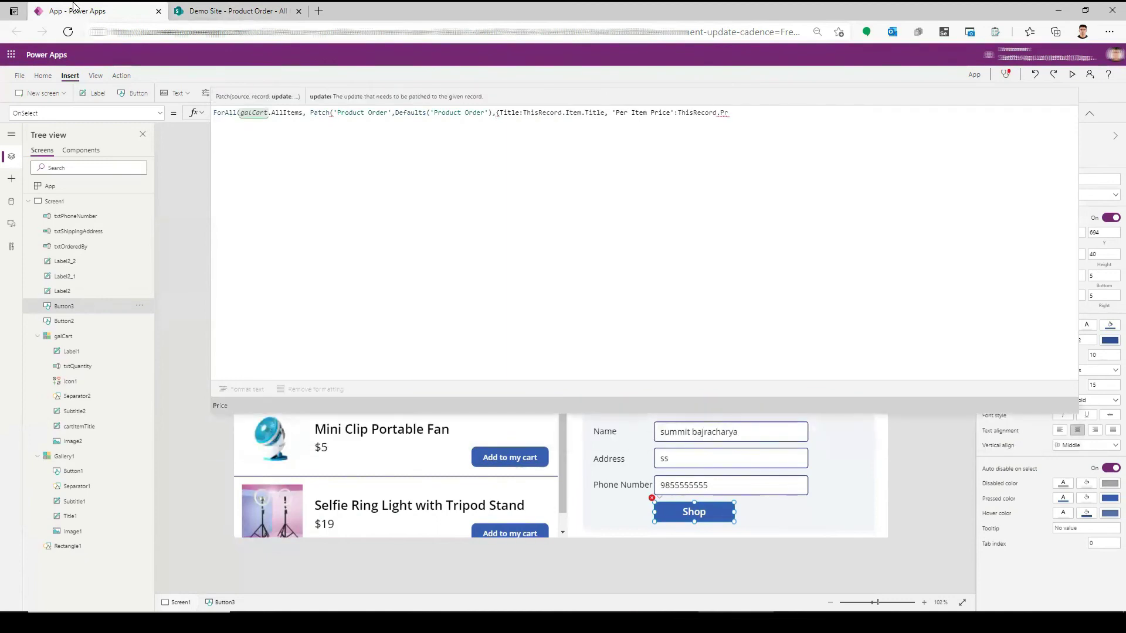
{"action": "key", "text": "Tab"}
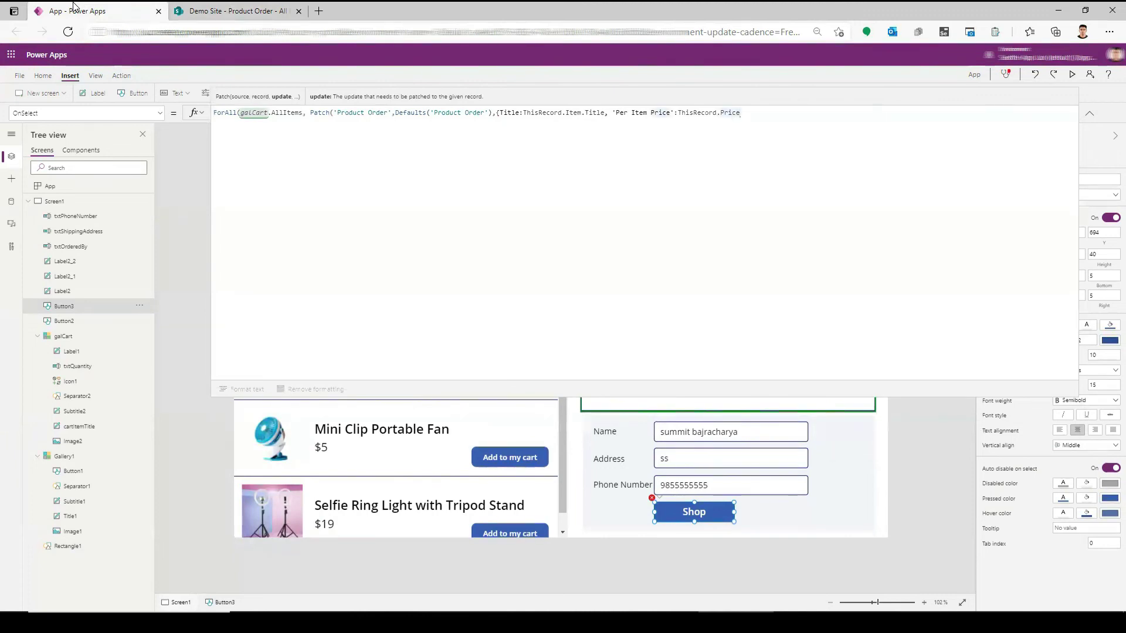
{"action": "type", "text": ","}
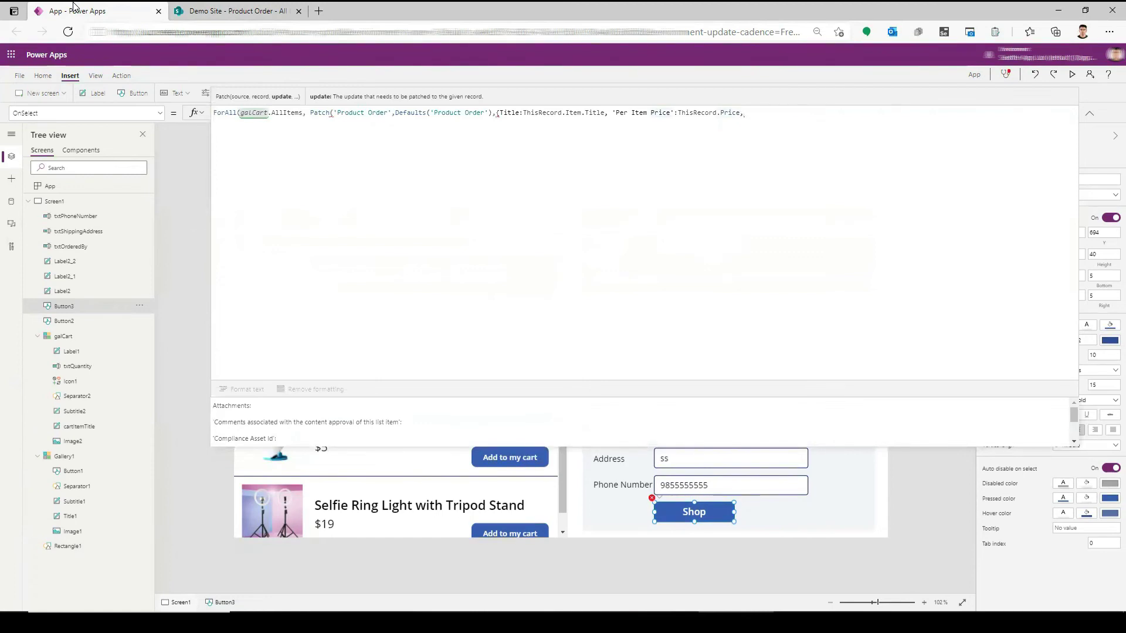
{"action": "left_click", "coordinate": [270, 11]}
{"action": "left_click", "coordinate": [126, 10]}
{"action": "type", "text": "Qua"}
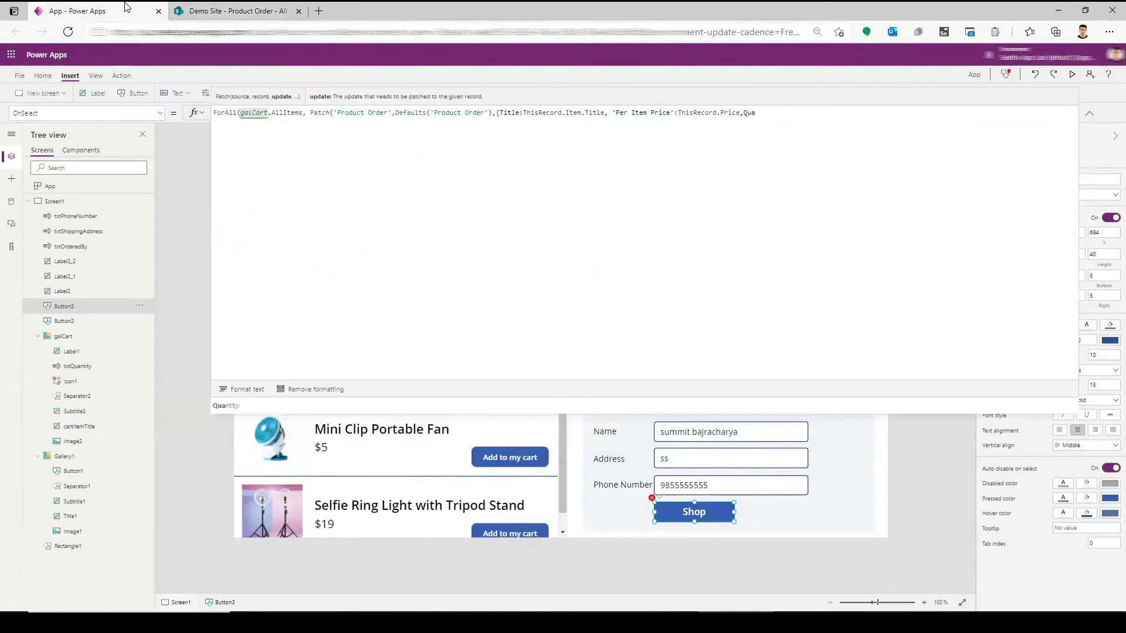
{"action": "type", "text": "ntity:"}
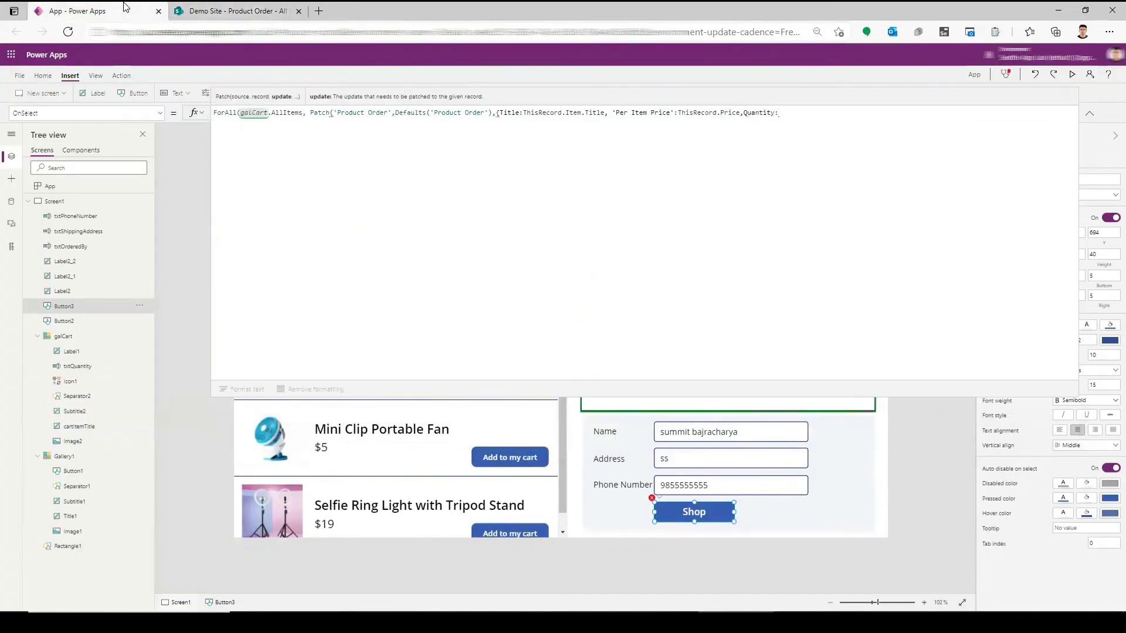
{"action": "type", "text": "ThisRe"}
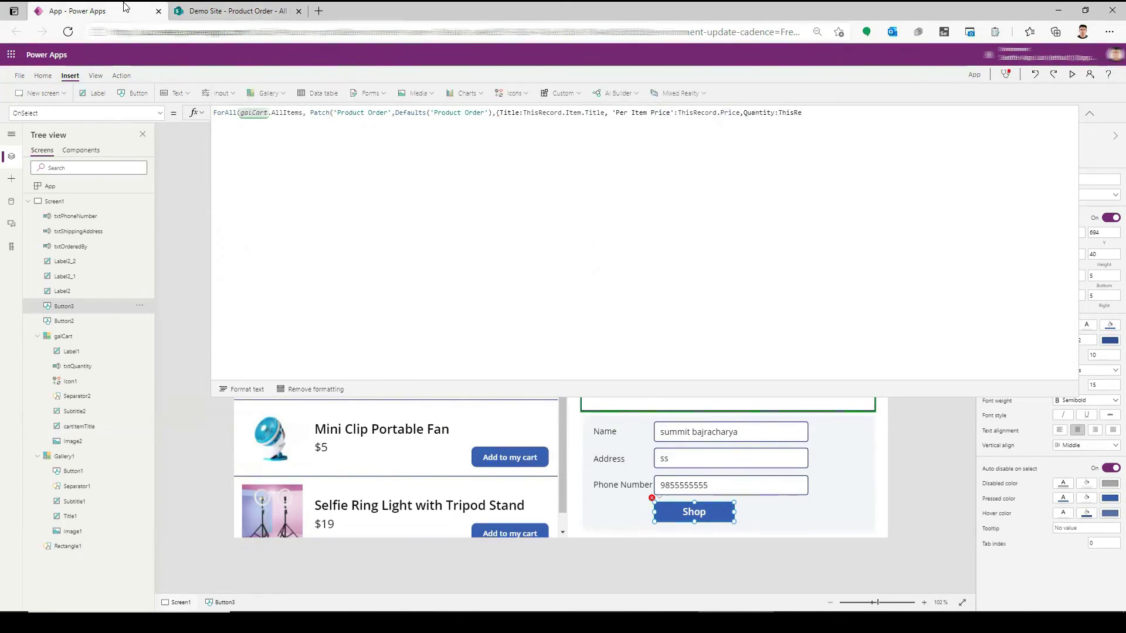
{"action": "type", "text": "cord"}
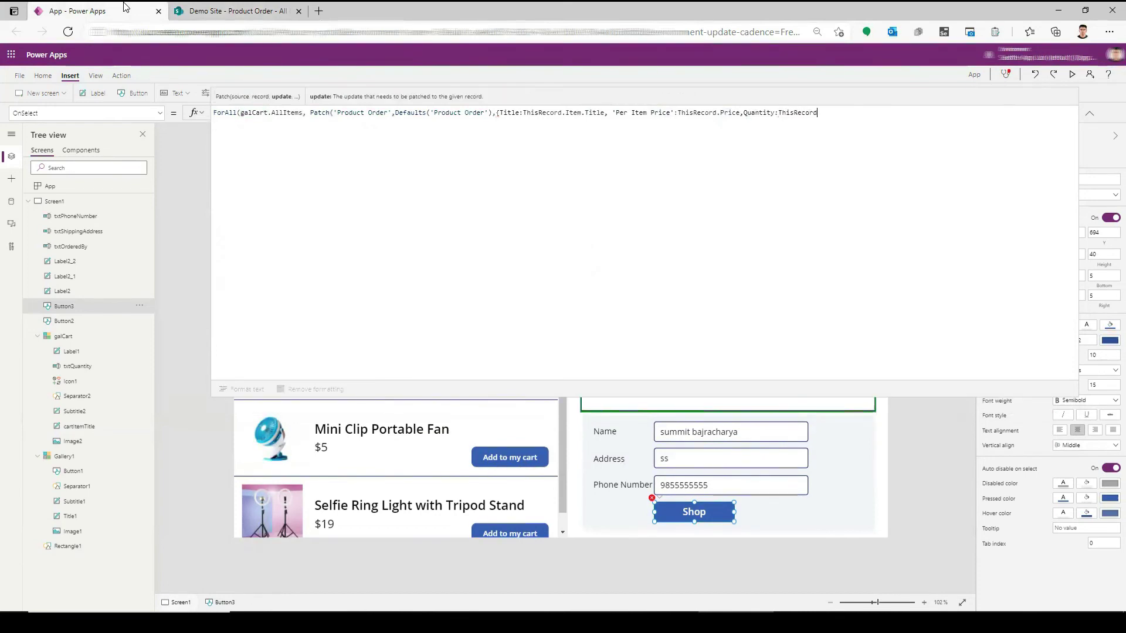
{"action": "type", "text": "."}
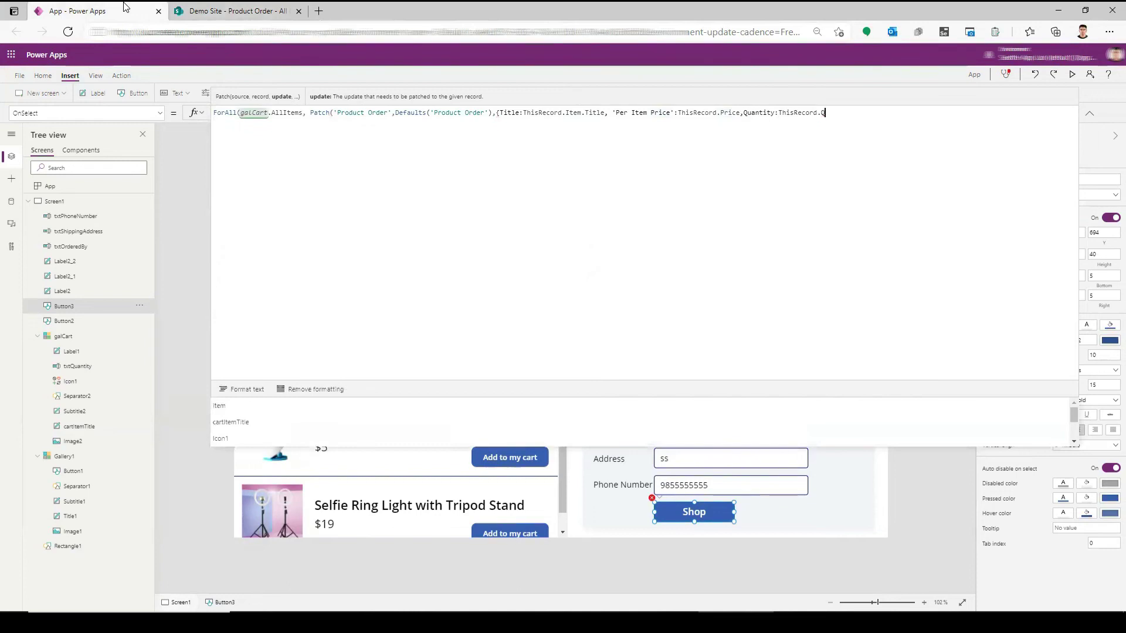
{"action": "type", "text": "Q"}
{"action": "key", "text": "Tab"}
{"action": "type", "text": ".T"}
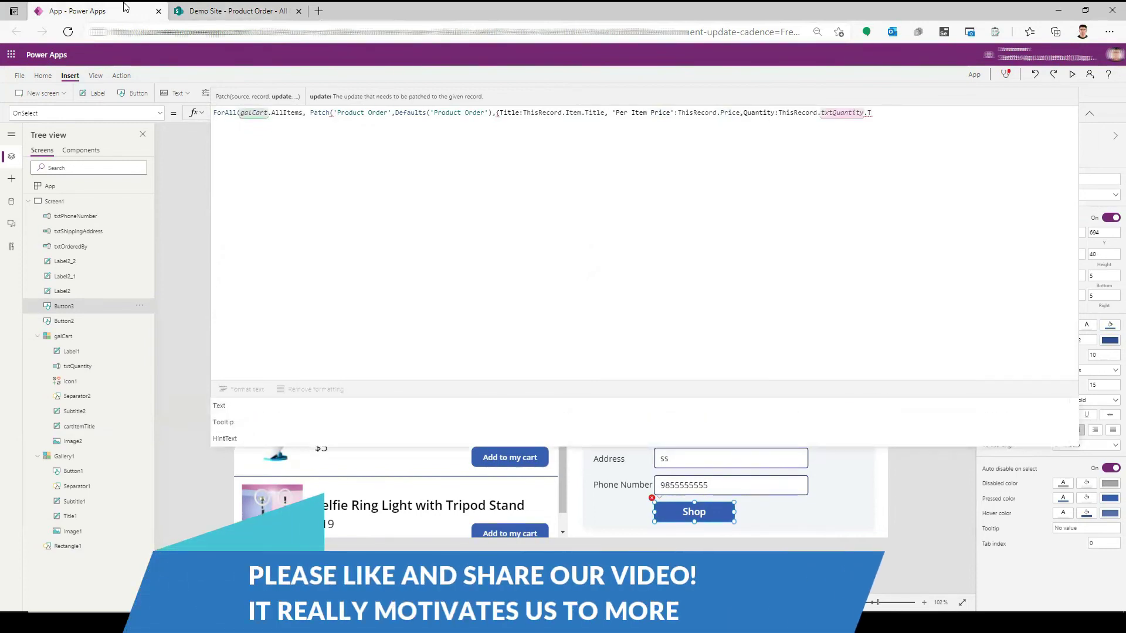
{"action": "type", "text": "ext"}
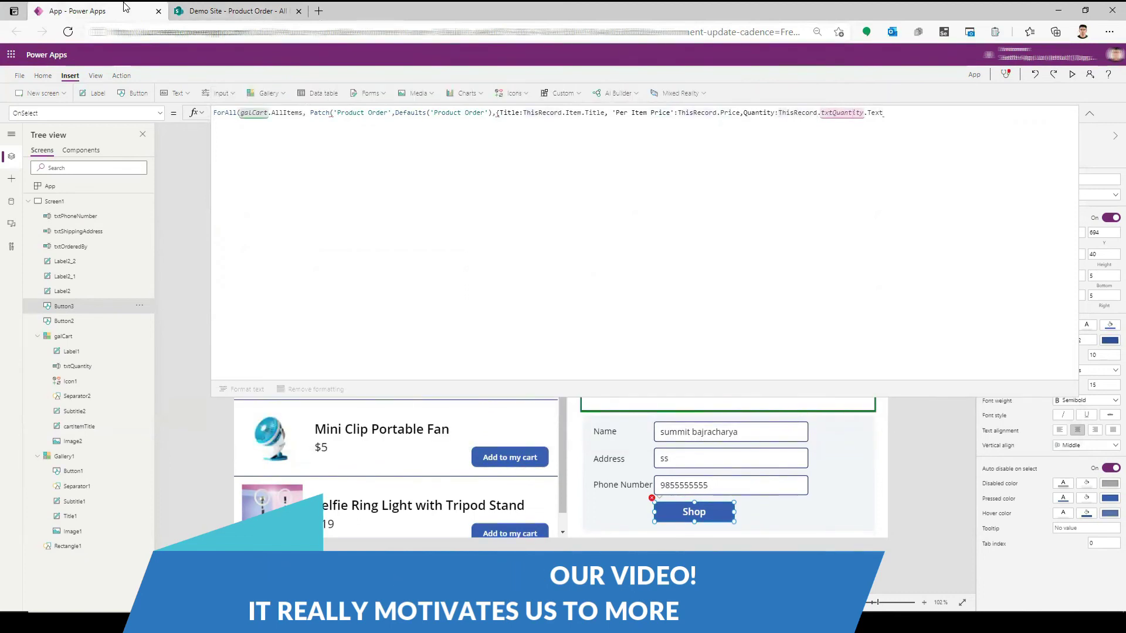
{"action": "type", "text": "Value"}
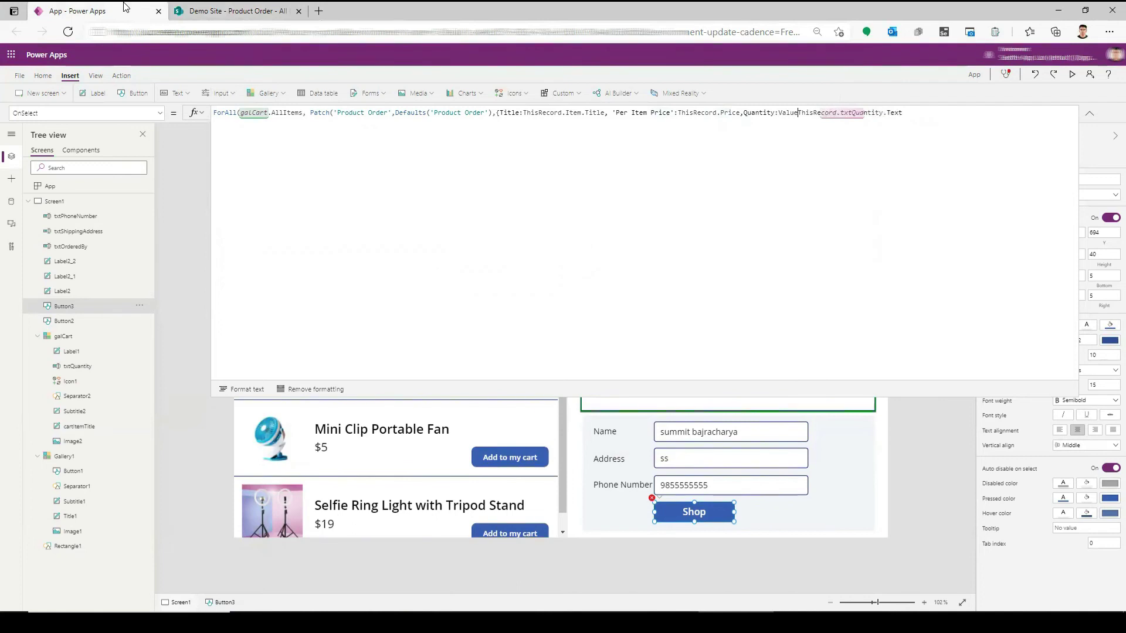
{"action": "type", "text": "("}
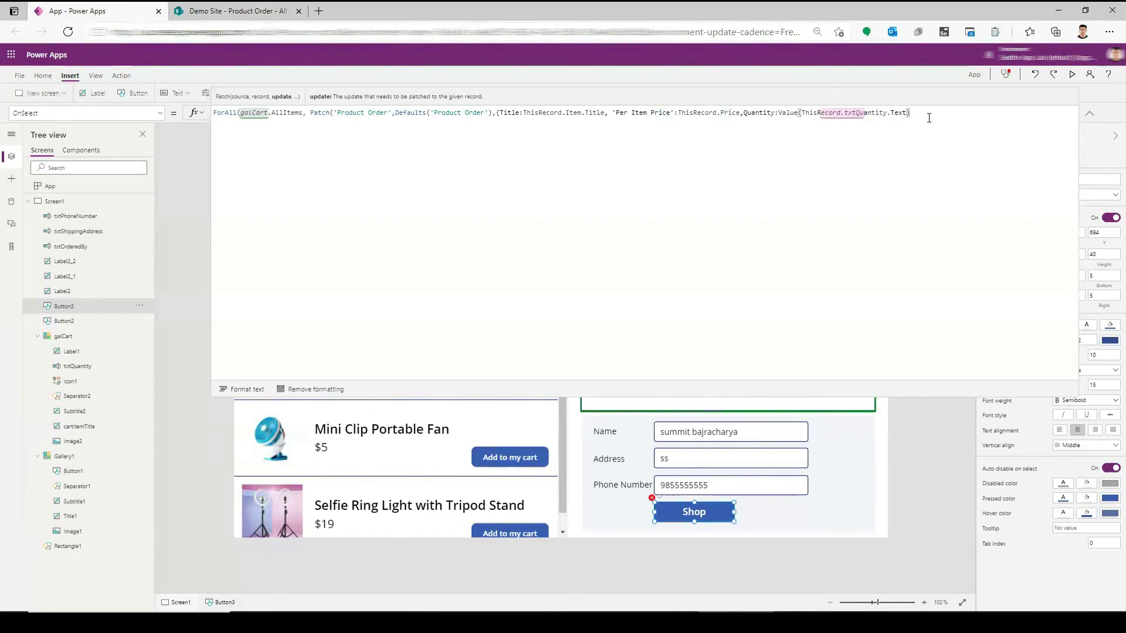
{"action": "type", "text": "}))"}
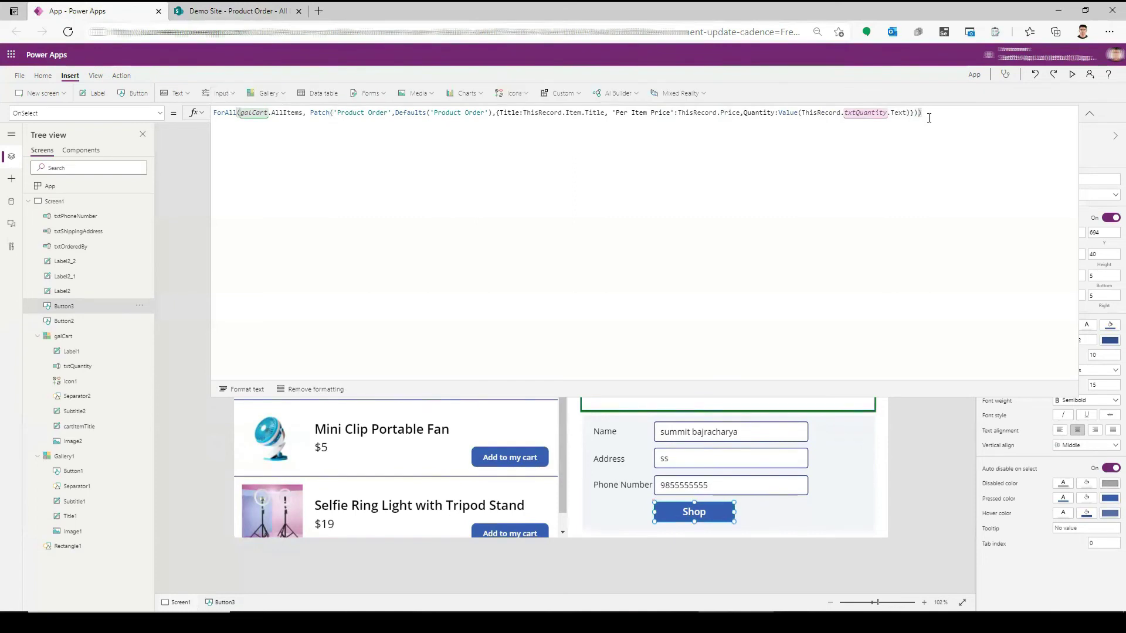
Format the Shop formula into indented lines and test Shop in preview.
{"action": "left_click", "coordinate": [243, 389]}
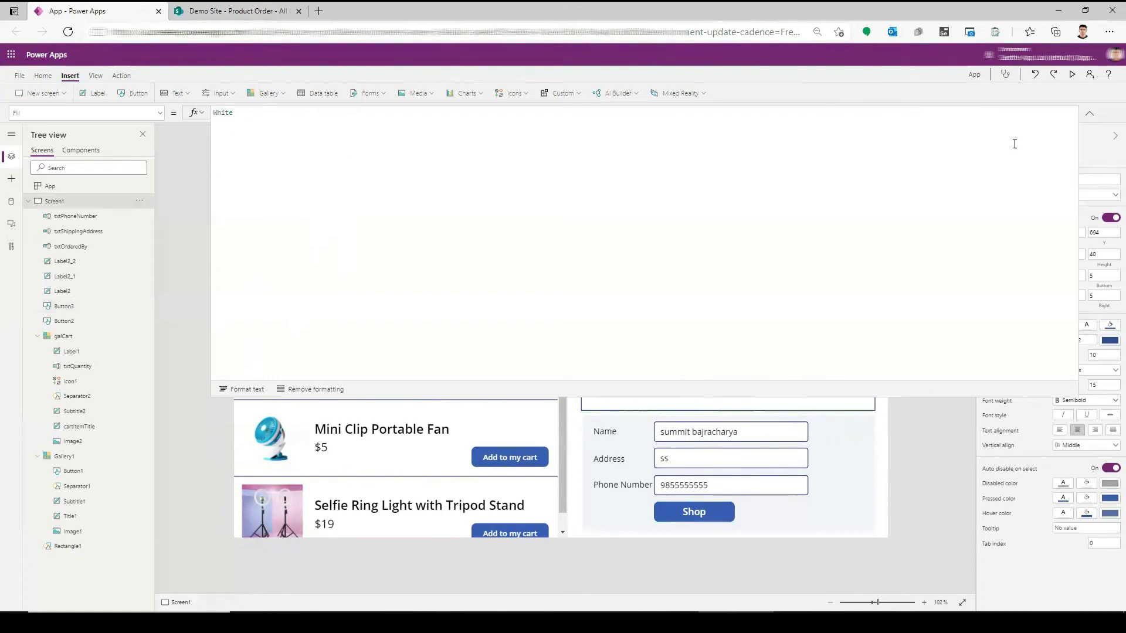
{"action": "left_click", "coordinate": [1072, 75]}
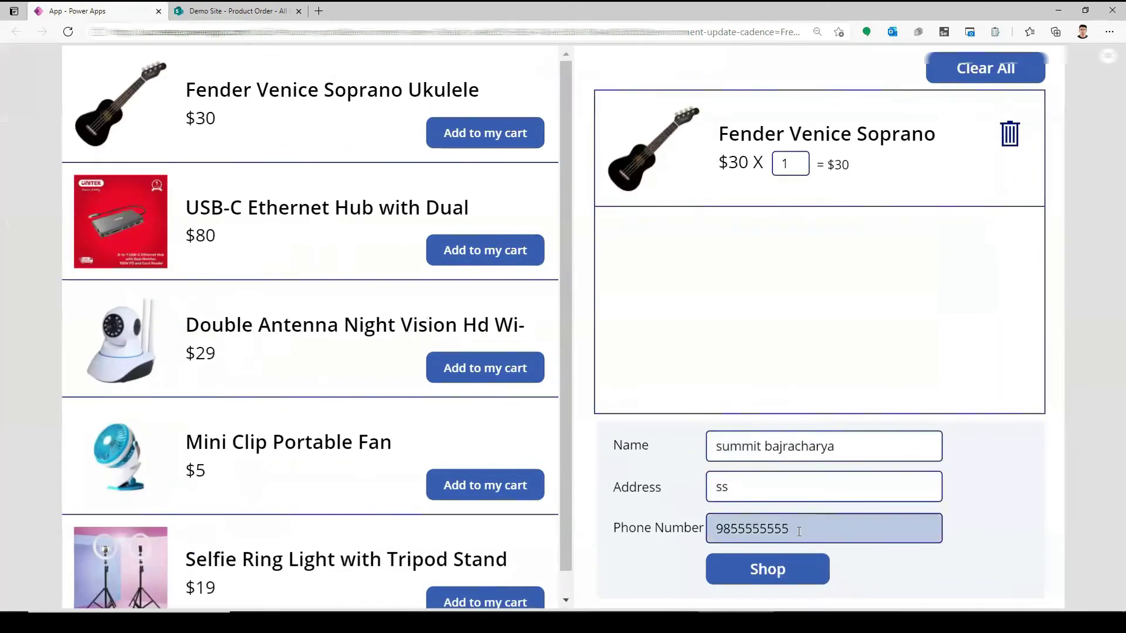
{"action": "left_click", "coordinate": [796, 569]}
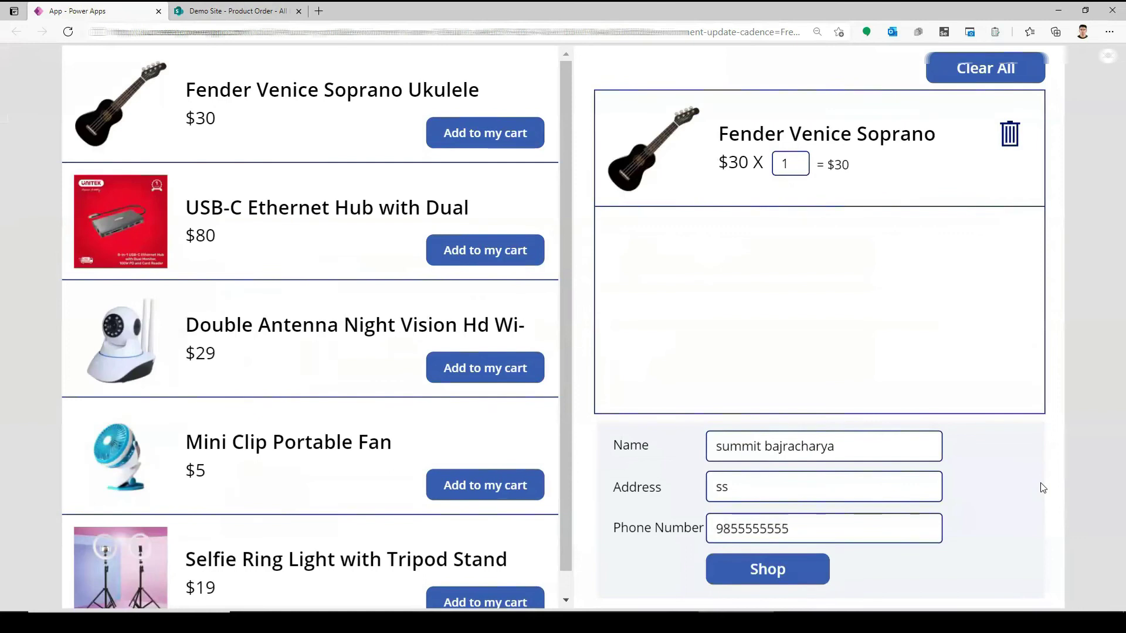
Confirm the $30.00 Fender Venice ukulele order in SharePoint, then exit preview.
{"action": "left_click", "coordinate": [244, 10]}
{"action": "left_click", "coordinate": [68, 31]}
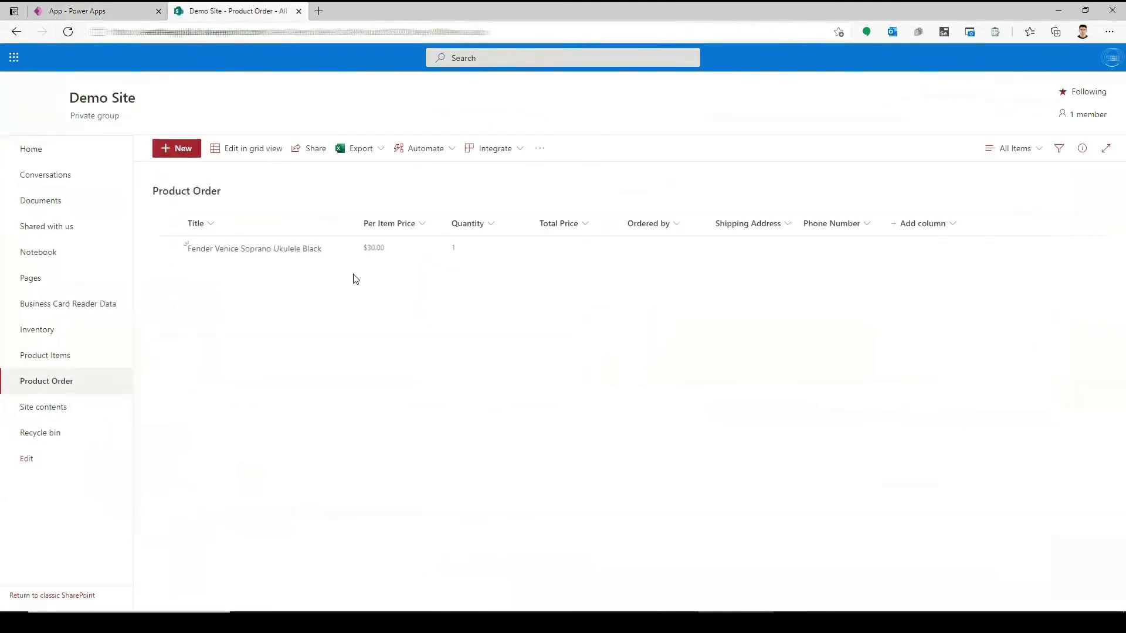
{"action": "key", "text": "ctrl+shift+Tab"}
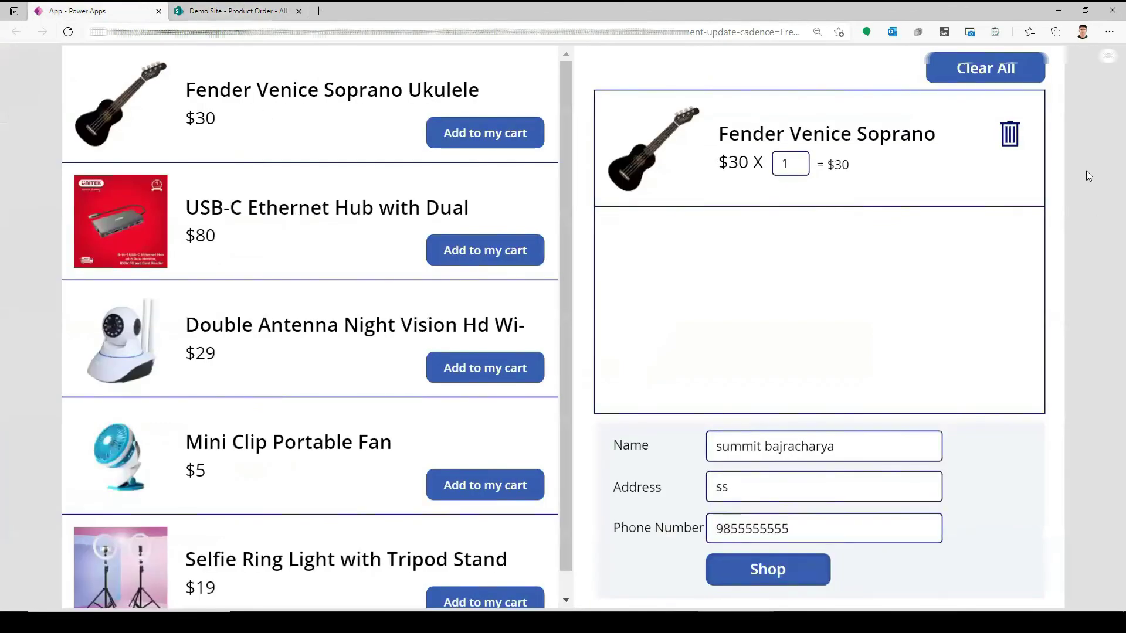
{"action": "key", "text": "Escape"}
Add a 'Total Price' field after the Quantity line in Shop's OnSelect.
{"action": "left_click", "coordinate": [722, 522]}
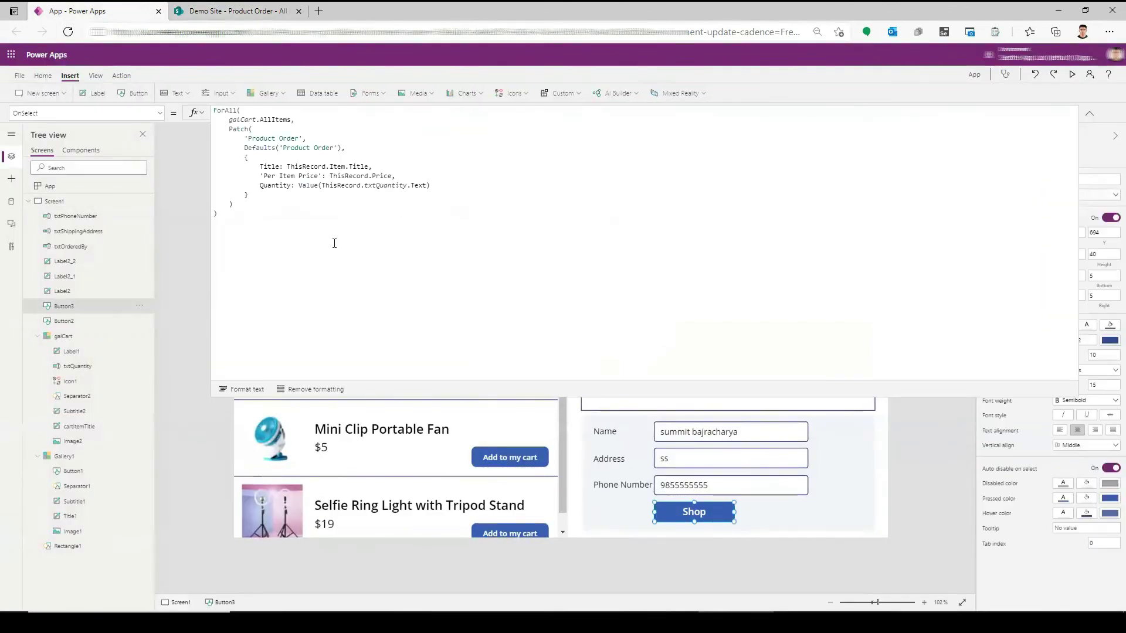
{"action": "left_click", "coordinate": [449, 188]}
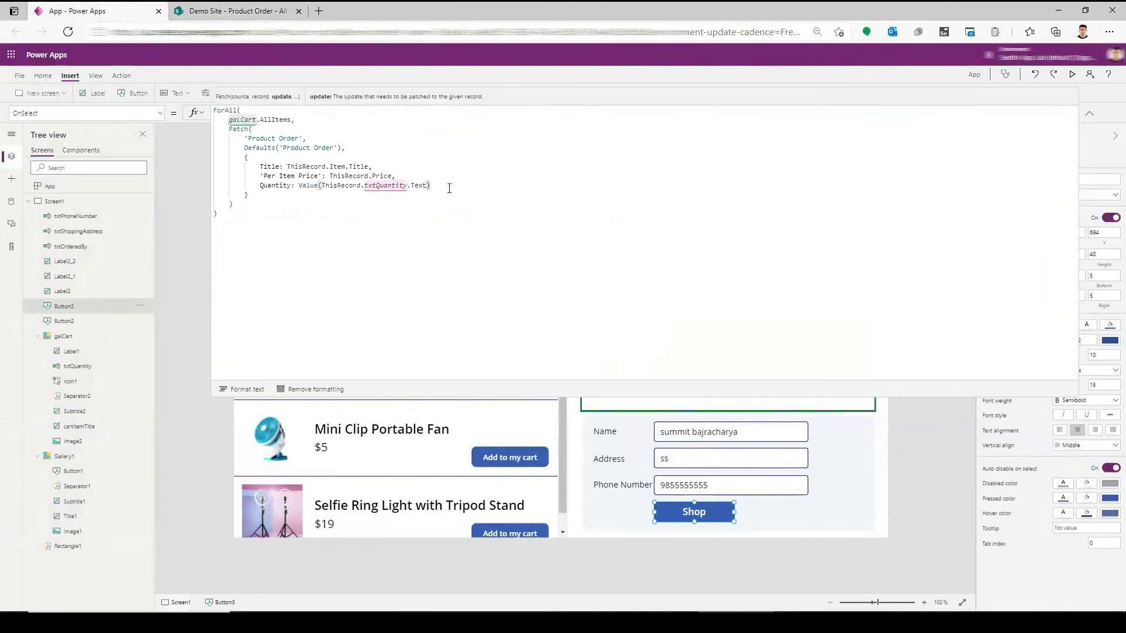
{"action": "type", "text": ","}
{"action": "key", "text": "ctrl+Tab"}
{"action": "left_click", "coordinate": [146, 7]}
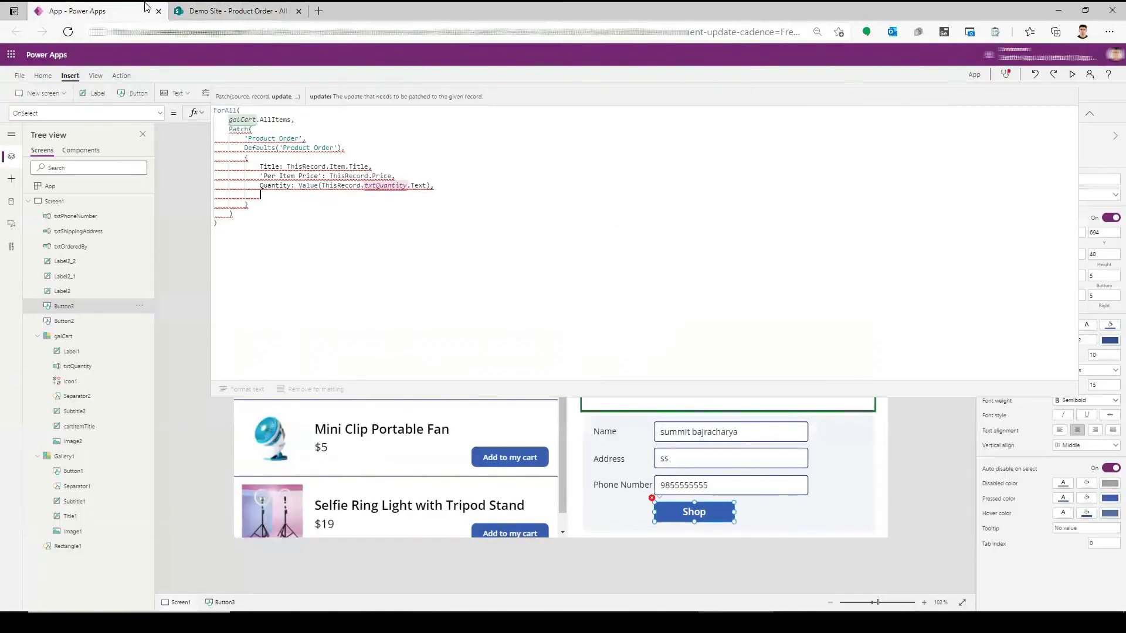
{"action": "type", "text": "TotalP"}
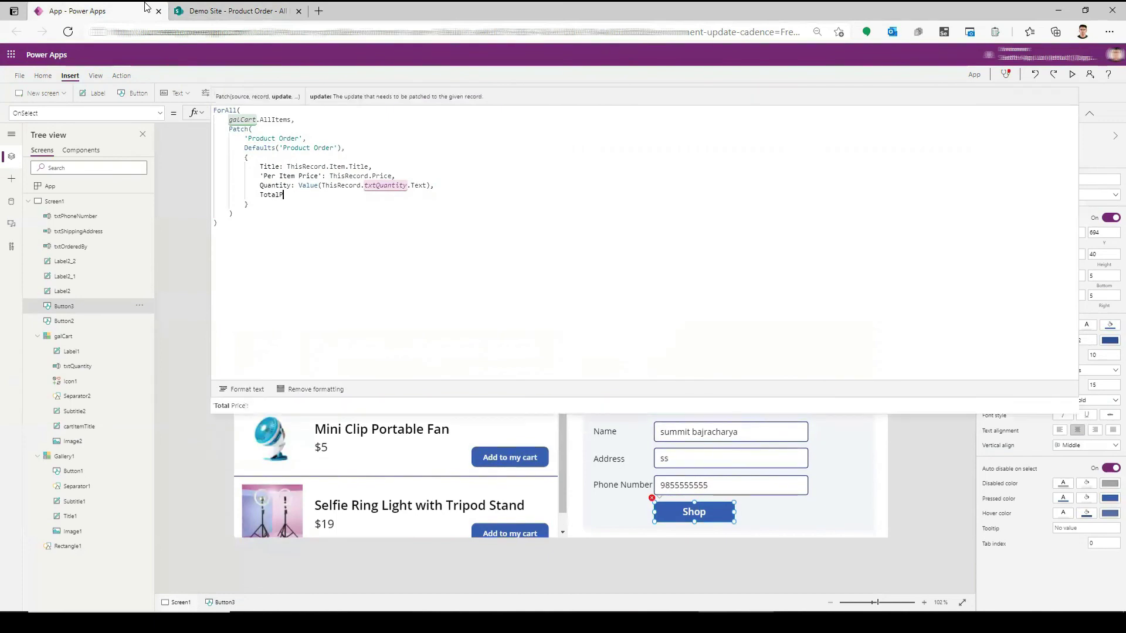
{"action": "key", "text": "BackSpace"}
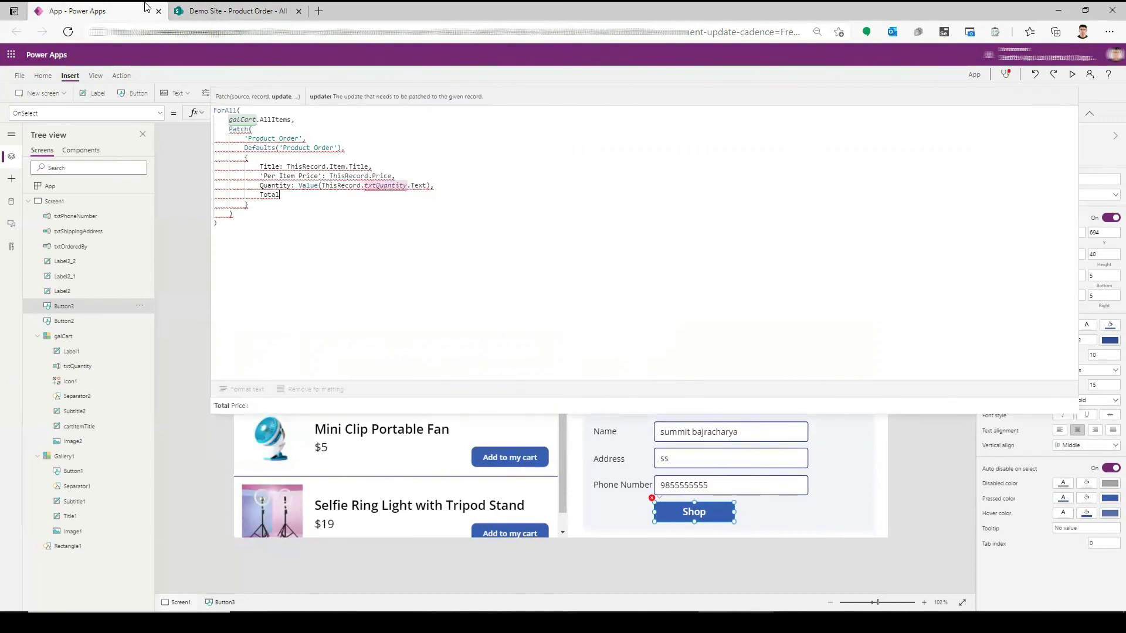
{"action": "key", "text": "Tab"}
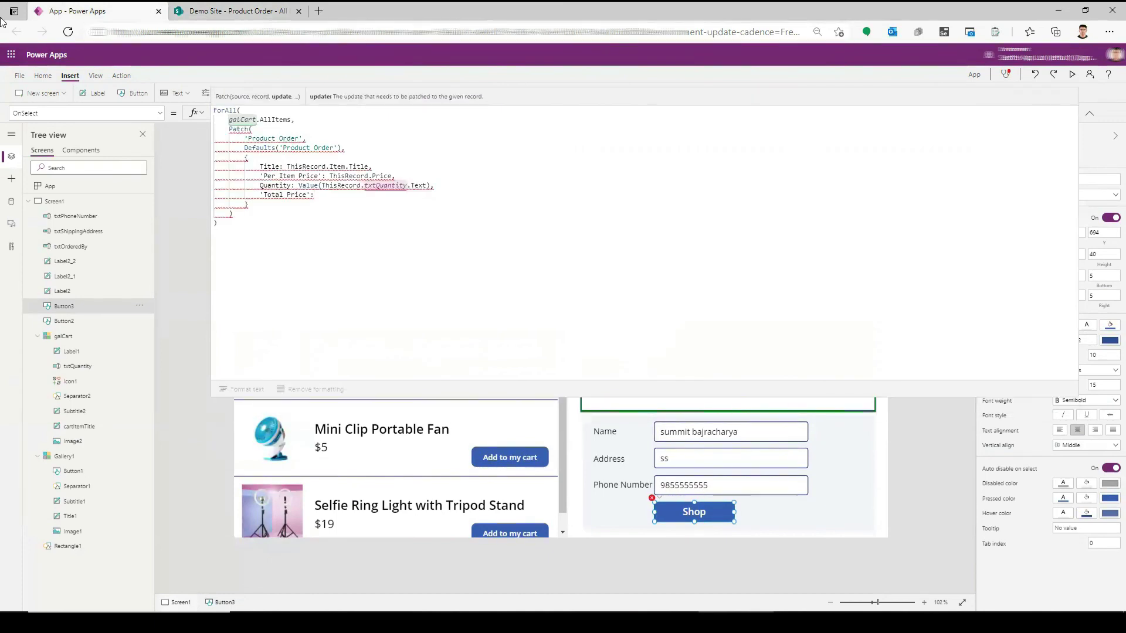
Set Total Price to ThisRecord.Price*Value(ThisRecord.txtQuantity.Text).
{"action": "left_click_drag", "start_coordinate": [346, 176], "coordinate": [395, 177]}
{"action": "key", "text": "ctrl+c"}
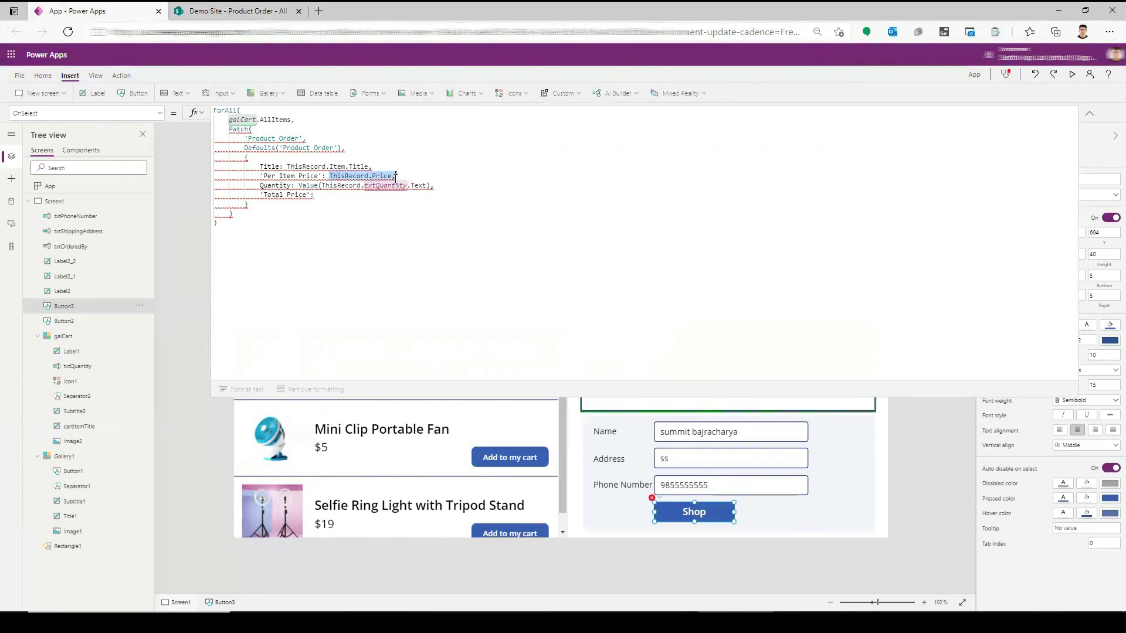
{"action": "left_click", "coordinate": [394, 176]}
{"action": "type", "text": ","}
{"action": "left_click", "coordinate": [351, 196]}
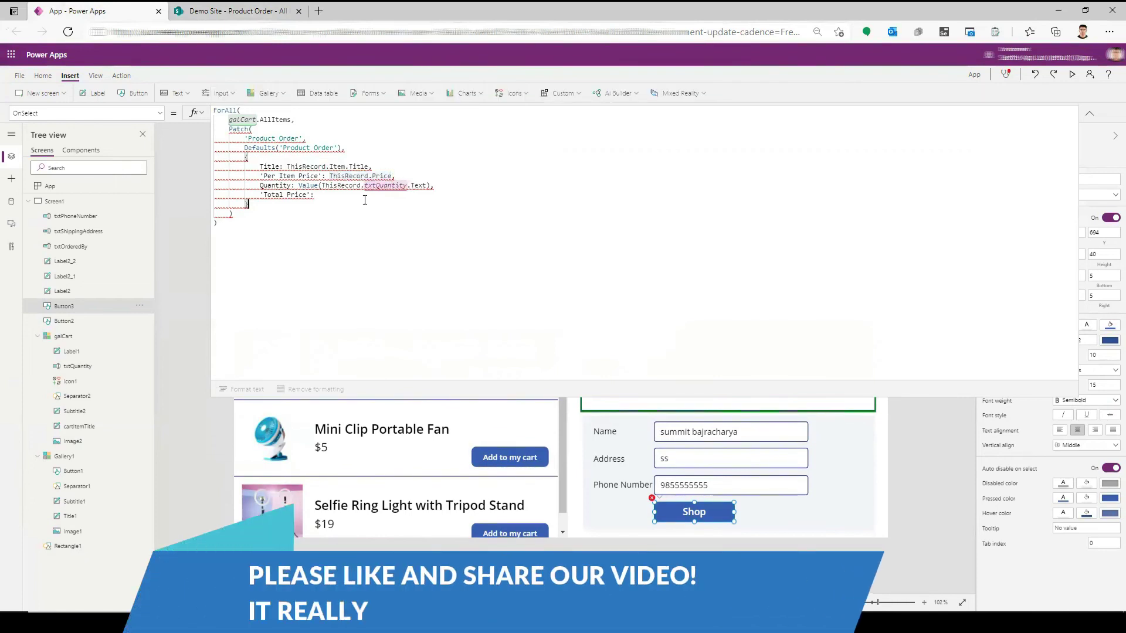
{"action": "key", "text": "ctrl+v"}
{"action": "left_click_drag", "start_coordinate": [298, 185], "coordinate": [431, 187]}
{"action": "key", "text": "ctrl+c"}
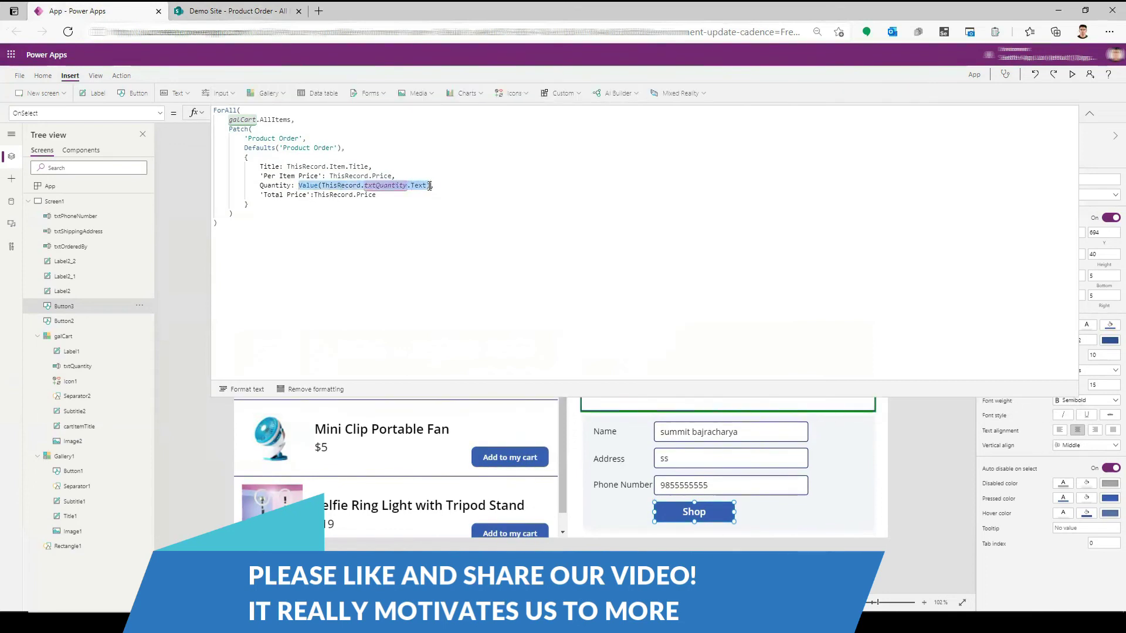
{"action": "left_click", "coordinate": [401, 195]}
{"action": "type", "text": "*"}
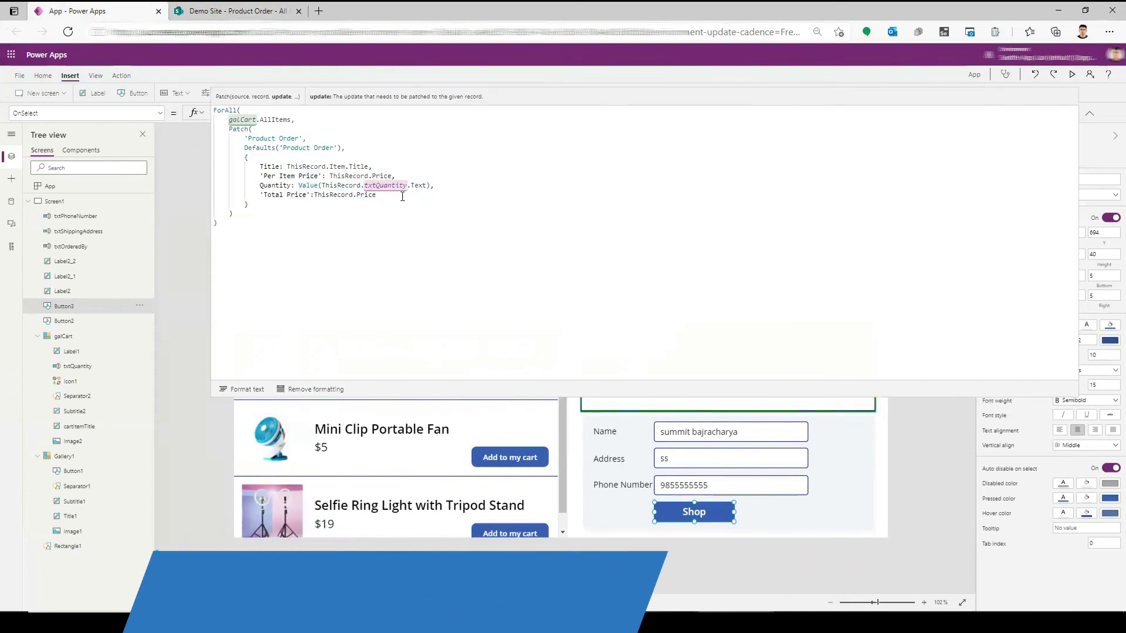
{"action": "key", "text": "ctrl+v"}
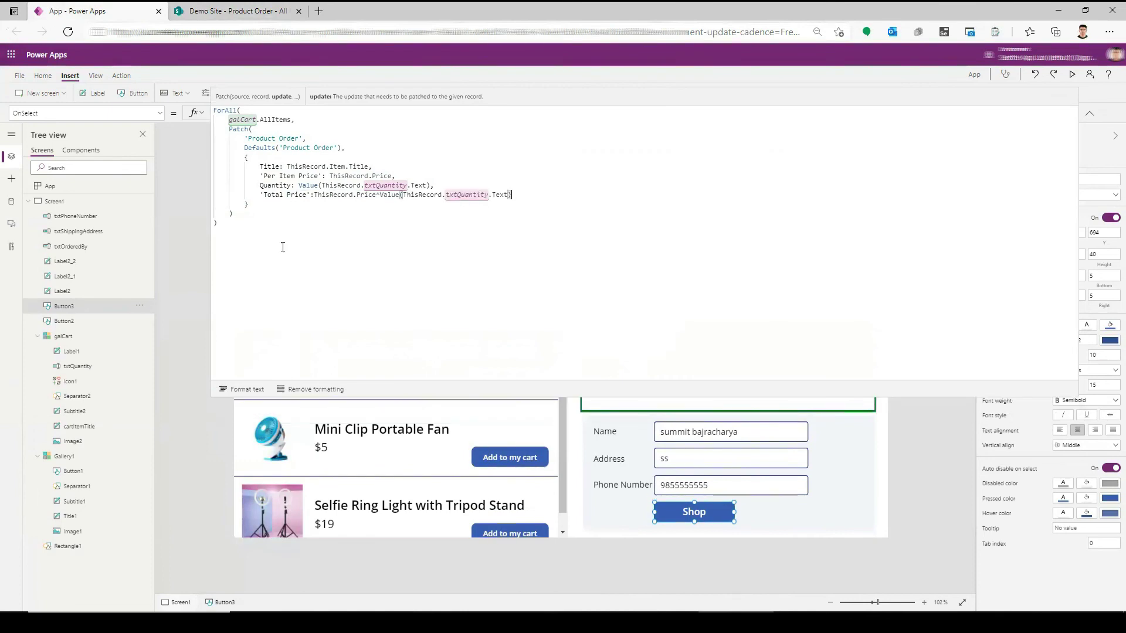
{"action": "left_click", "coordinate": [271, 9]}
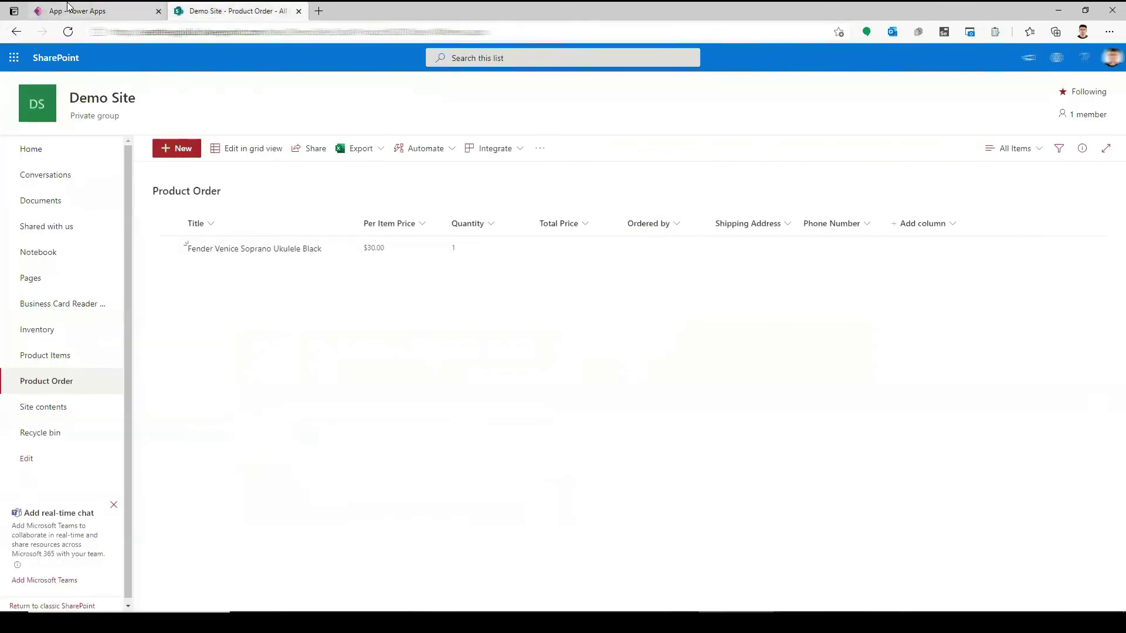
{"action": "left_click", "coordinate": [67, 7]}
{"action": "type", "text": ","}
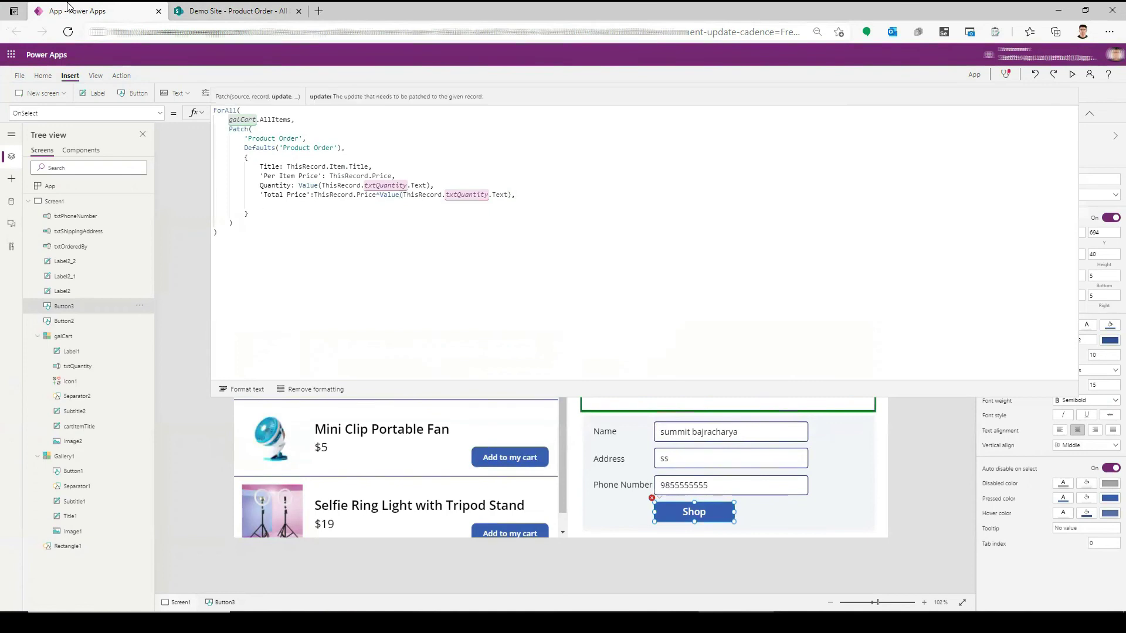
Add 'Ordered by': txtOrderedBy.Text, copying the Name input's control name.
{"action": "key", "text": "Return"}
{"action": "type", "text": "Ord"}
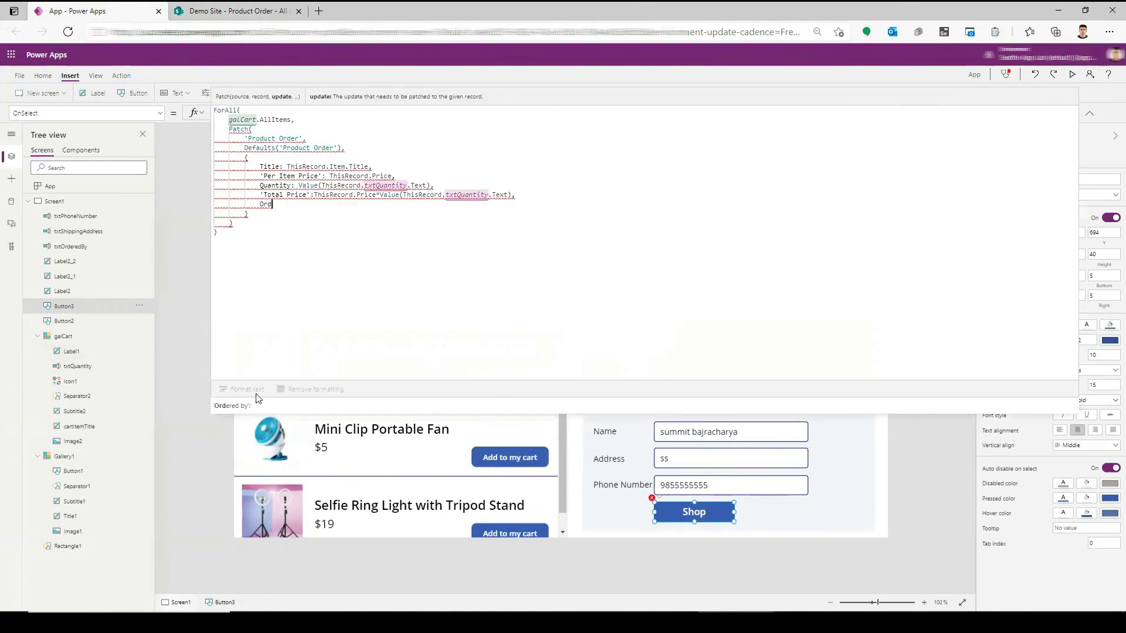
{"action": "left_click", "coordinate": [274, 403]}
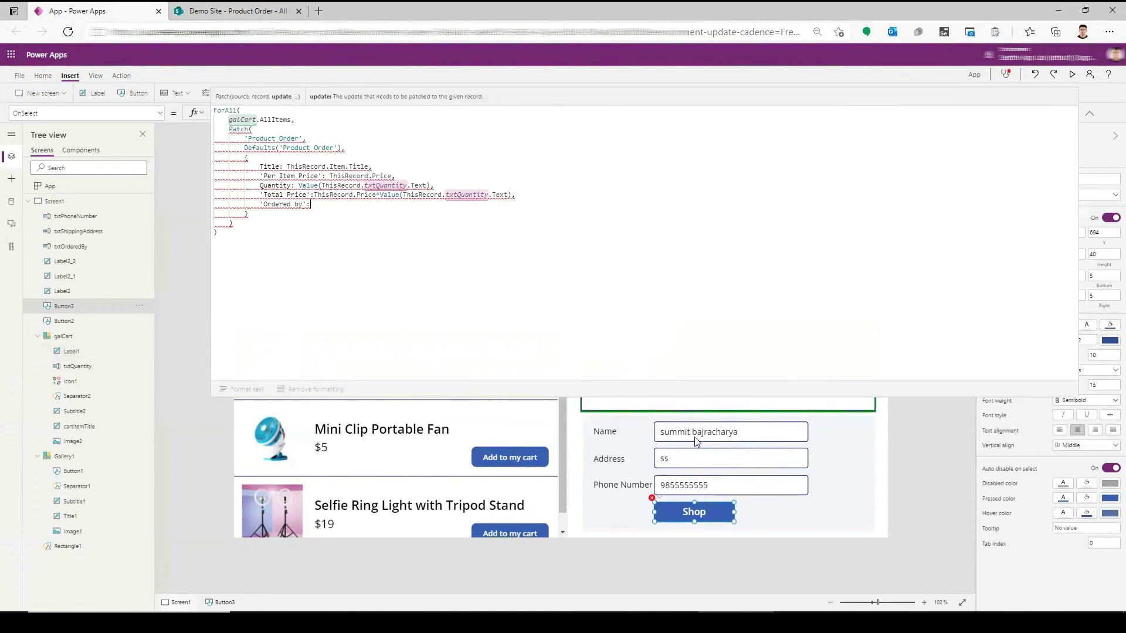
{"action": "left_click", "coordinate": [673, 432]}
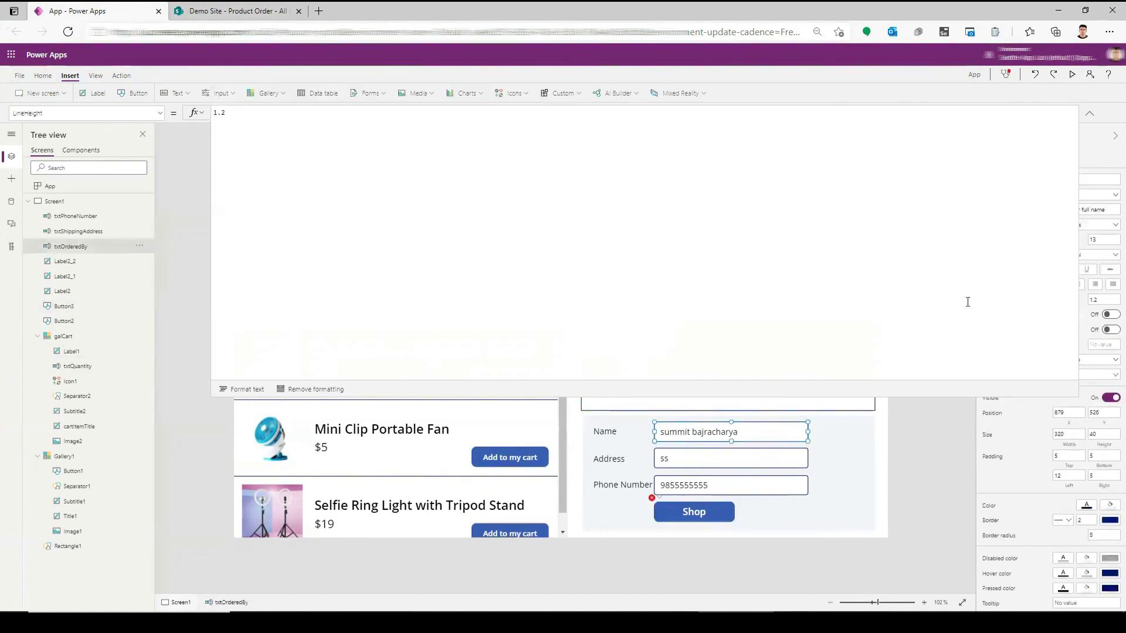
{"action": "left_click_drag", "start_coordinate": [695, 394], "coordinate": [695, 123]}
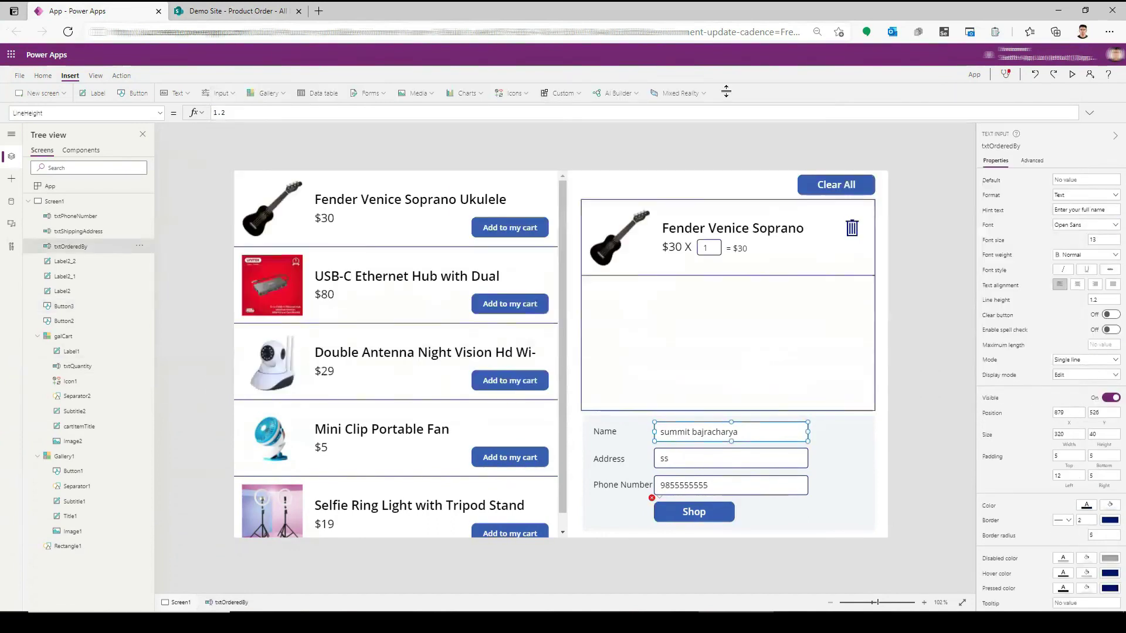
{"action": "left_click", "coordinate": [1008, 147]}
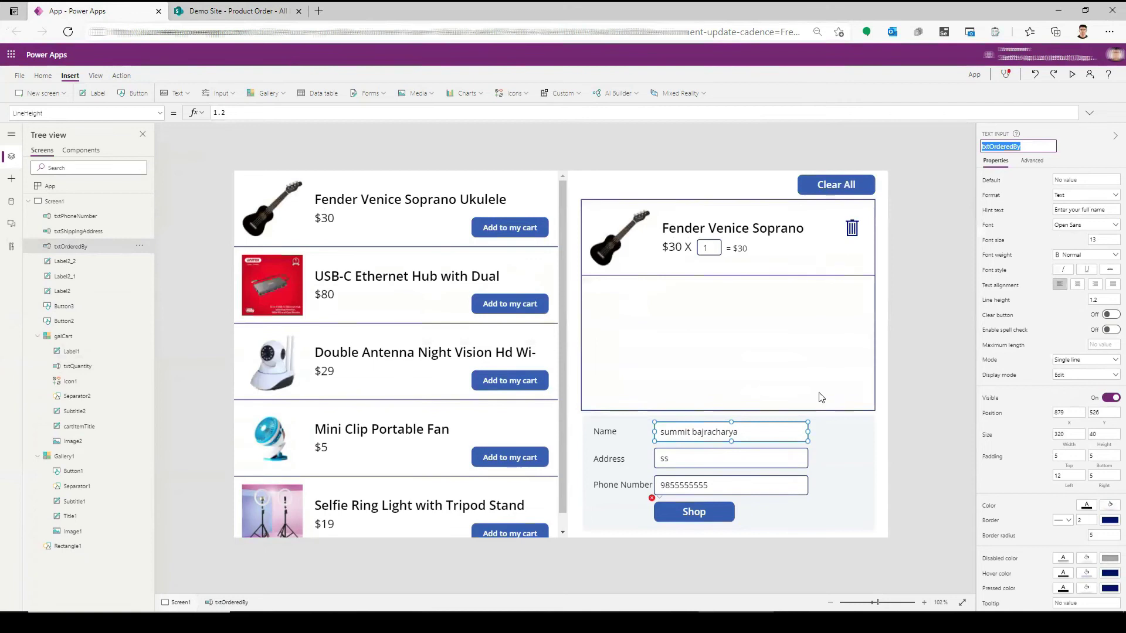
{"action": "left_click", "coordinate": [684, 512]}
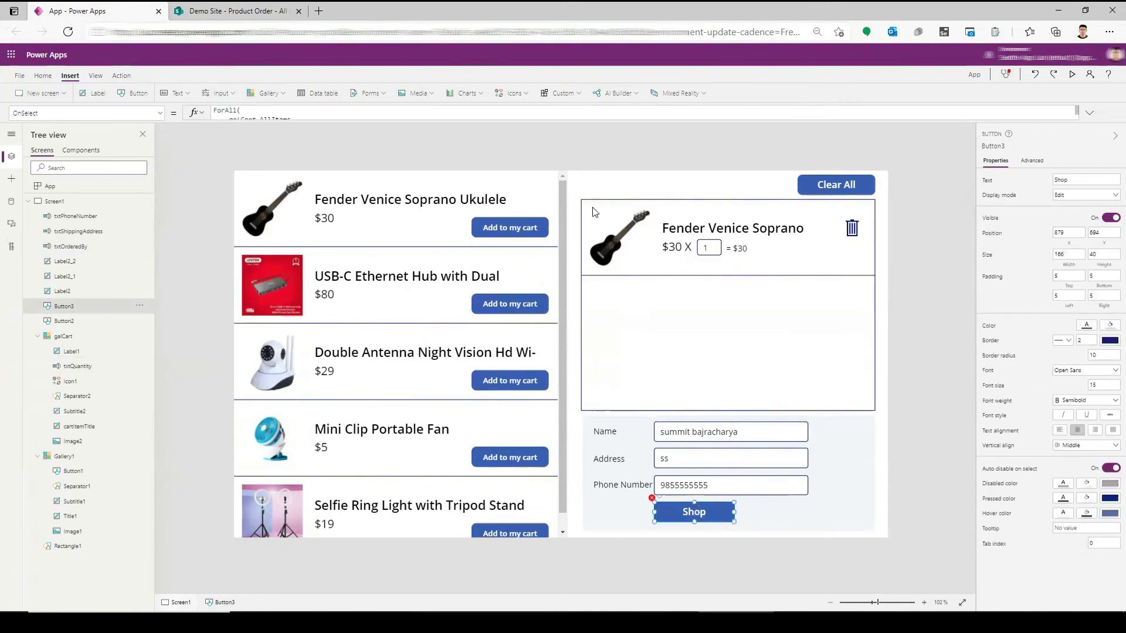
{"action": "left_click", "coordinate": [490, 116]}
{"action": "type", "text": "txtOrderedBy"}
{"action": "type", "text": "."}
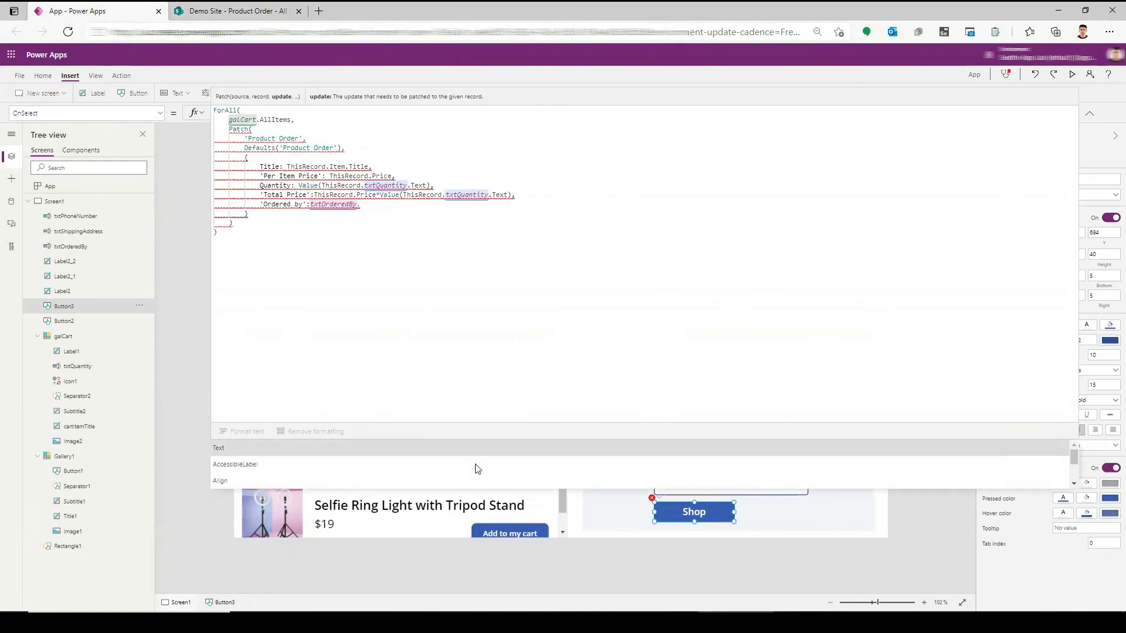
{"action": "key", "text": "Tab"}
{"action": "type", "text": ","}
Begin a 'Shipping Address' field and select the Address input.
{"action": "key", "text": "Return"}
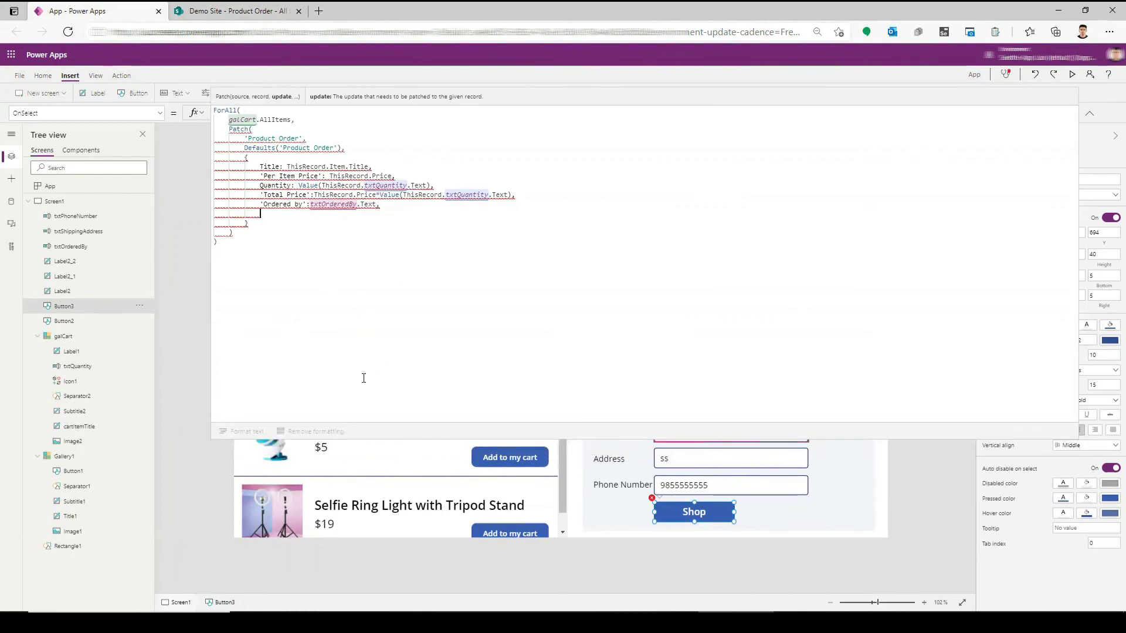
{"action": "left_click", "coordinate": [238, 10]}
{"action": "left_click", "coordinate": [122, 9]}
{"action": "type", "text": "'Shipp"}
{"action": "left_click", "coordinate": [310, 446]}
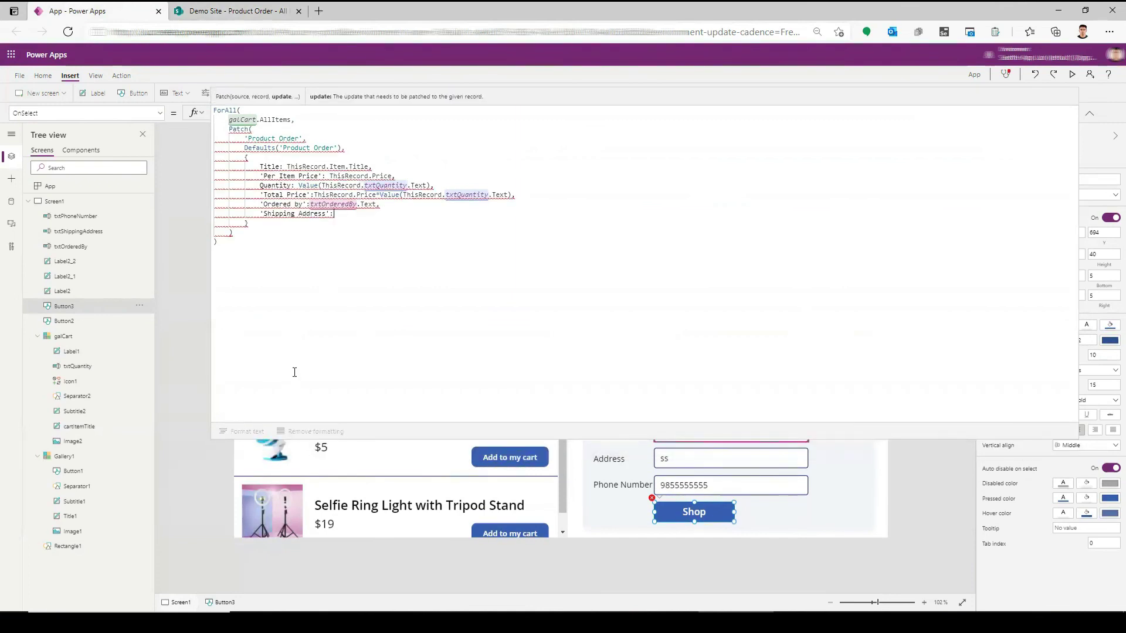
{"action": "type", "text": "t"}
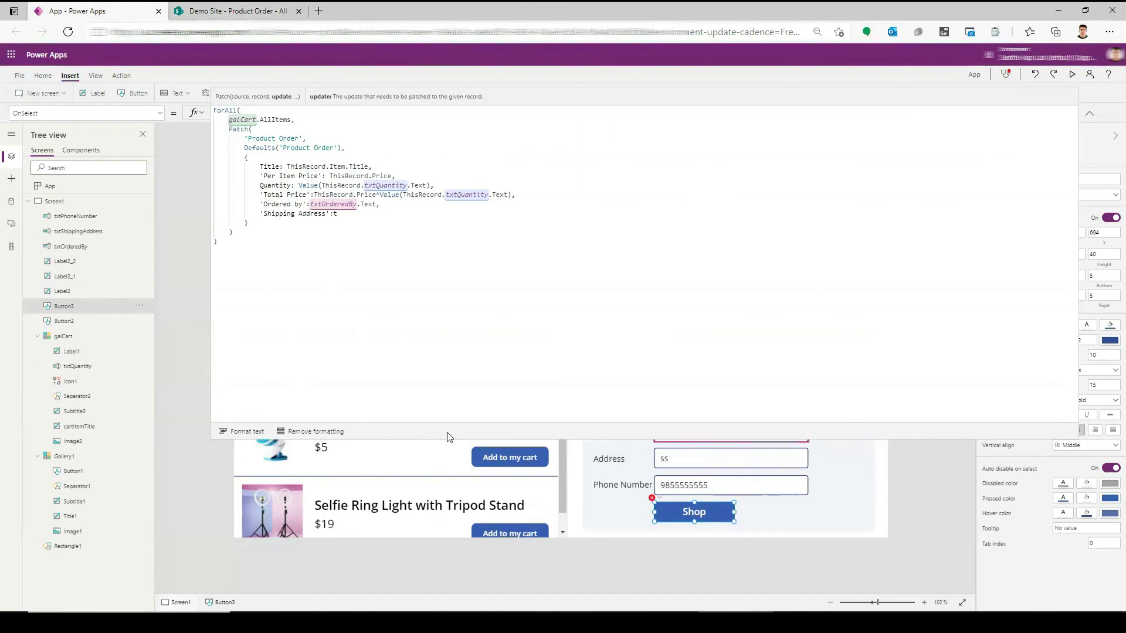
{"action": "left_click", "coordinate": [747, 464]}
Set 'Shipping Address' to txtShippingAddress.Text.
{"action": "left_click", "coordinate": [917, 438]}
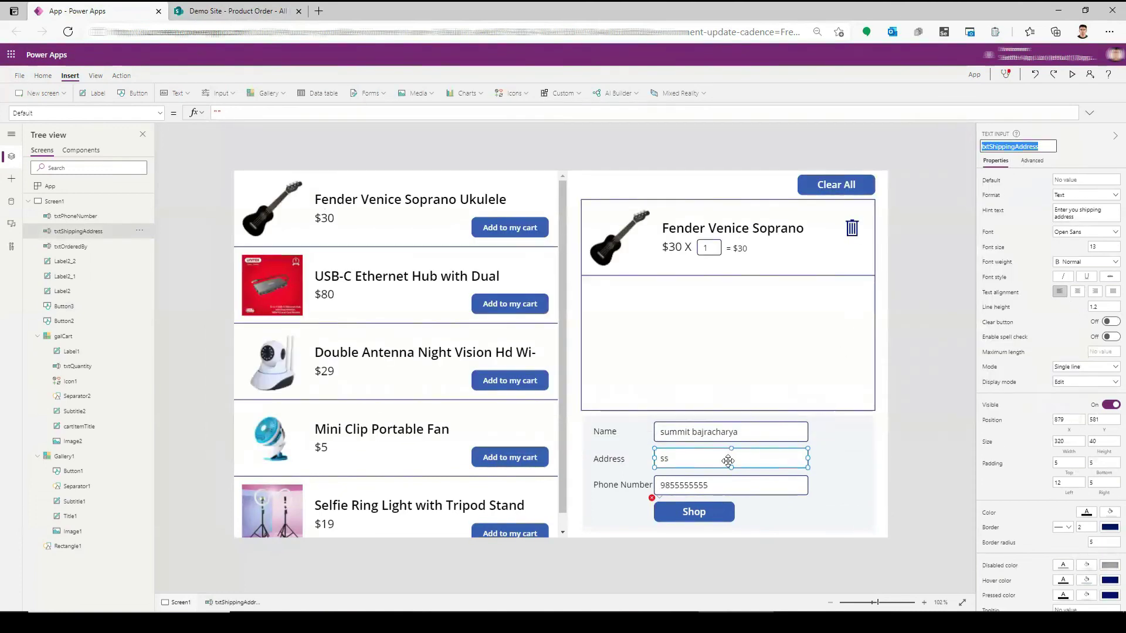
{"action": "left_click", "coordinate": [695, 511]}
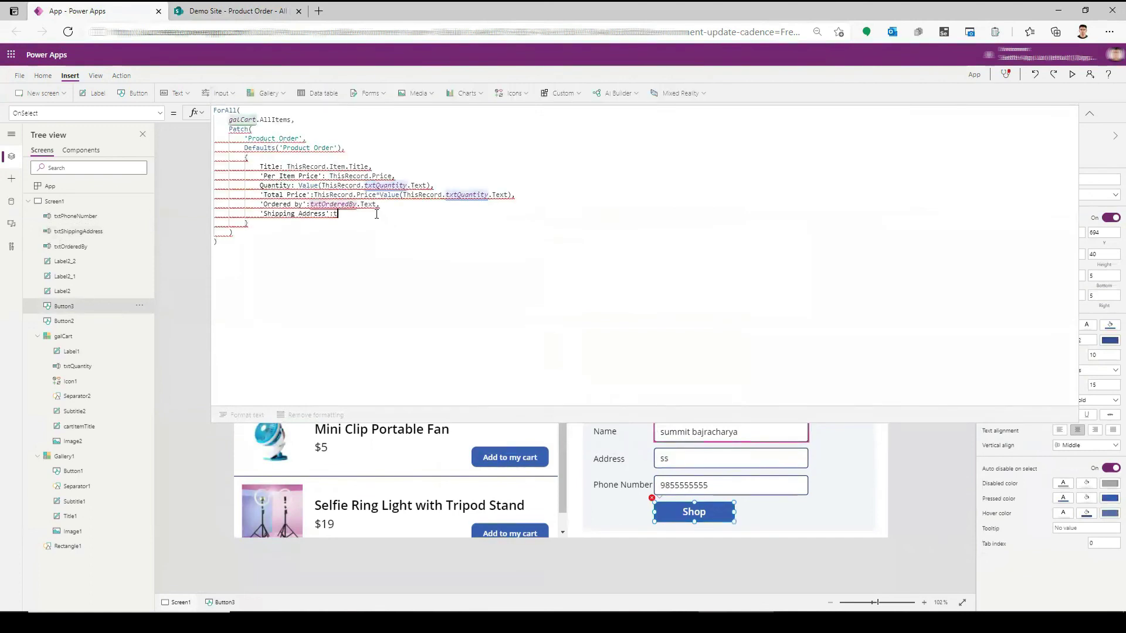
{"action": "type", "text": "xtShippingAddress."}
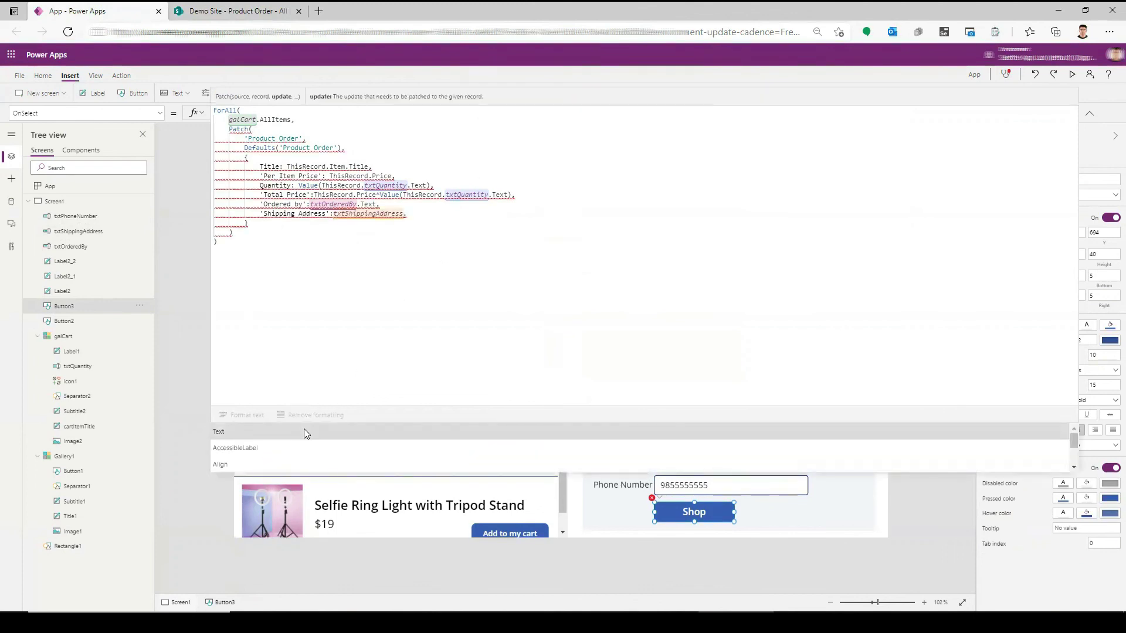
{"action": "left_click", "coordinate": [304, 432]}
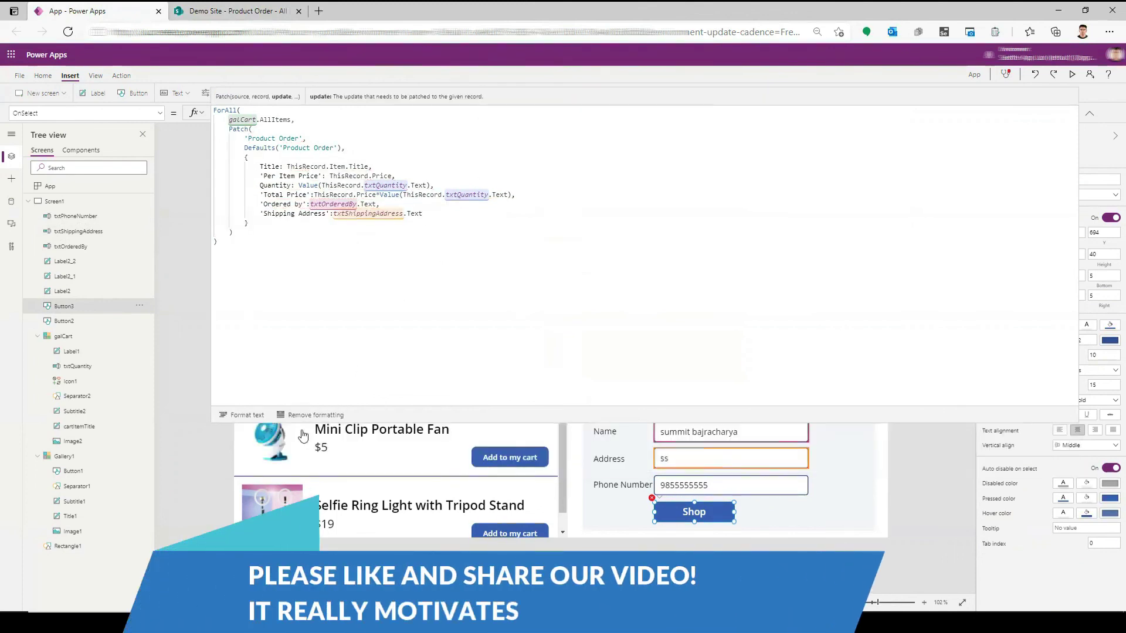
{"action": "type", "text": ","}
Add 'Phone Number': txtPhoneNumber.Text, then submit a Shop test in preview.
{"action": "key", "text": "Return"}
{"action": "type", "text": "Ph"}
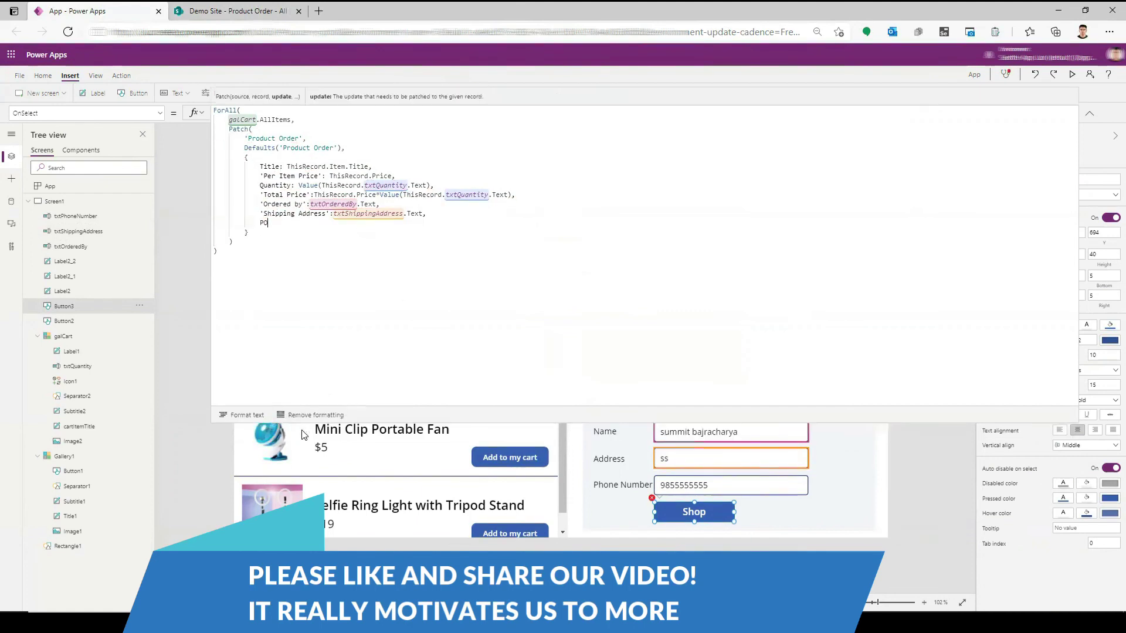
{"action": "type", "text": "Pho"}
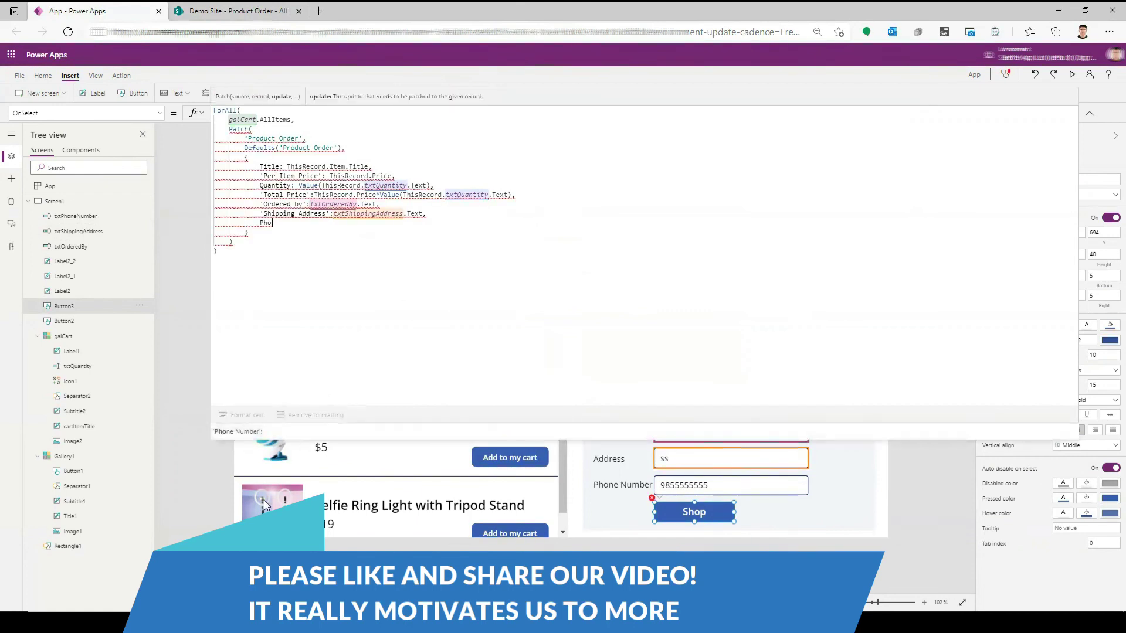
{"action": "left_click", "coordinate": [289, 432]}
{"action": "type", "text": ":txtShippingAddress"}
{"action": "left_click_drag", "start_coordinate": [331, 225], "coordinate": [384, 225]}
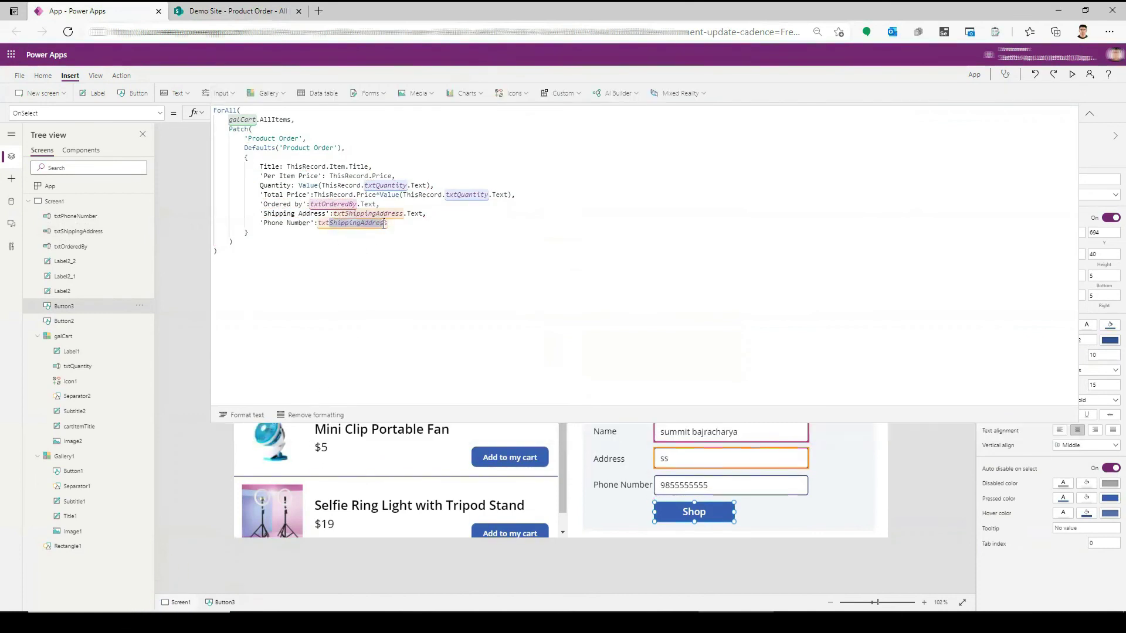
{"action": "type", "text": "Pho"}
{"action": "left_click", "coordinate": [337, 429]}
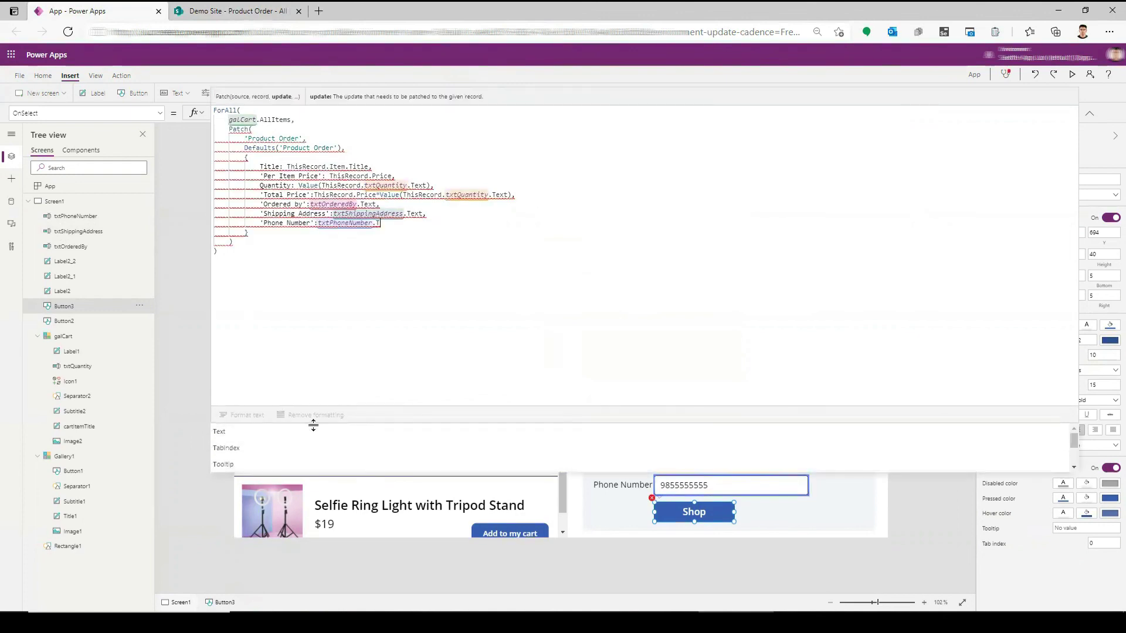
{"action": "left_click", "coordinate": [315, 430]}
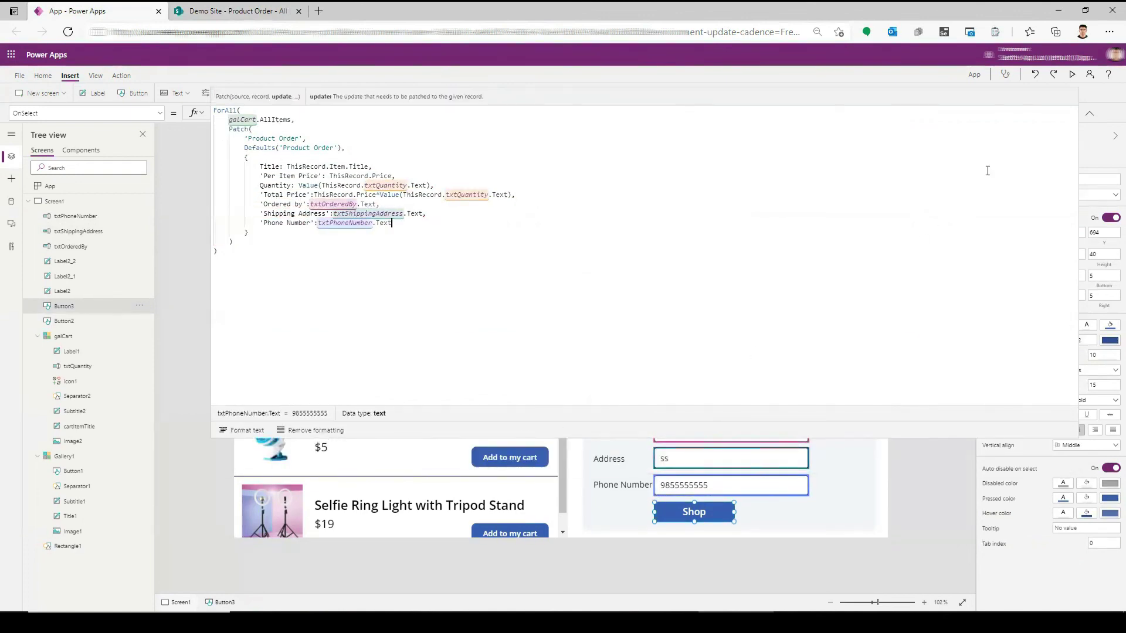
{"action": "left_click", "coordinate": [1072, 74]}
{"action": "left_click", "coordinate": [790, 581]}
Check the second ukulele order with total, buyer, address and phone in SharePoint.
{"action": "left_click", "coordinate": [234, 11]}
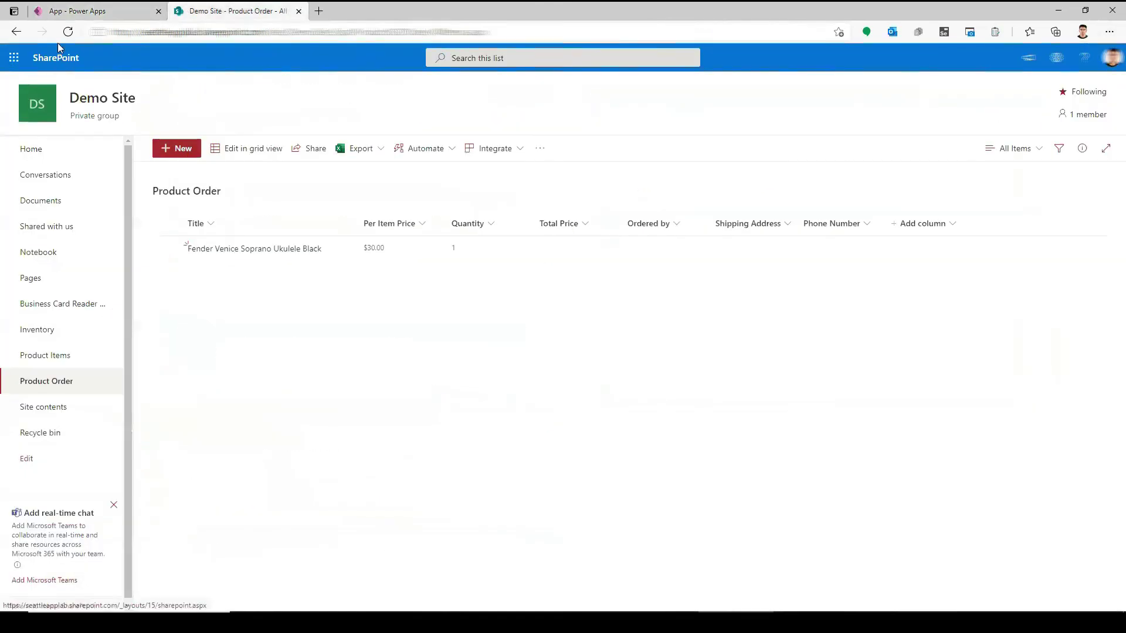
{"action": "key", "text": "F5"}
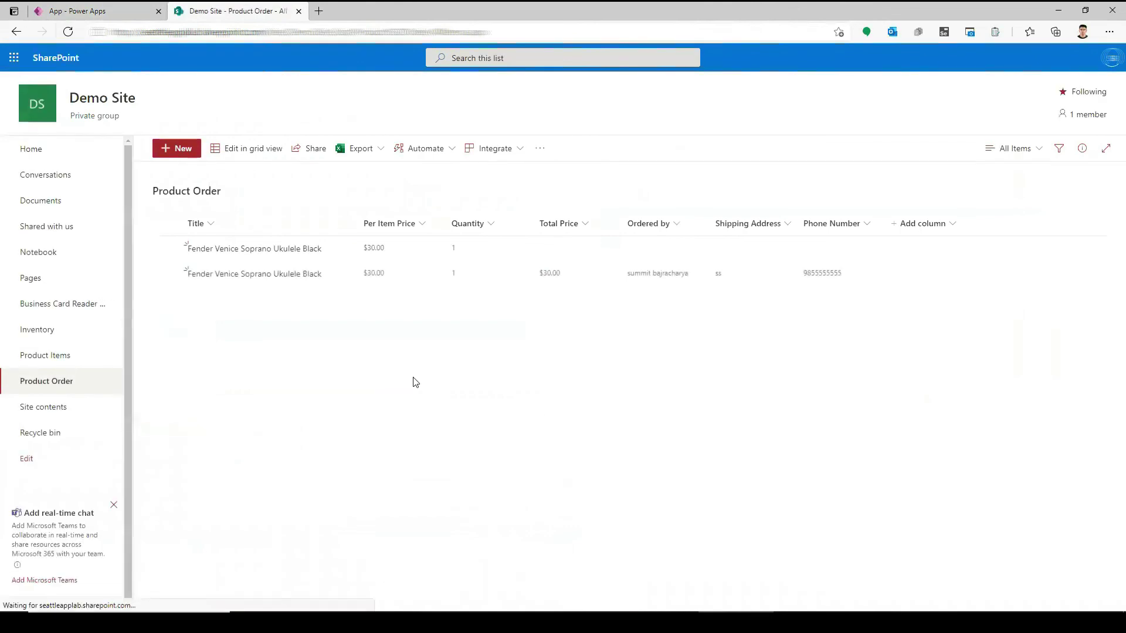
{"action": "left_click", "coordinate": [77, 11]}
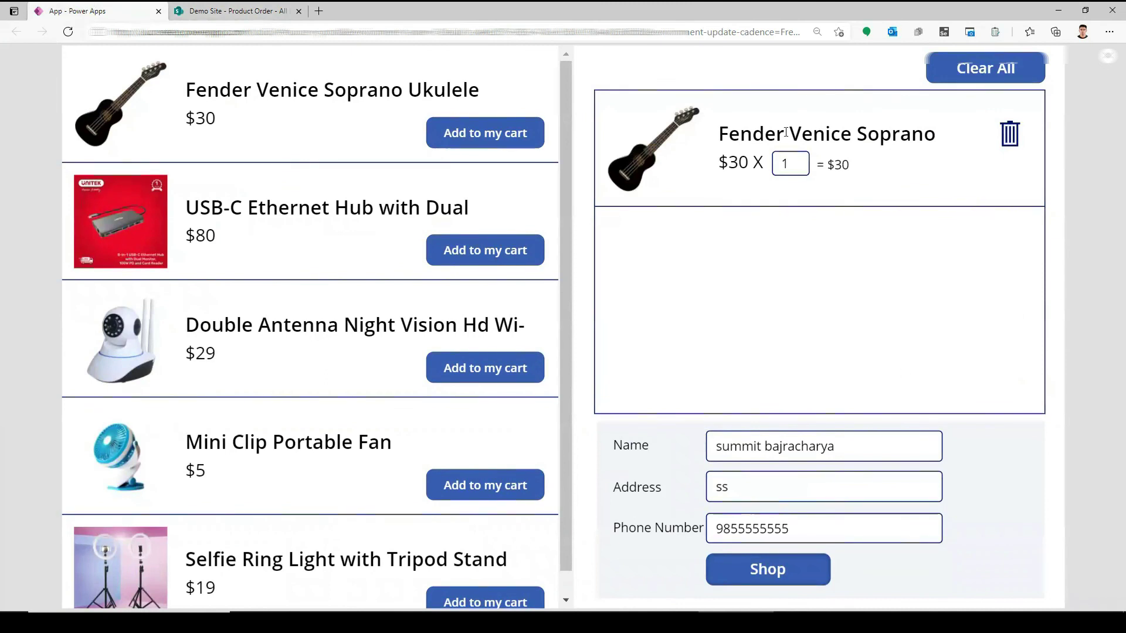
Copy Clear(colProductOrder) from Clear All and paste it after Shop's ForAll patch.
{"action": "left_click", "coordinate": [1102, 60]}
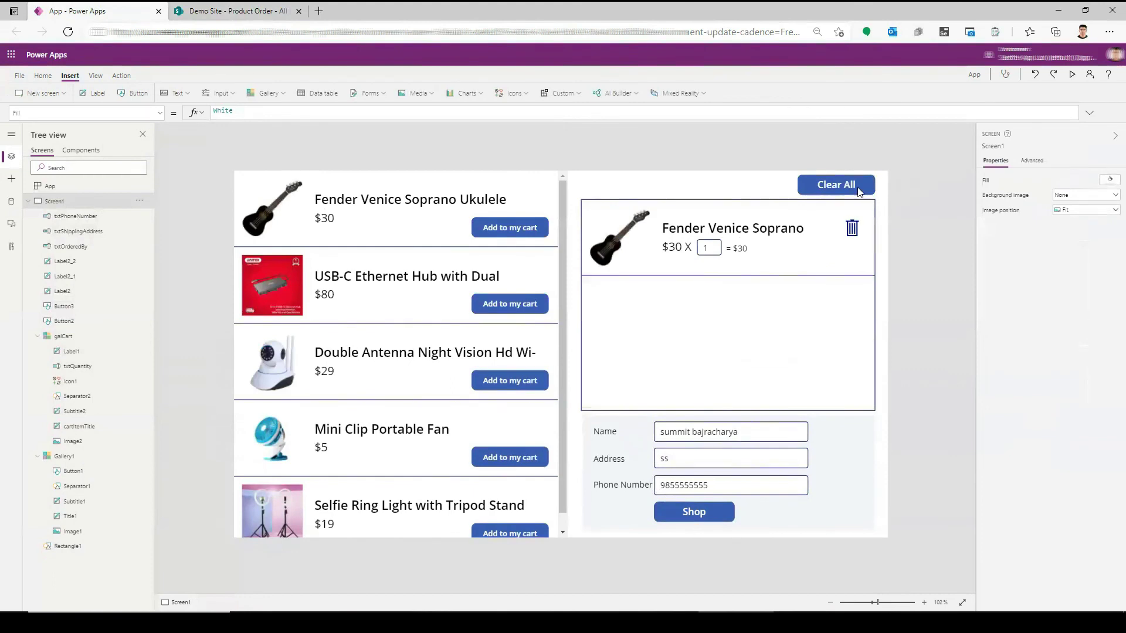
{"action": "left_click", "coordinate": [860, 192]}
{"action": "left_click", "coordinate": [322, 109]}
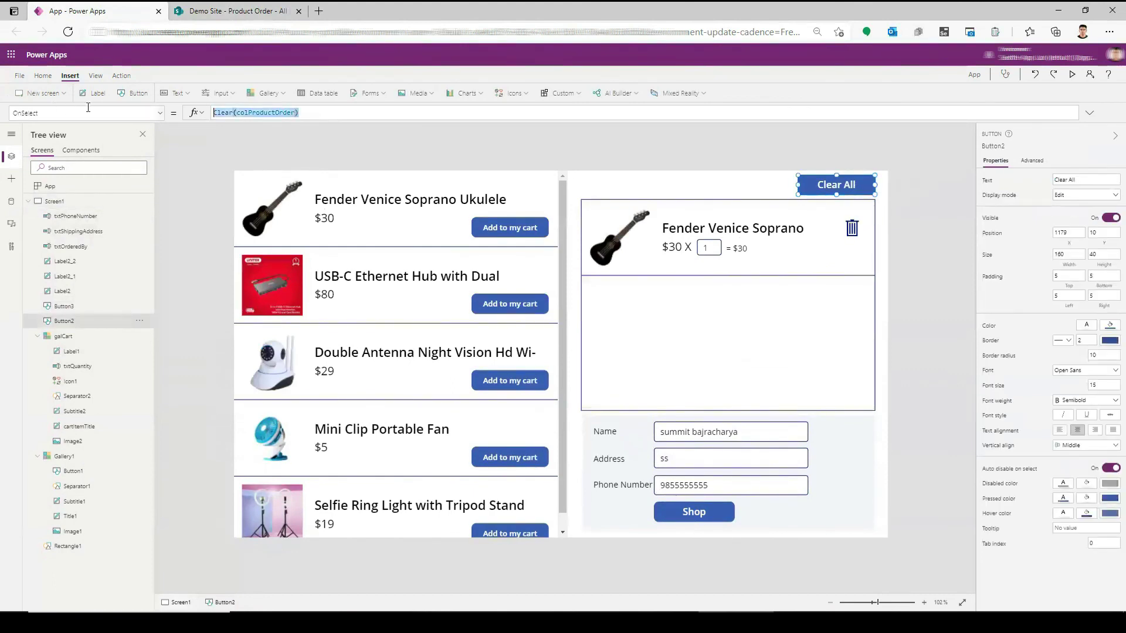
{"action": "right_click", "coordinate": [251, 117]}
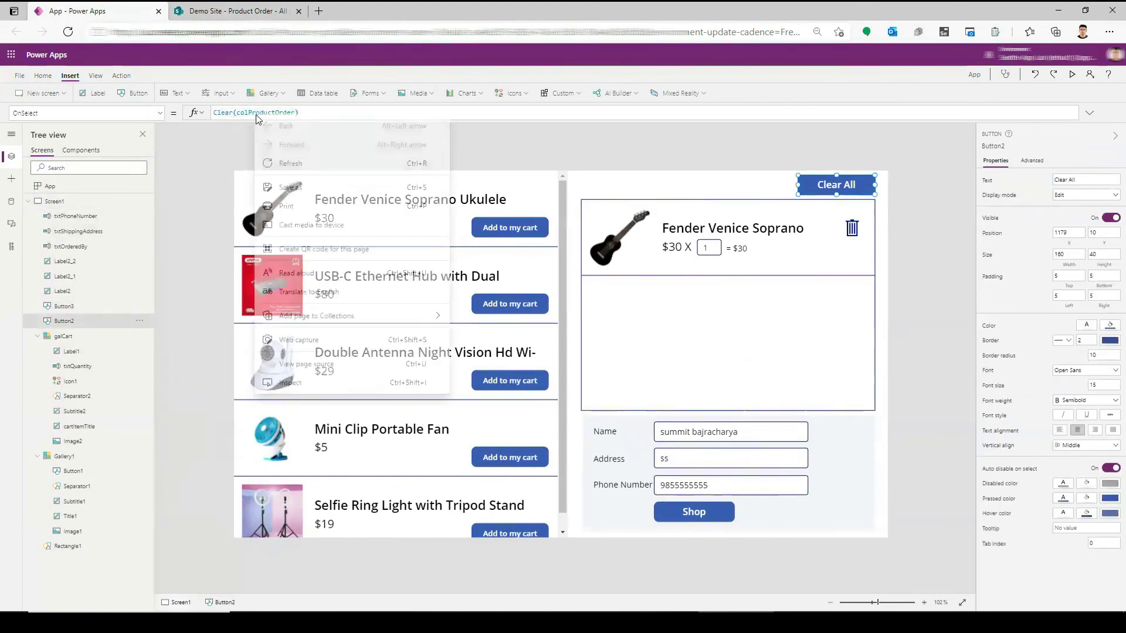
{"action": "left_click", "coordinate": [211, 115]}
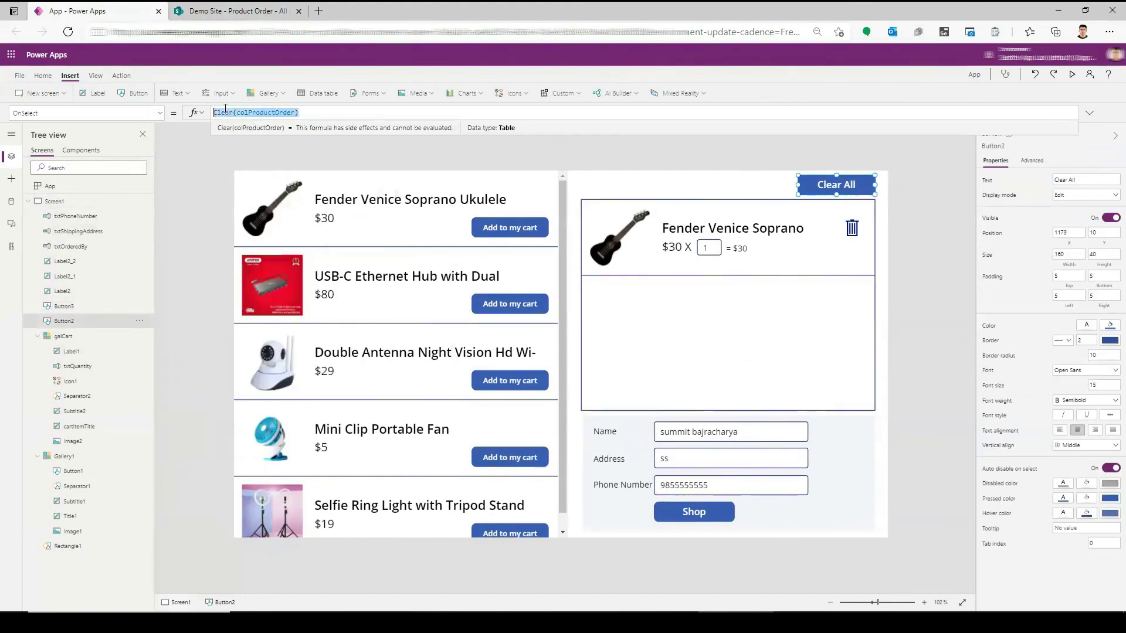
{"action": "left_click", "coordinate": [662, 515]}
{"action": "left_click_drag", "start_coordinate": [319, 119], "coordinate": [288, 279]}
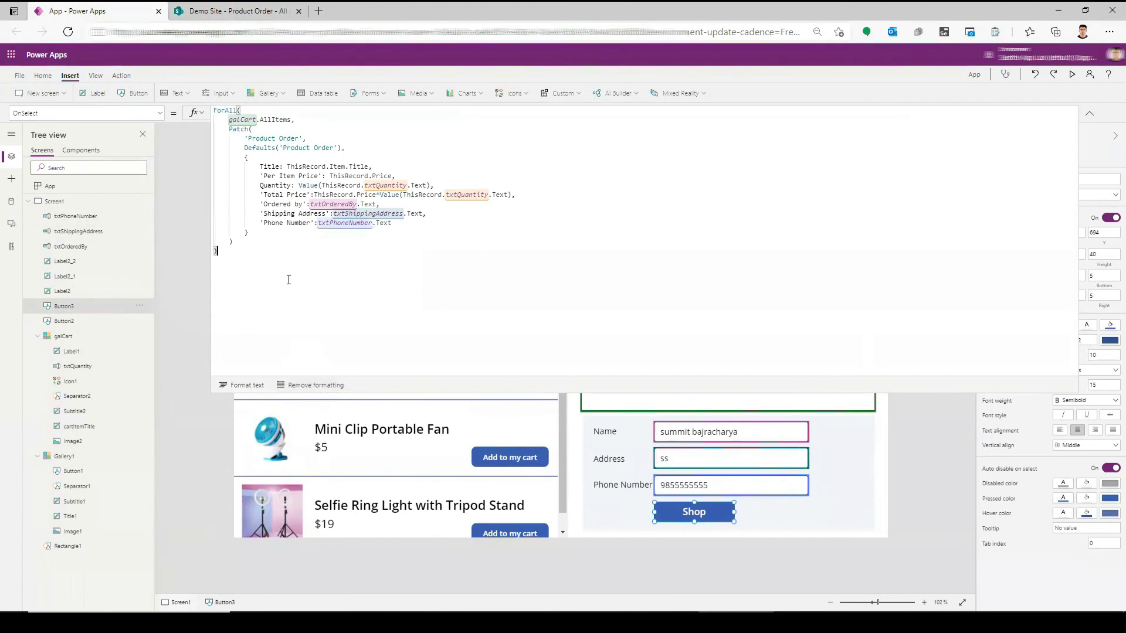
{"action": "type", "text": ";"}
{"action": "key", "text": "Return"}
{"action": "type", "text": "Clear(colProductOrder)"}
Start the preview and delete all old rows from SharePoint's Product Order list.
{"action": "left_click", "coordinate": [1071, 74]}
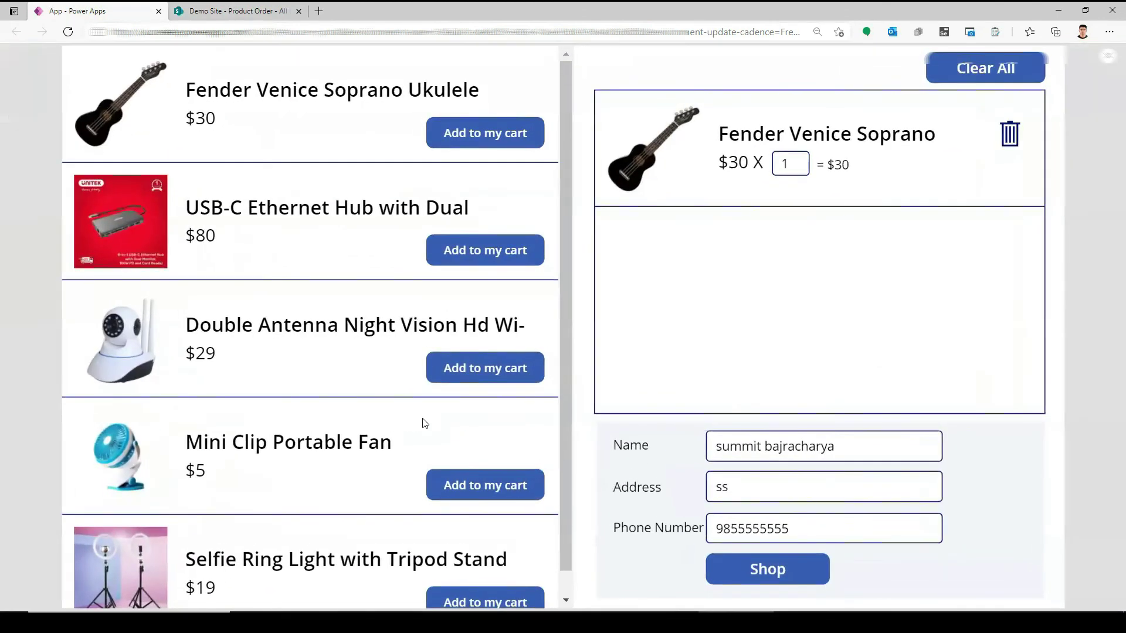
{"action": "left_click", "coordinate": [233, 11]}
{"action": "left_click", "coordinate": [167, 222]}
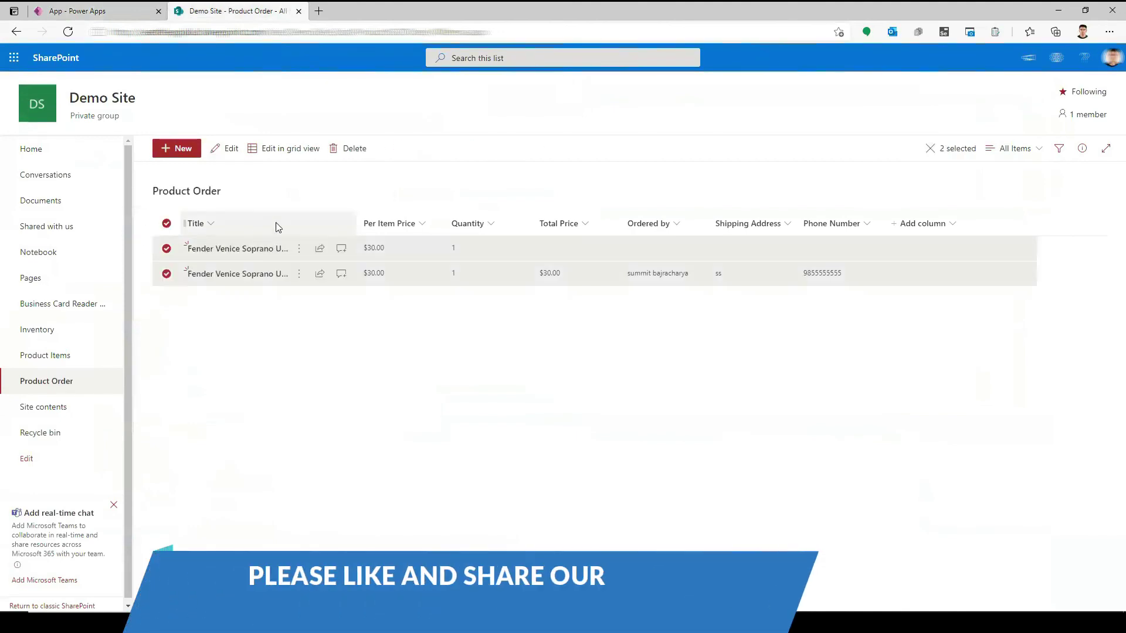
{"action": "left_click", "coordinate": [348, 149]}
{"action": "left_click", "coordinate": [548, 363]}
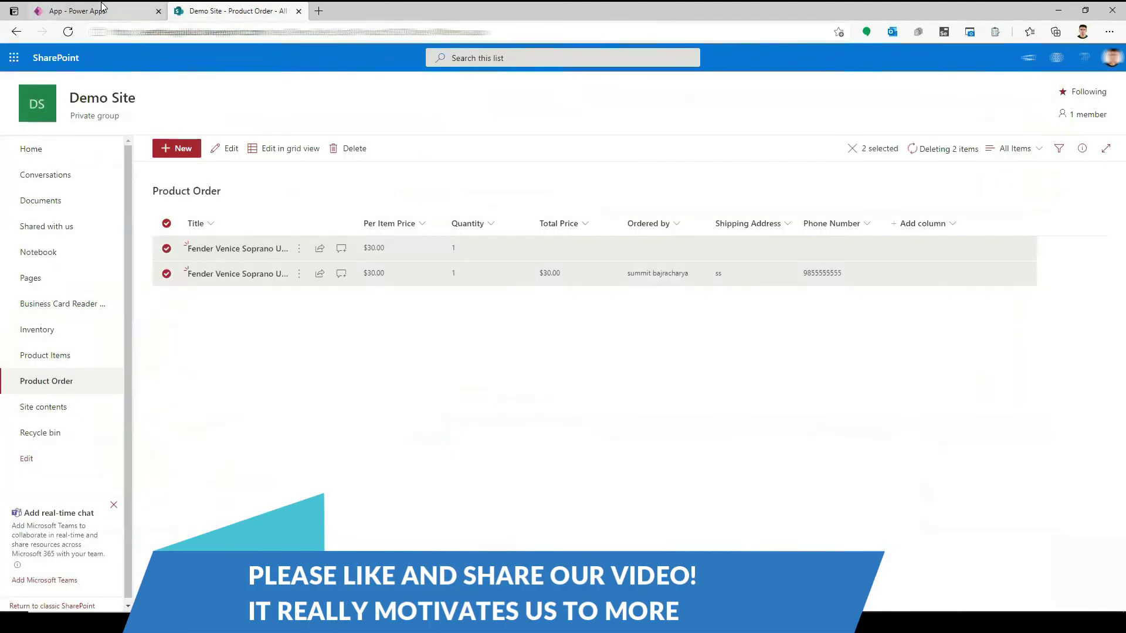
{"action": "left_click", "coordinate": [78, 11]}
Order the ukulele, USB-C Ethernet Hub and Double Antenna camera with quantities 2, 3, 4.
{"action": "left_click", "coordinate": [500, 253]}
{"action": "left_click", "coordinate": [483, 385]}
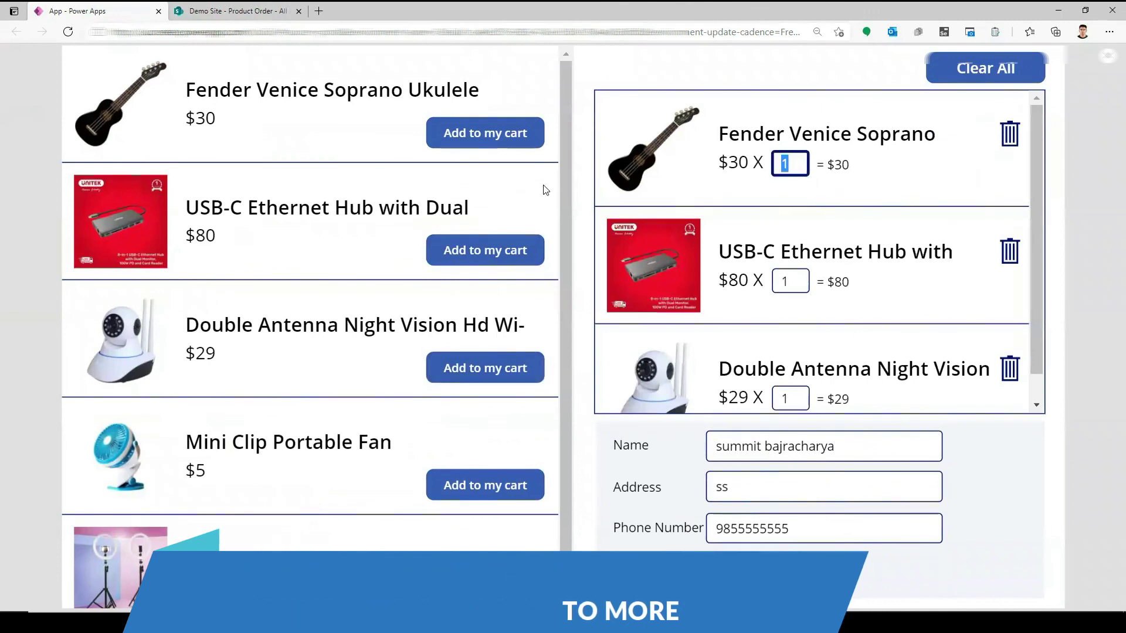
{"action": "type", "text": "2"}
{"action": "key", "text": "Tab"}
{"action": "type", "text": "3"}
{"action": "key", "text": "Tab"}
{"action": "type", "text": "4"}
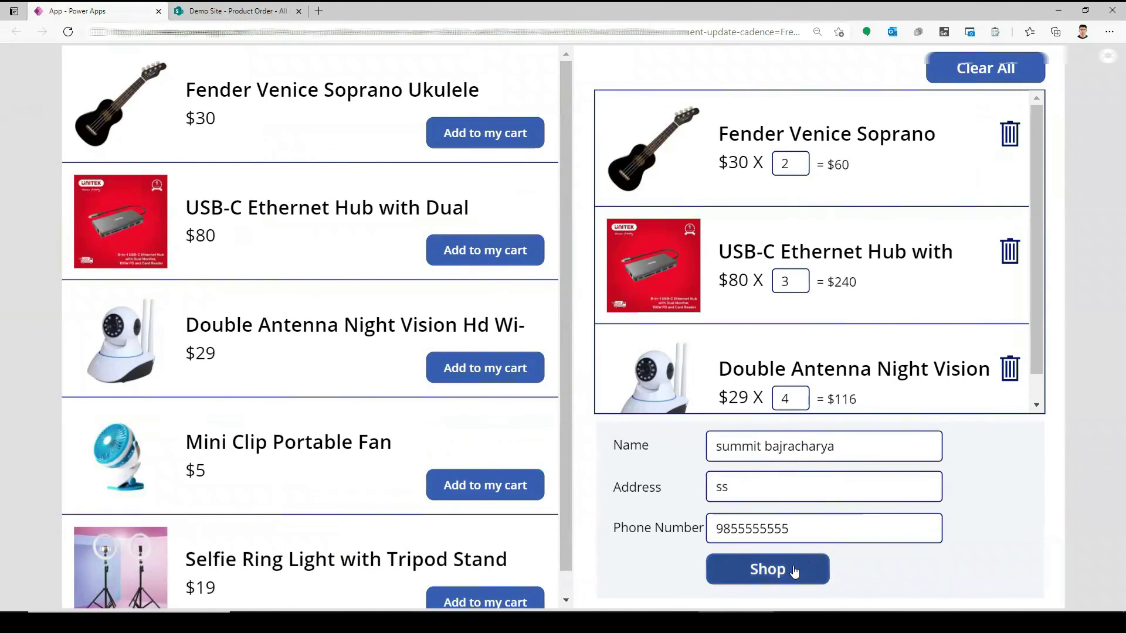
{"action": "left_click", "coordinate": [791, 572]}
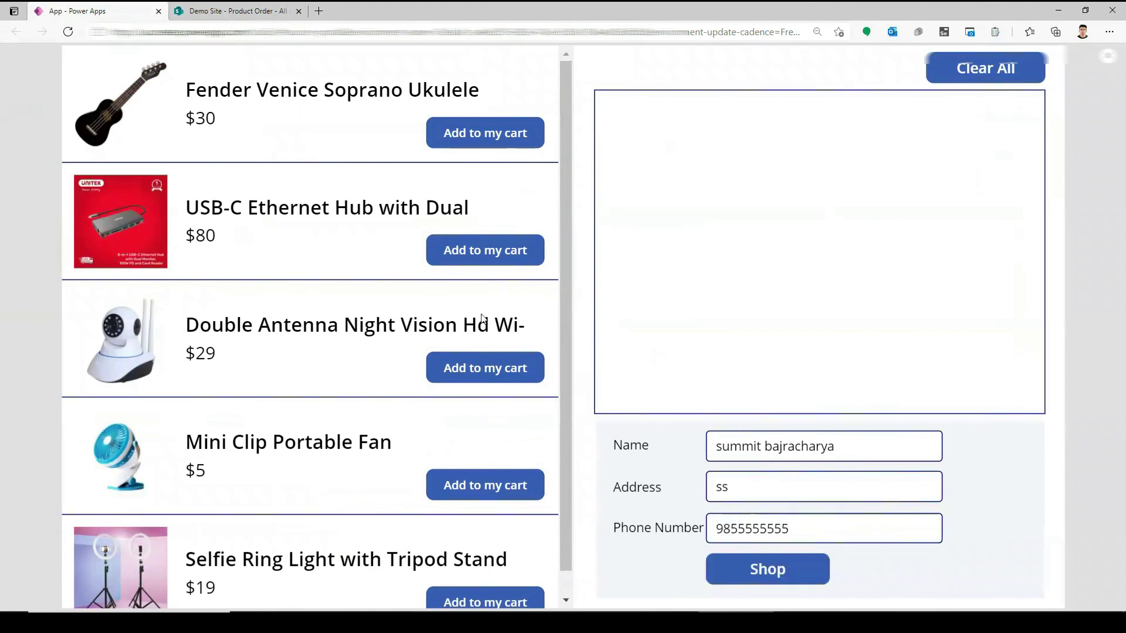
Refresh SharePoint's Product Order list to view the three new orders ($60, $240, $116).
{"action": "left_click", "coordinate": [176, 11]}
{"action": "left_click", "coordinate": [68, 31]}
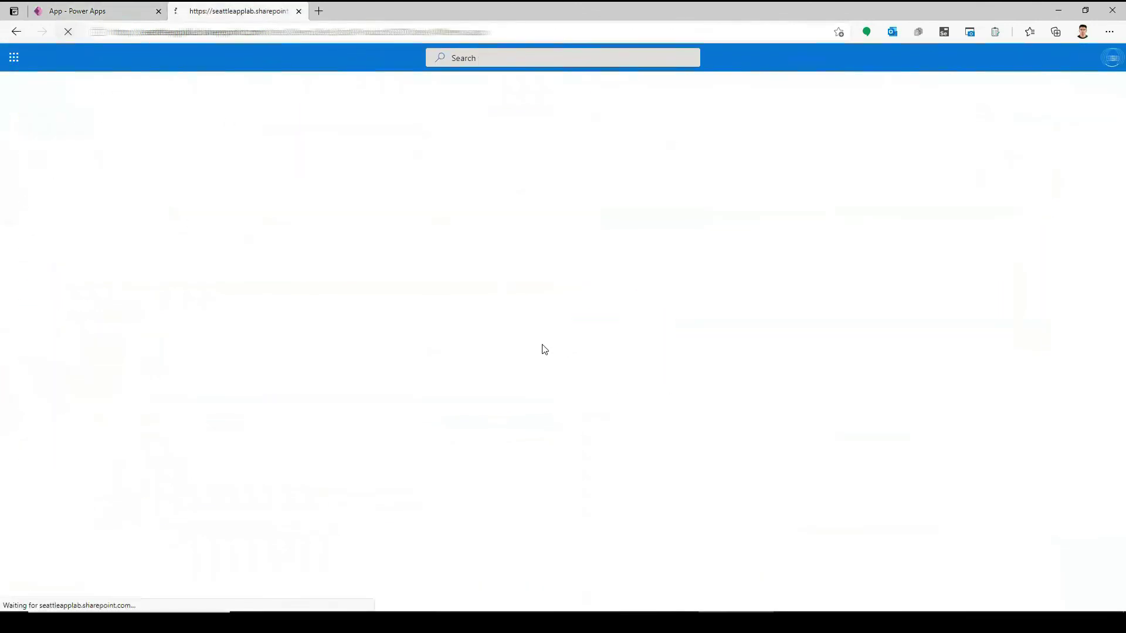